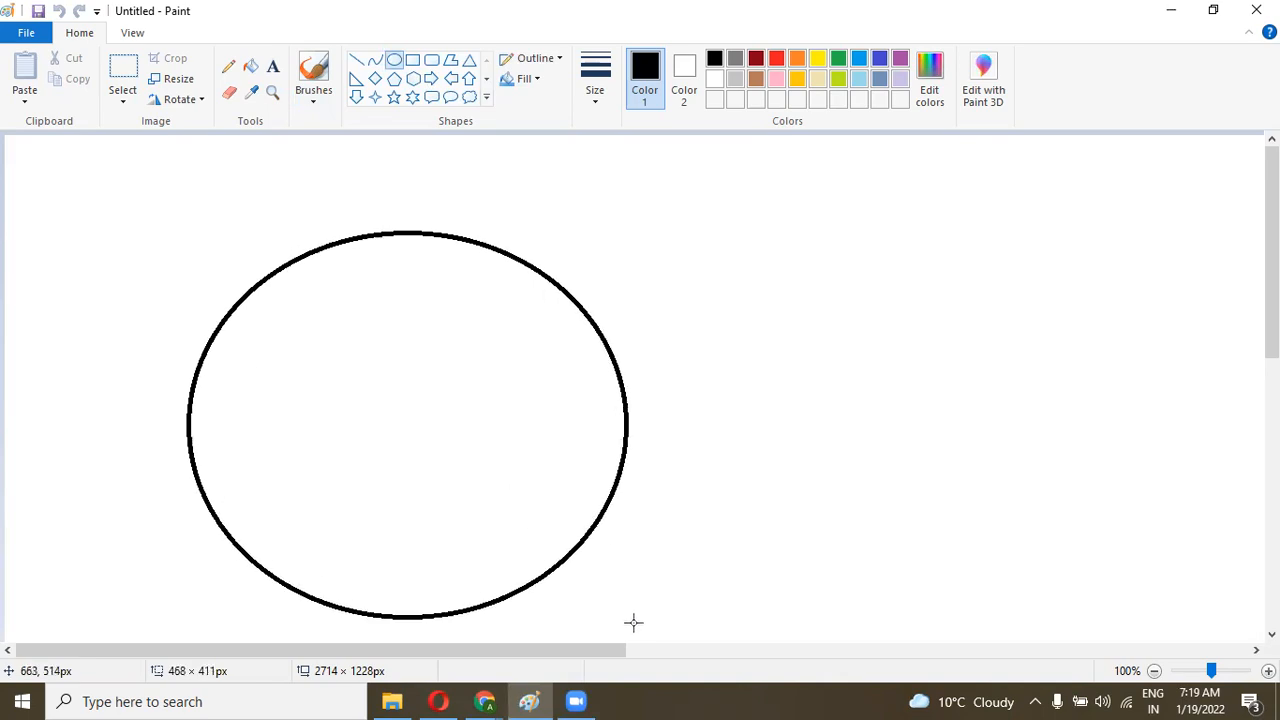
# Draw two progressively smaller ovals nested inside the large outer oval
pyautogui.click(36, 525)
pyautogui.moveTo(241, 309); pyautogui.dragTo(599, 591)
pyautogui.click(78, 457)
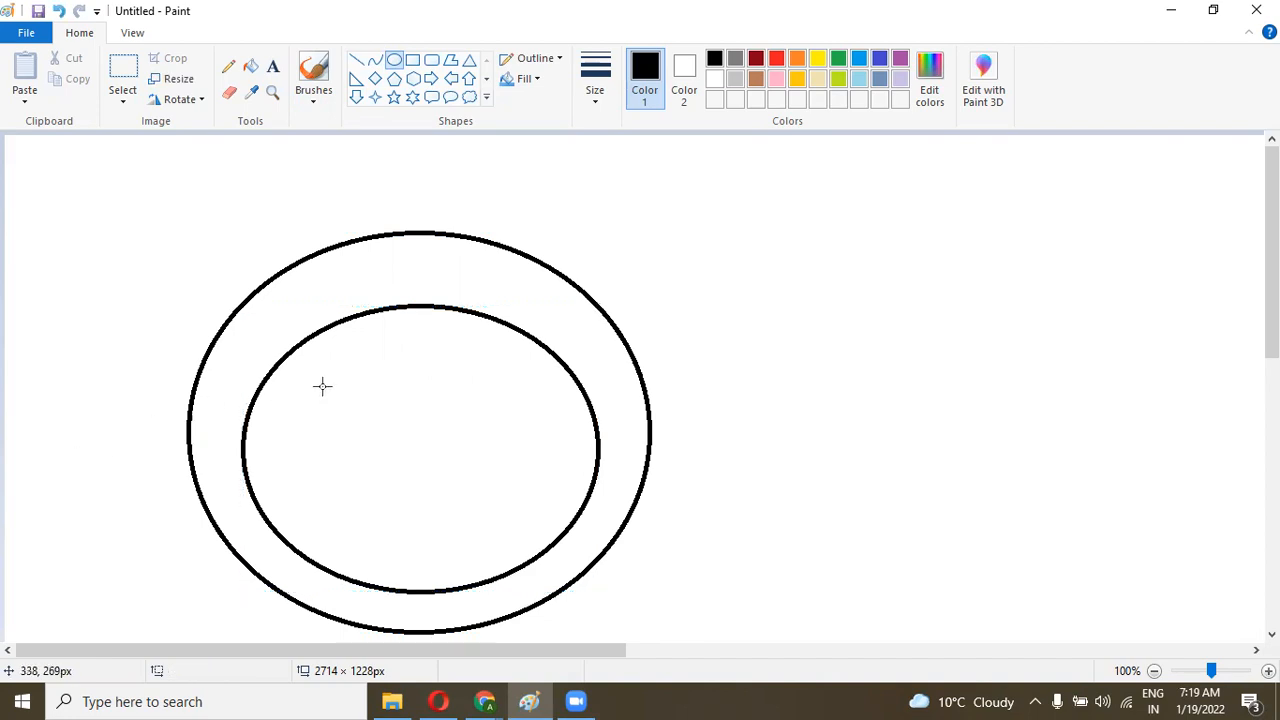
pyautogui.moveTo(302, 373); pyautogui.dragTo(555, 558)
pyautogui.click(82, 426)
# Draw two small rectangles side by side inside the innermost oval
pyautogui.click(412, 60)
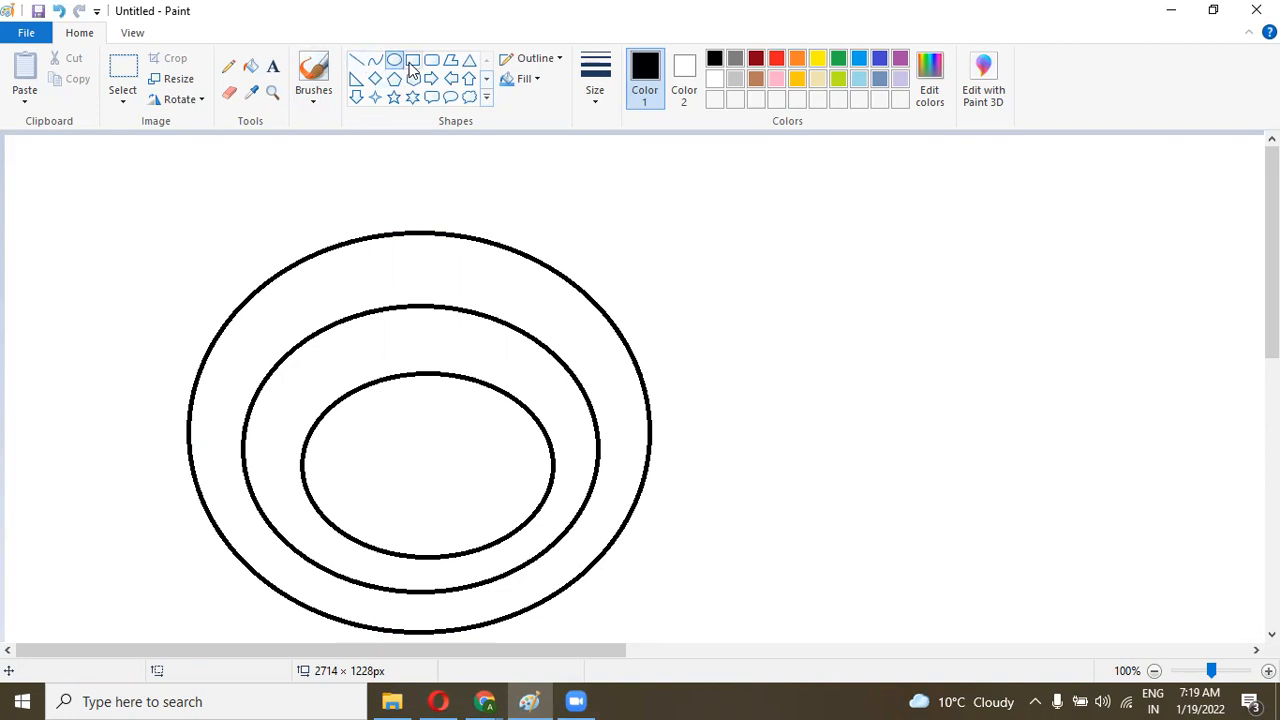
pyautogui.moveTo(338, 425); pyautogui.dragTo(378, 496)
pyautogui.click(429, 421)
pyautogui.moveTo(429, 421); pyautogui.dragTo(479, 495)
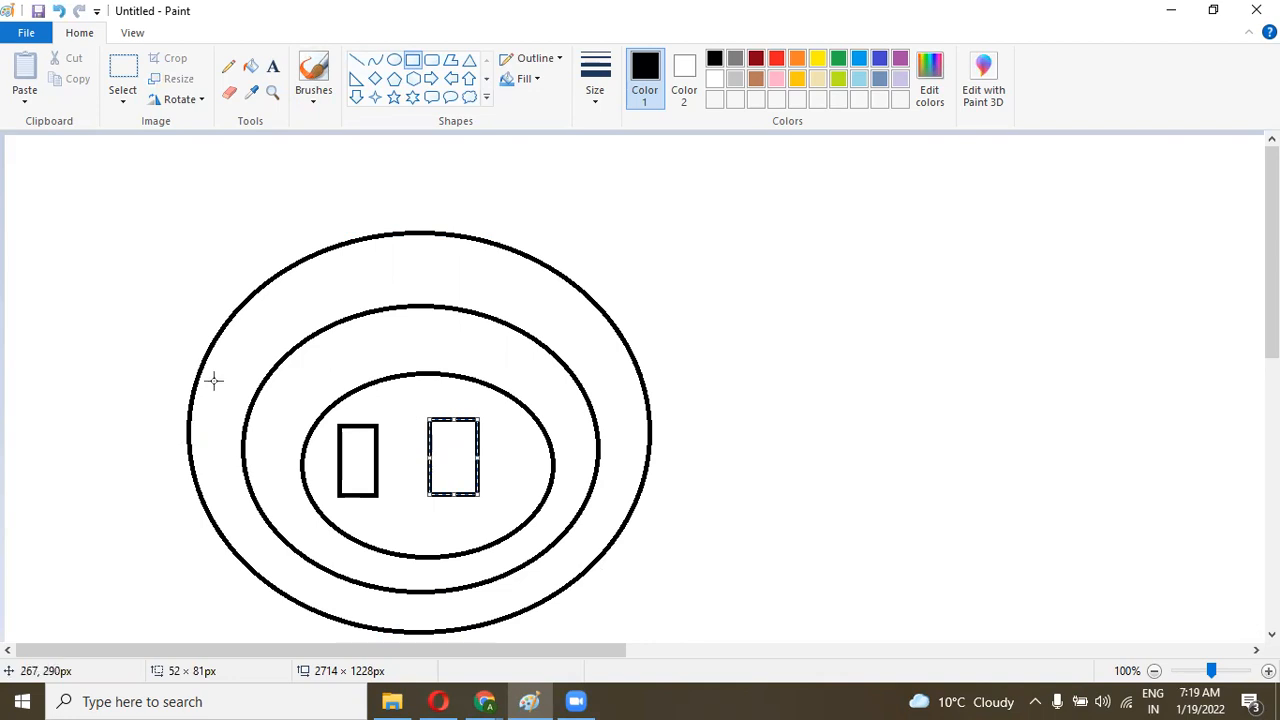
pyautogui.click(54, 289)
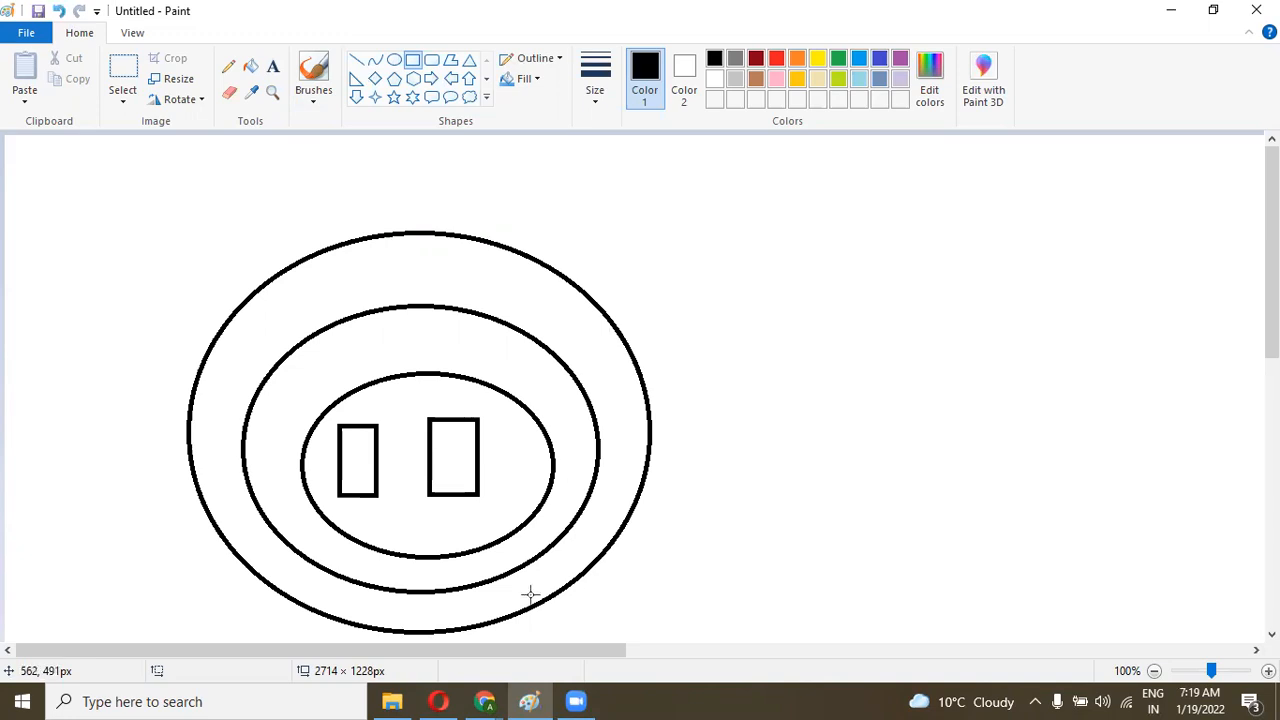
pyautogui.moveTo(450, 651)
pyautogui.mouseDown()
pyautogui.moveTo(557, 652)
pyautogui.moveTo(467, 651)
pyautogui.mouseUp()
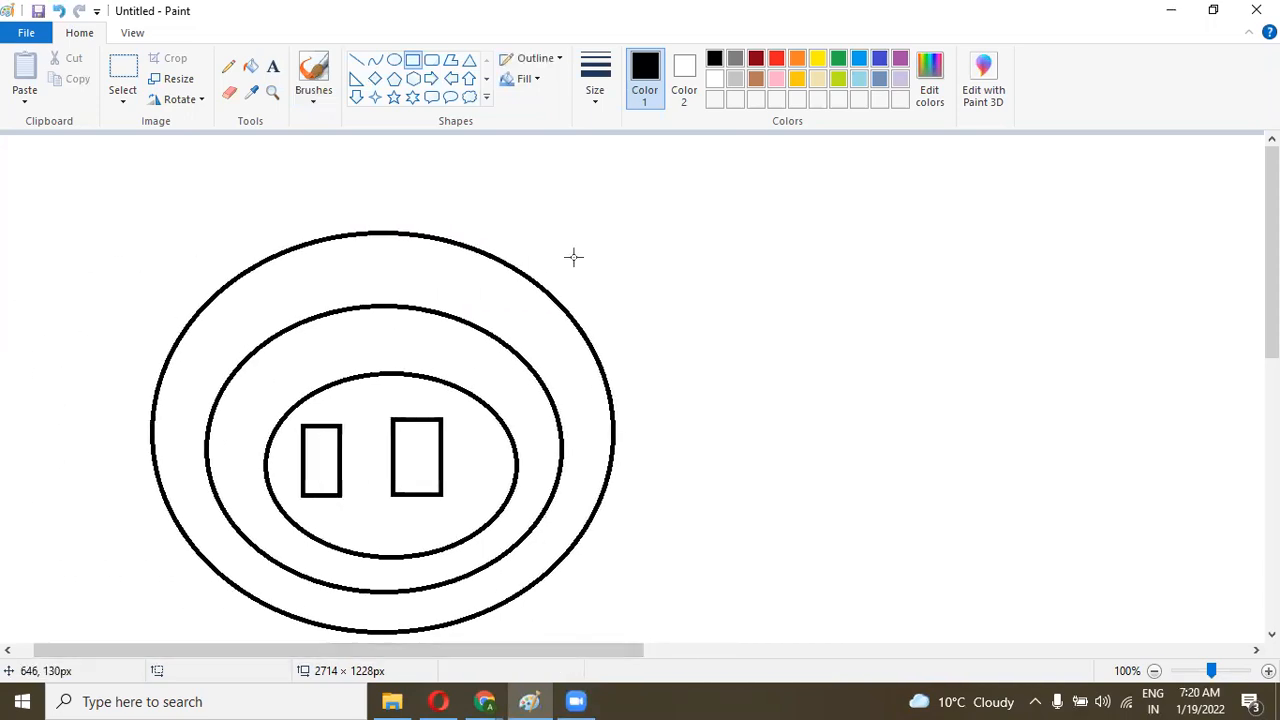
# Undo a misplaced small square and draw a large rectangle as the frame
pyautogui.moveTo(495, 651); pyautogui.dragTo(693, 651)
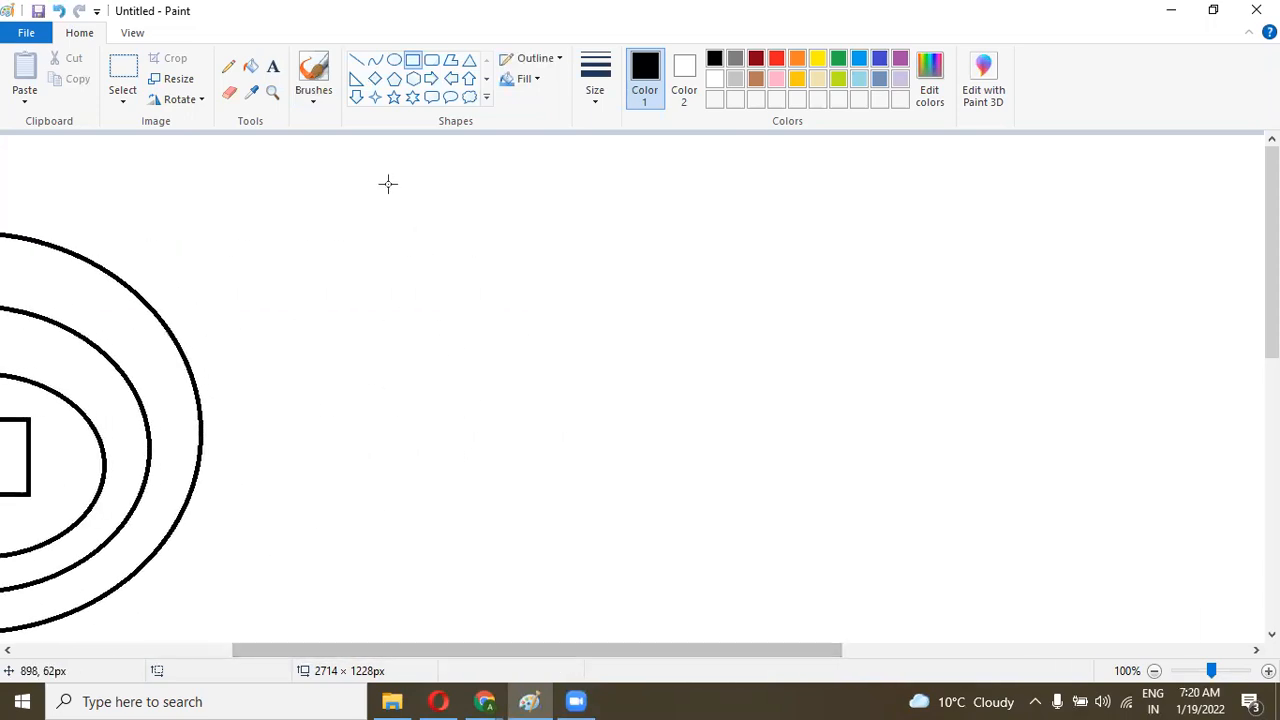
pyautogui.moveTo(358, 152); pyautogui.dragTo(418, 212)
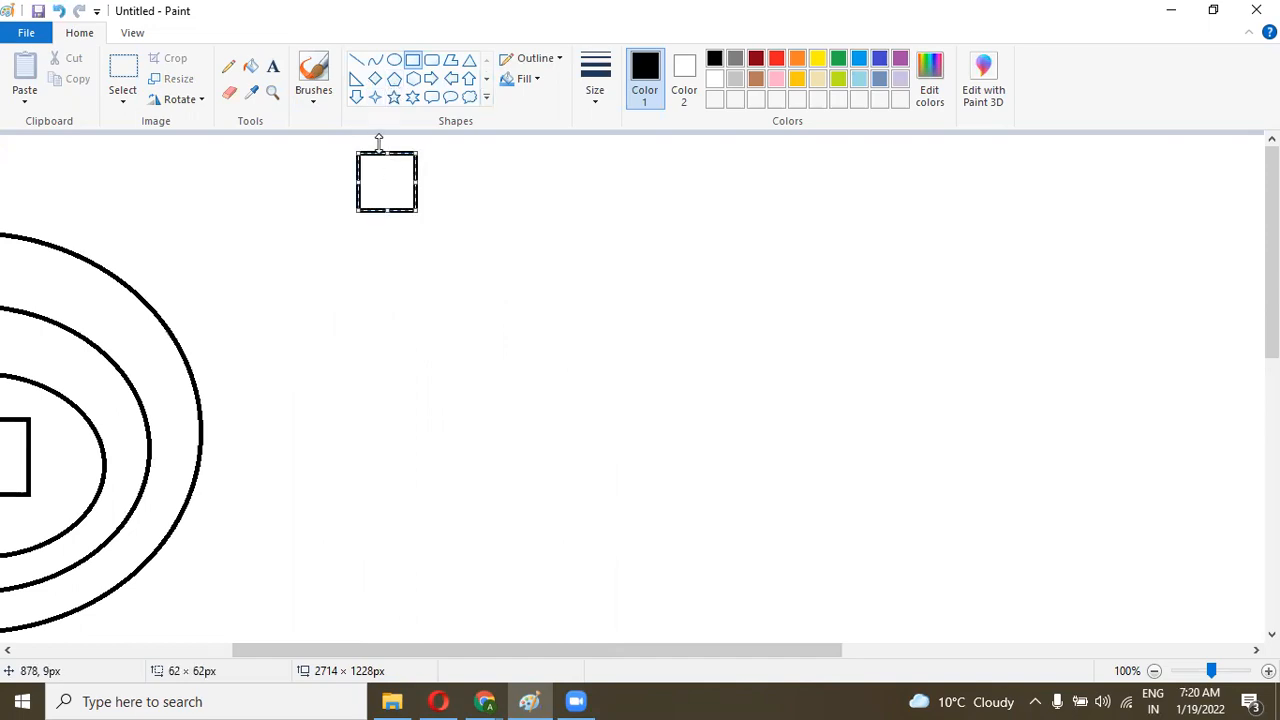
pyautogui.hotkey('ctrl', 'z')
pyautogui.moveTo(320, 170); pyautogui.dragTo(984, 632)
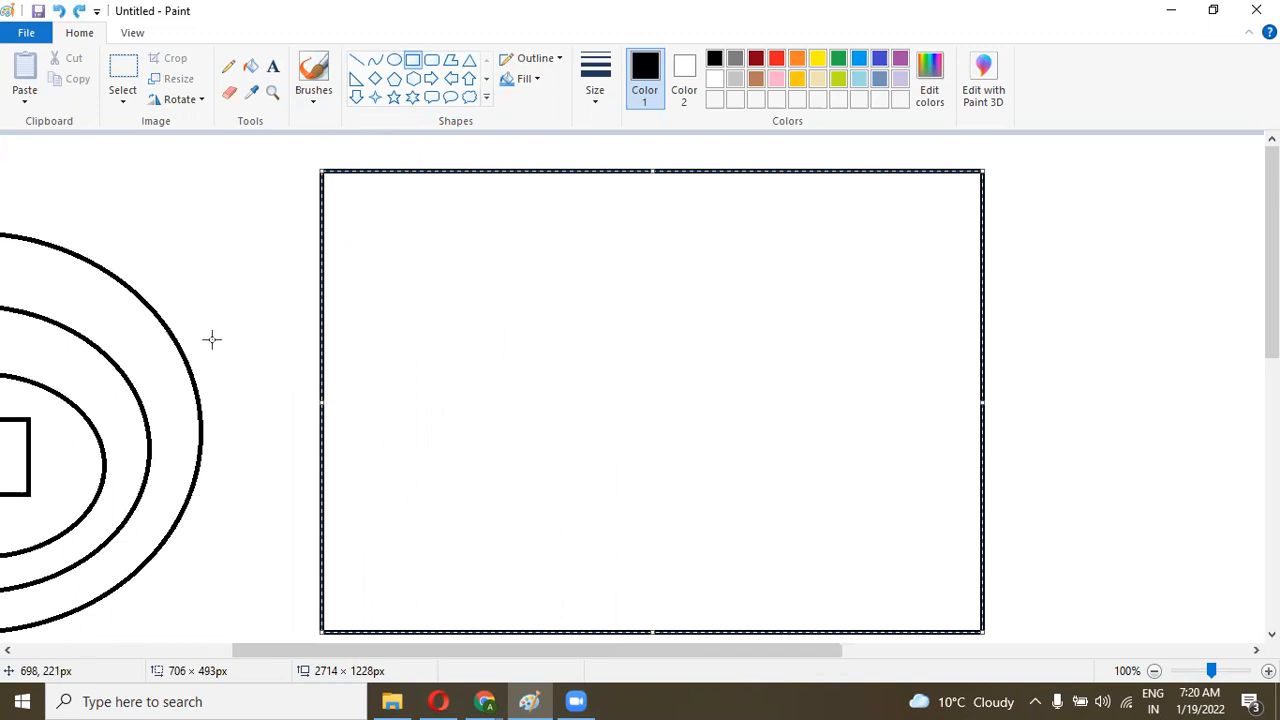
pyautogui.click(237, 293)
# Draw a large oval inside the frame with two smaller ovals, left and right
pyautogui.click(393, 61)
pyautogui.moveTo(343, 193); pyautogui.dragTo(949, 612)
pyautogui.click(279, 410)
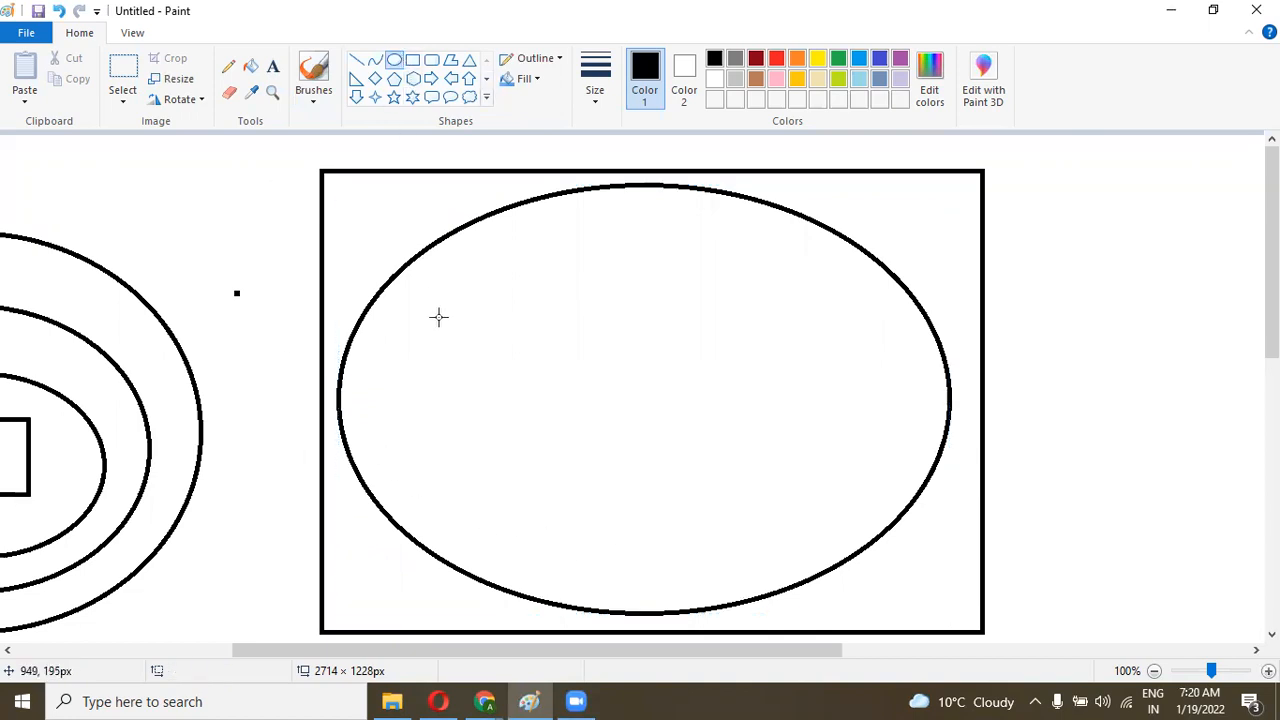
pyautogui.moveTo(392, 302); pyautogui.dragTo(579, 515)
pyautogui.moveTo(650, 304); pyautogui.dragTo(903, 532)
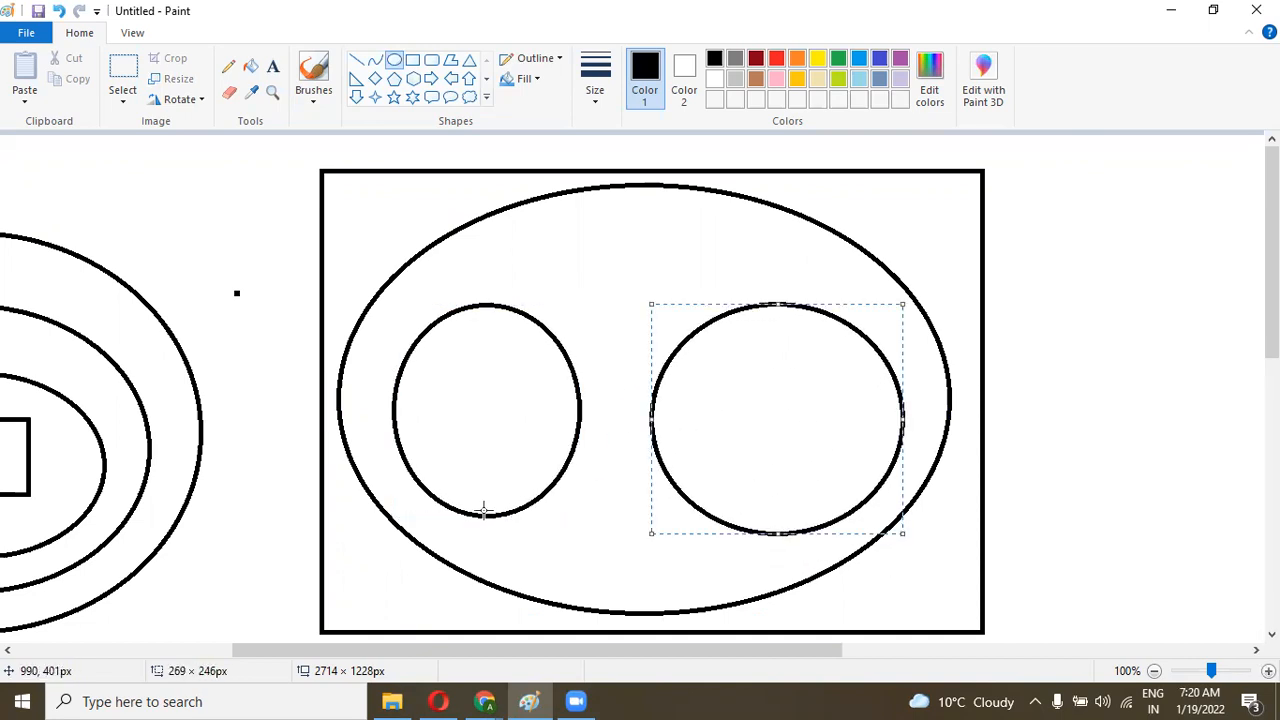
pyautogui.click(251, 364)
# Put a rectangle in each small oval and join the two rectangles with two straight lines
pyautogui.click(431, 60)
pyautogui.moveTo(416, 392); pyautogui.dragTo(466, 464)
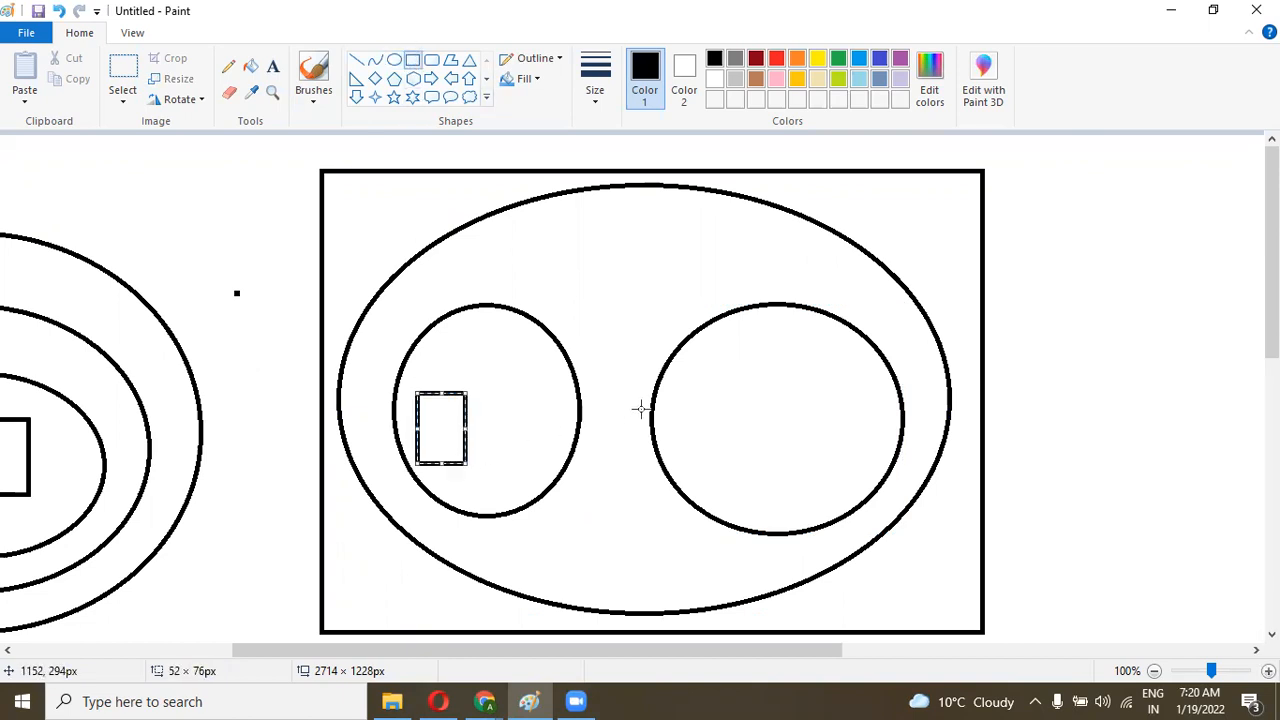
pyautogui.moveTo(691, 371); pyautogui.dragTo(761, 464)
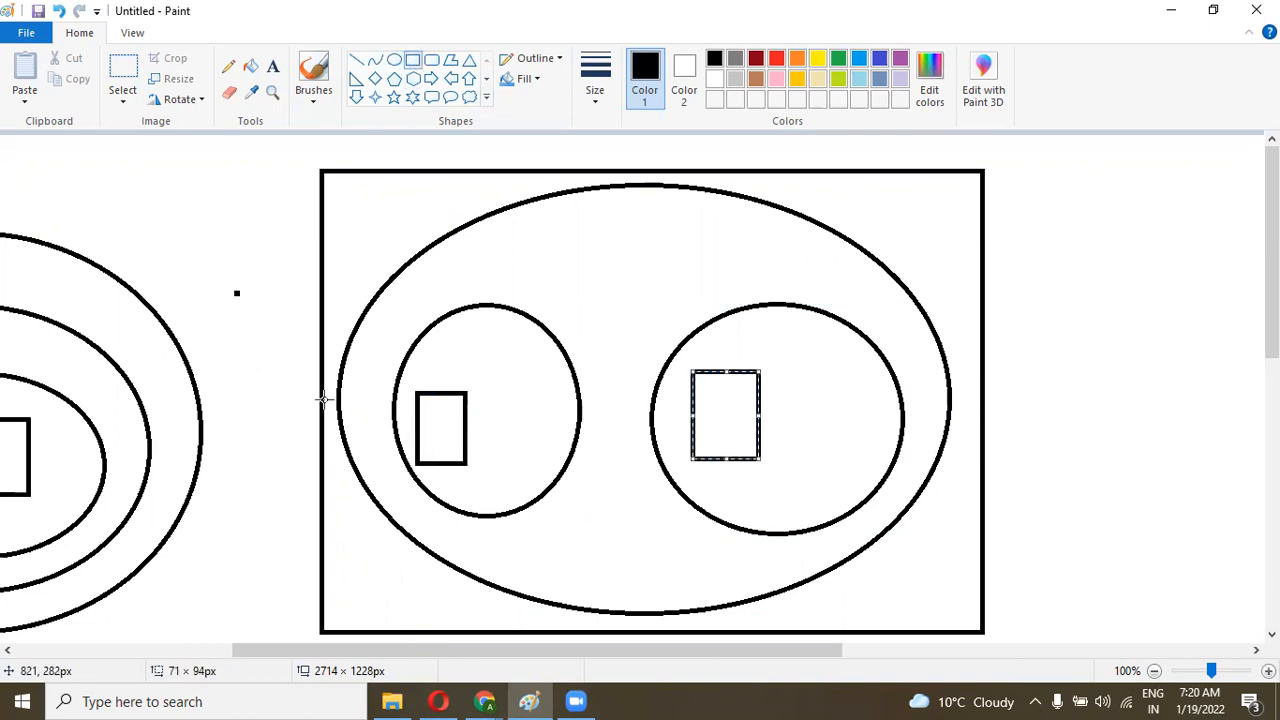
pyautogui.click(270, 395)
pyautogui.click(356, 60)
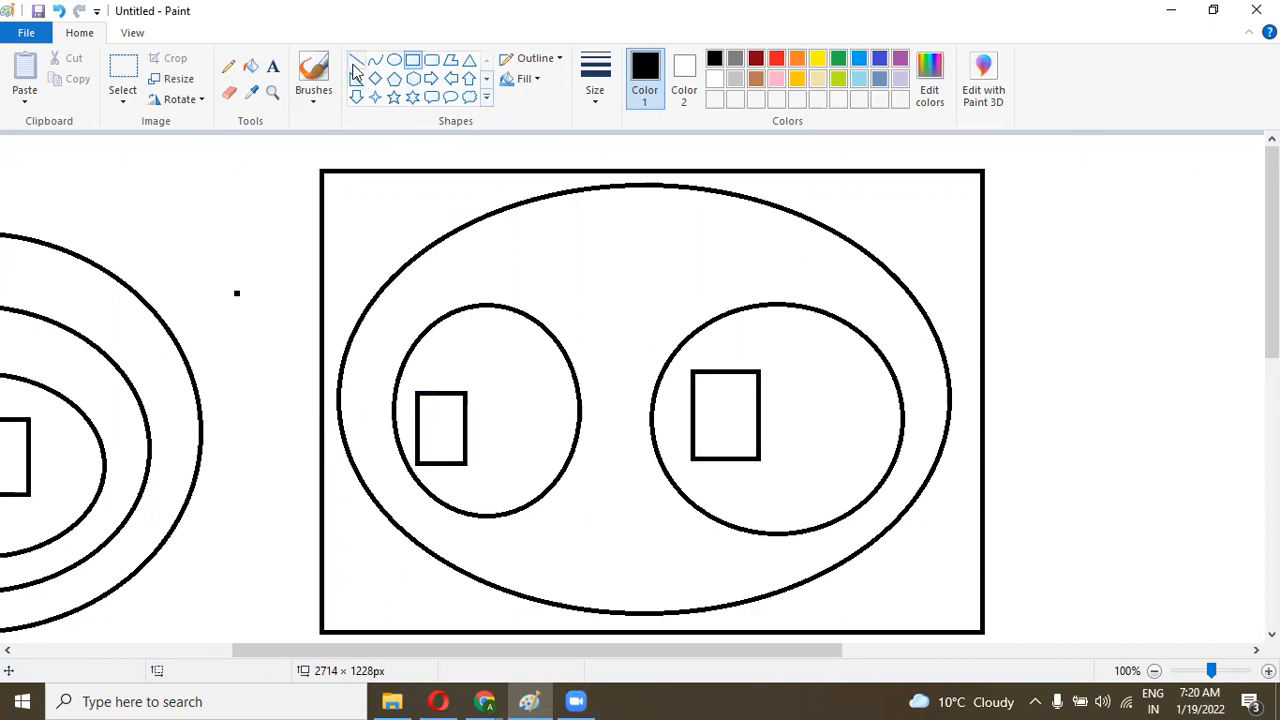
pyautogui.moveTo(466, 397); pyautogui.dragTo(692, 393)
pyautogui.moveTo(458, 437); pyautogui.dragTo(693, 425)
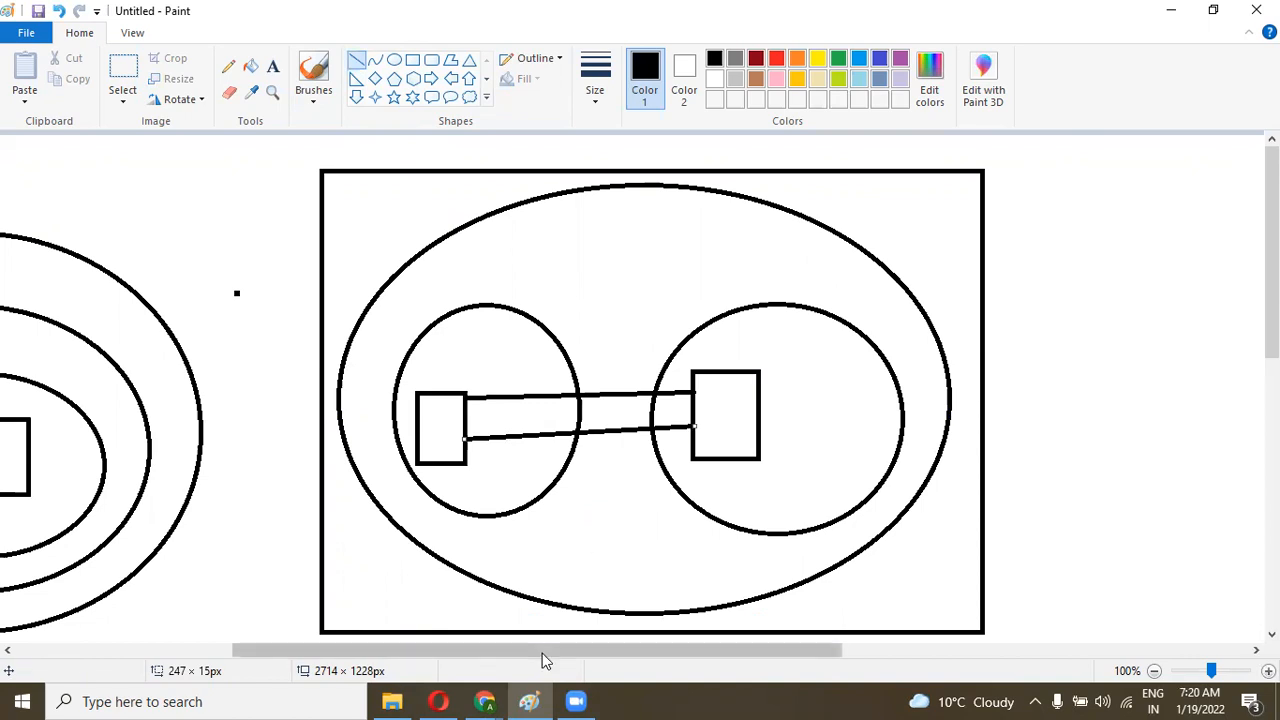
# Enter the account password, tick don't-show-again, and choose Yes to stay signed in
pyautogui.moveTo(489, 700)
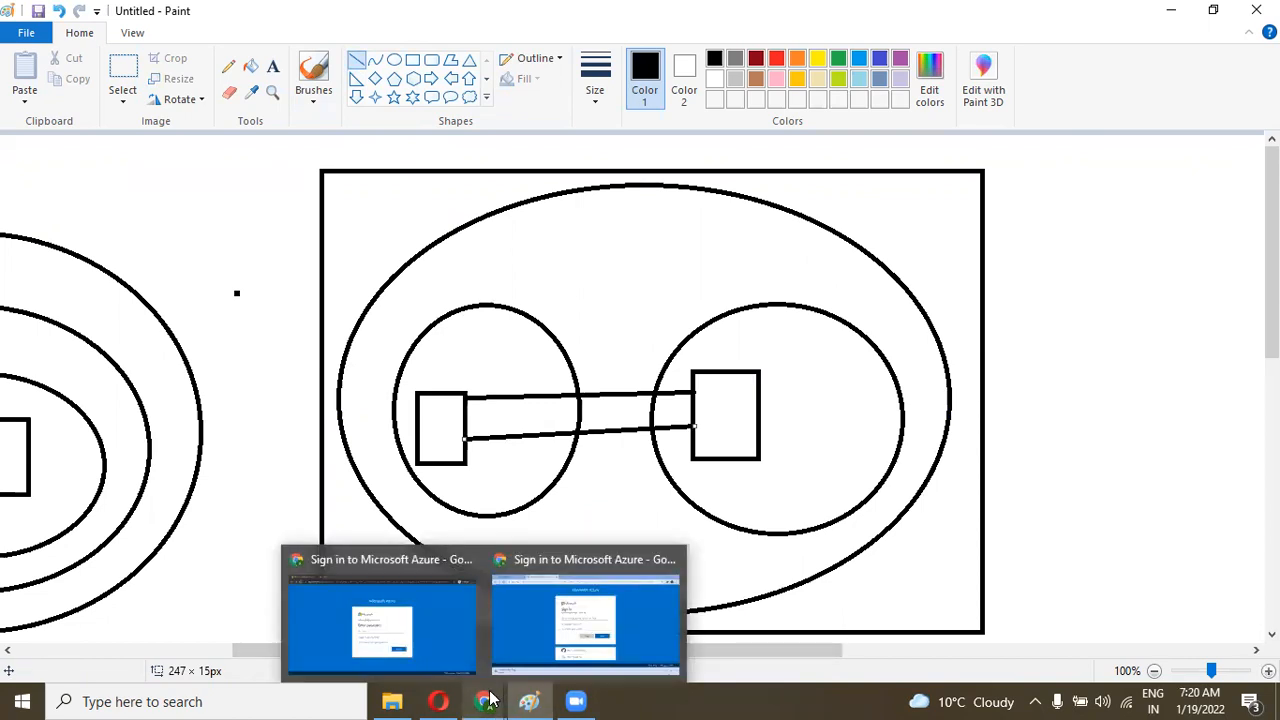
pyautogui.click(431, 615)
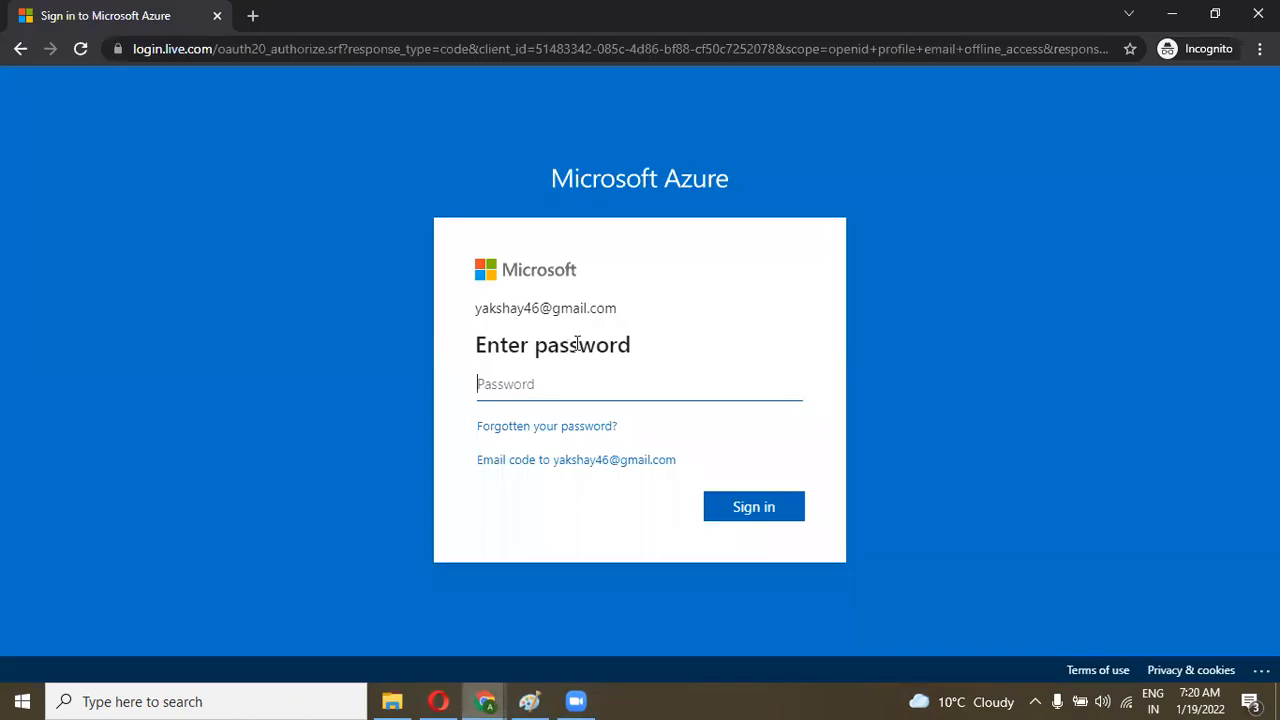
pyautogui.write('•')
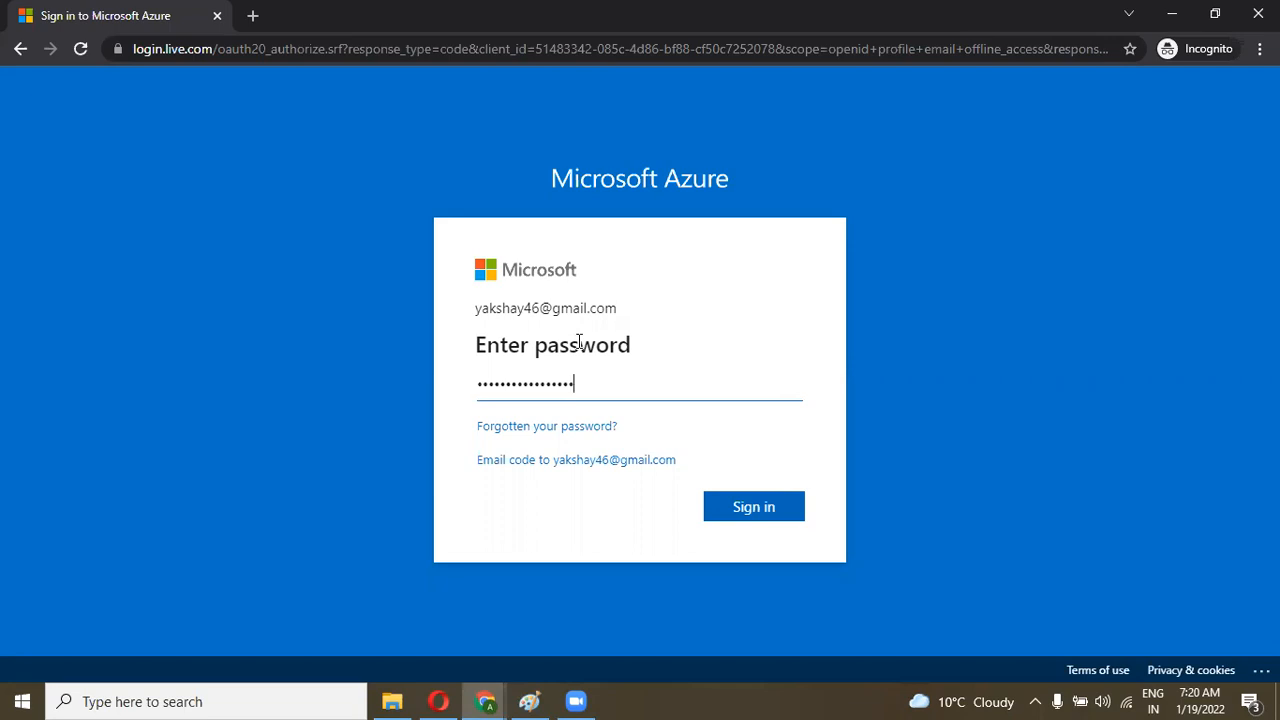
pyautogui.press('Return')
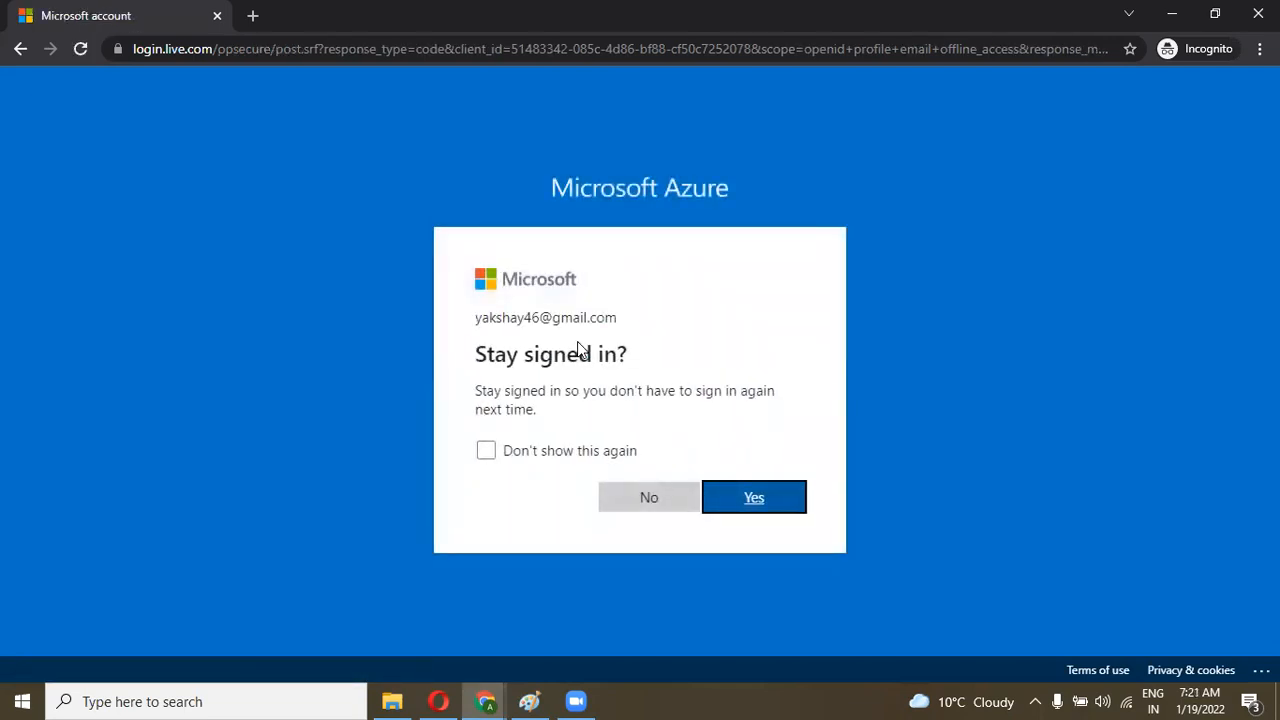
pyautogui.click(538, 455)
pyautogui.click(538, 455)
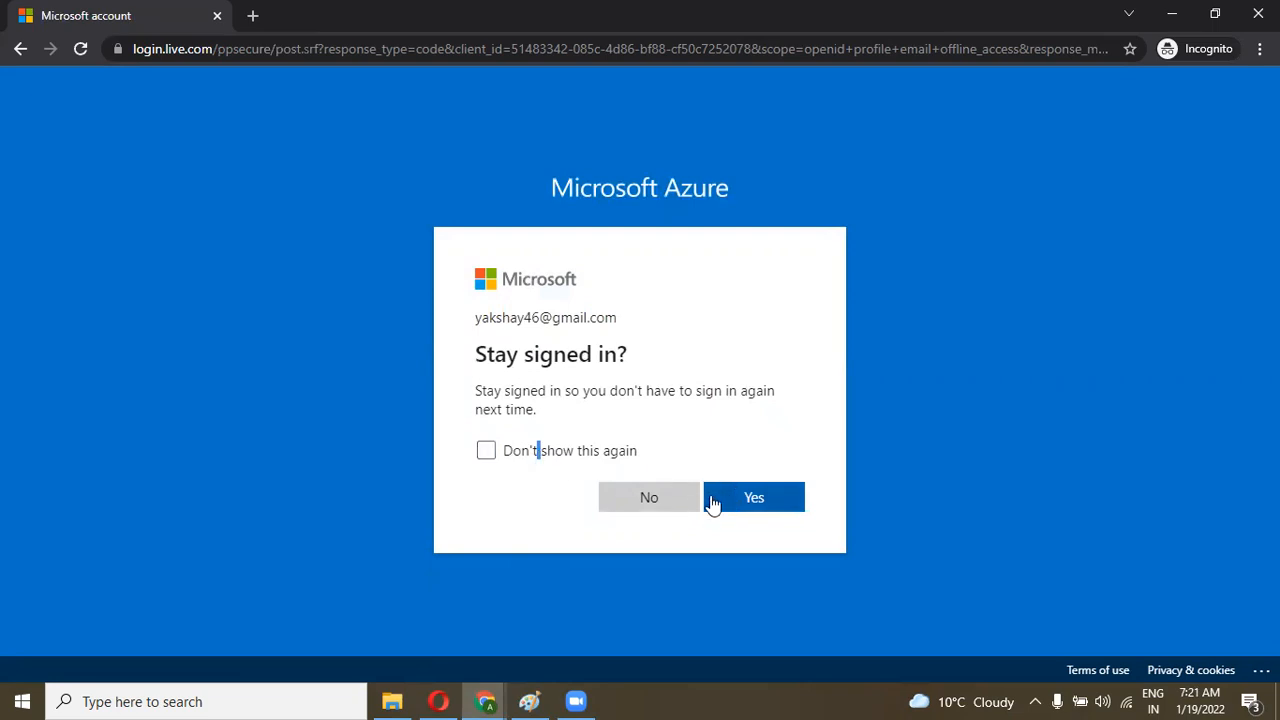
pyautogui.click(600, 456)
pyautogui.click(722, 503)
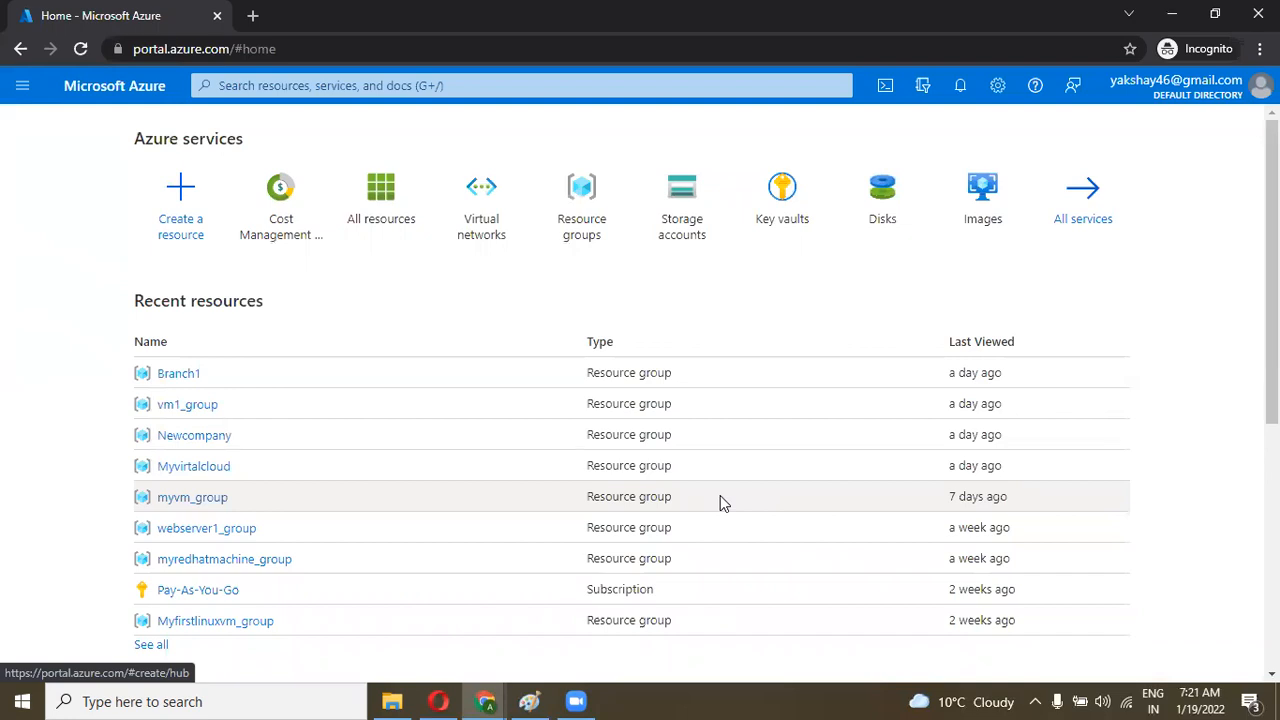
# Bring Paint forward and scroll the canvas to review the framed oval diagram
pyautogui.click(529, 701)
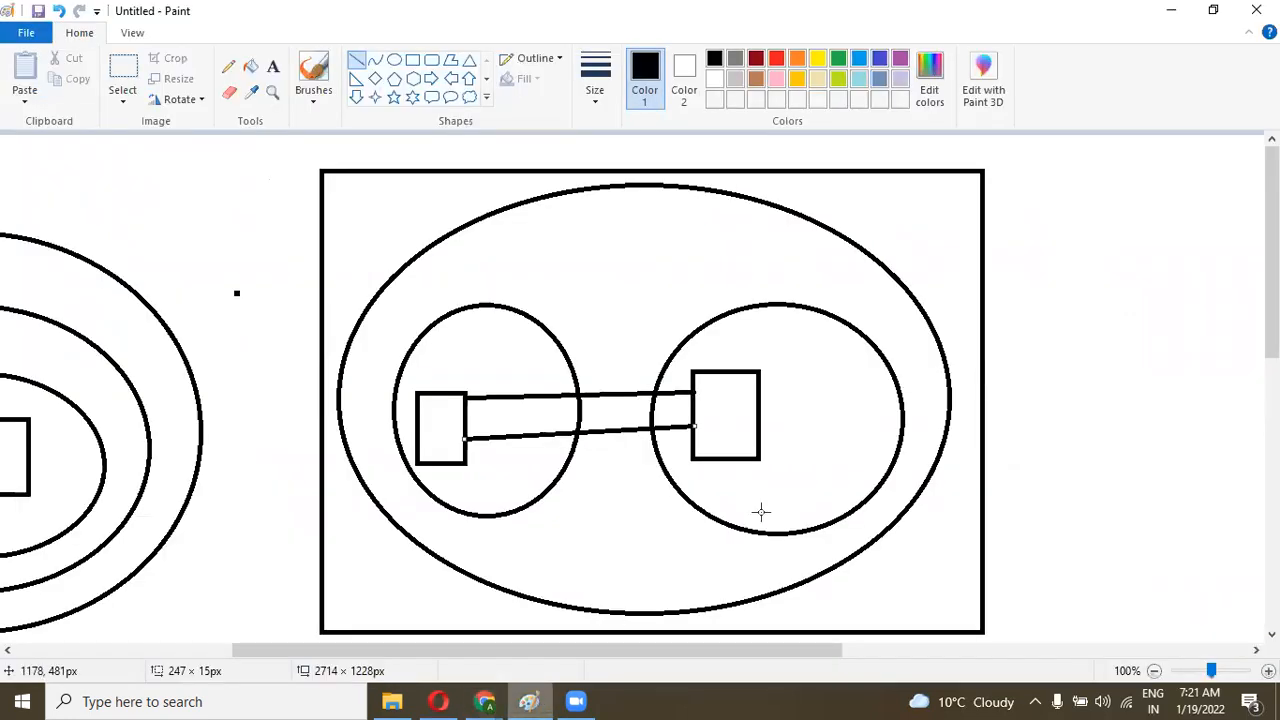
pyautogui.scroll(-1, 1256, 291)
pyautogui.scroll(-5, 1256, 291)
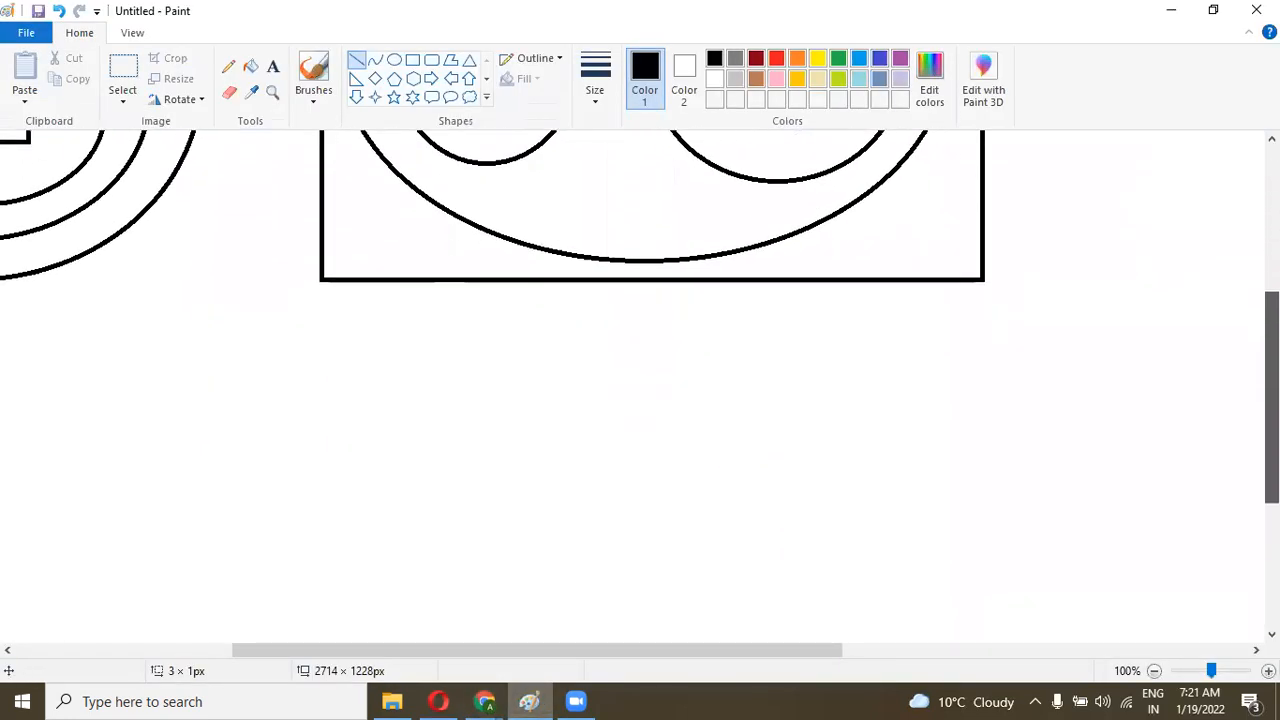
pyautogui.scroll(2, 1256, 291)
pyautogui.scroll(3, 1247, 260)
pyautogui.scroll(-1, 1247, 260)
pyautogui.scroll(2, 1247, 260)
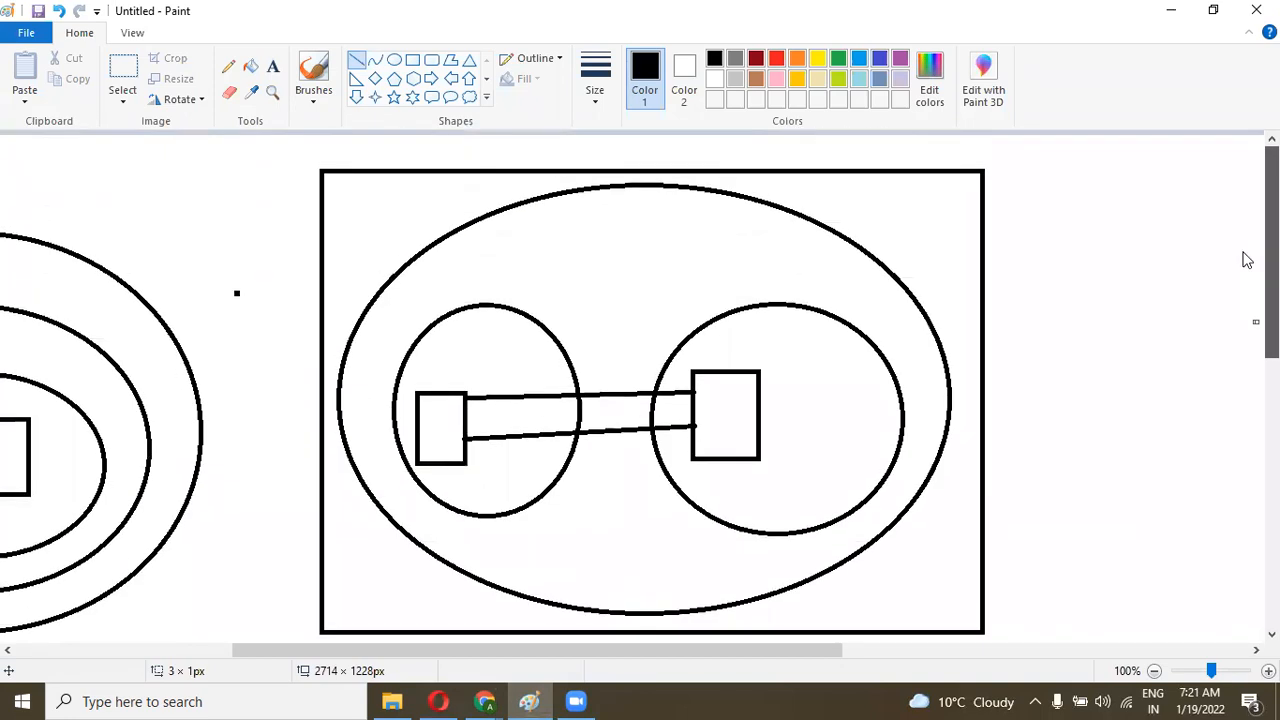
pyautogui.moveTo(1271, 262); pyautogui.dragTo(1271, 265)
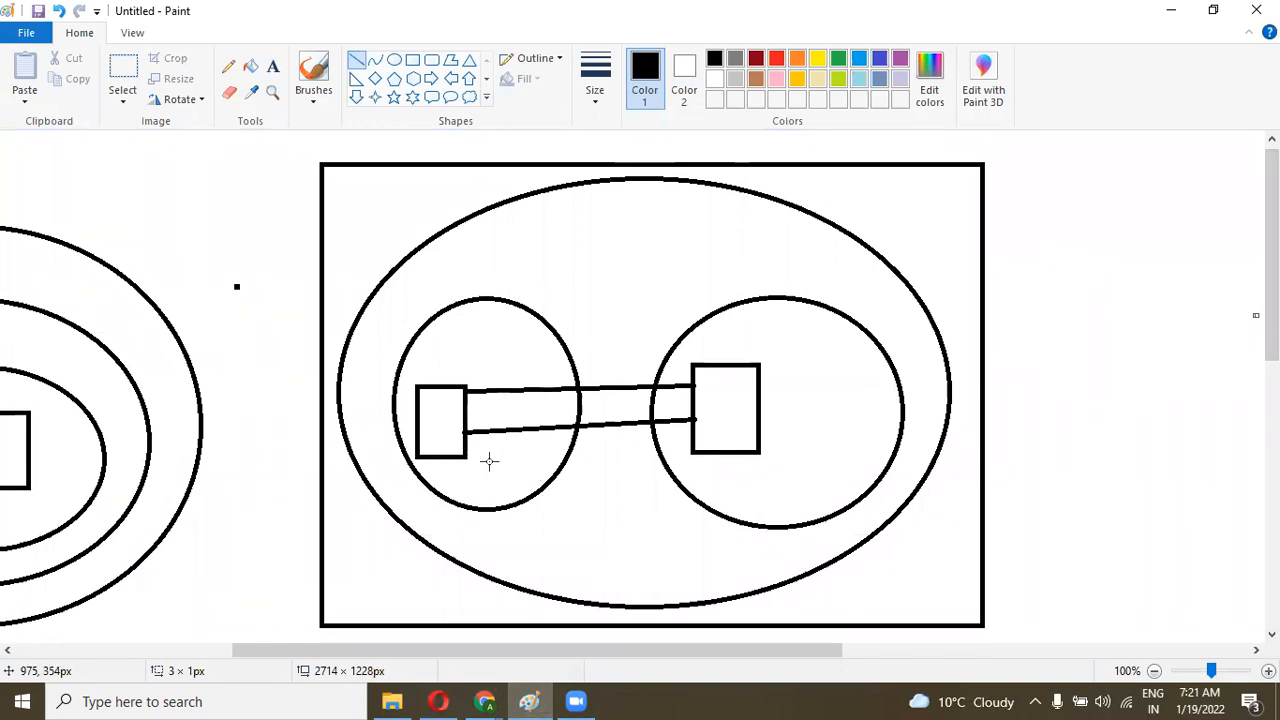
pyautogui.moveTo(538, 697)
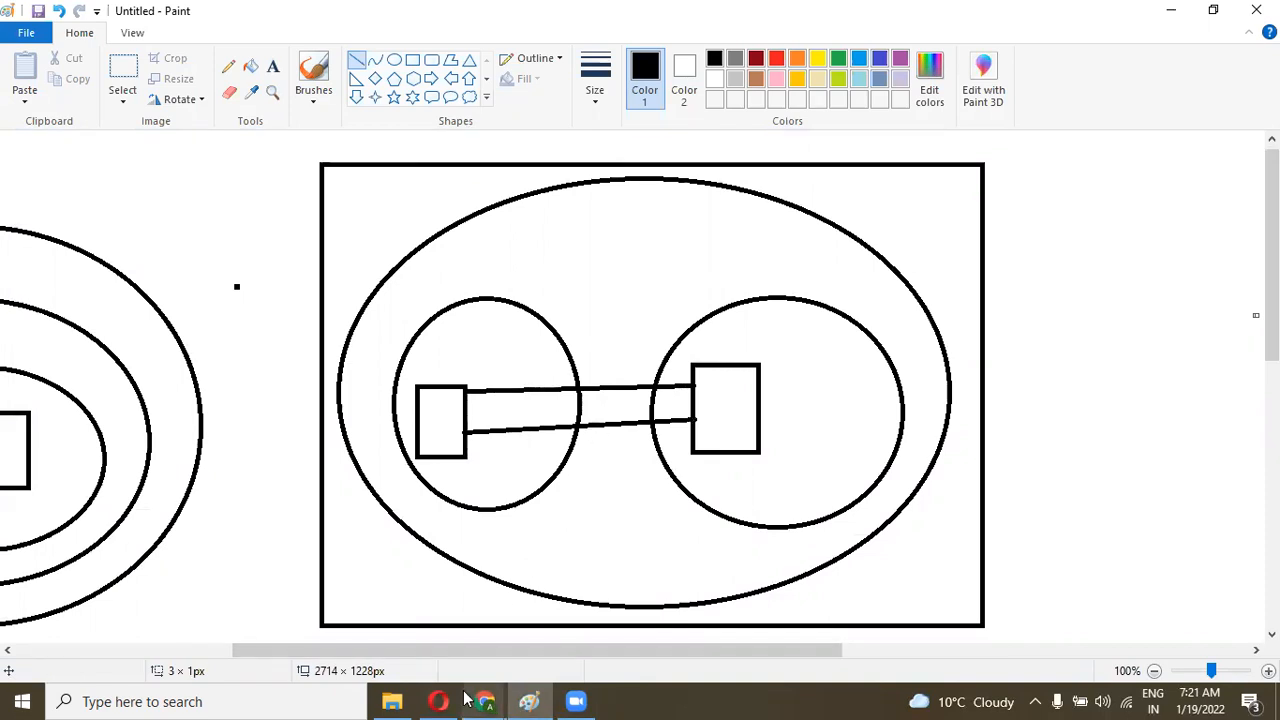
# From the portal Home, choose Create a resource, then Windows Server 2019 Datacenter
pyautogui.moveTo(484, 701)
pyautogui.click(525, 640)
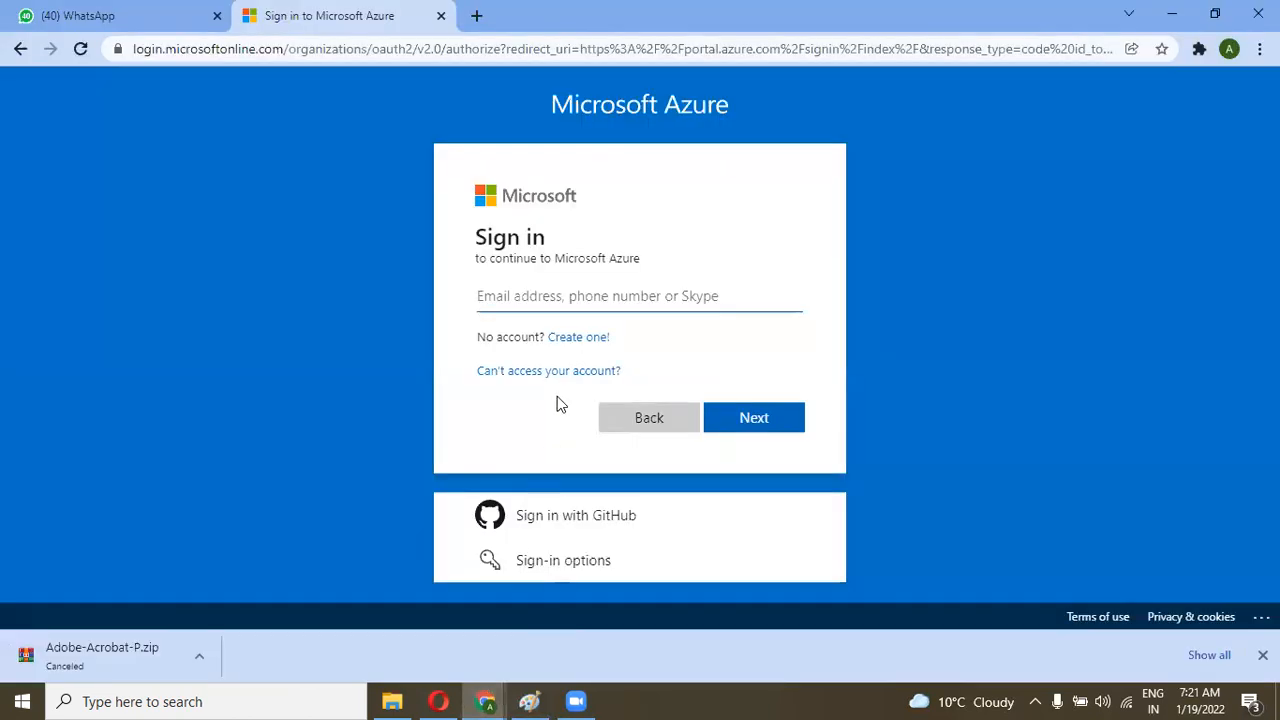
pyautogui.click(390, 615)
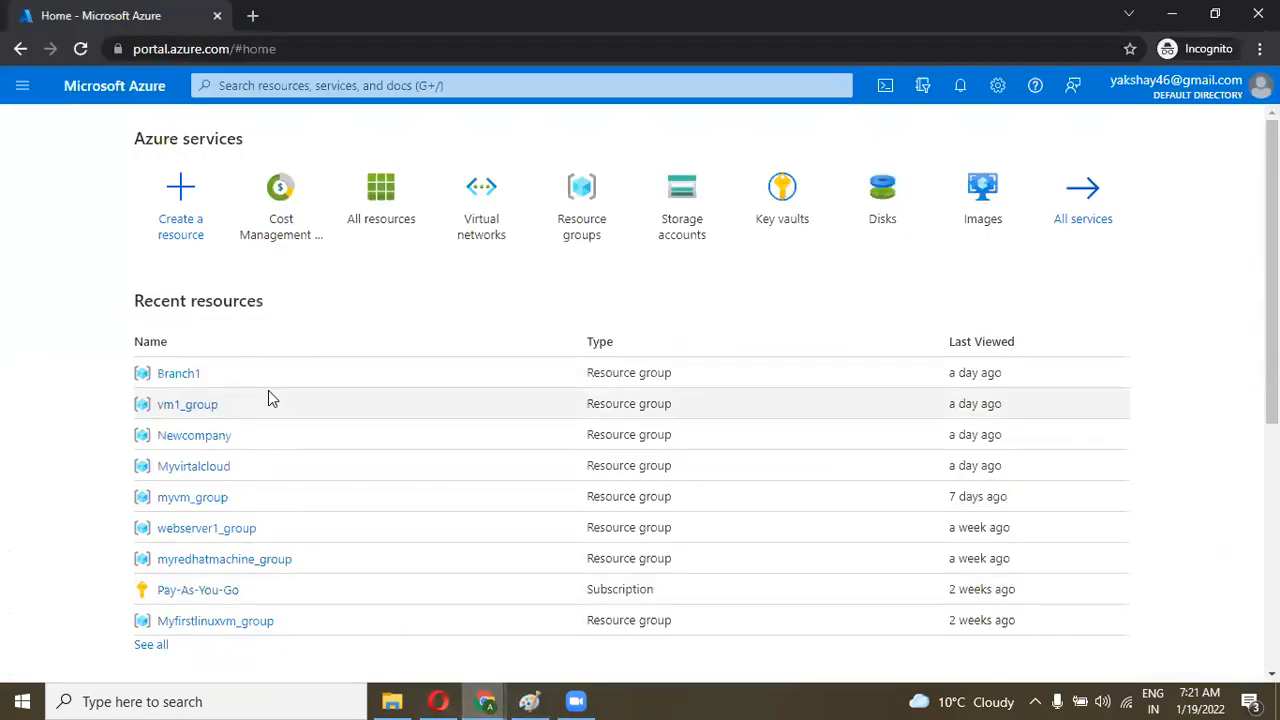
pyautogui.click(201, 215)
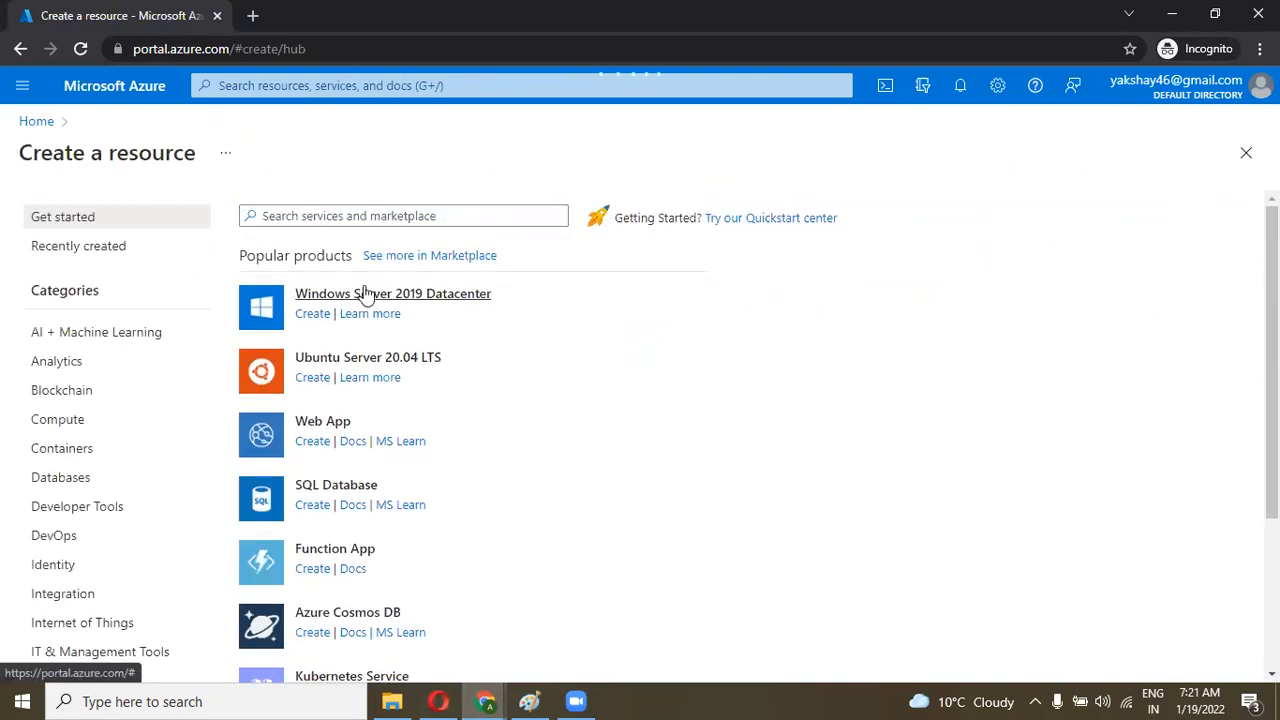
pyautogui.click(365, 293)
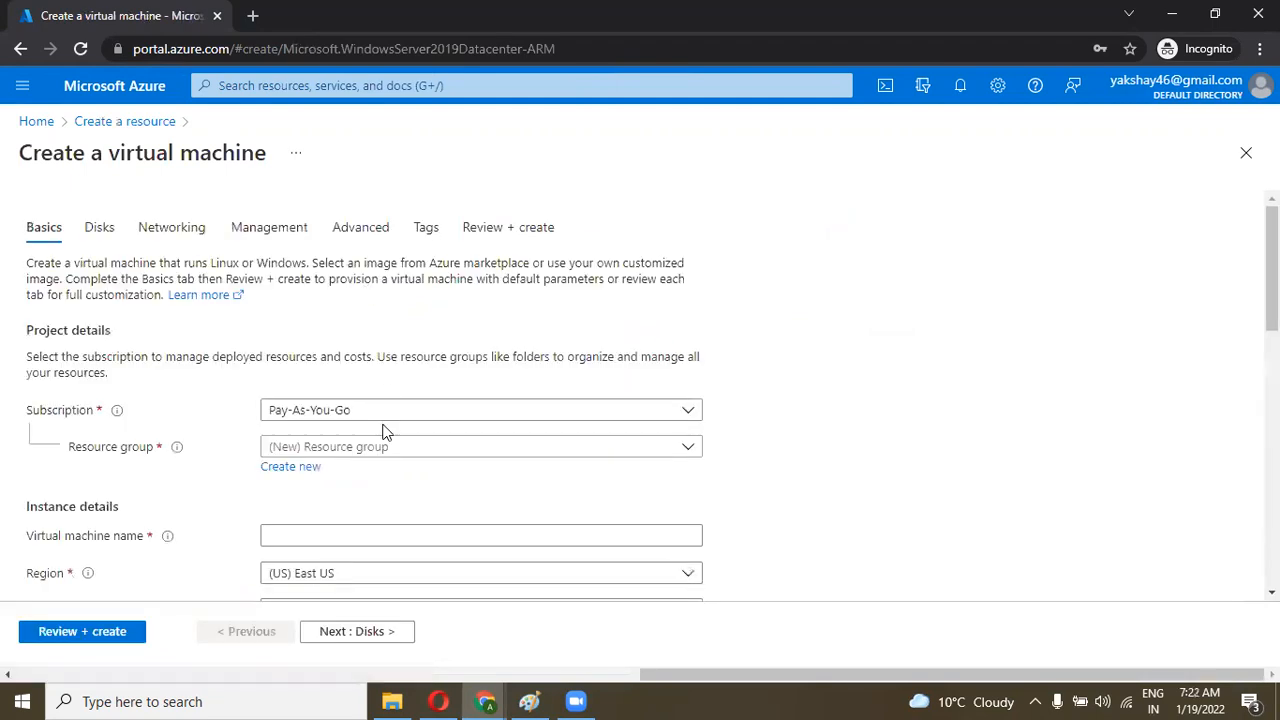
# Select resource group Newcompany and name the virtual machine Vm01
pyautogui.click(380, 448)
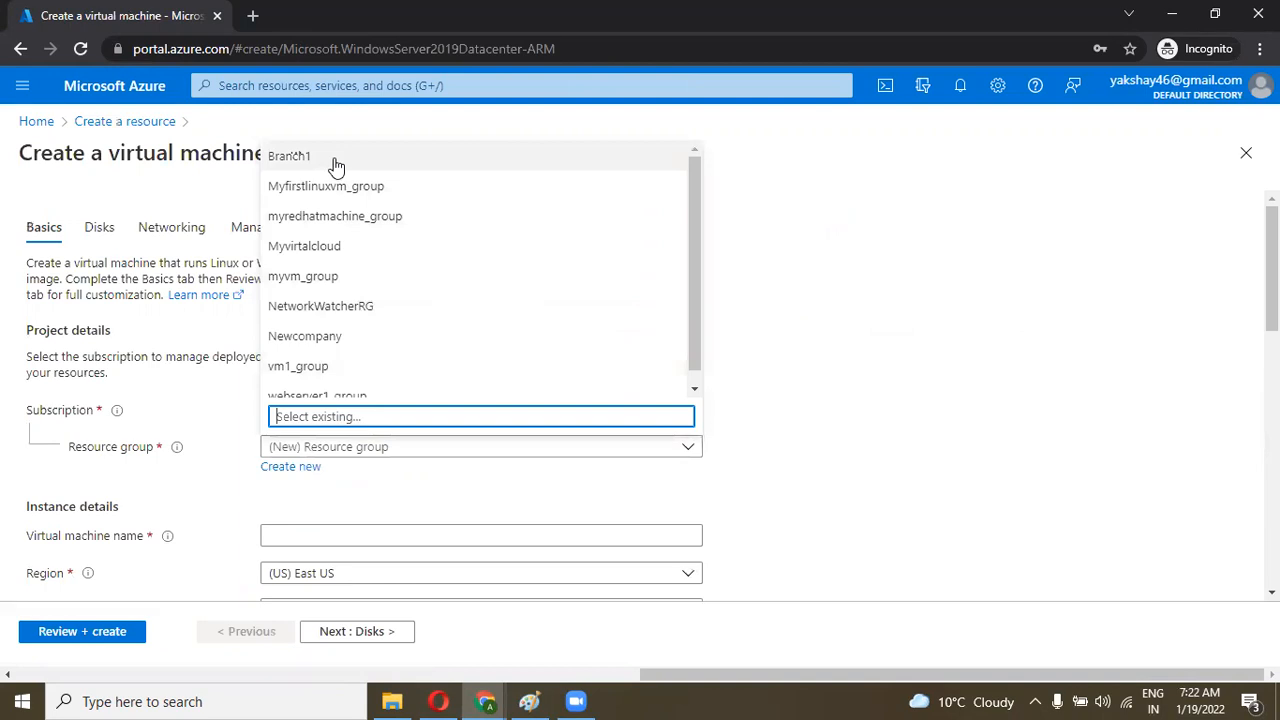
pyautogui.click(345, 337)
pyautogui.scroll(-1, 441, 447)
pyautogui.click(384, 433)
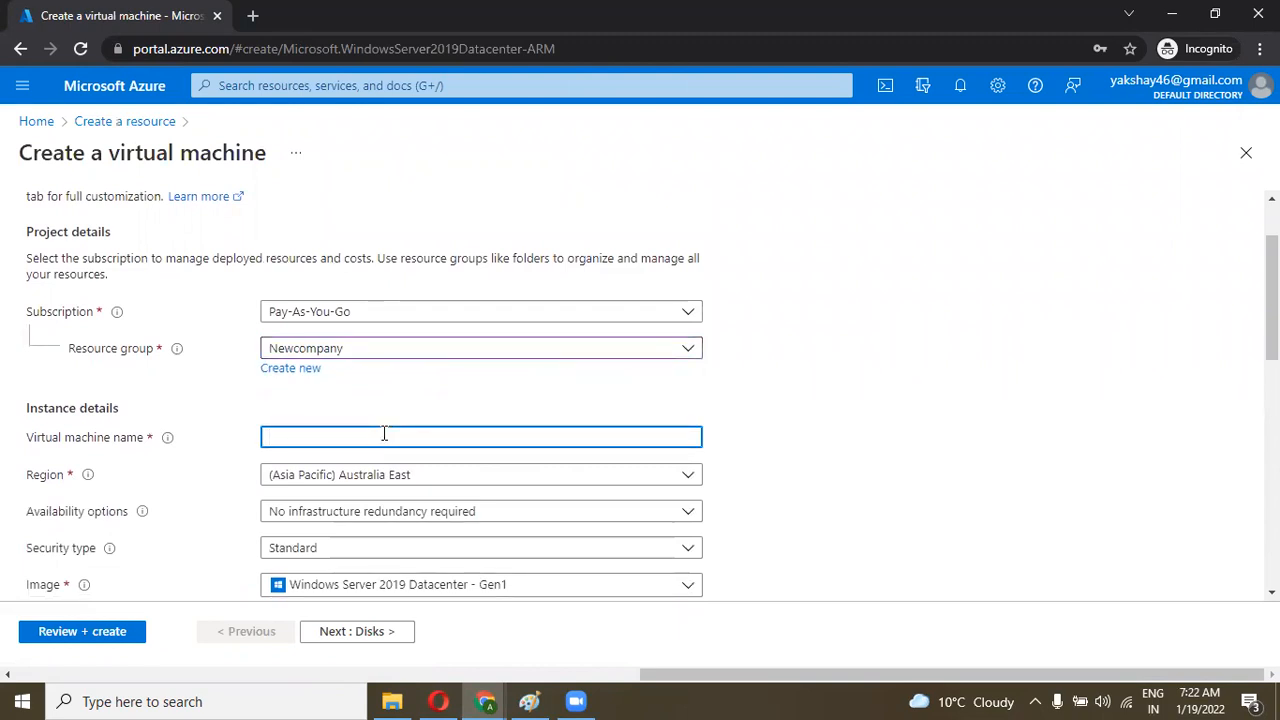
pyautogui.write('01')
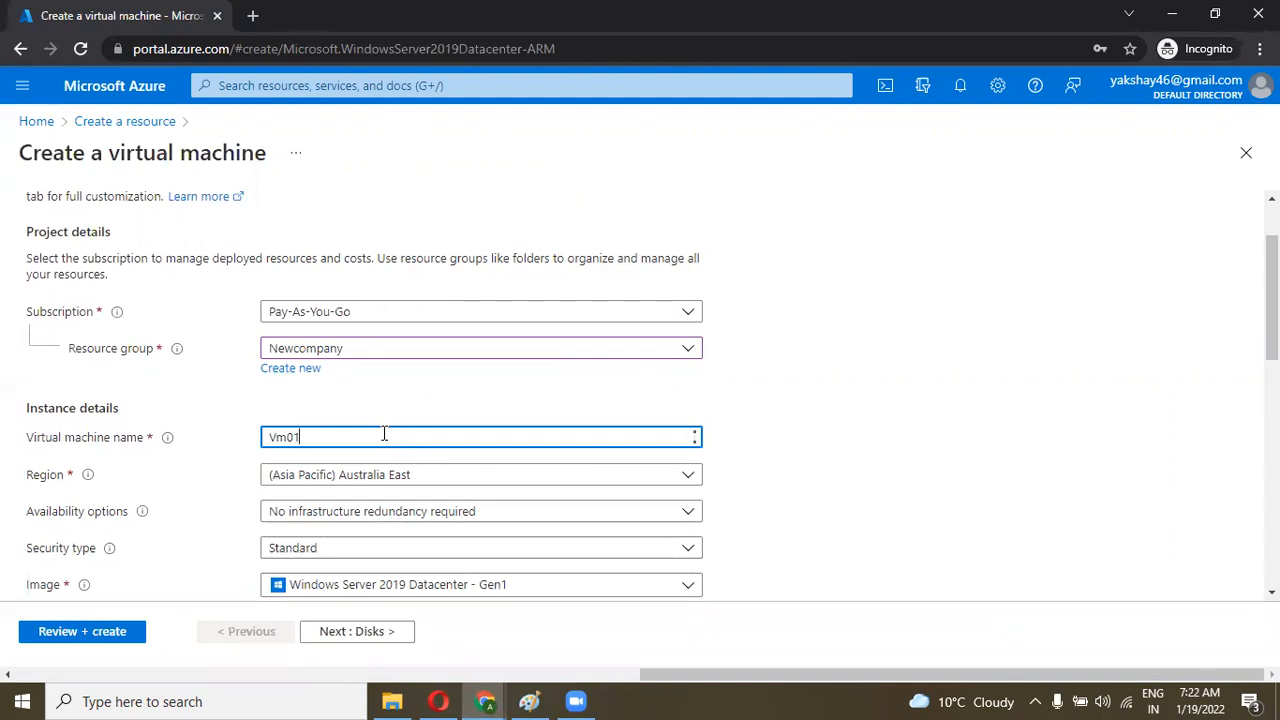
pyautogui.scroll(-1, 385, 437)
pyautogui.scroll(-1, 385, 437)
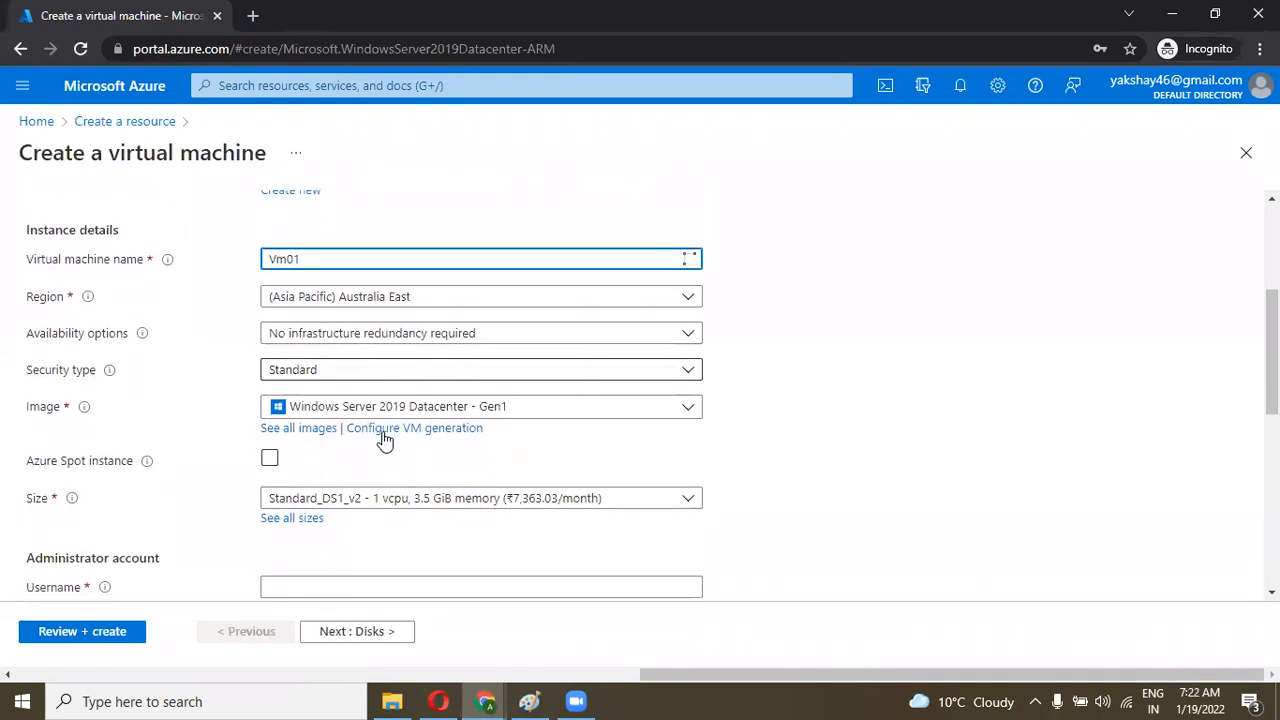
pyautogui.scroll(-1, 363, 514)
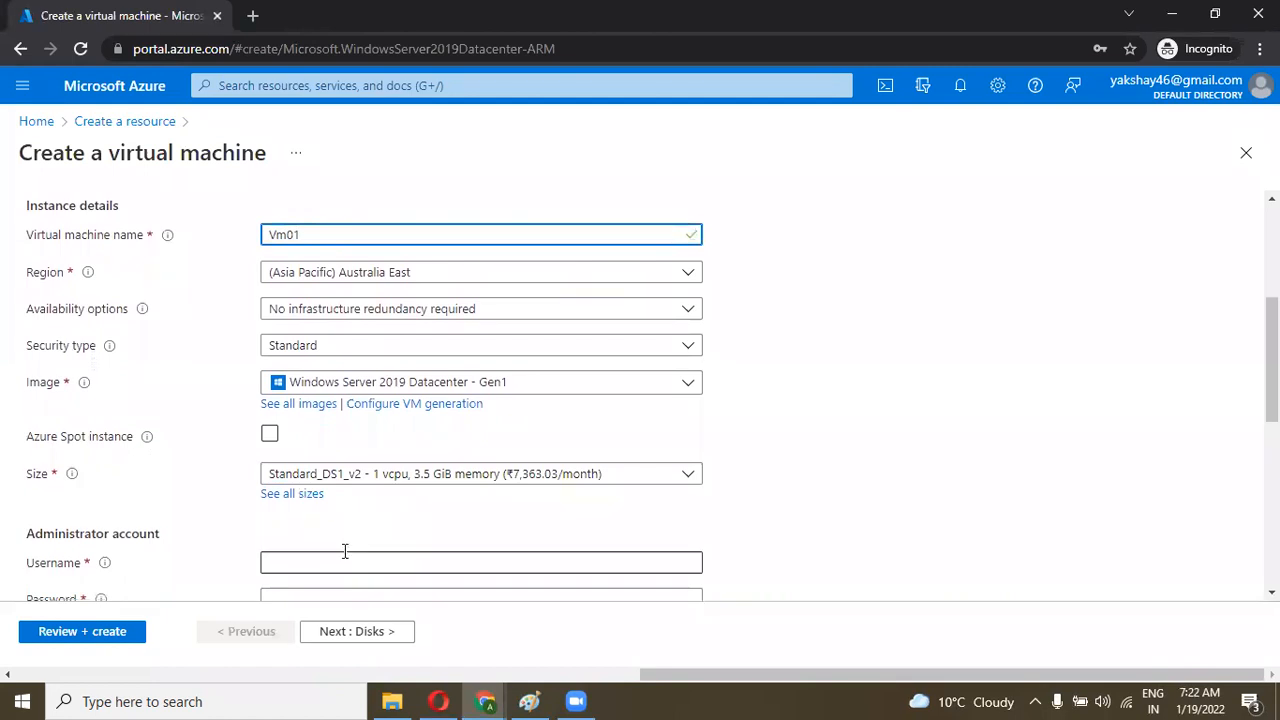
# Enter the administrator username, password, and password confirmation
pyautogui.click(342, 556)
pyautogui.write('azureu')
pyautogui.press('Tab')
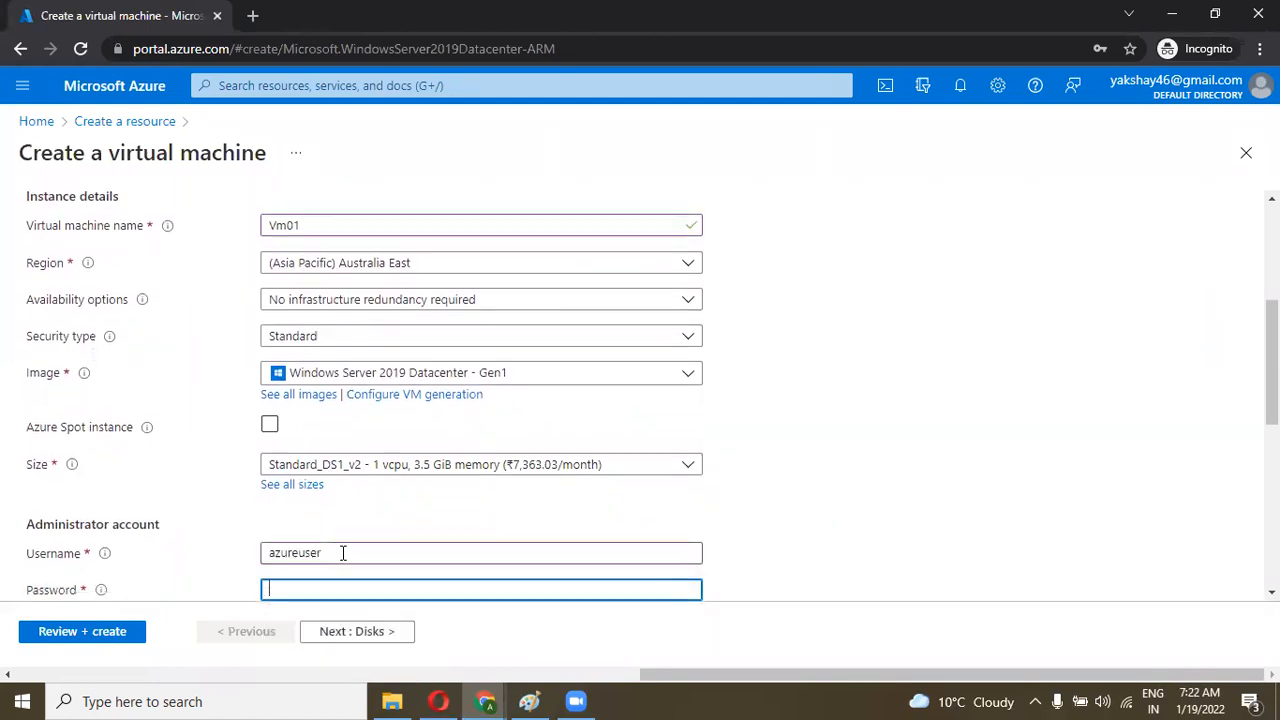
pyautogui.write('••••••••')
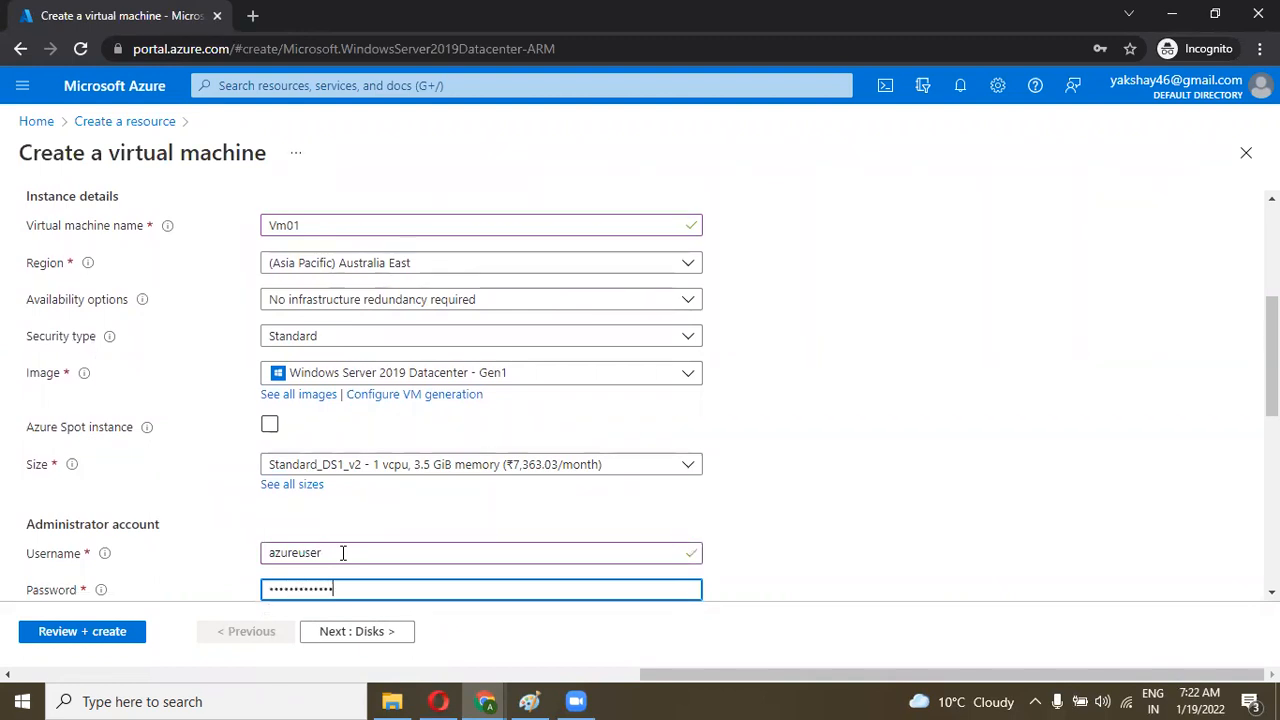
pyautogui.press('Tab')
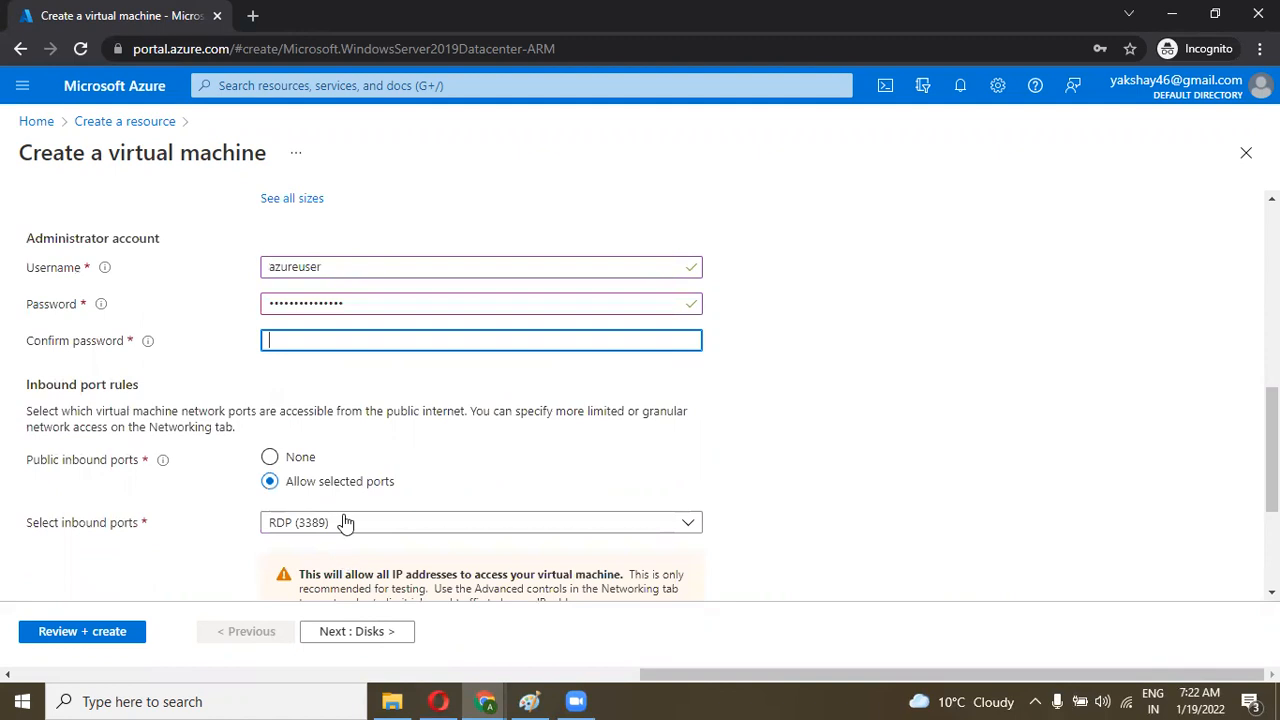
pyautogui.write('••')
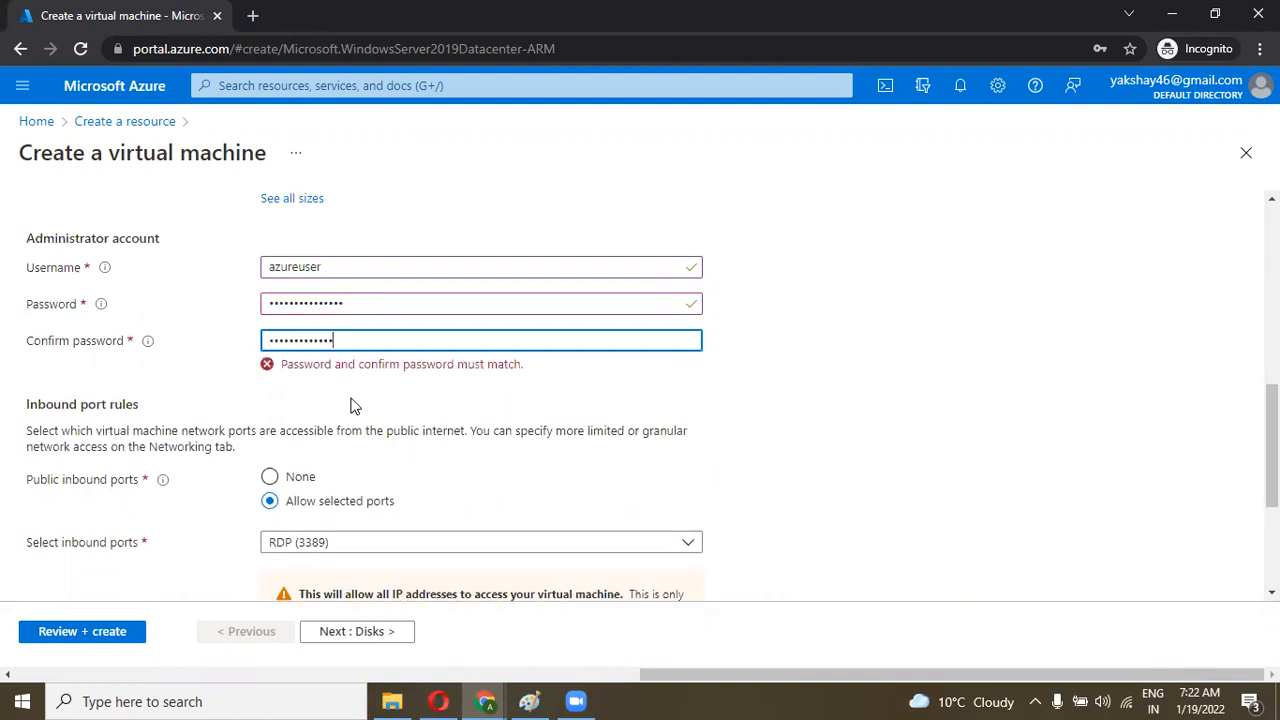
pyautogui.scroll(-2, 352, 450)
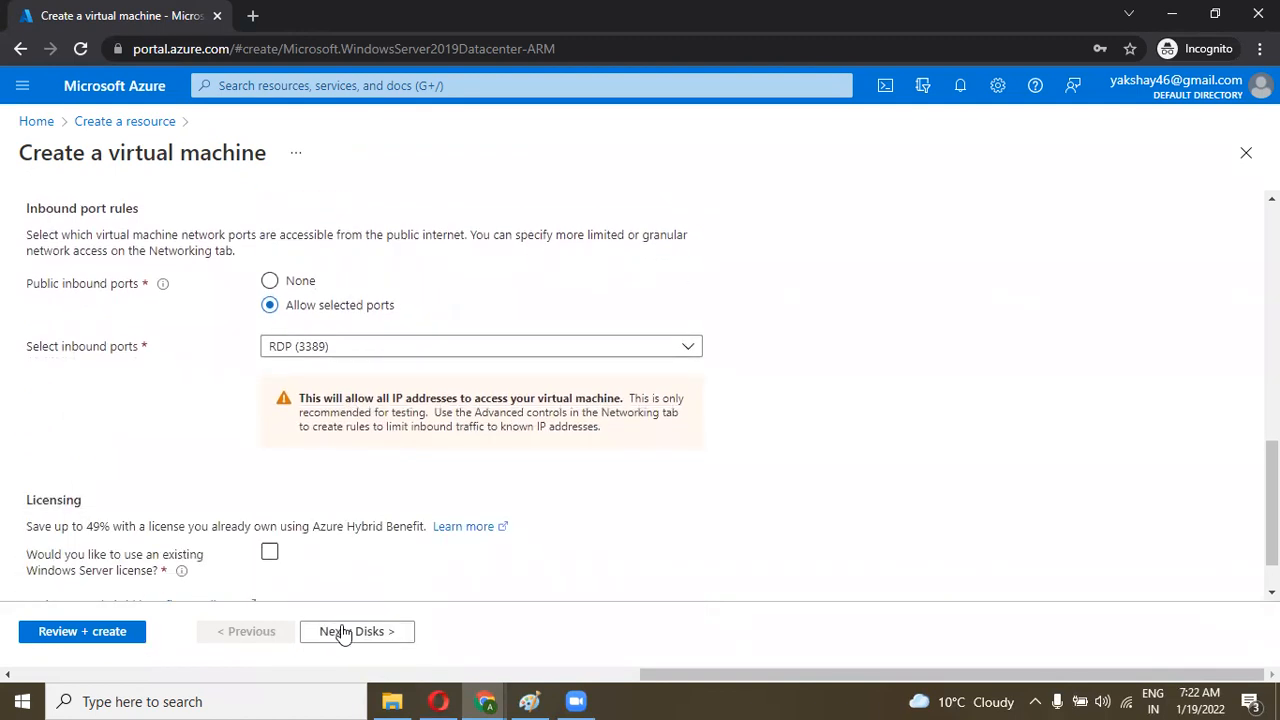
# Step past Disks and Networking, Review + create Vm01 and Create it, then return to Paint
pyautogui.click(372, 632)
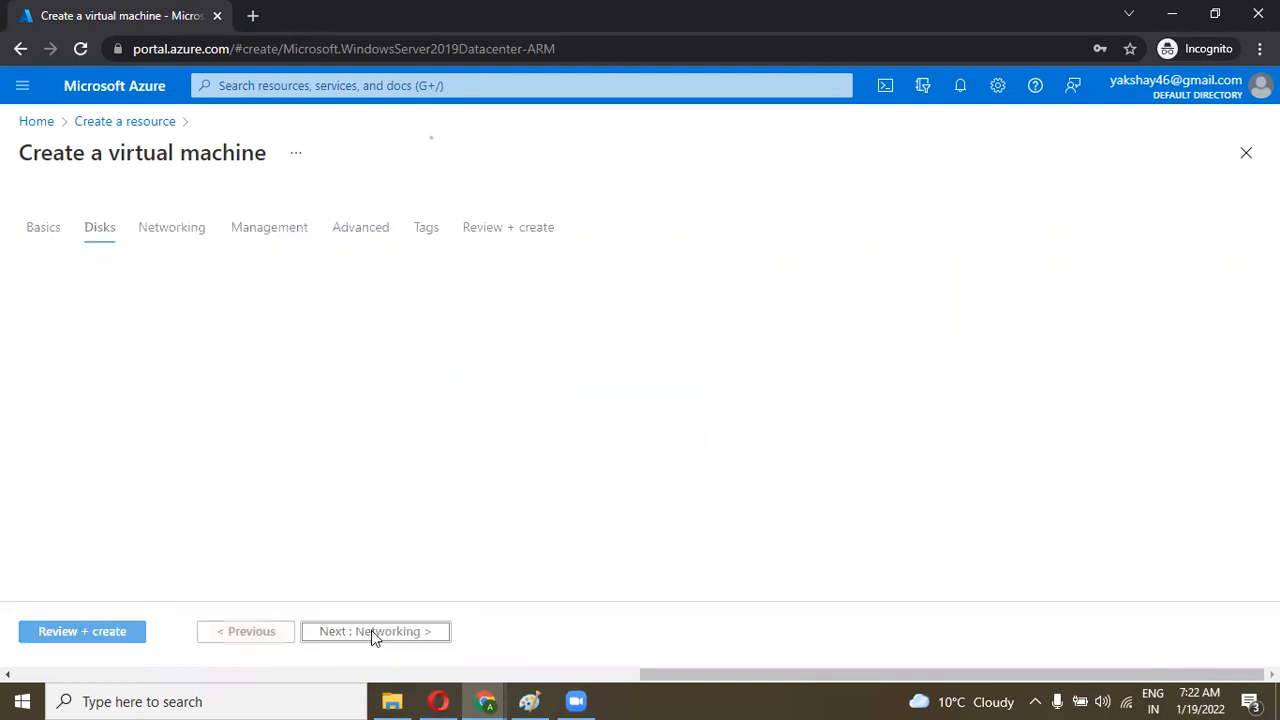
pyautogui.click(372, 632)
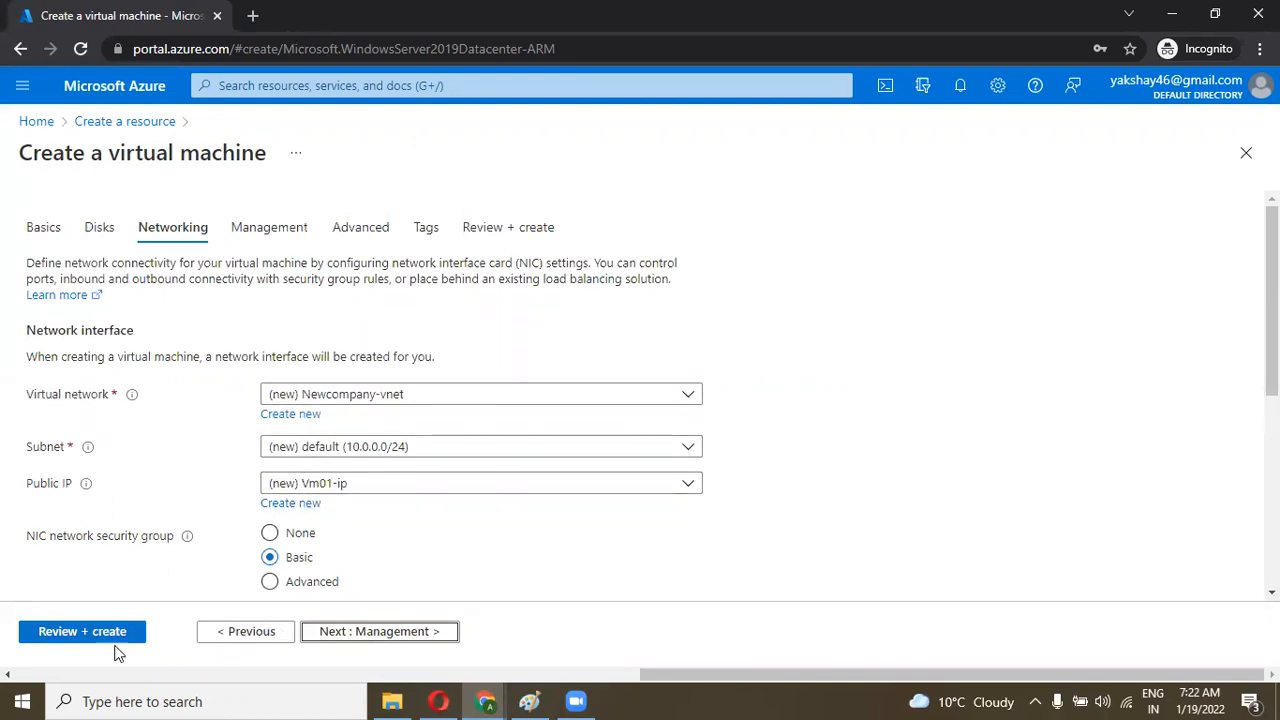
pyautogui.click(82, 631)
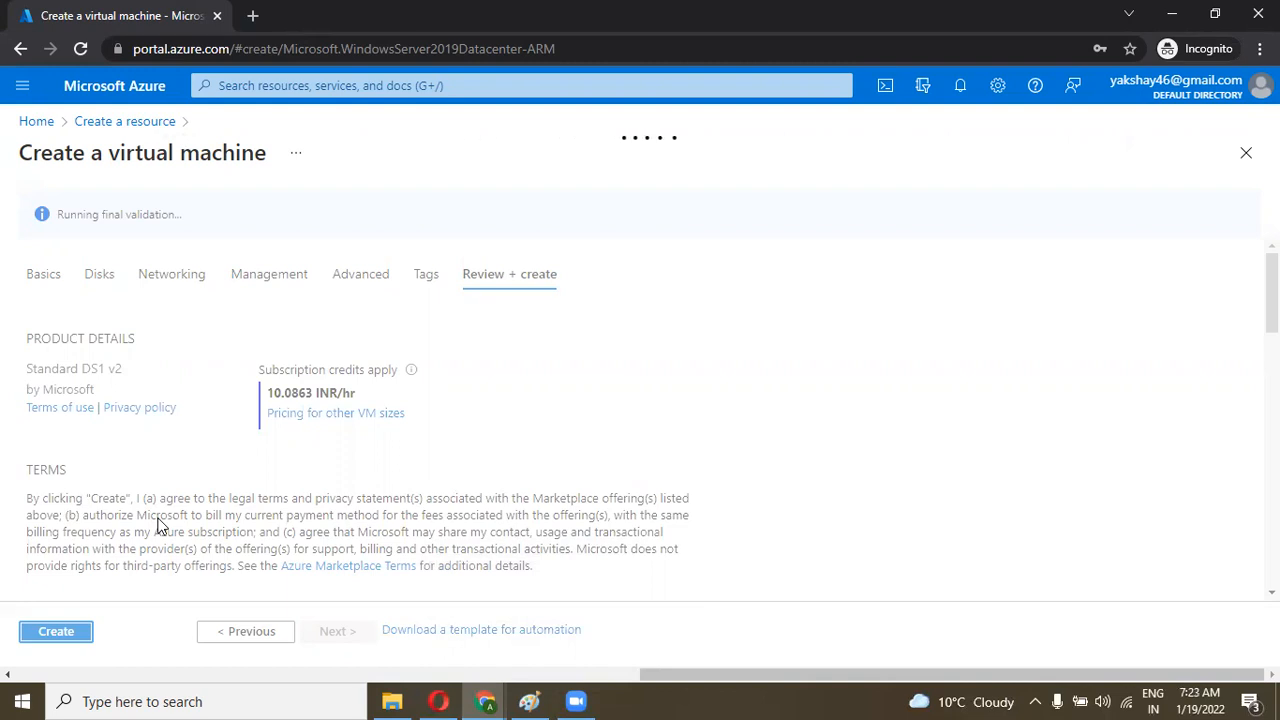
pyautogui.click(62, 631)
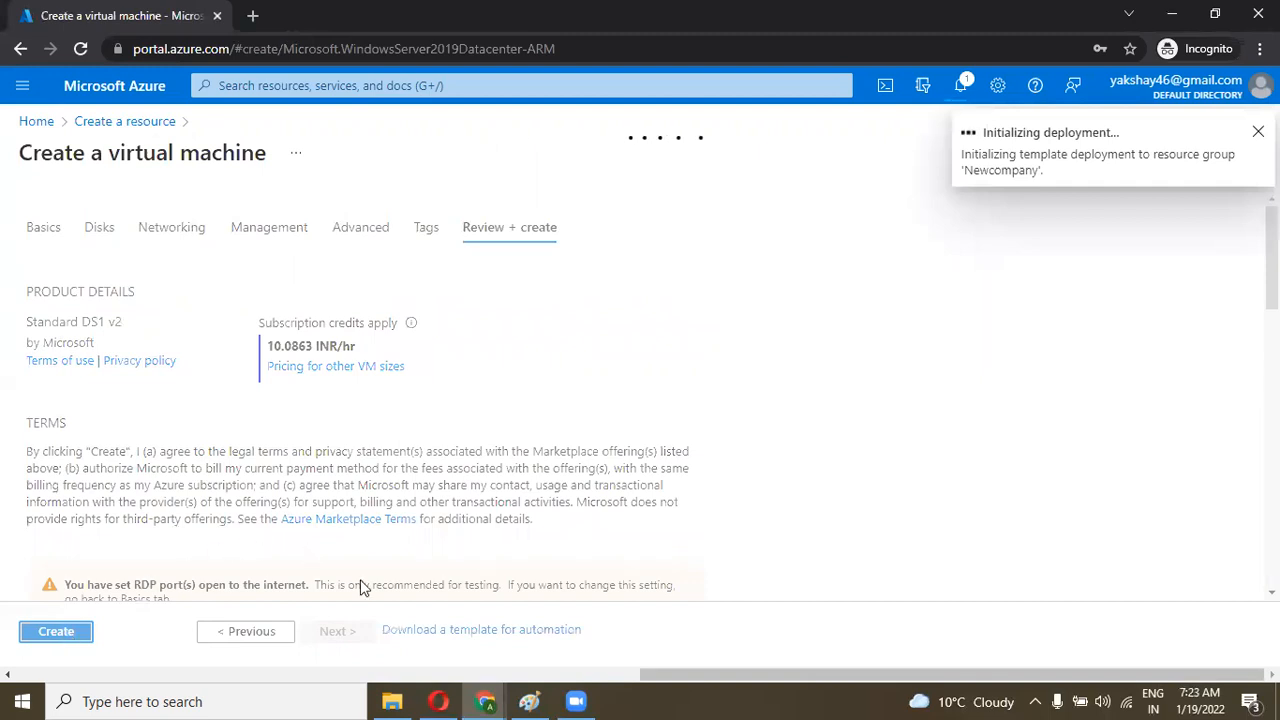
pyautogui.click(529, 701)
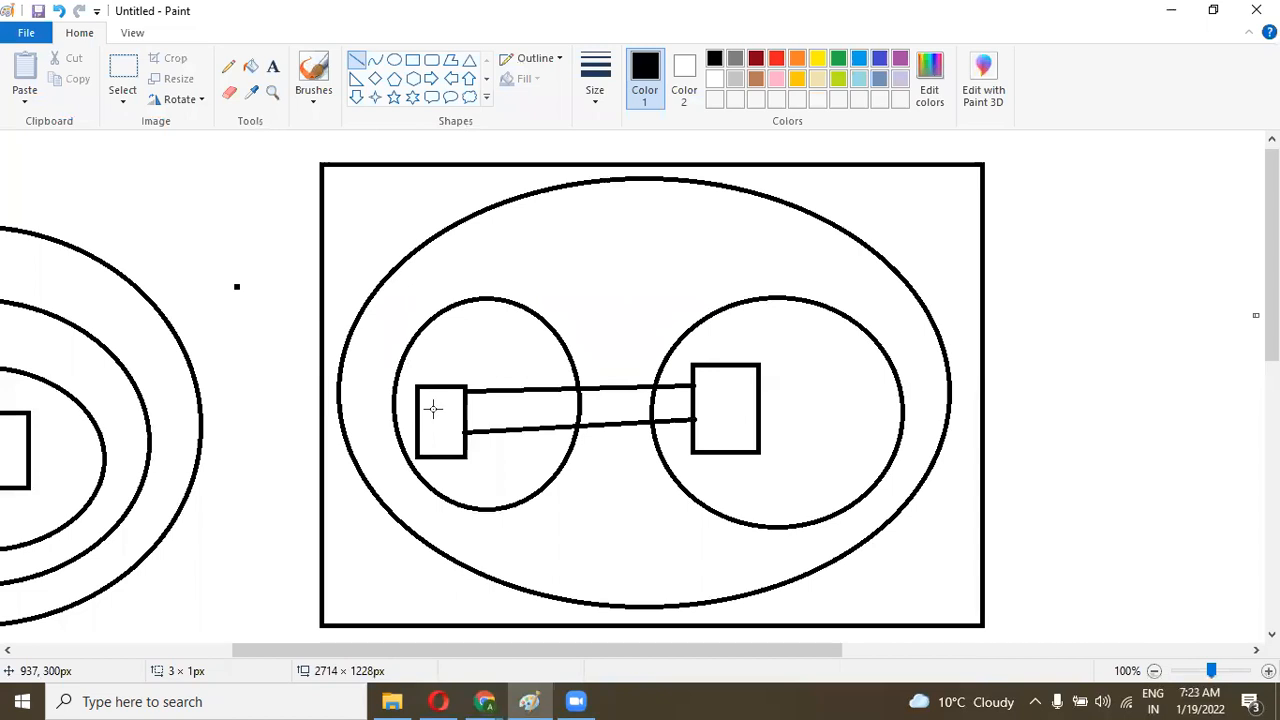
# Draw a diamond shape inside the left VM rectangle
pyautogui.click(375, 78)
pyautogui.moveTo(424, 401); pyautogui.dragTo(451, 445)
pyautogui.click(216, 313)
# Draw a leader line up from the left box and type the label 'Australia' at its end
pyautogui.click(357, 60)
pyautogui.moveTo(437, 390)
pyautogui.mouseDown()
pyautogui.moveTo(466, 256)
pyautogui.moveTo(480, 271)
pyautogui.mouseUp()
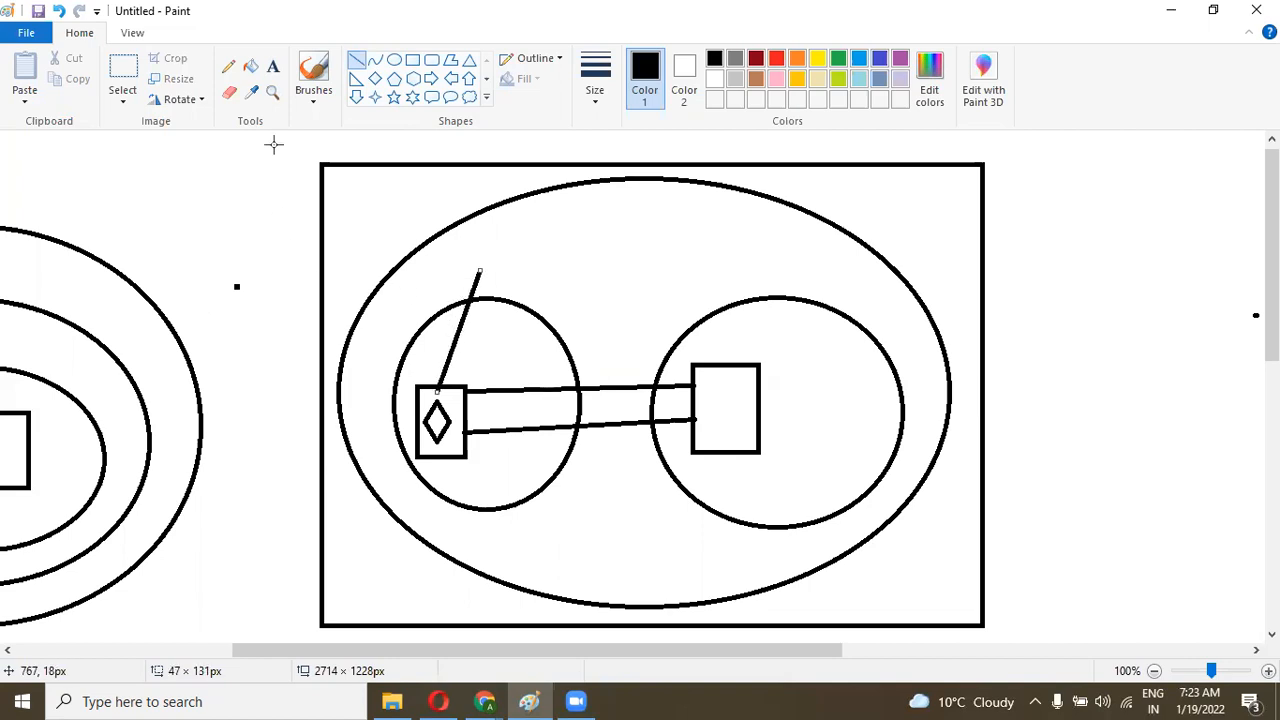
pyautogui.click(272, 66)
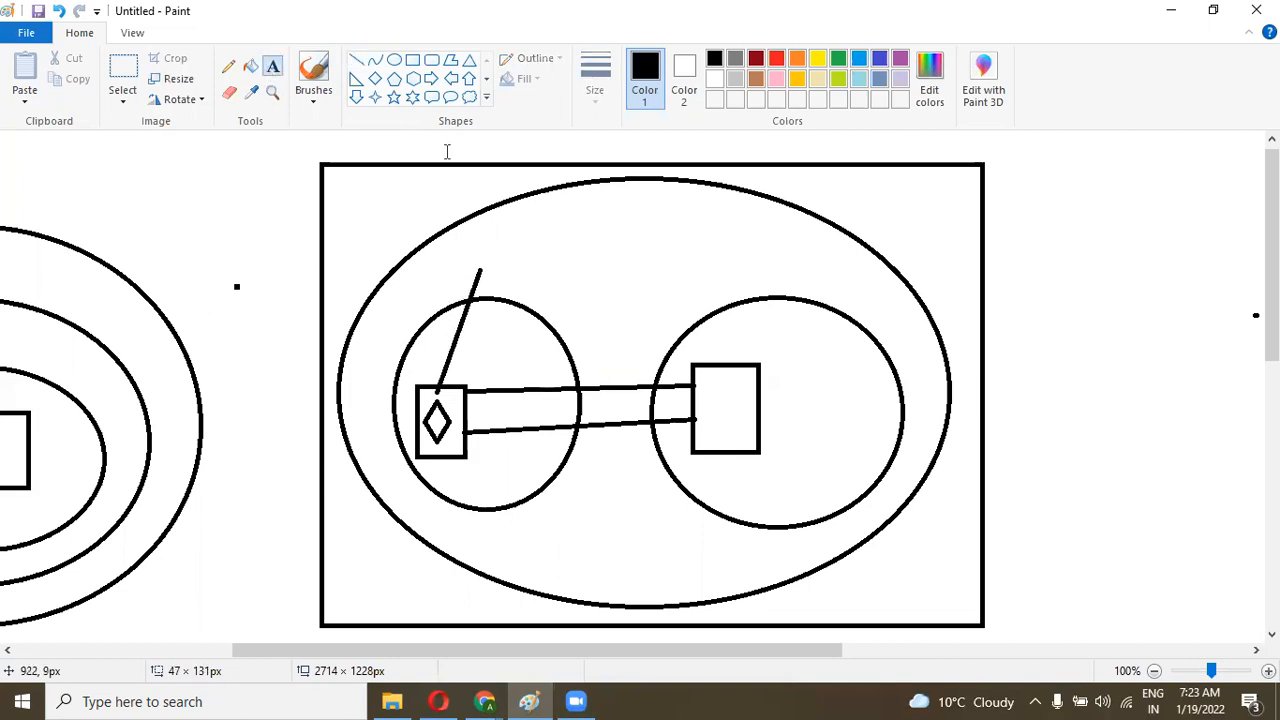
pyautogui.click(447, 259)
pyautogui.write('Au')
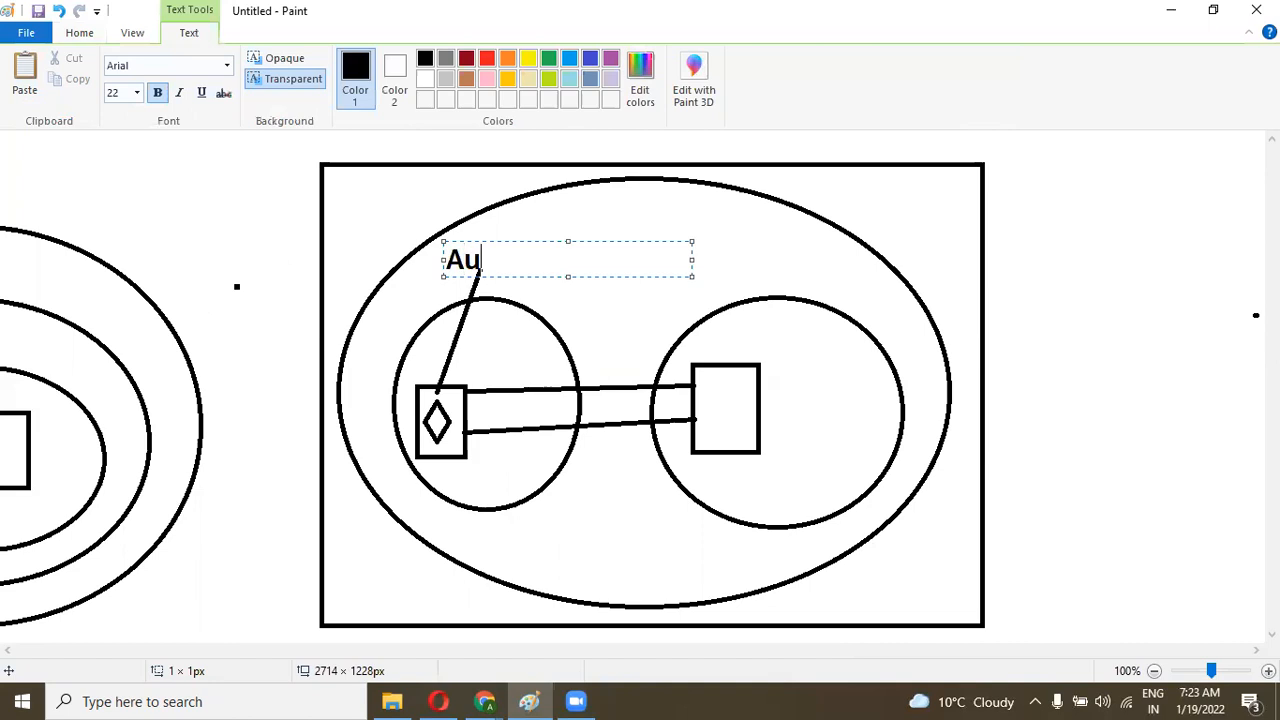
pyautogui.write('stralia')
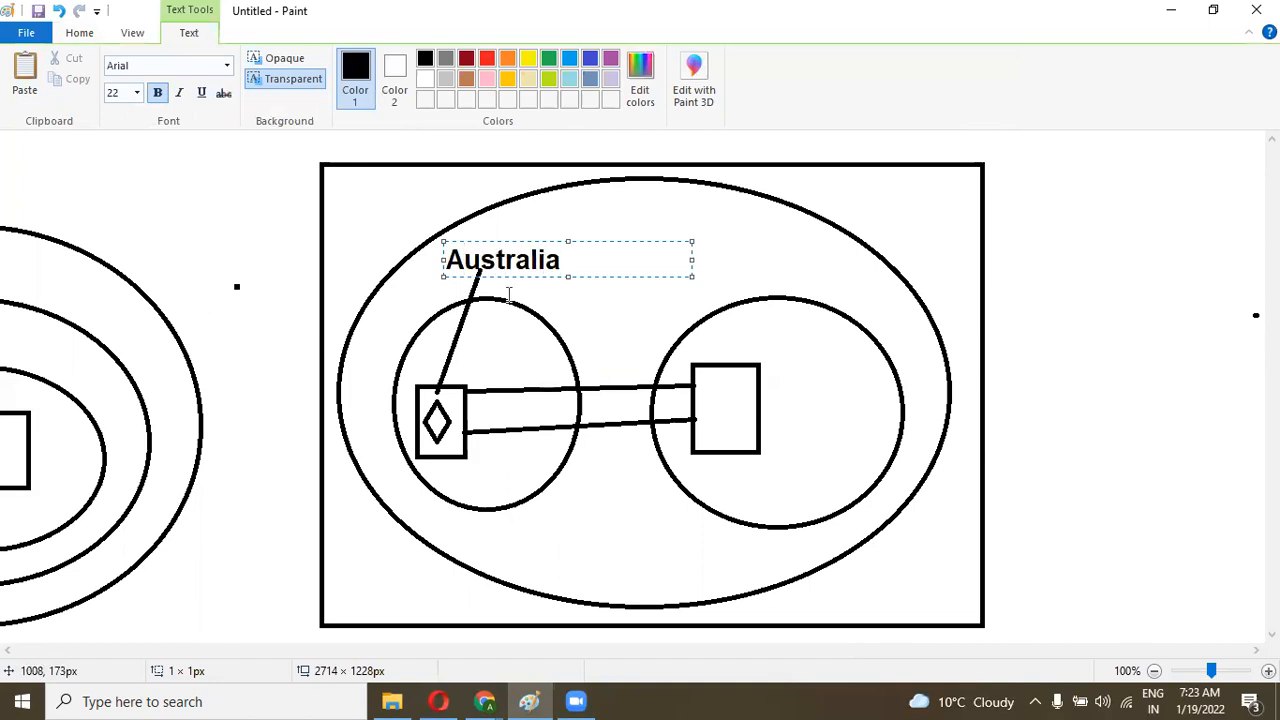
# Commit the 'Australia' label and switch back to the Azure portal with Alt+Tab
pyautogui.click(272, 324)
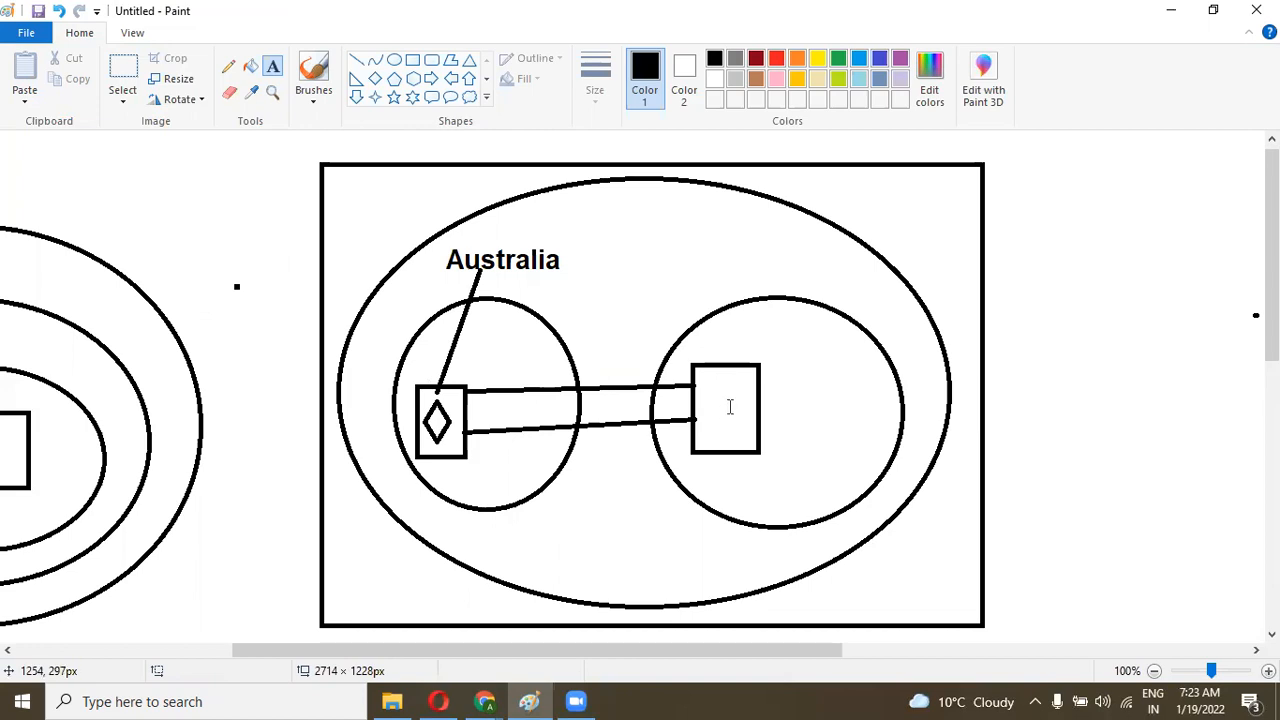
pyautogui.hotkey('alt', 'Tab')
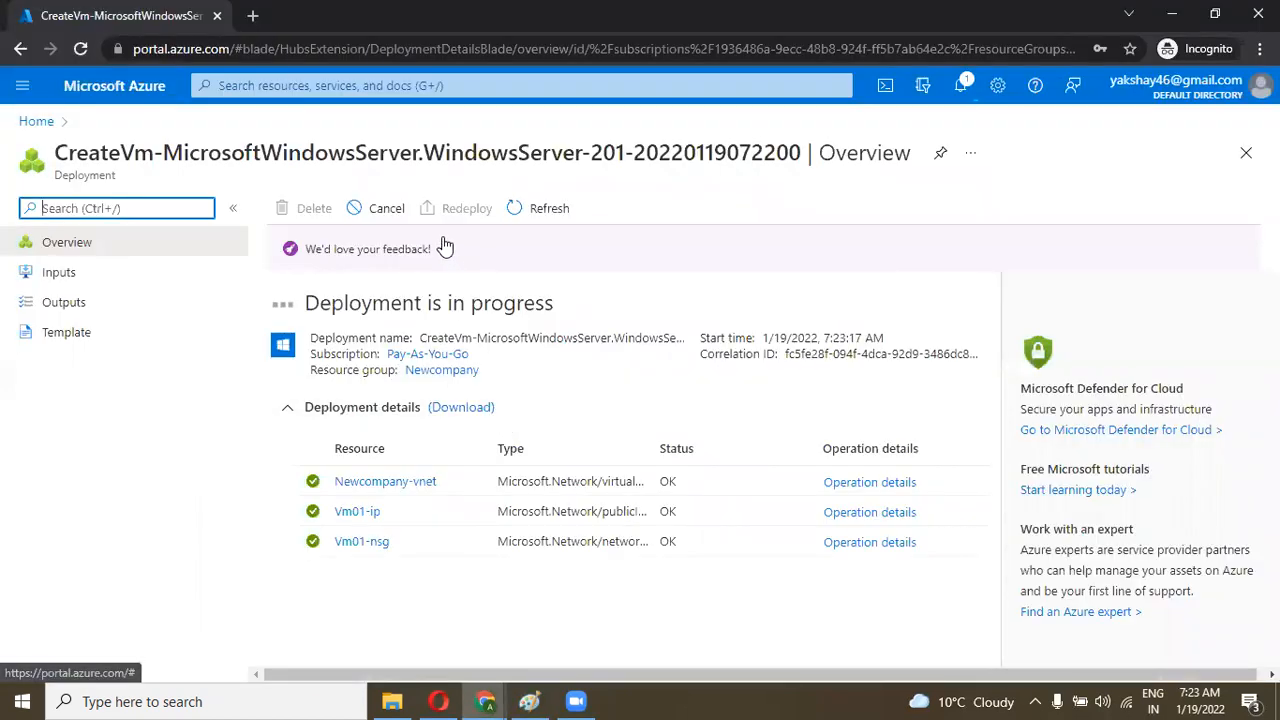
# Open Home in a new browser tab, then Create a resource > Windows Server 2019 Datacenter
pyautogui.hotkey('alt', 'Tab')
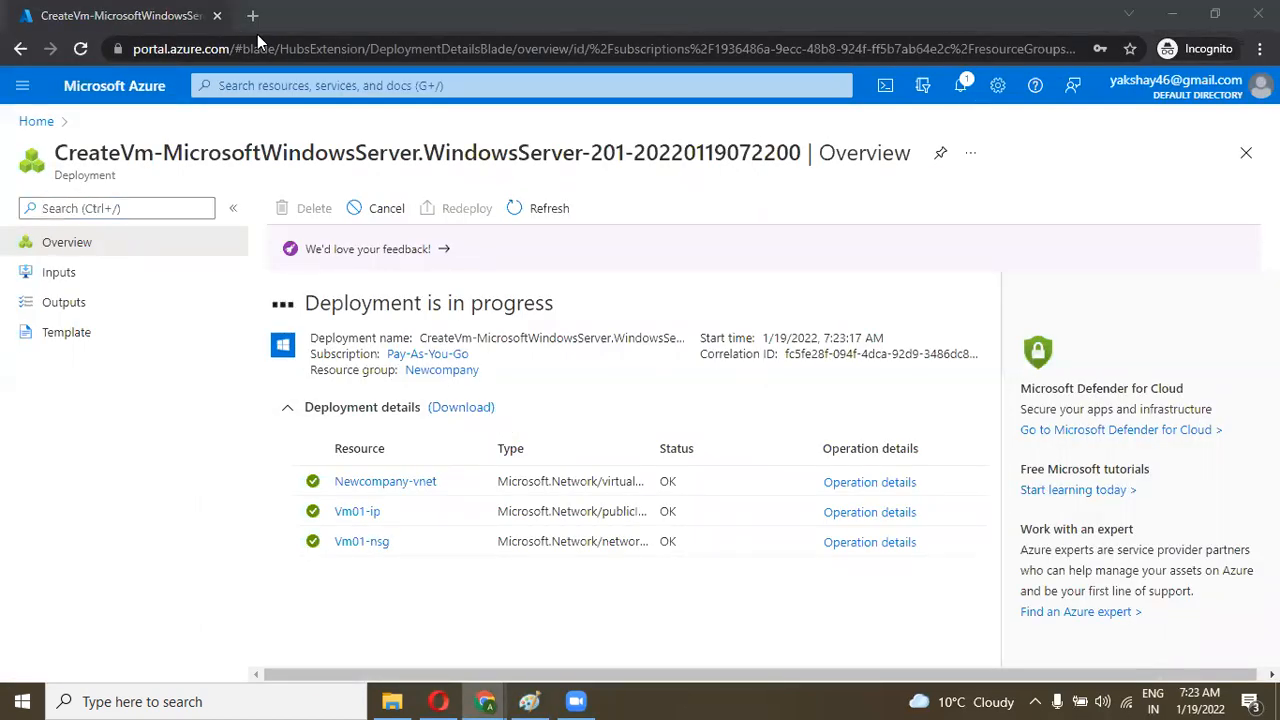
pyautogui.rightClick(29, 125)
pyautogui.click(100, 138)
pyautogui.hotkey('ctrl', 'Tab')
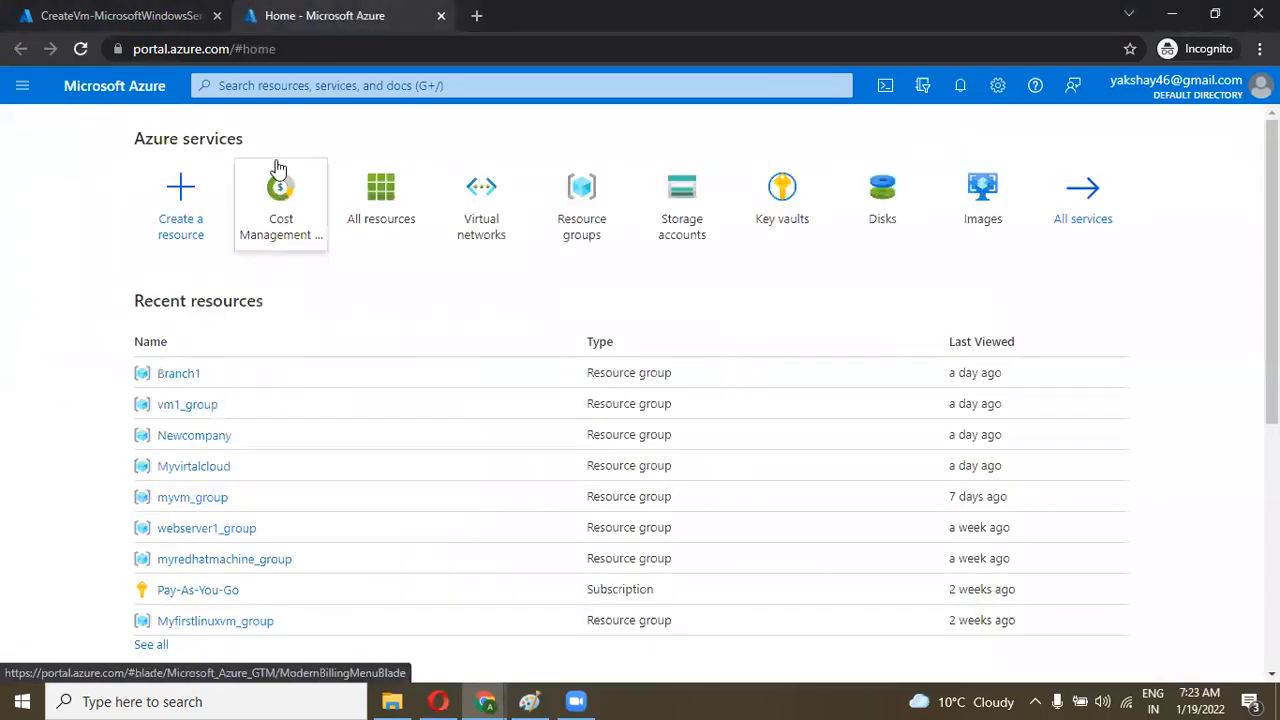
pyautogui.click(199, 218)
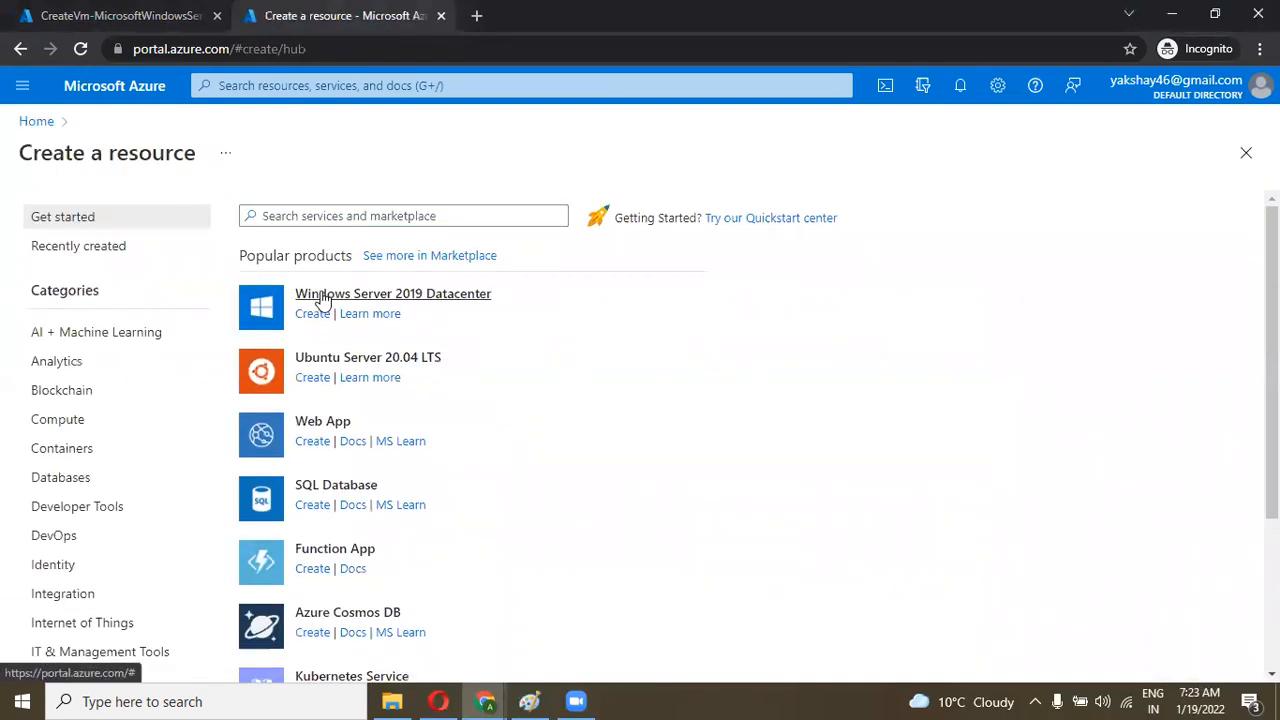
pyautogui.click(322, 296)
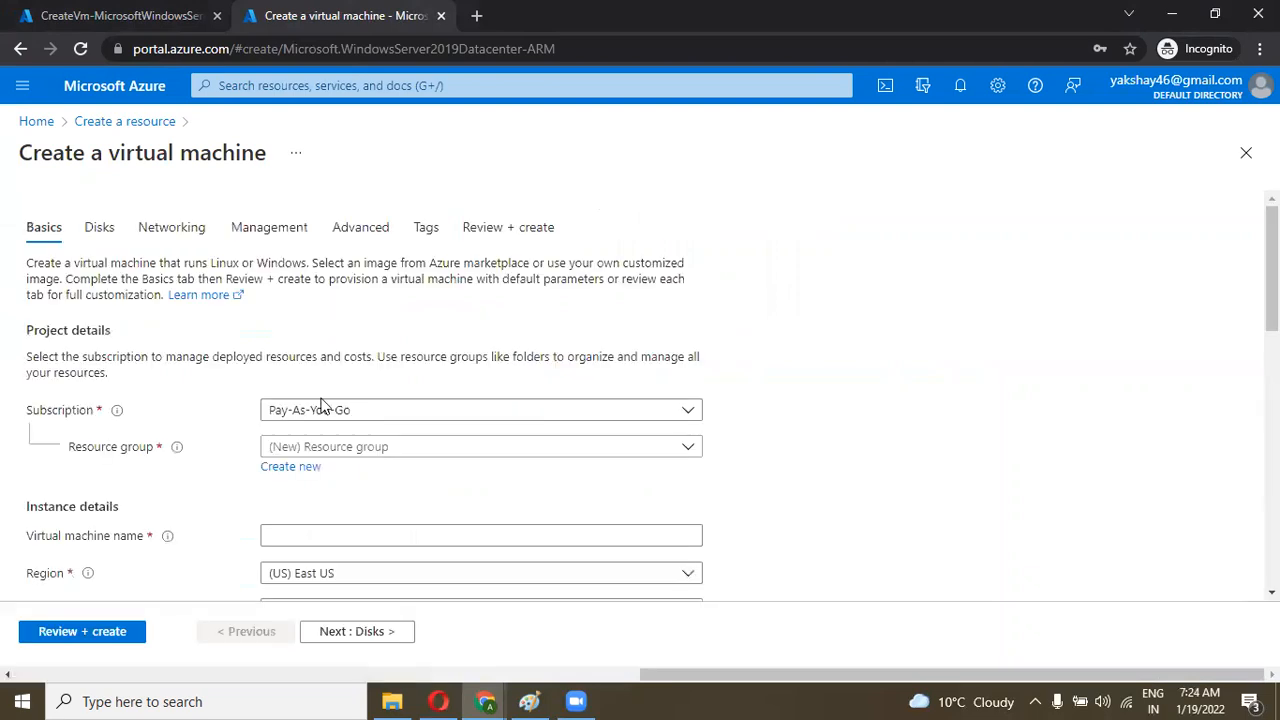
# Place the new VM in the myvm_group resource group
pyautogui.click(414, 452)
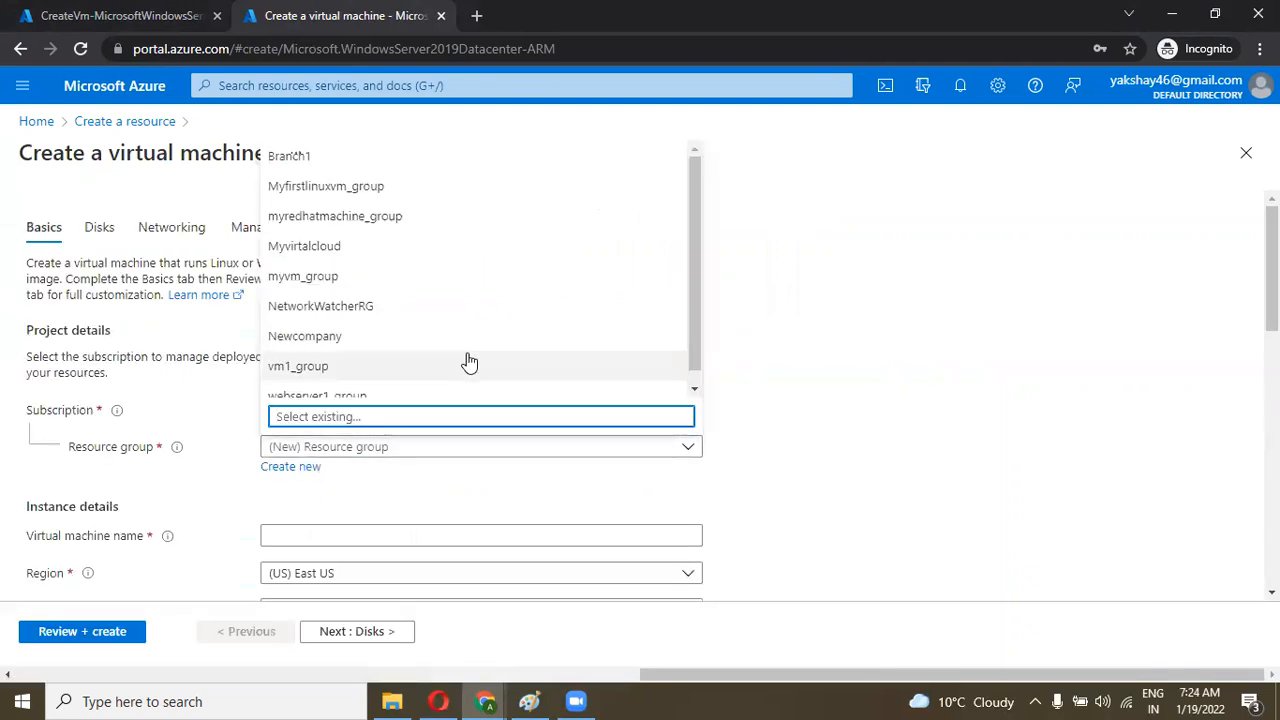
pyautogui.scroll(-1, 469, 361)
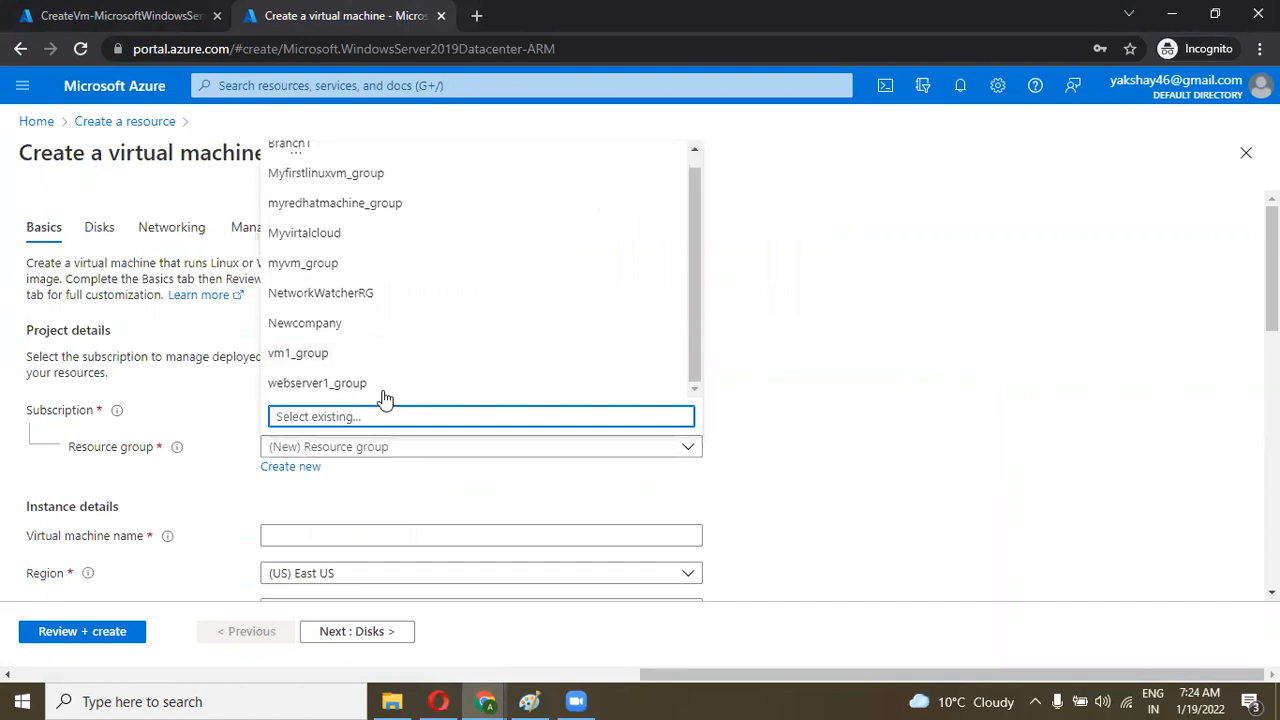
pyautogui.click(443, 240)
pyautogui.scroll(-3, 422, 440)
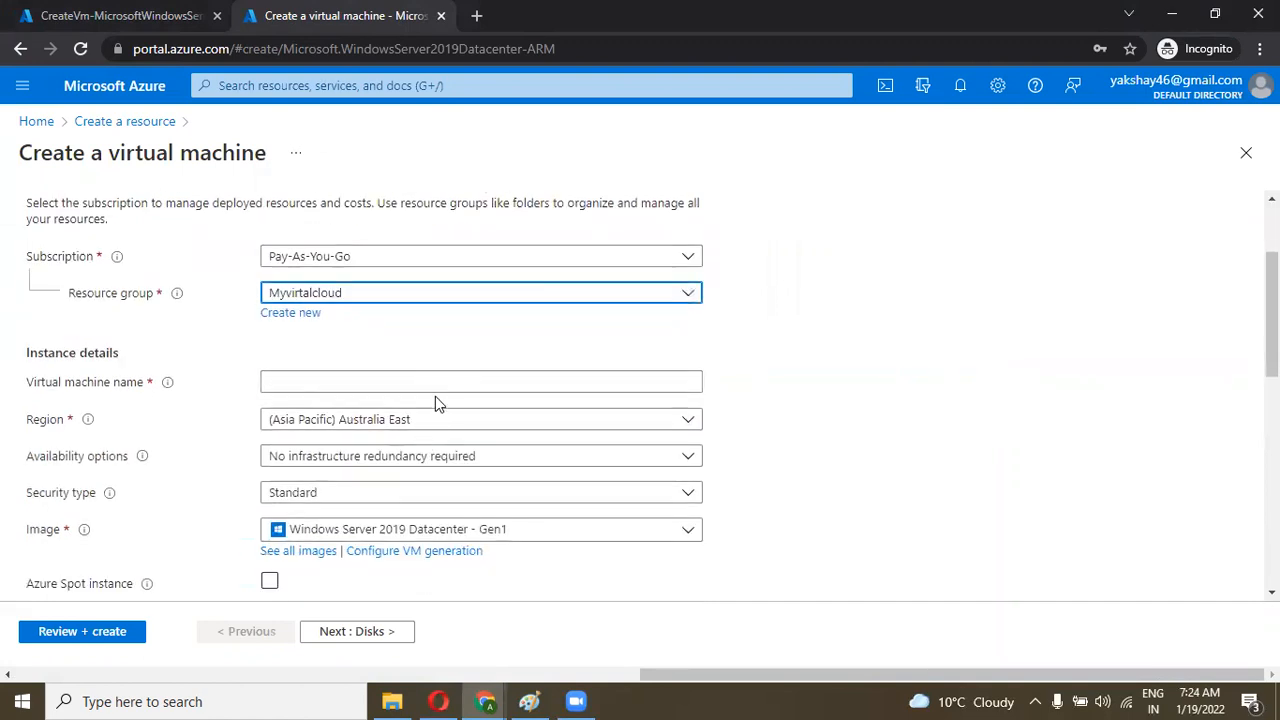
pyautogui.click(425, 293)
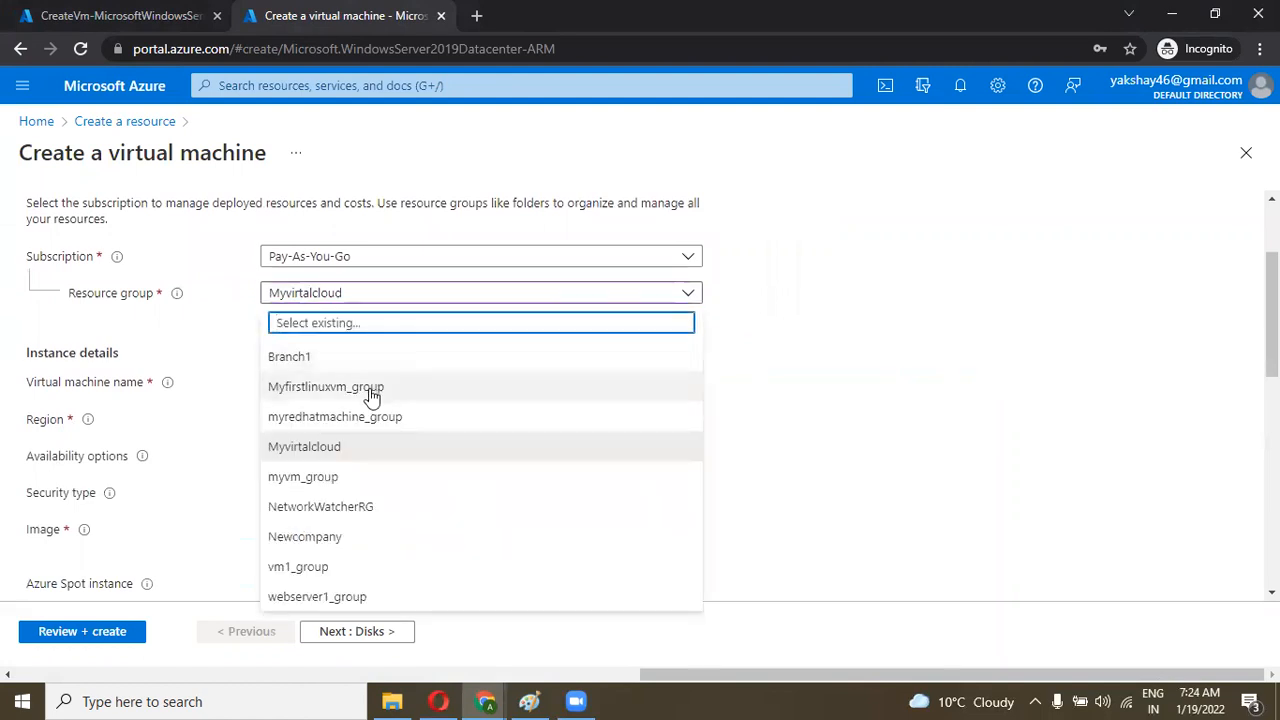
pyautogui.click(370, 396)
pyautogui.click(443, 300)
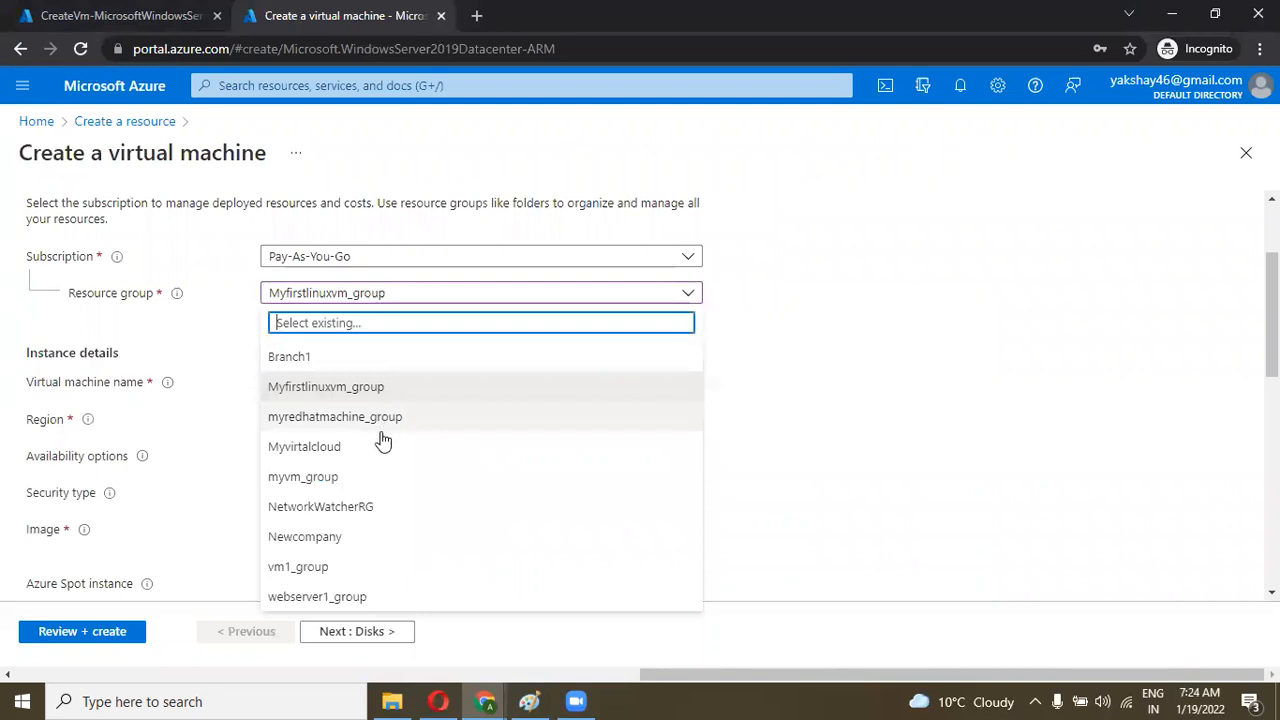
pyautogui.click(392, 484)
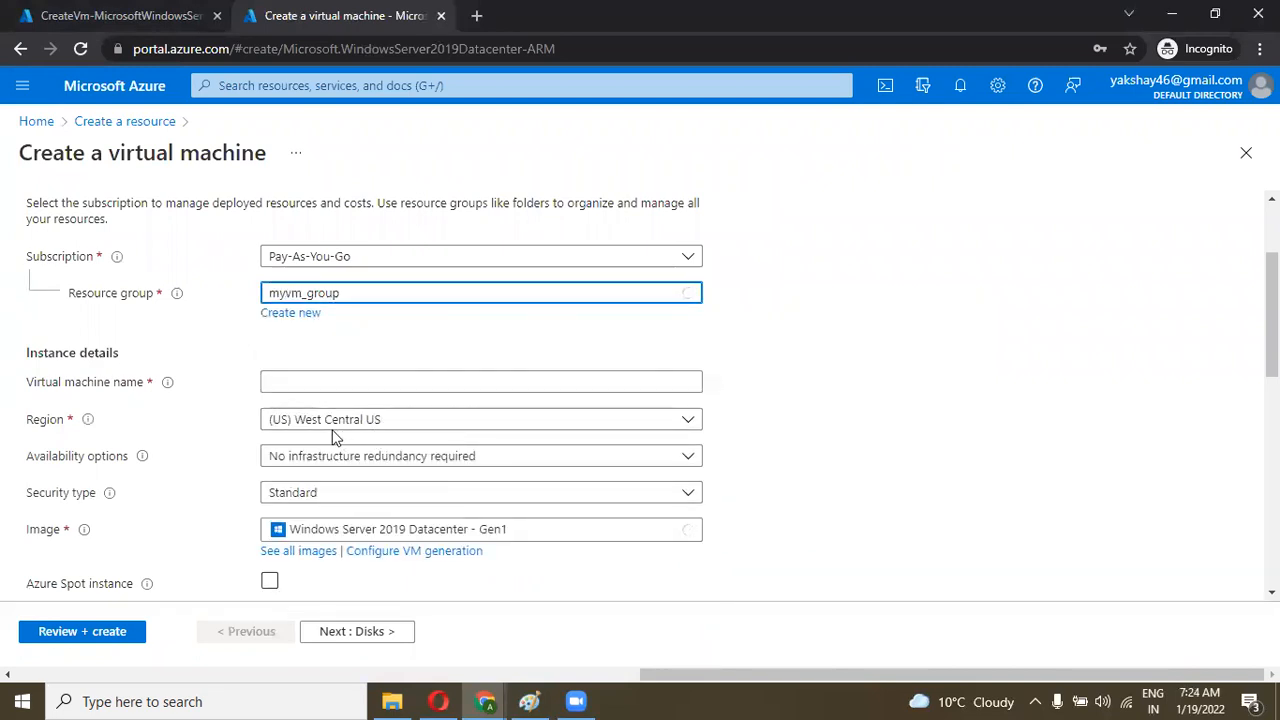
# Keep West Central US as the region and name the VM vm02
pyautogui.click(360, 382)
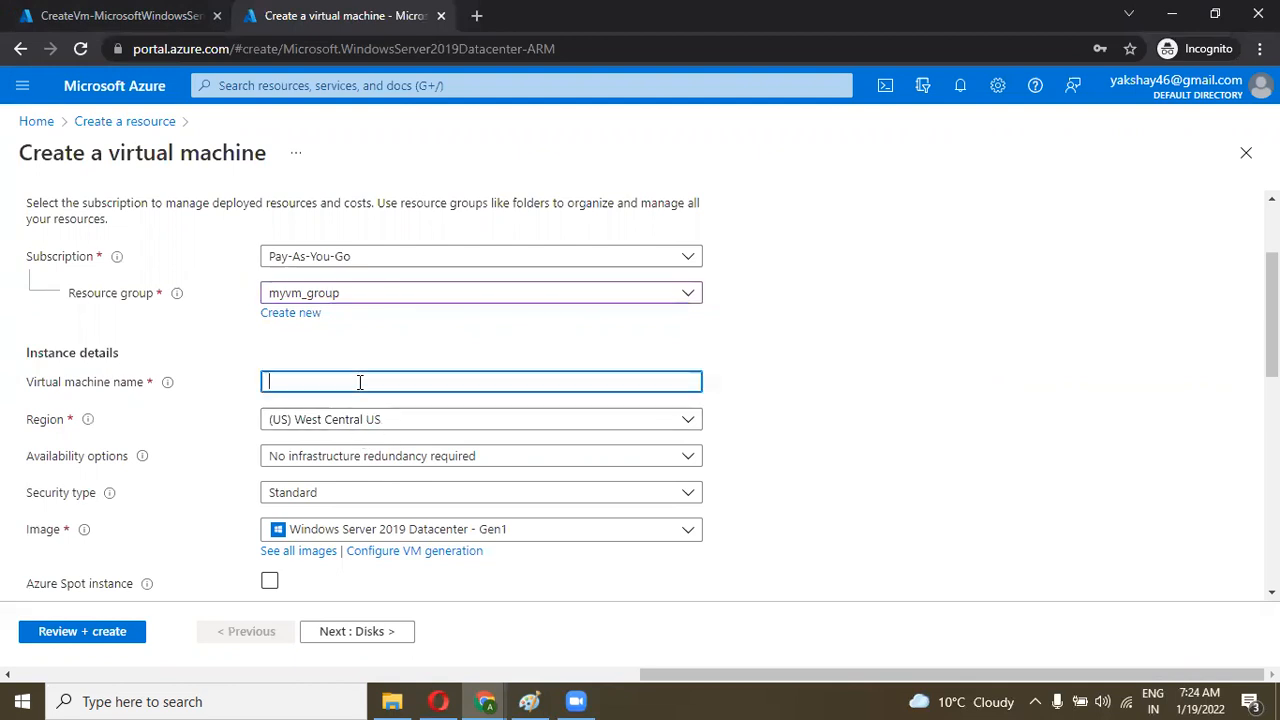
pyautogui.click(393, 425)
pyautogui.click(393, 425)
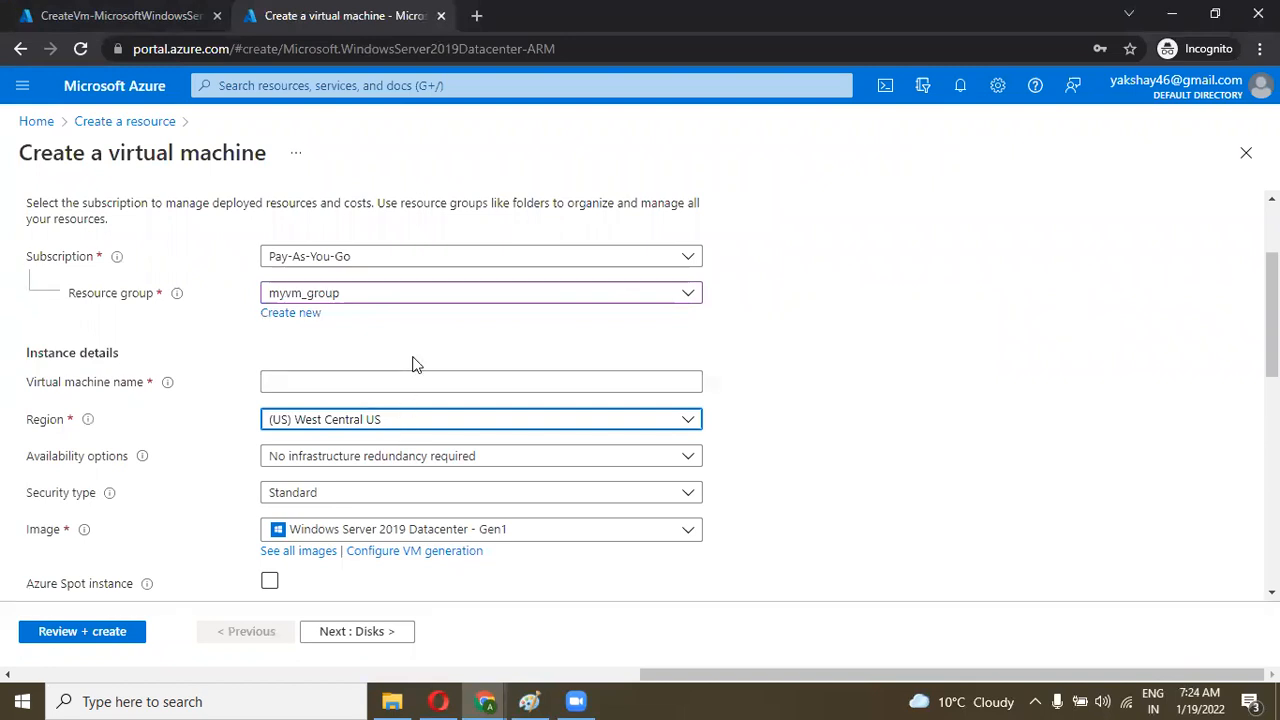
pyautogui.click(395, 422)
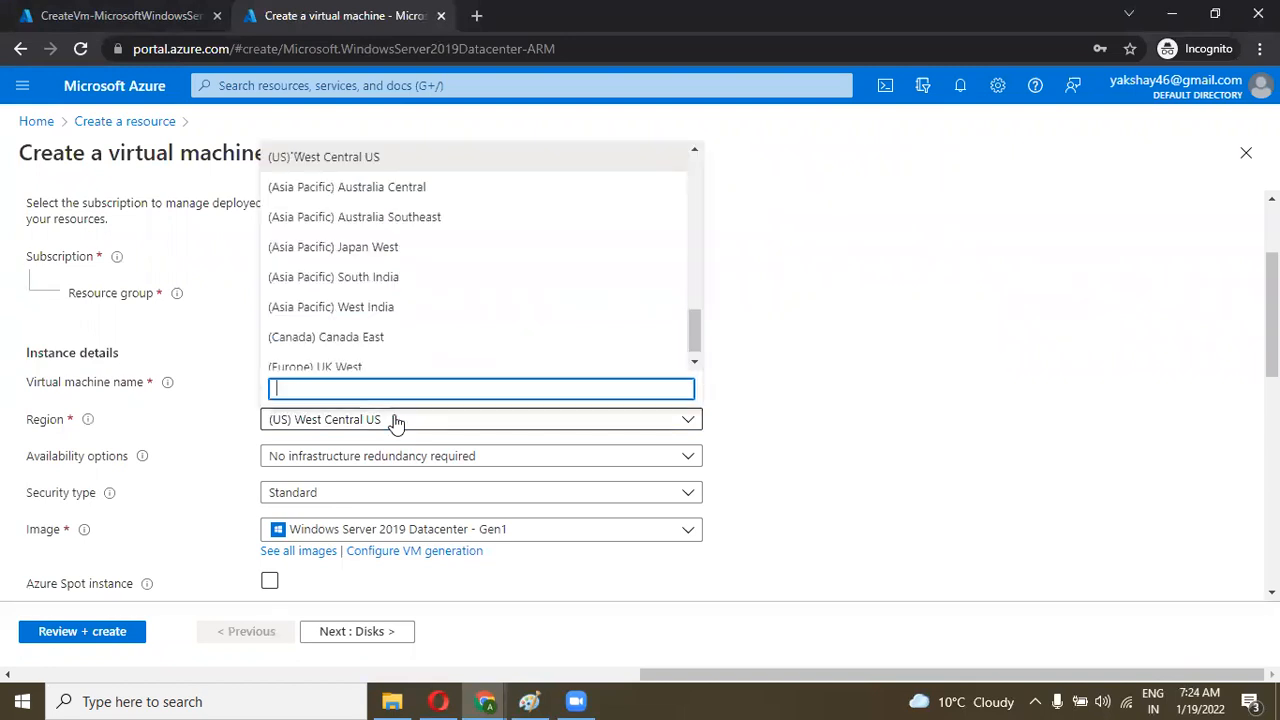
pyautogui.click(214, 379)
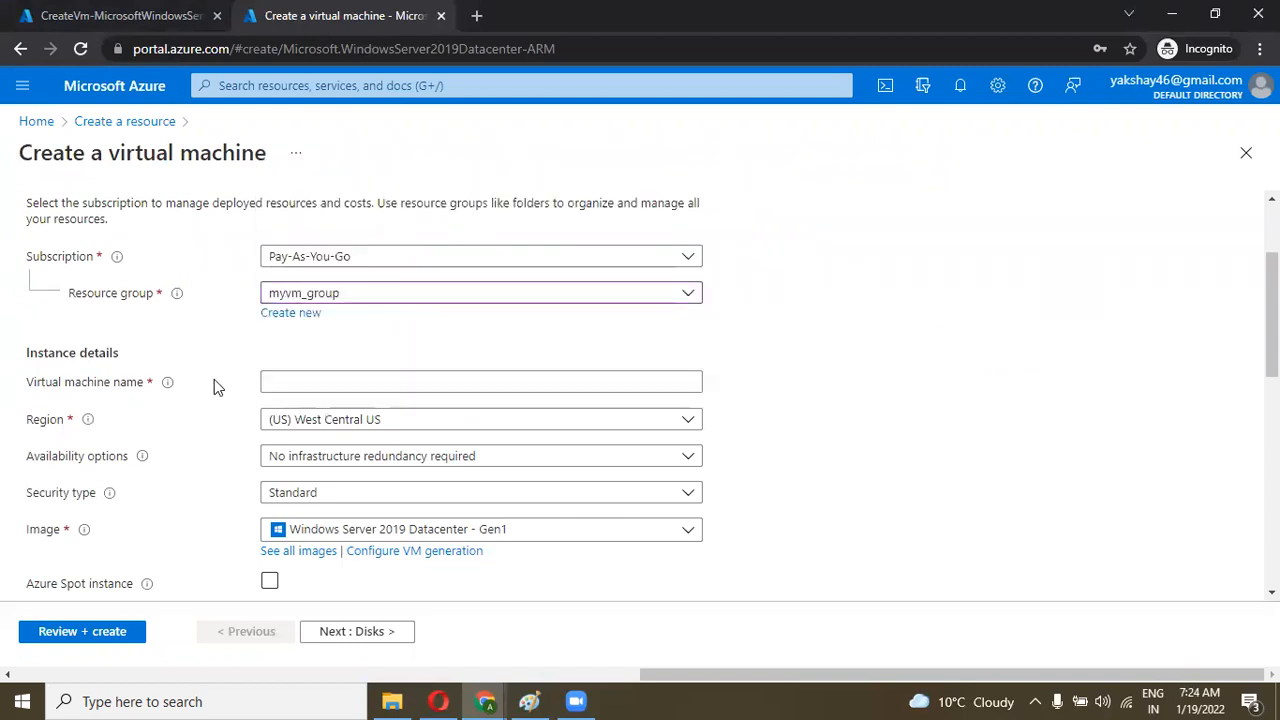
pyautogui.click(294, 389)
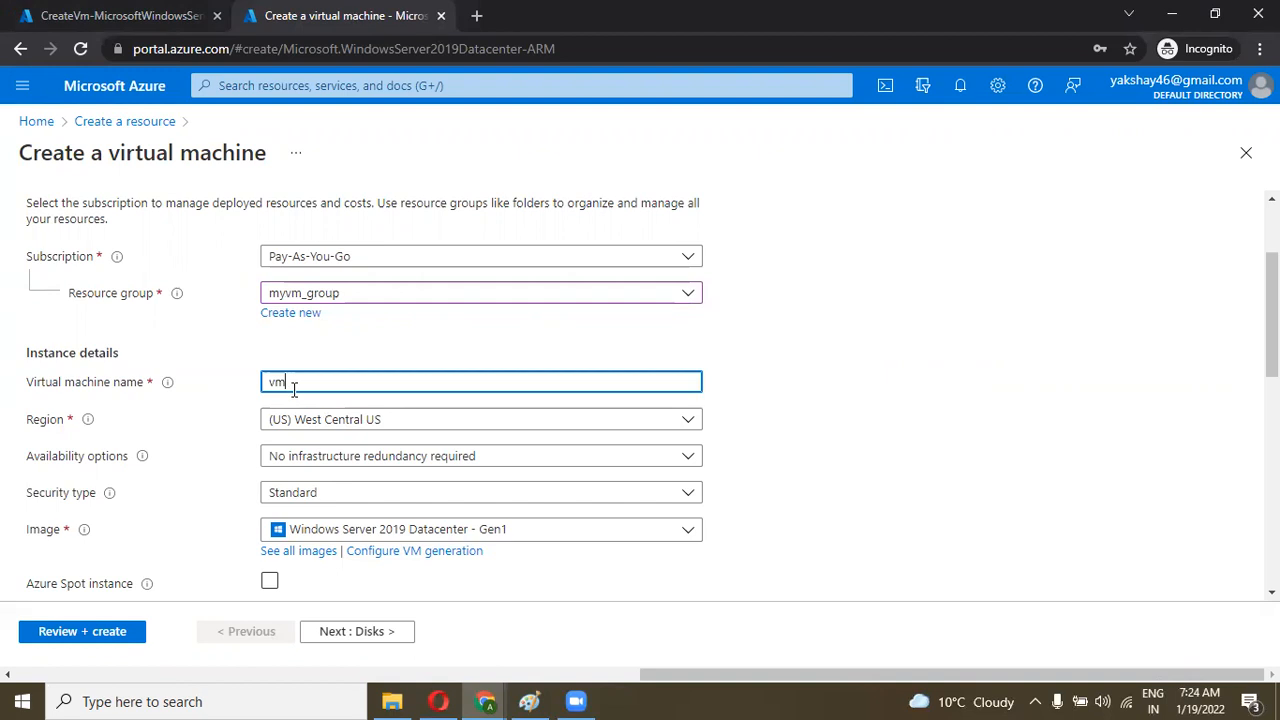
pyautogui.write('vm02')
pyautogui.press('Tab')
pyautogui.press('Tab')
pyautogui.press('Tab')
# Enter administrator username azureuser with its password and confirmation, then advance to Disks
pyautogui.scroll(-3, 294, 393)
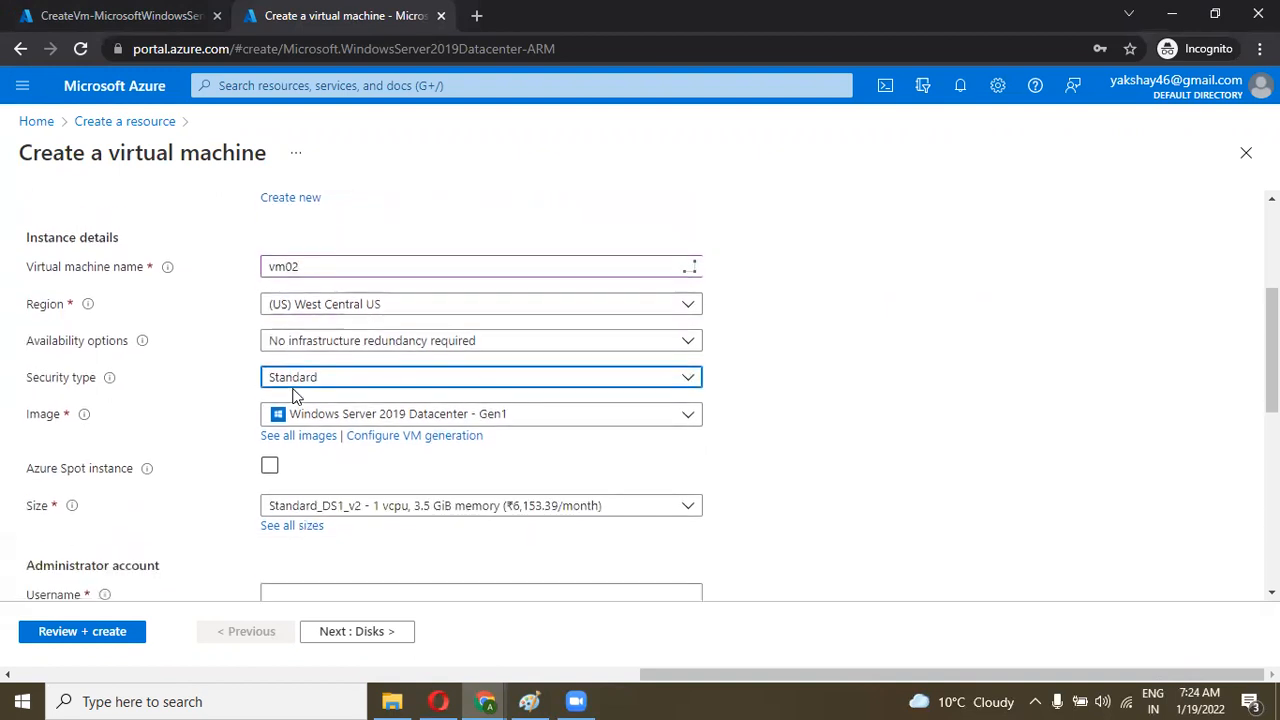
pyautogui.click(297, 467)
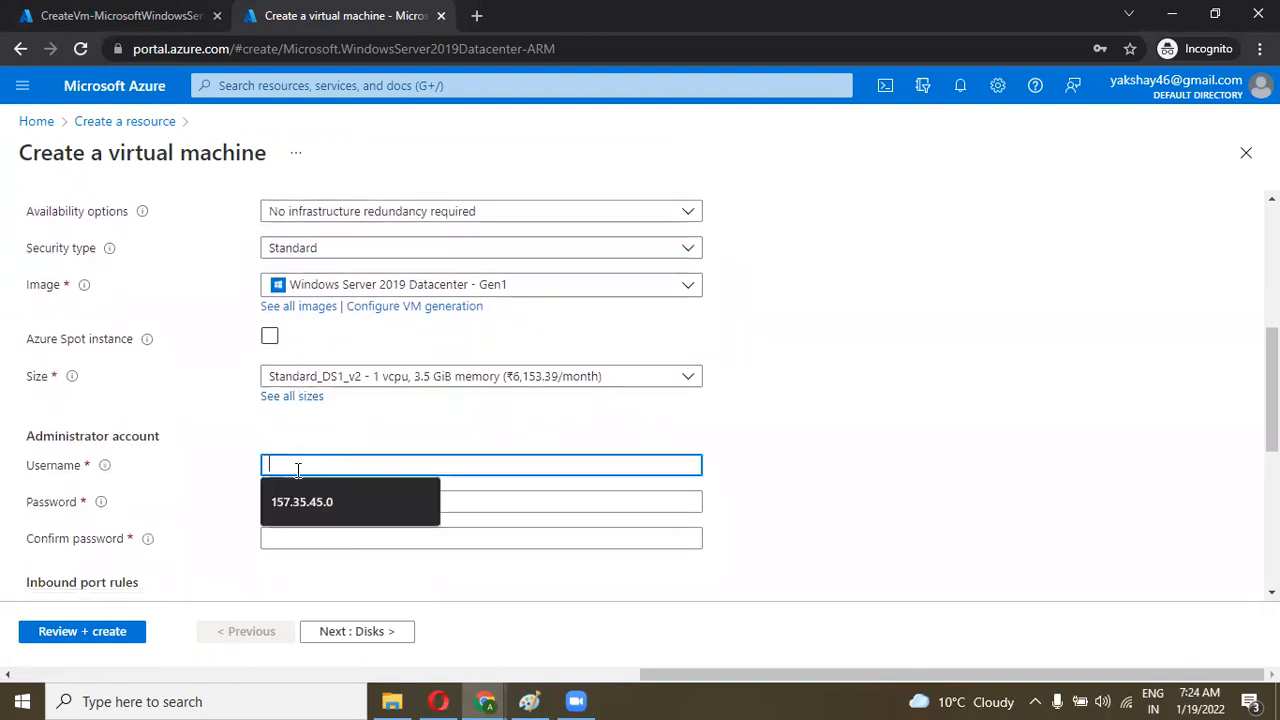
pyautogui.press('Tab')
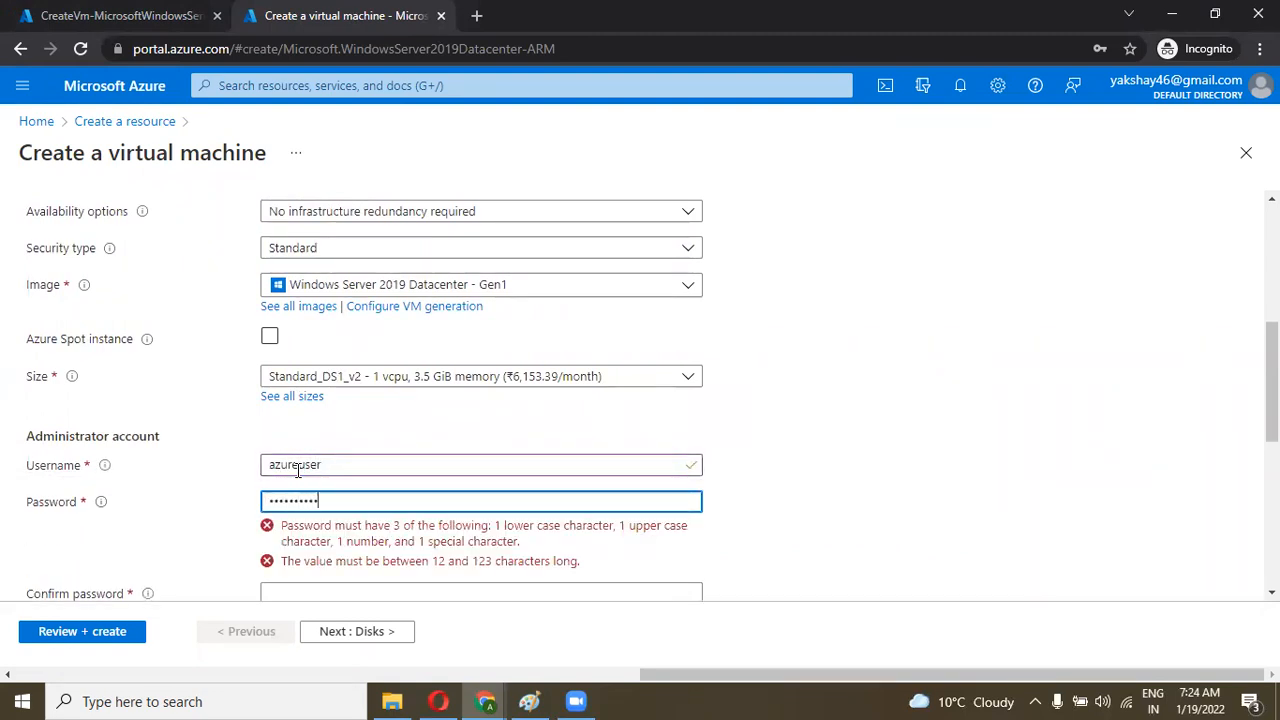
pyautogui.press('Tab')
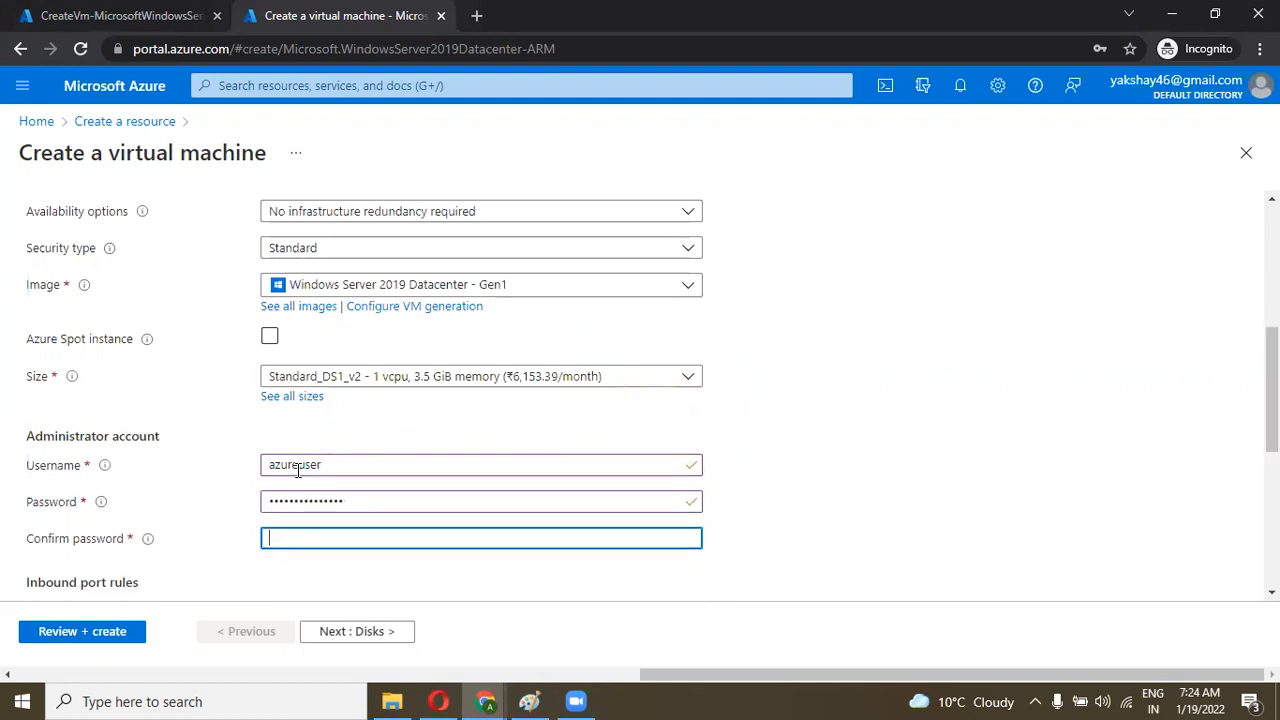
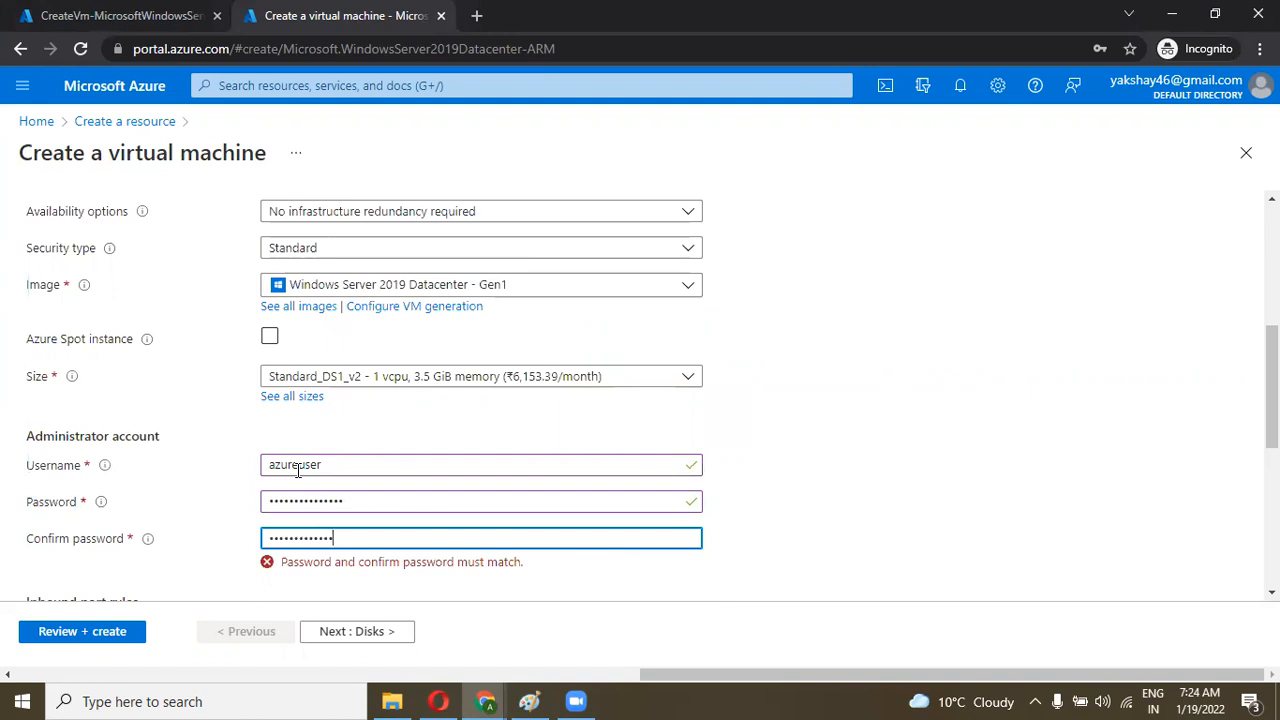
pyautogui.scroll(-3, 297, 470)
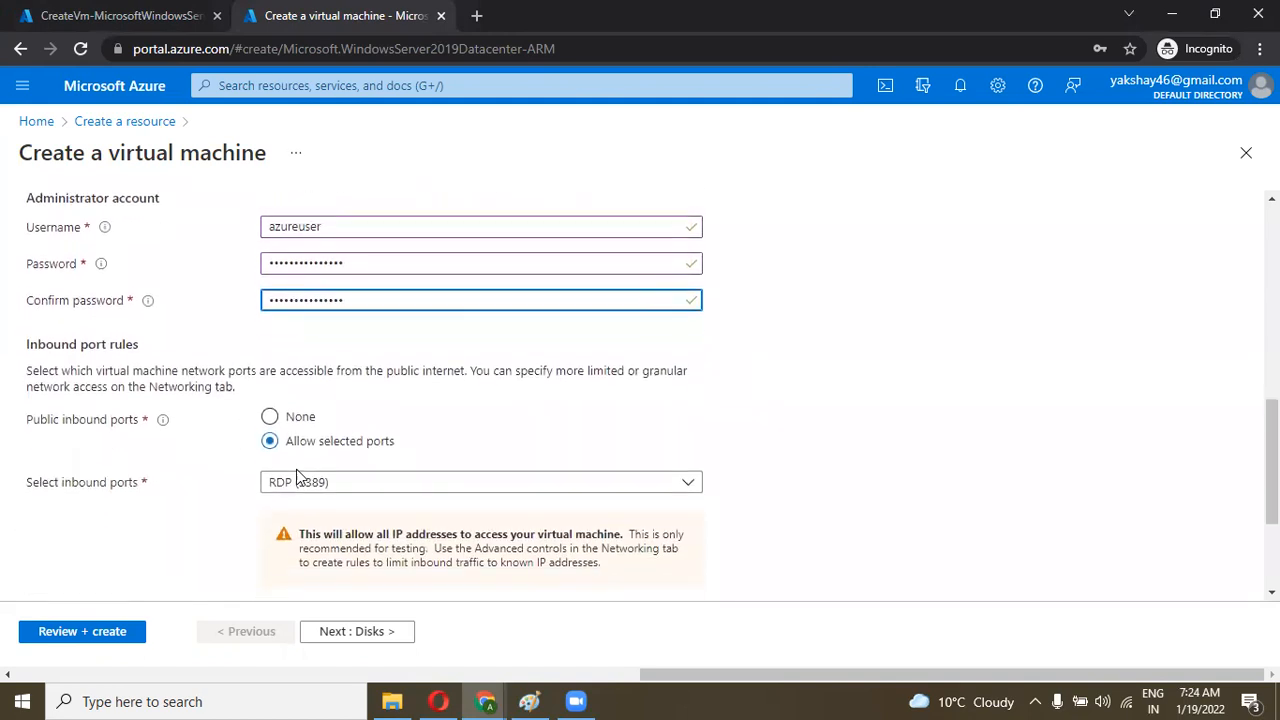
pyautogui.click(322, 634)
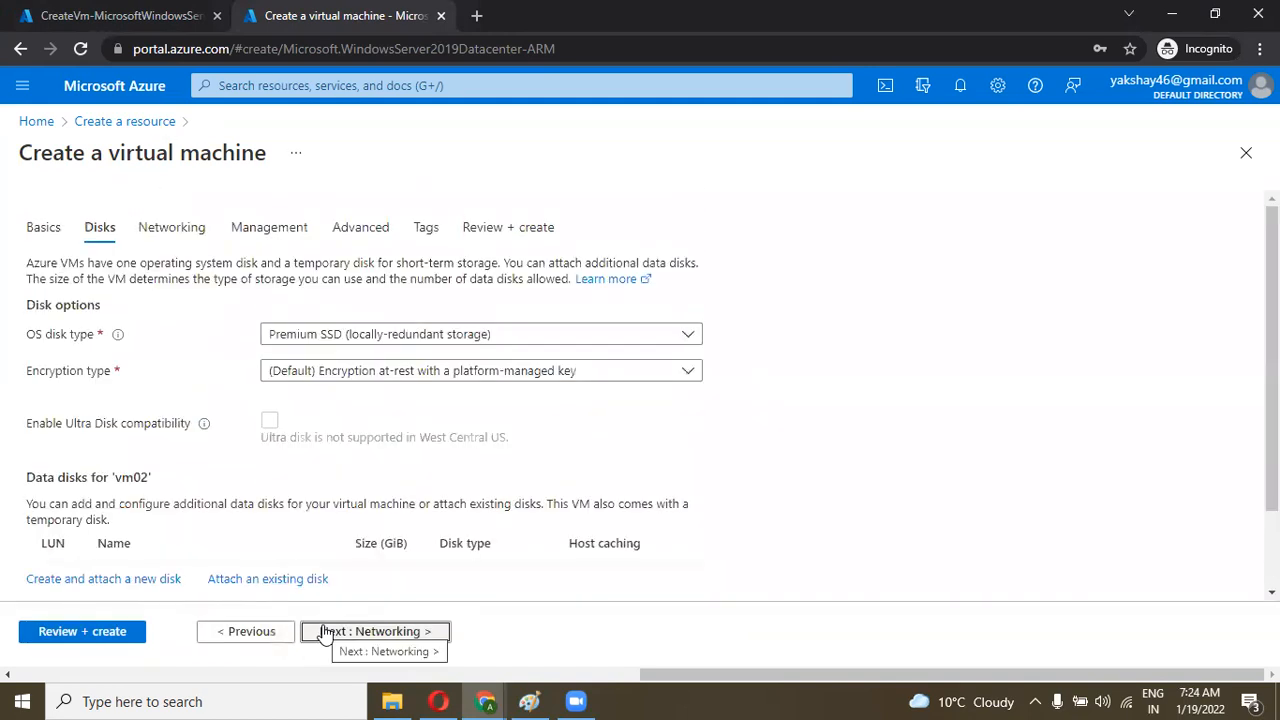
# Advance past Disks, Networking, Management, Advanced and Tags to Review + create
pyautogui.click(332, 634)
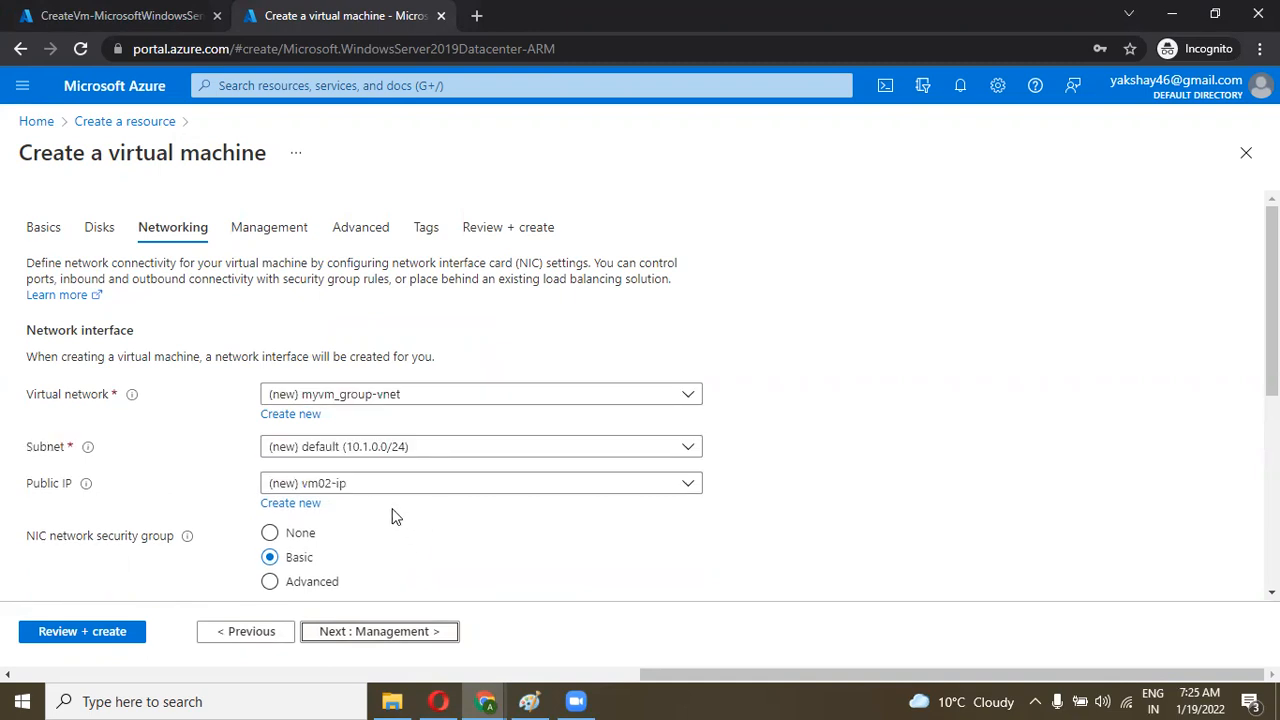
pyautogui.click(379, 632)
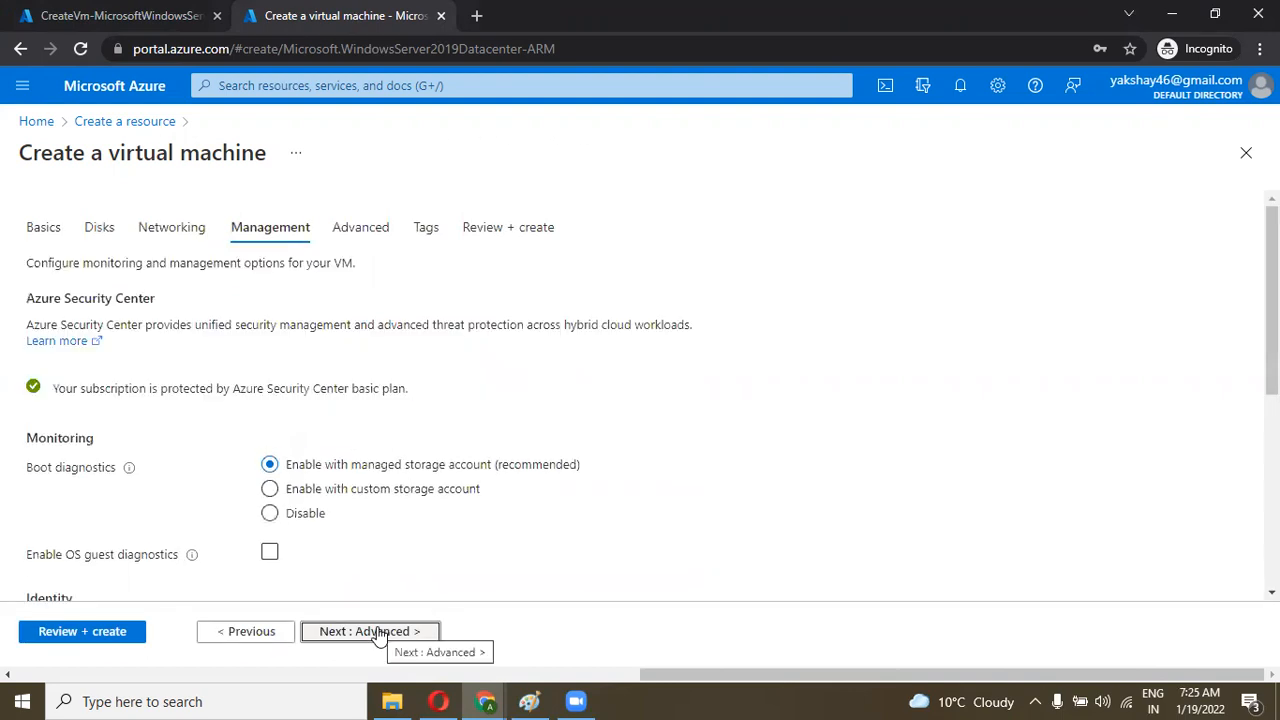
pyautogui.click(379, 632)
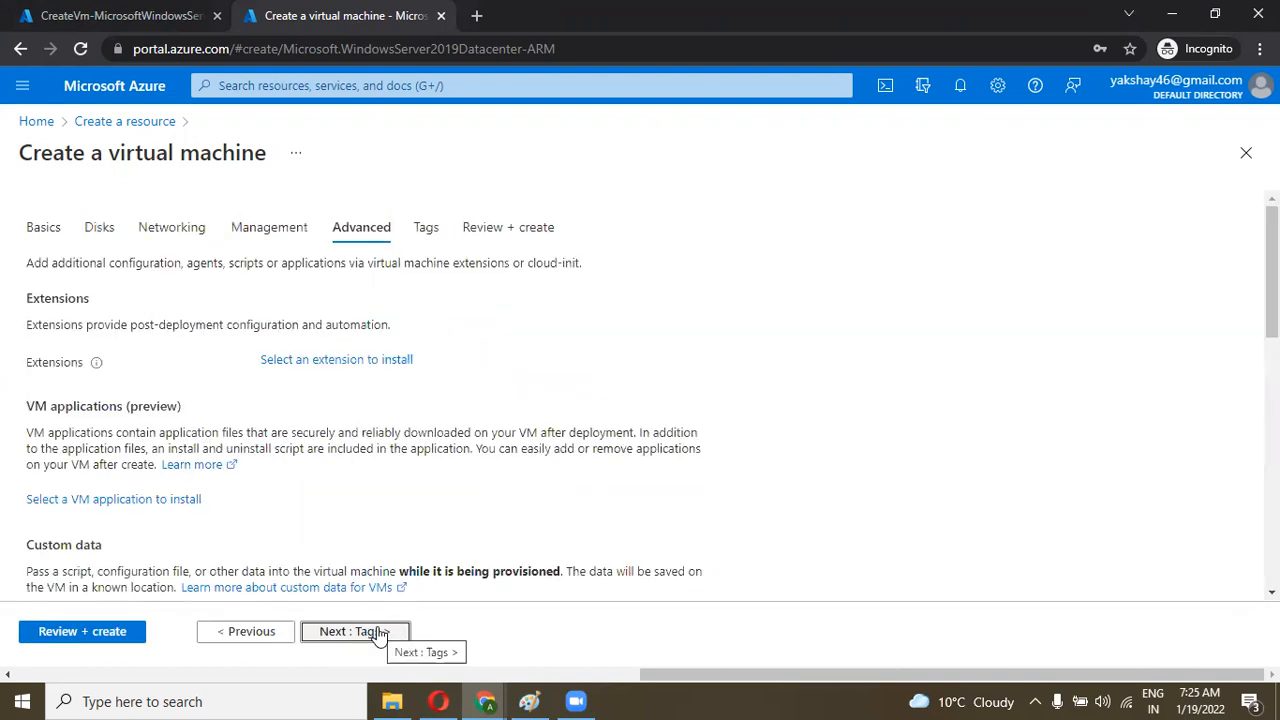
pyautogui.click(379, 632)
pyautogui.click(114, 636)
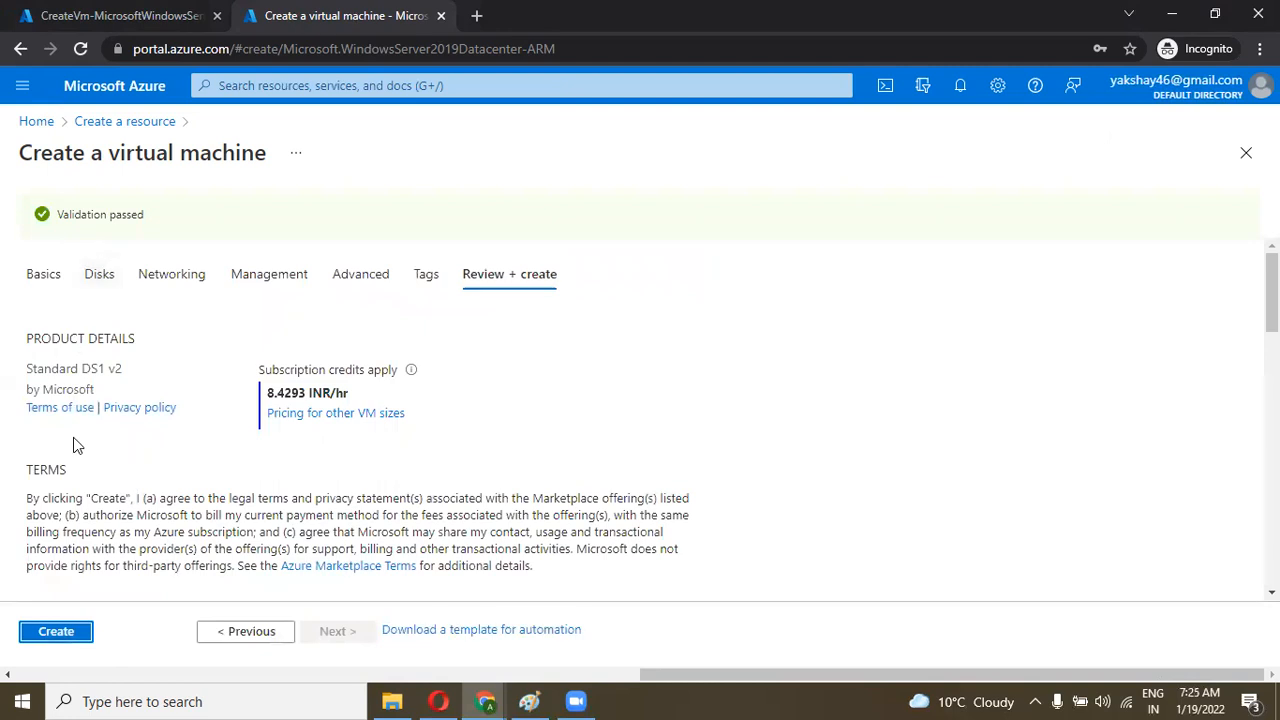
# Create the vm02 virtual machine and check its deployment progress
pyautogui.click(44, 637)
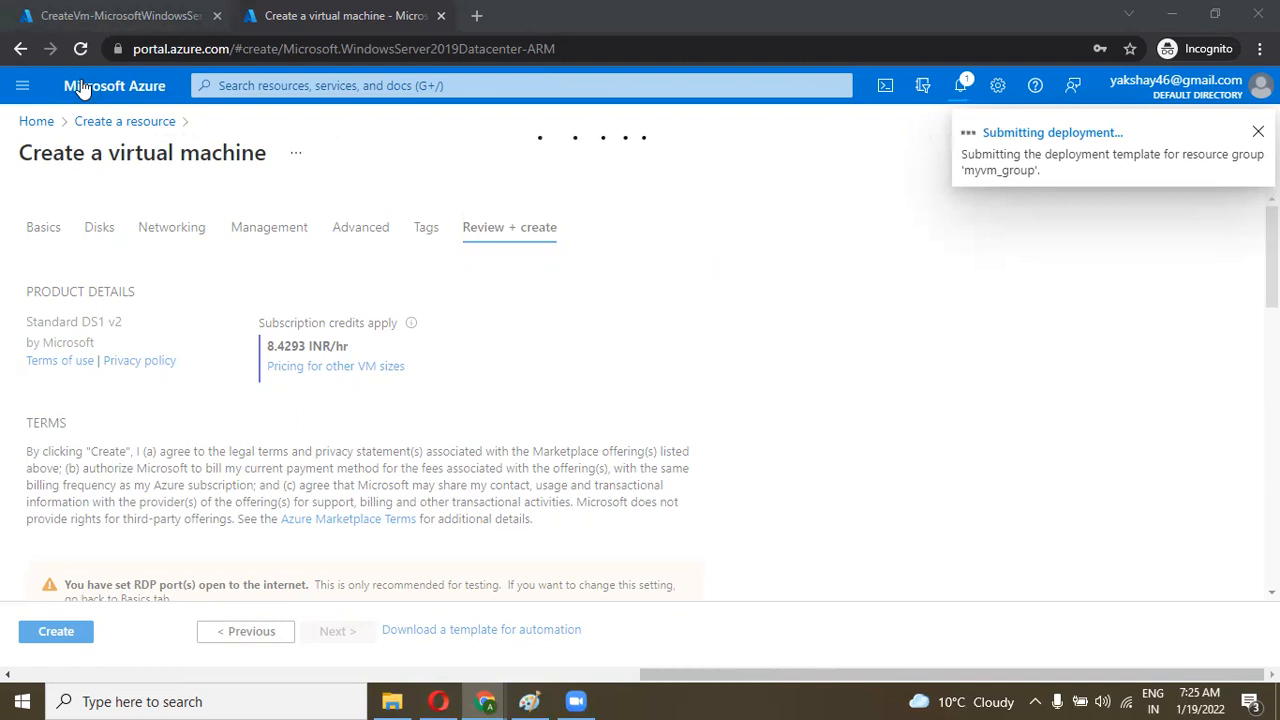
pyautogui.click(105, 16)
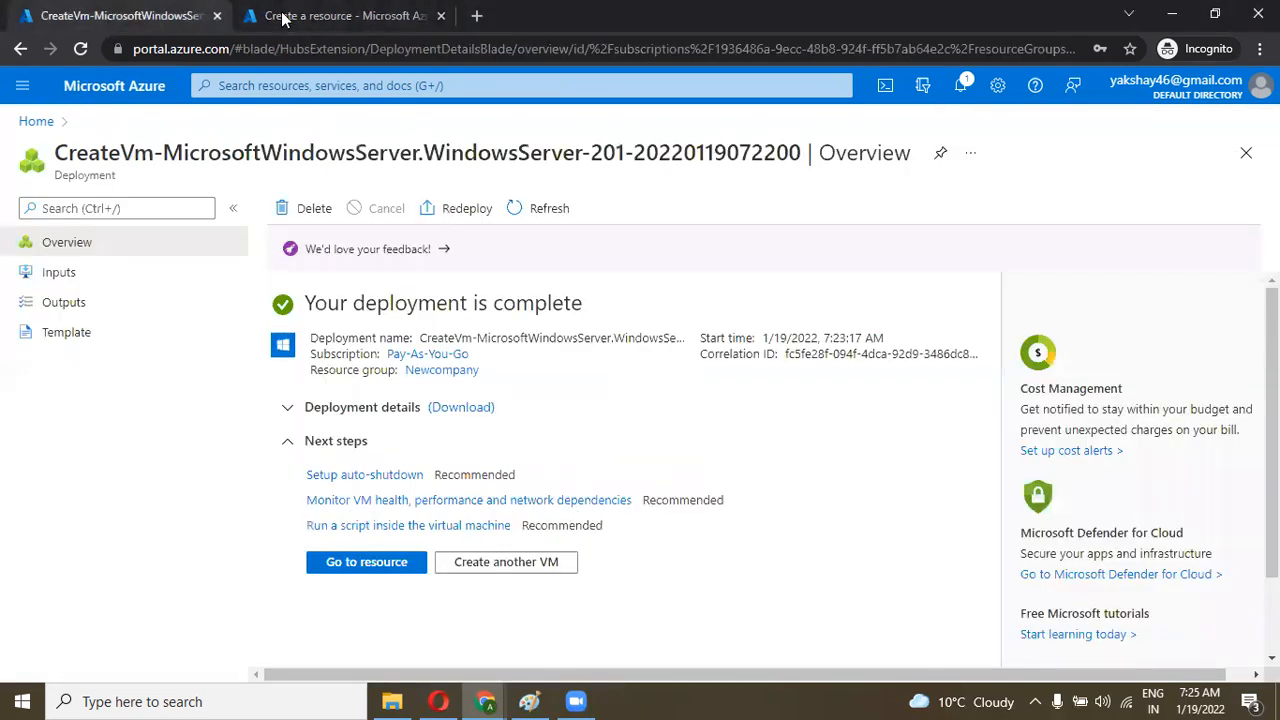
pyautogui.click(283, 16)
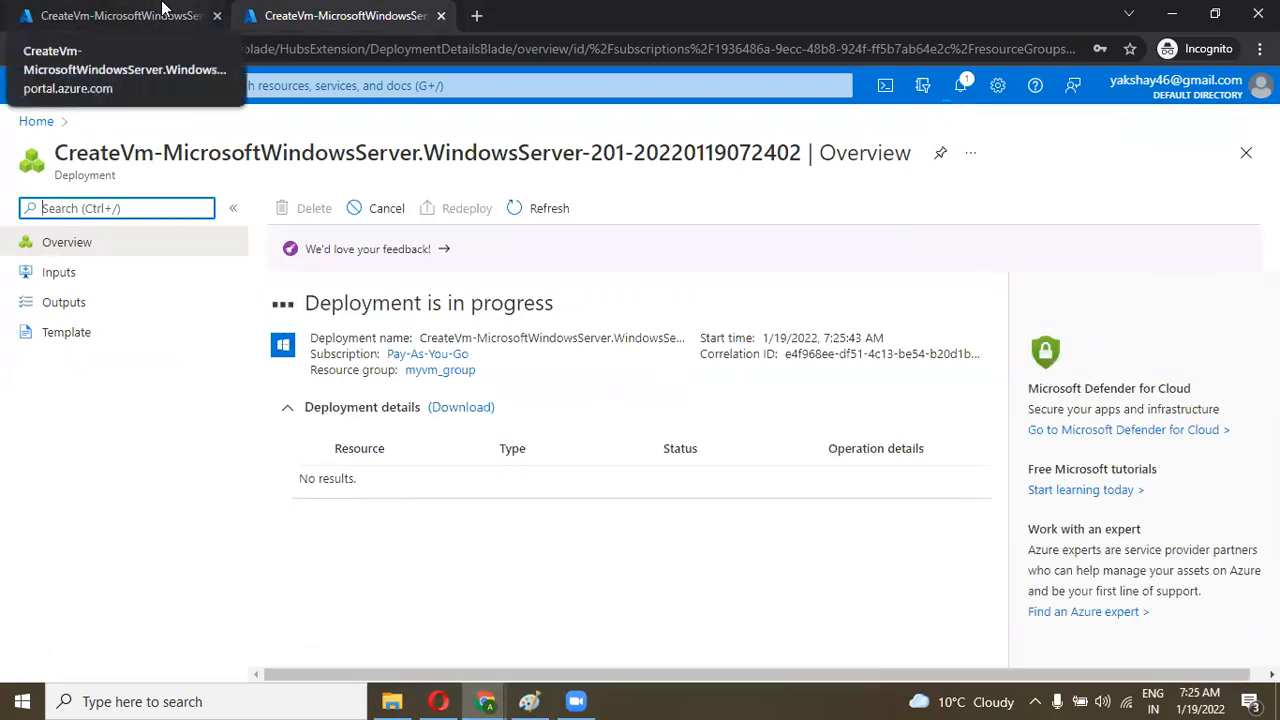
# Open the deployed Vm01 resource and copy its private IP 10.0.0.4 for Paint
pyautogui.click(163, 8)
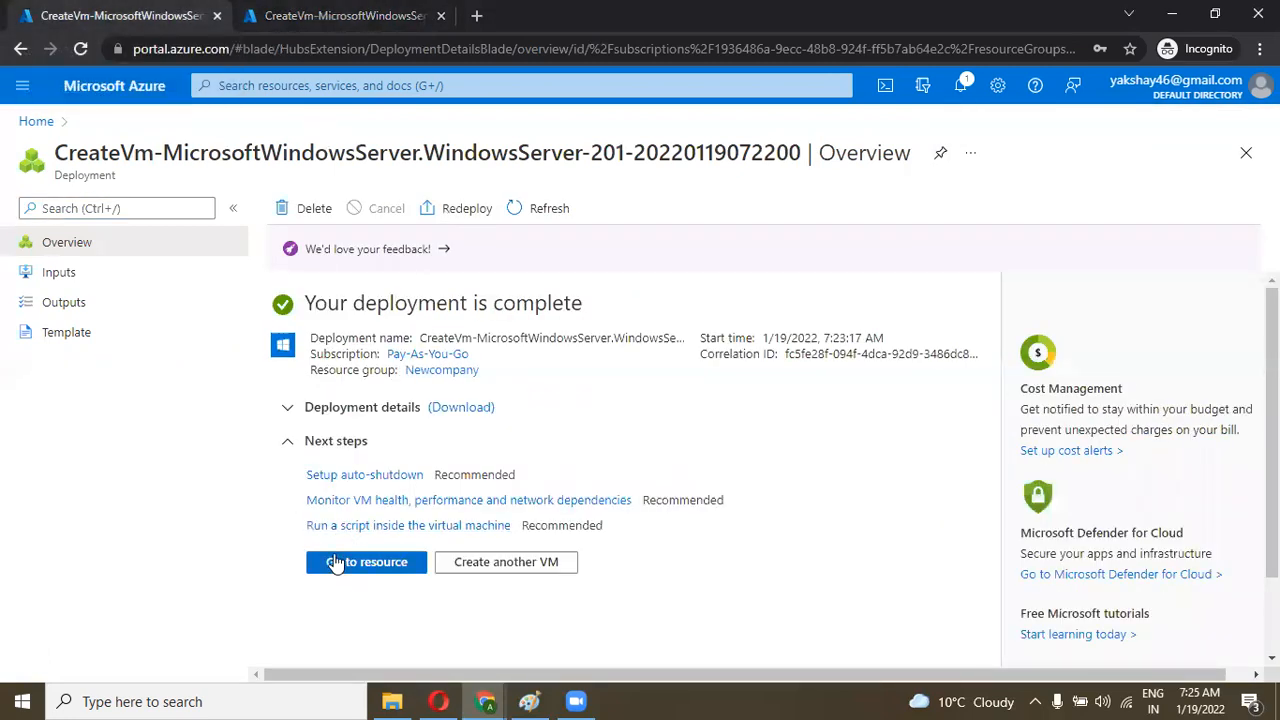
pyautogui.click(345, 565)
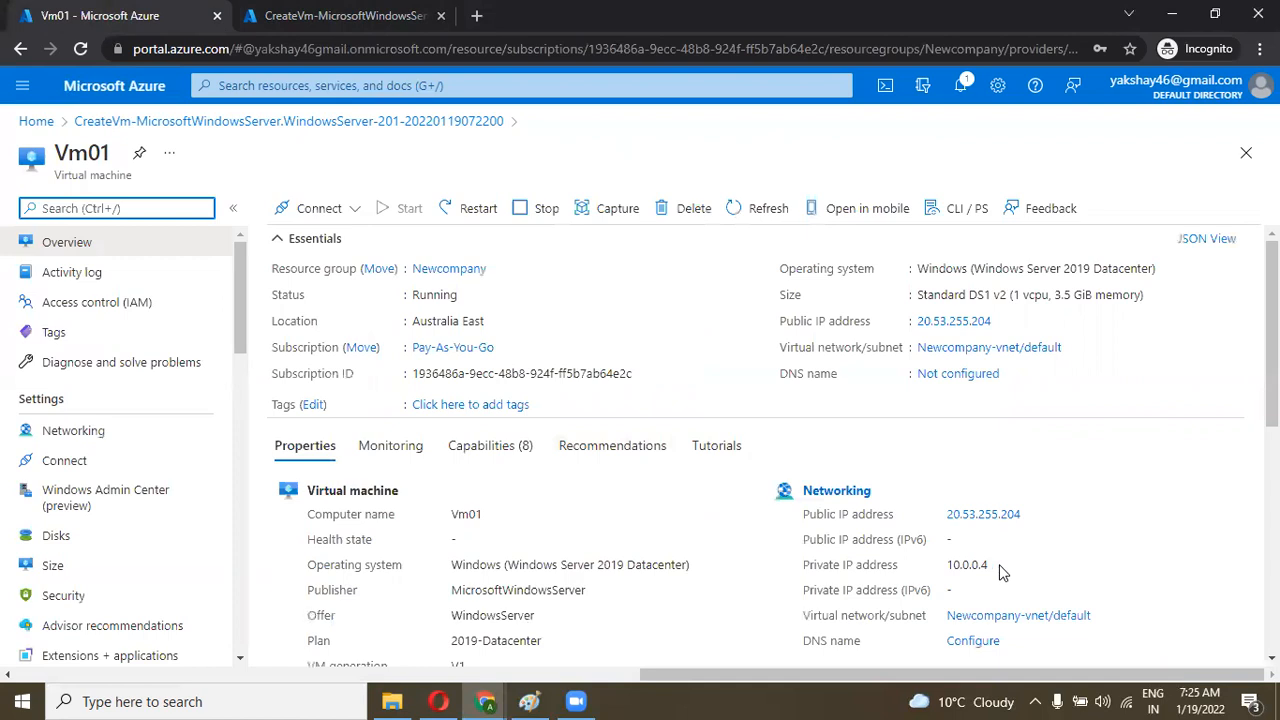
pyautogui.moveTo(995, 577); pyautogui.dragTo(948, 583)
pyautogui.hotkey('ctrl', 'c')
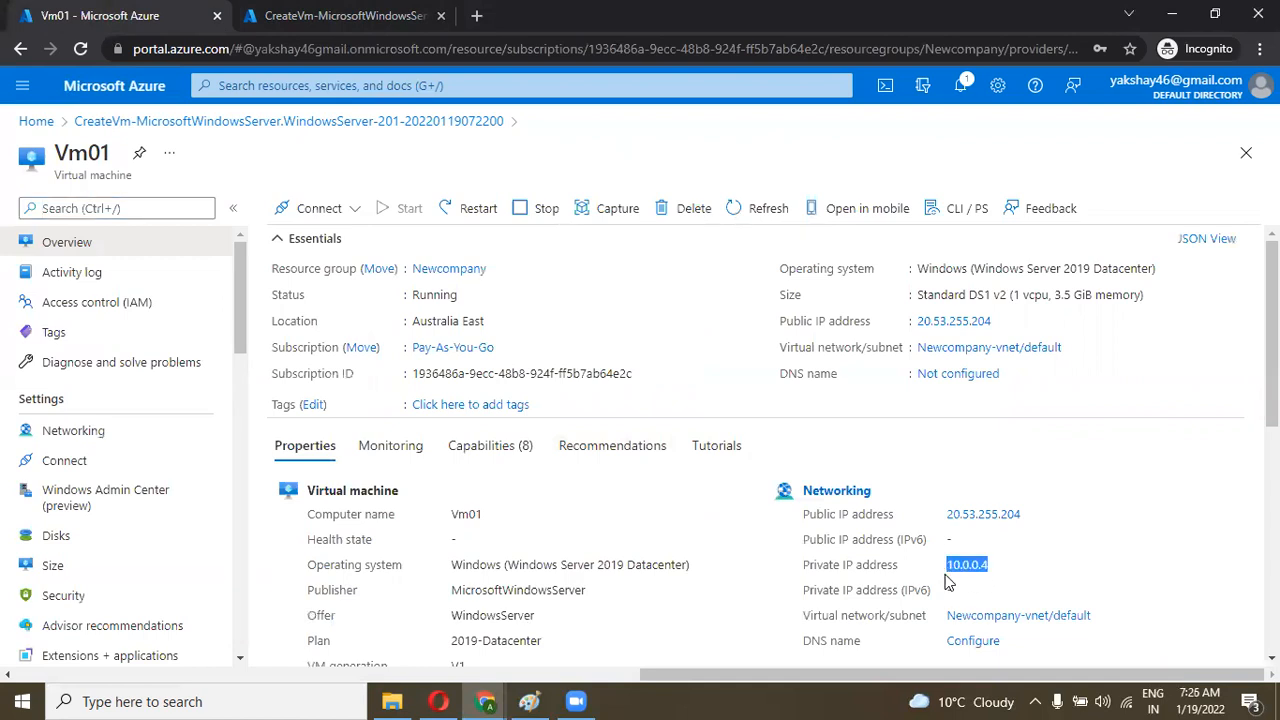
pyautogui.hotkey('alt', 'Tab')
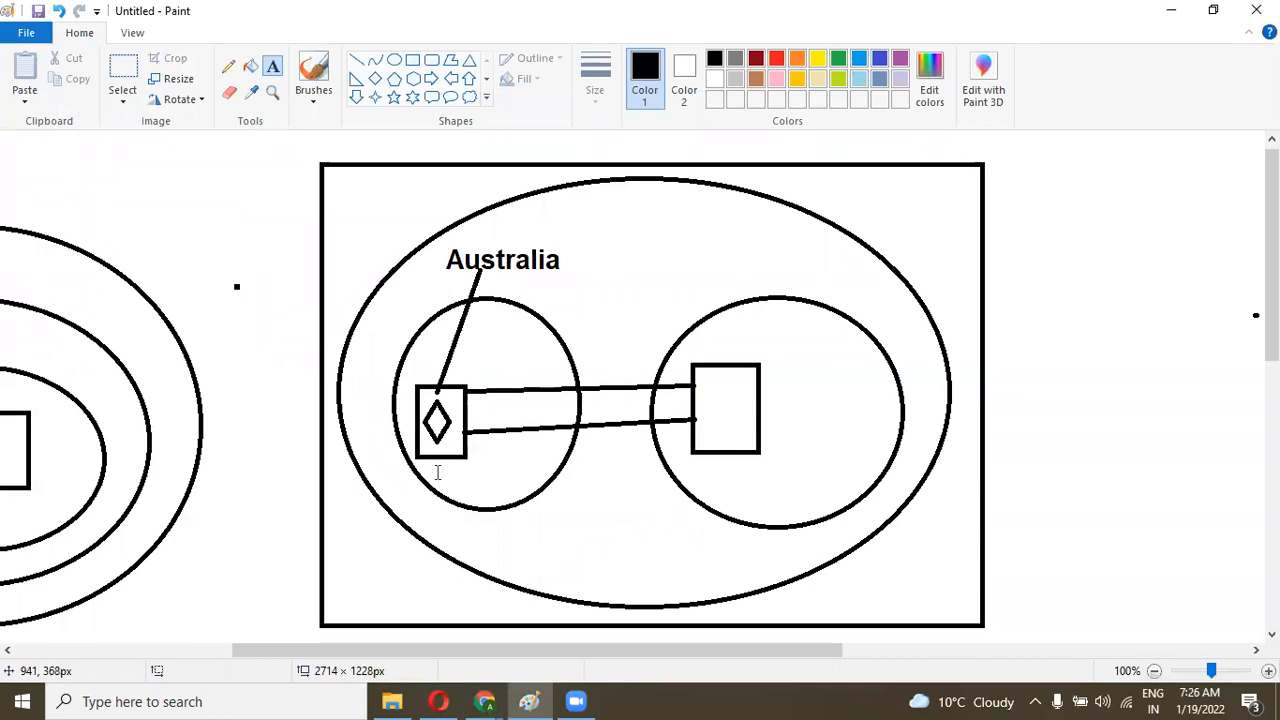
# Label the left VM box with its private IP 10.0.0.4
pyautogui.click(436, 473)
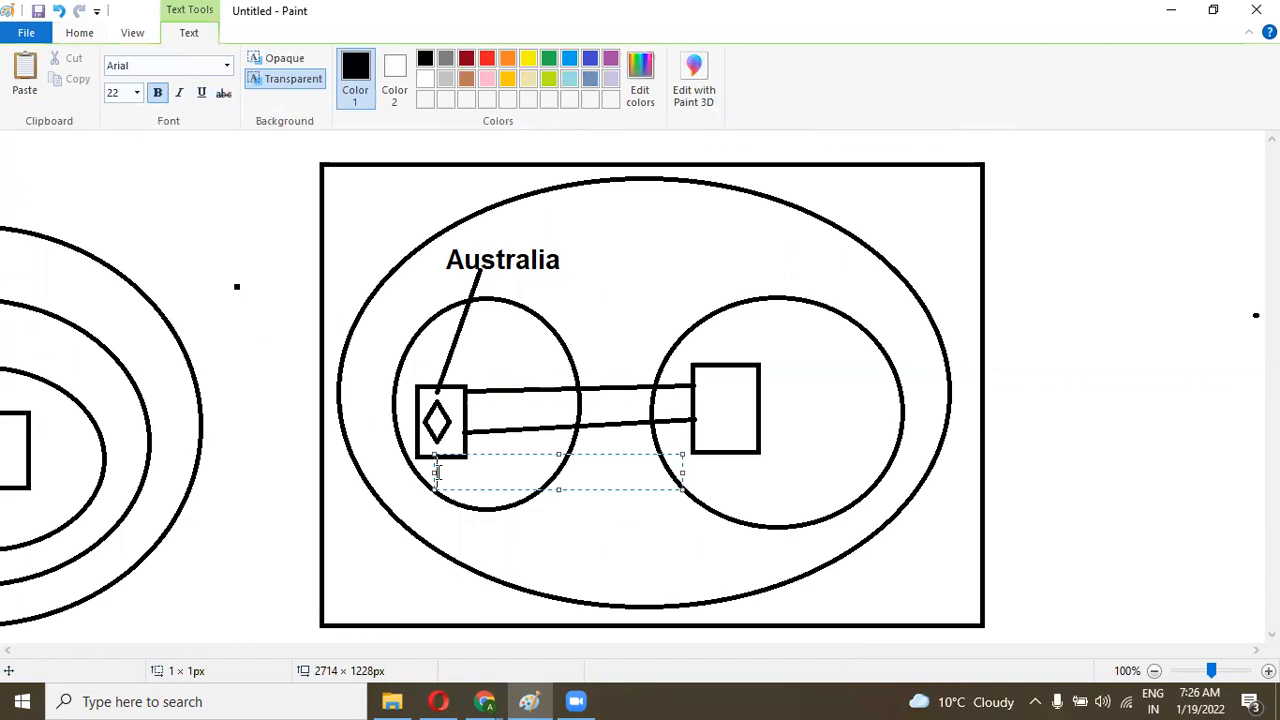
pyautogui.hotkey('ctrl', 'v')
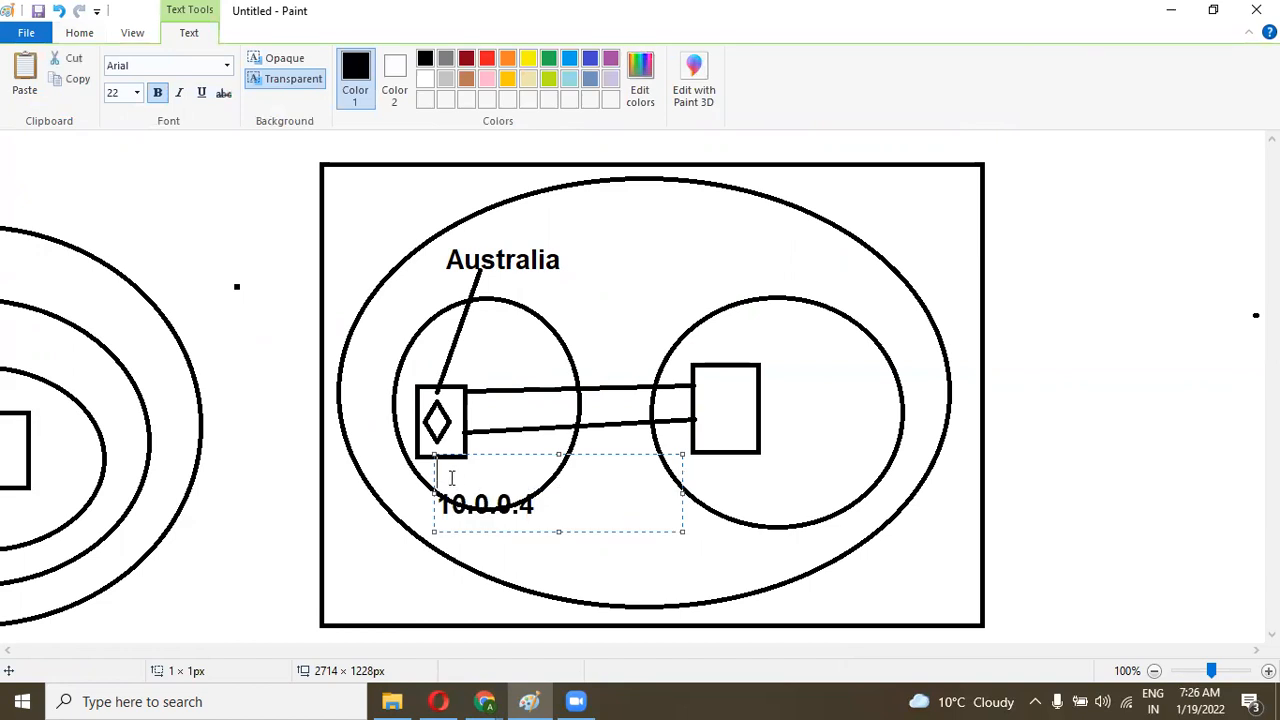
pyautogui.press('BackSpace')
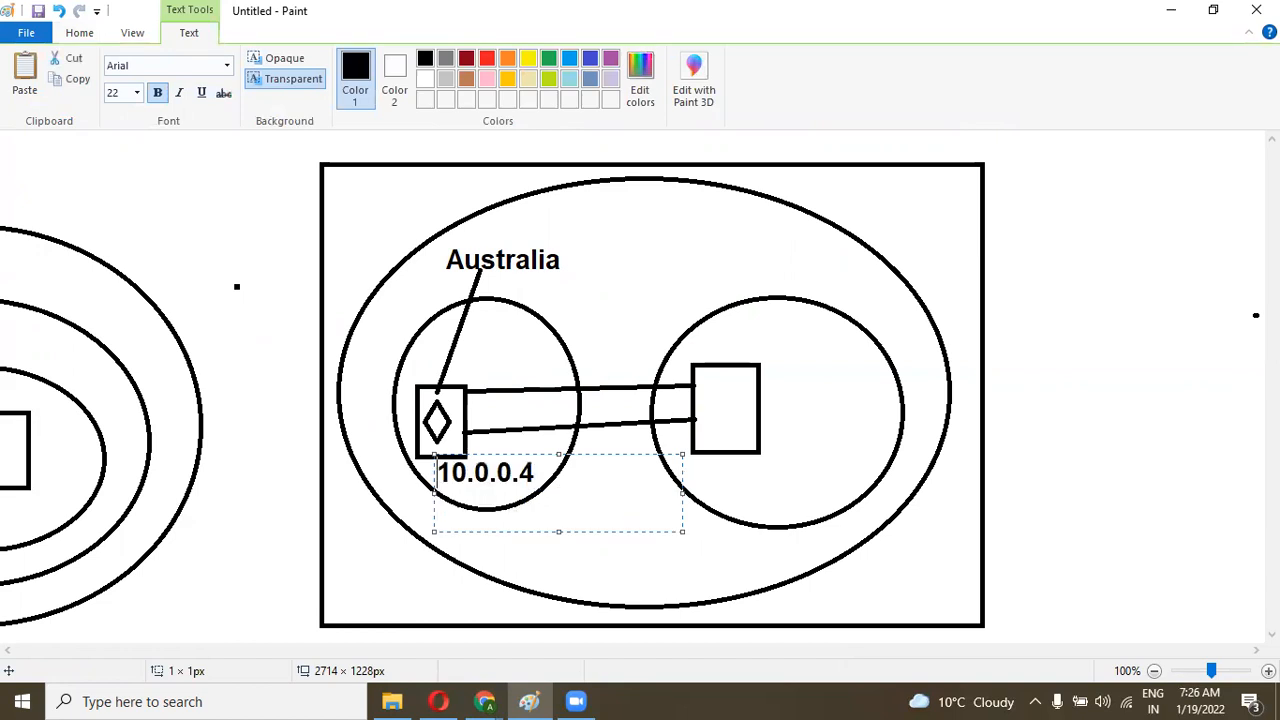
pyautogui.click(295, 458)
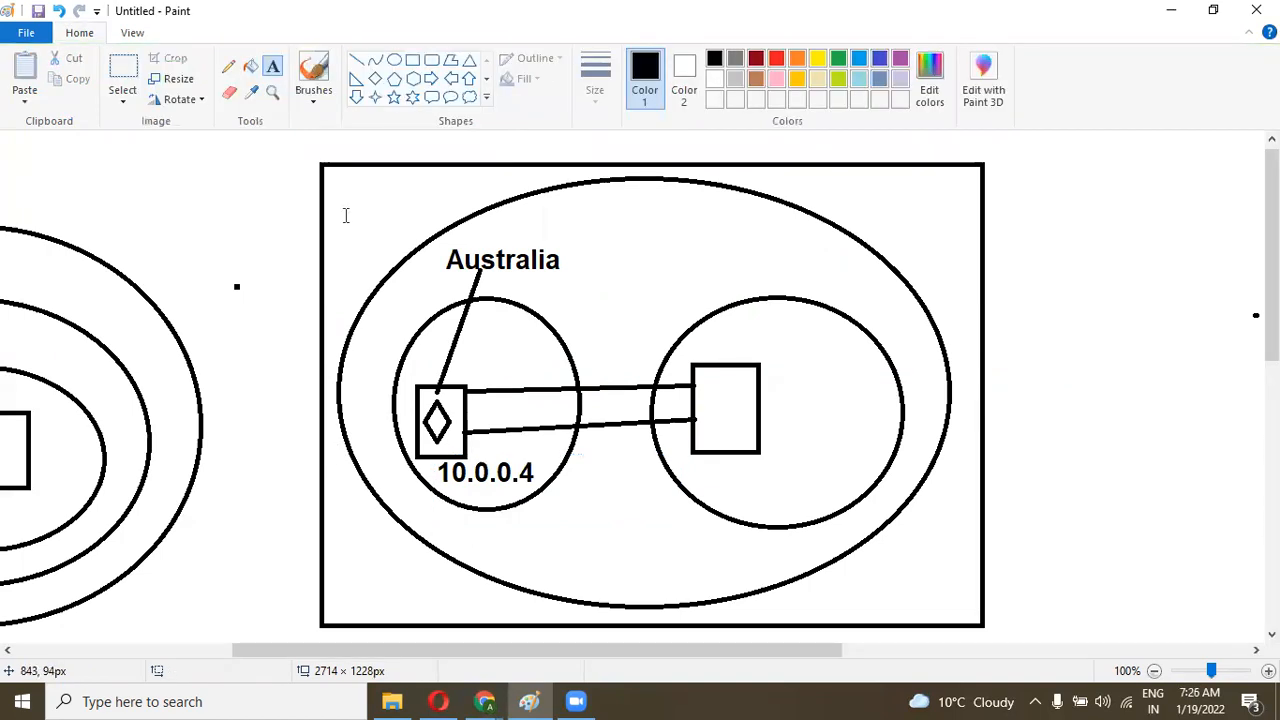
# Draw a pointer line labelled 'US West Central' and a diamond in the right-hand box
pyautogui.click(356, 60)
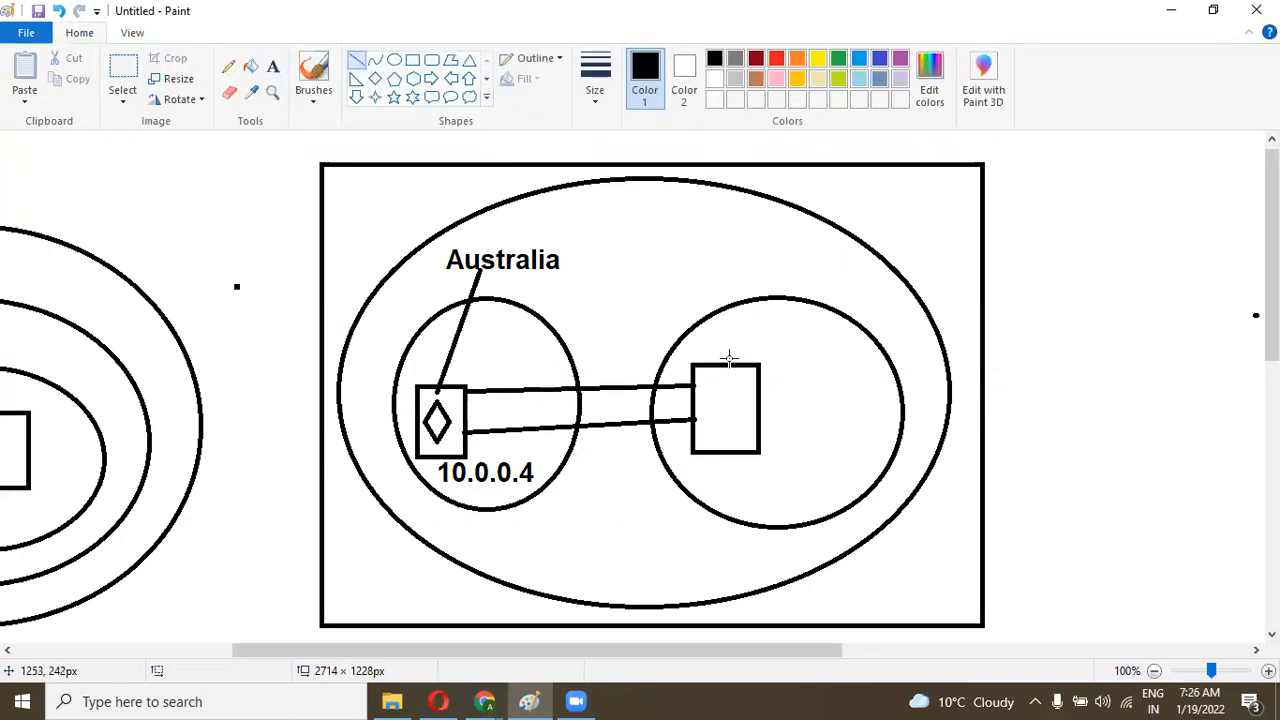
pyautogui.moveTo(720, 363); pyautogui.dragTo(689, 264)
pyautogui.click(272, 66)
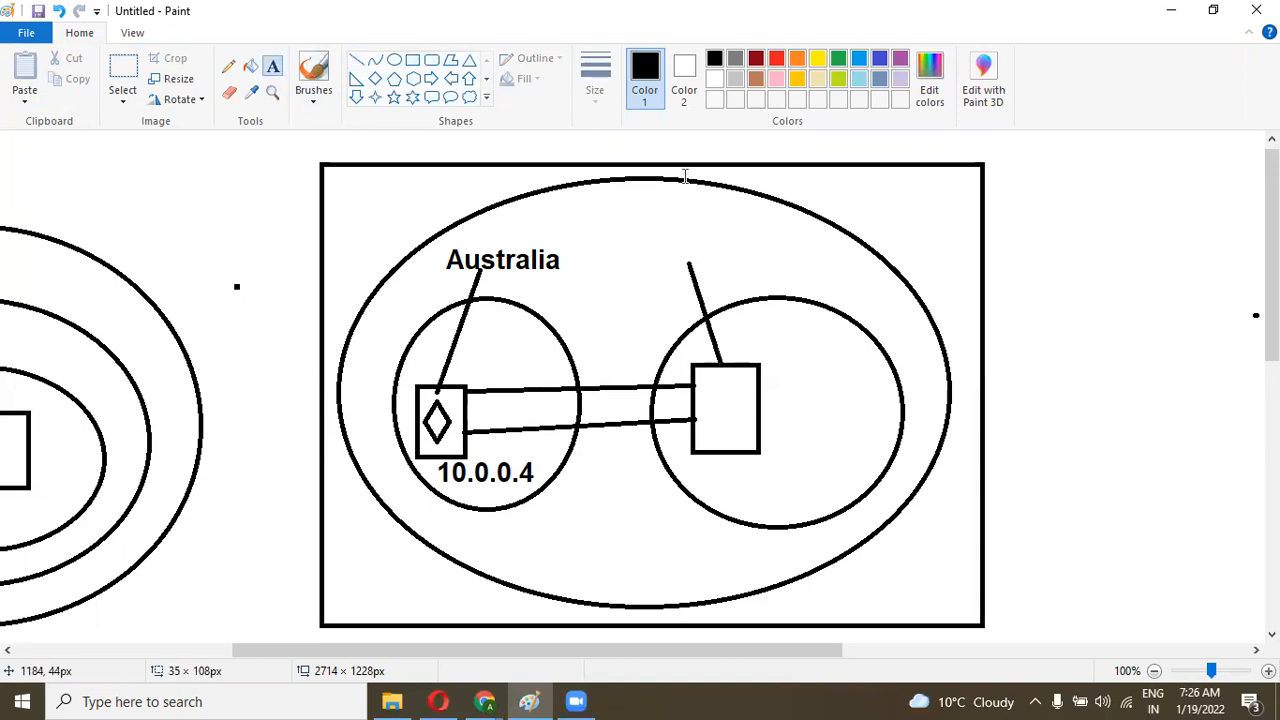
pyautogui.click(643, 250)
pyautogui.write('US Wes C')
pyautogui.press('BackSpace')
pyautogui.write('t')
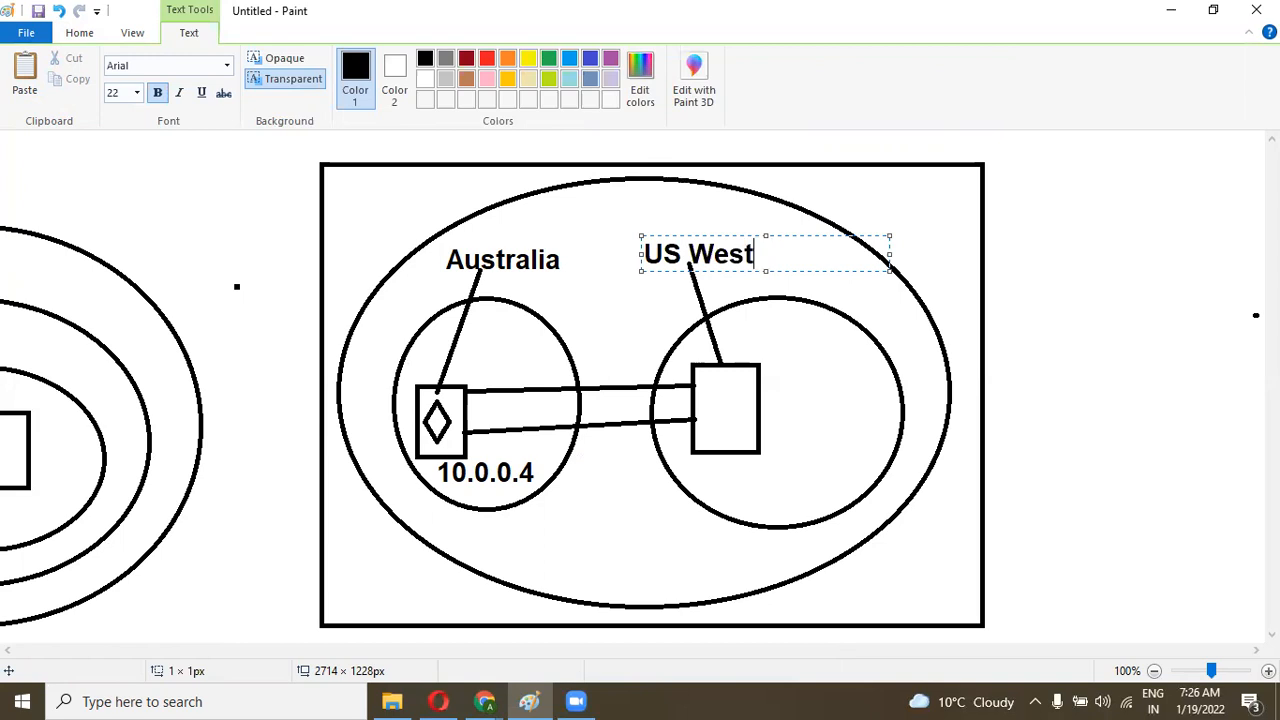
pyautogui.write(' Cen')
pyautogui.press('BackSpace')
pyautogui.write('entral')
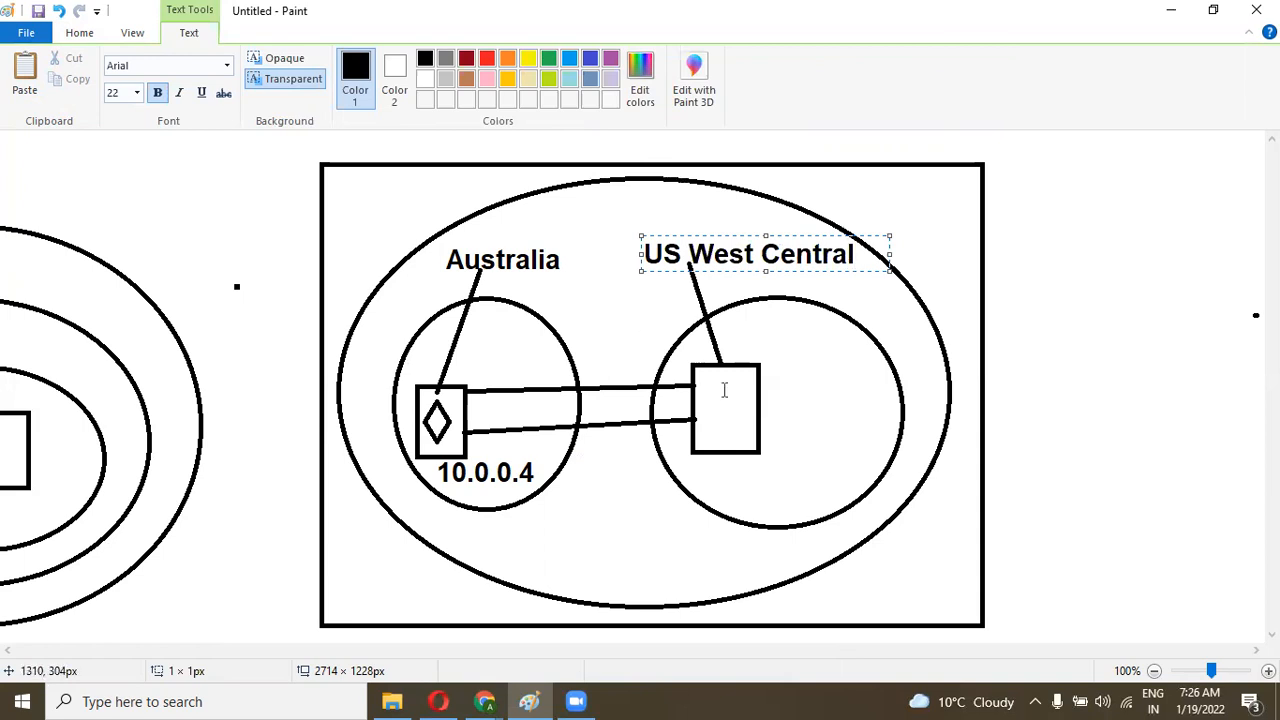
pyautogui.click(303, 322)
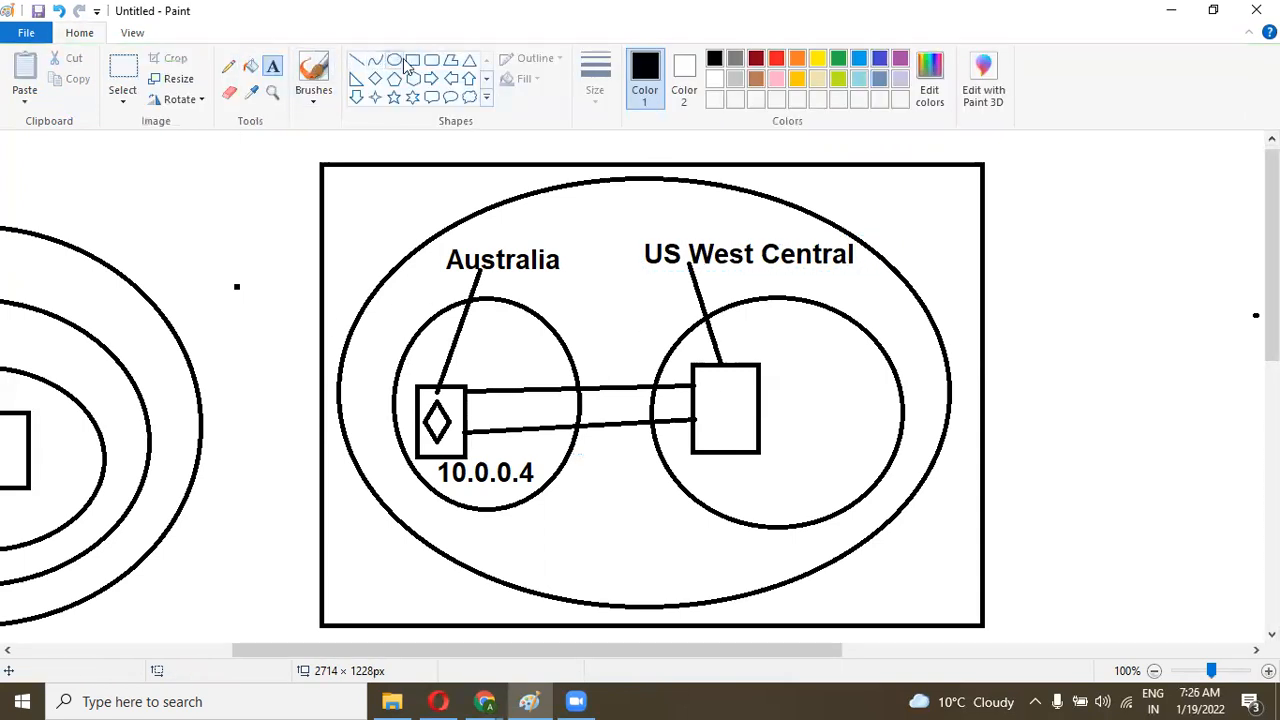
pyautogui.click(375, 78)
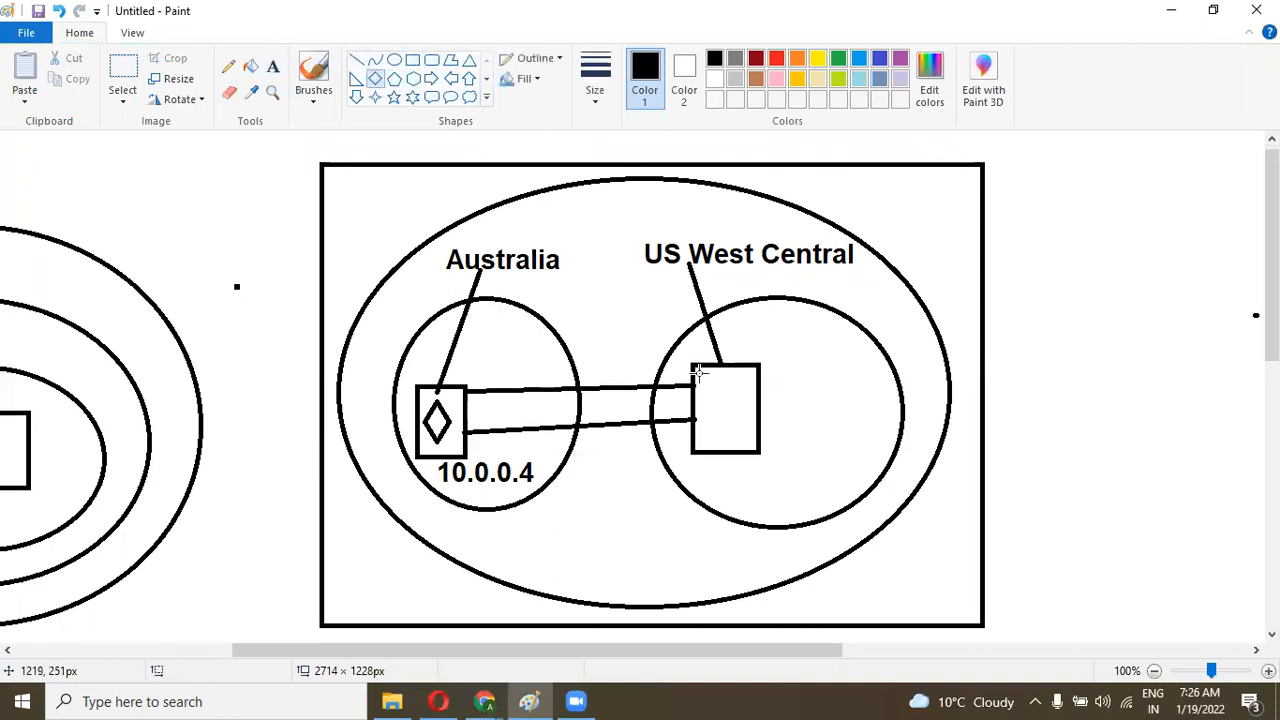
pyautogui.moveTo(708, 382); pyautogui.dragTo(742, 439)
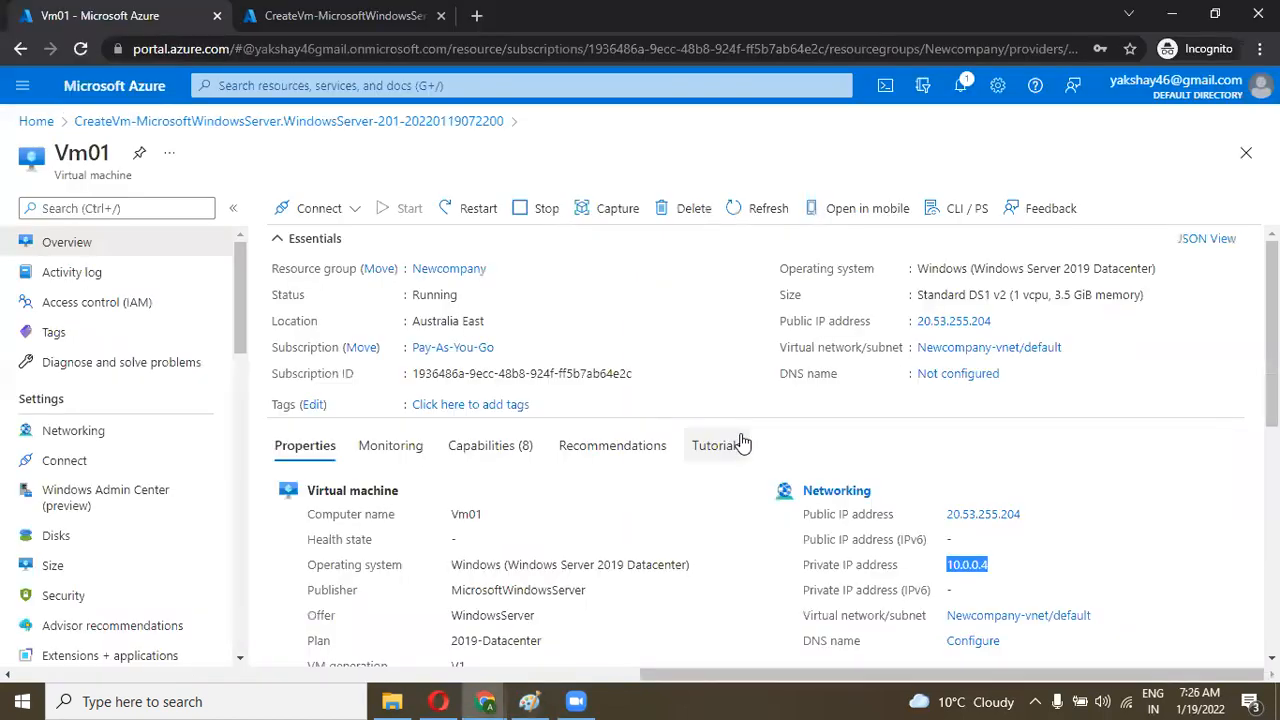
# Return to Vm01's overview and copy its public IP 20.53.255.204
pyautogui.click(337, 6)
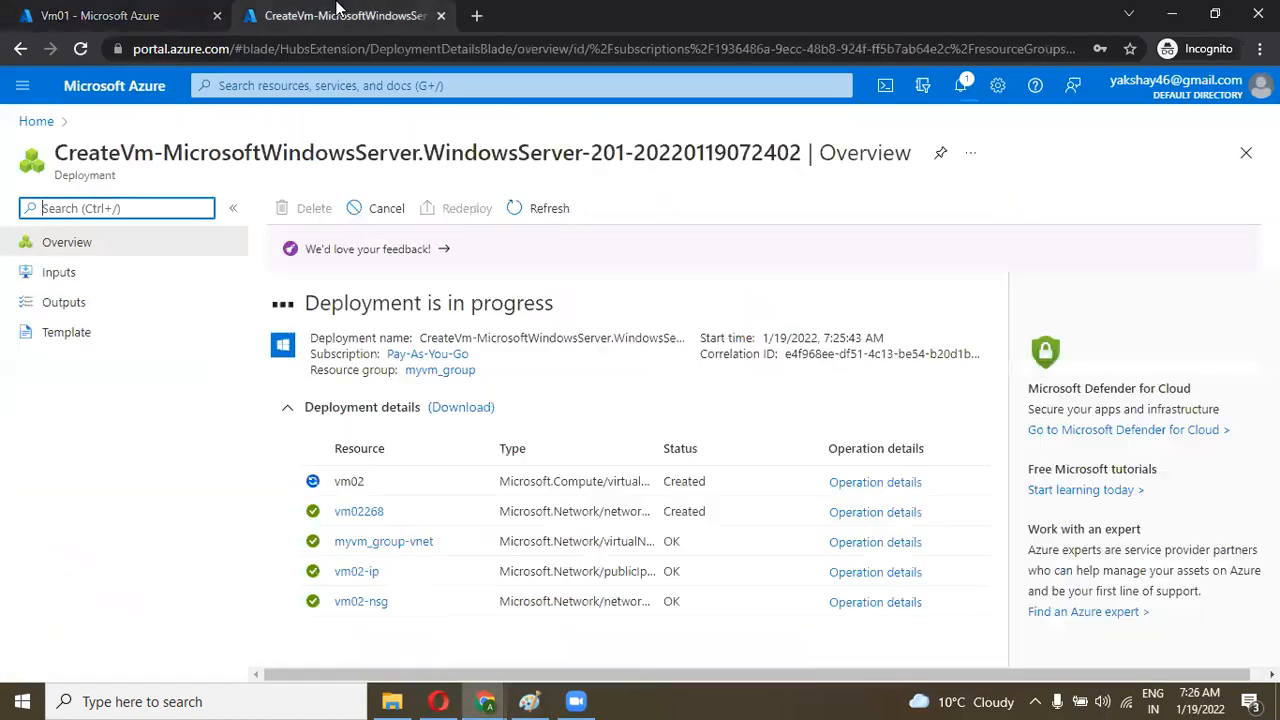
pyautogui.click(200, 10)
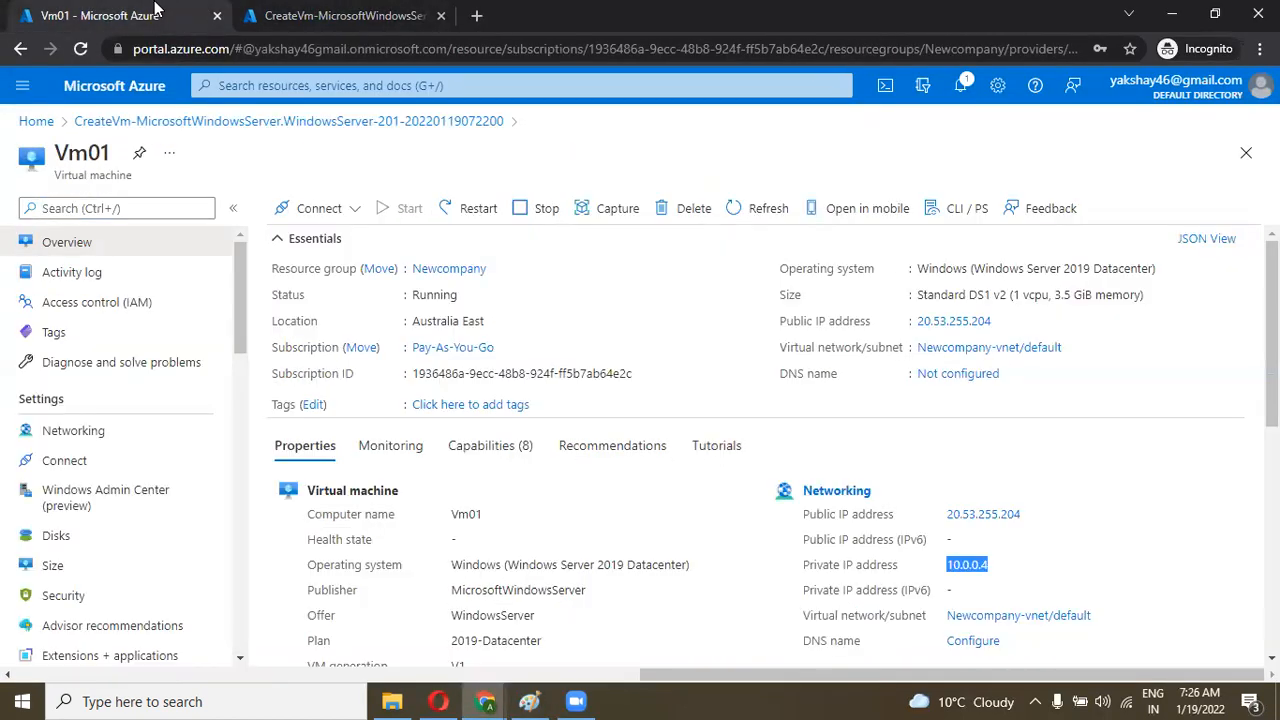
pyautogui.click(1018, 552)
pyautogui.click(1002, 322)
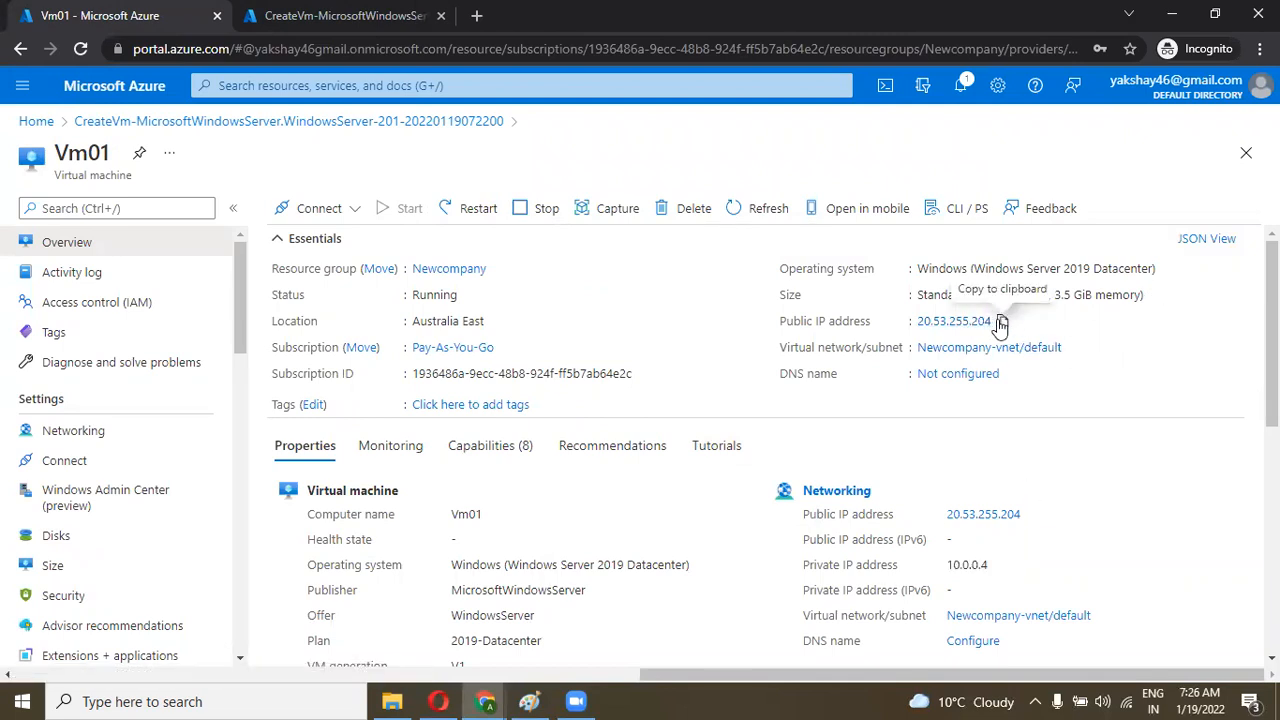
# Launch Remote Desktop Connection and connect to 20.53.255.204
pyautogui.click(166, 701)
pyautogui.write('rd')
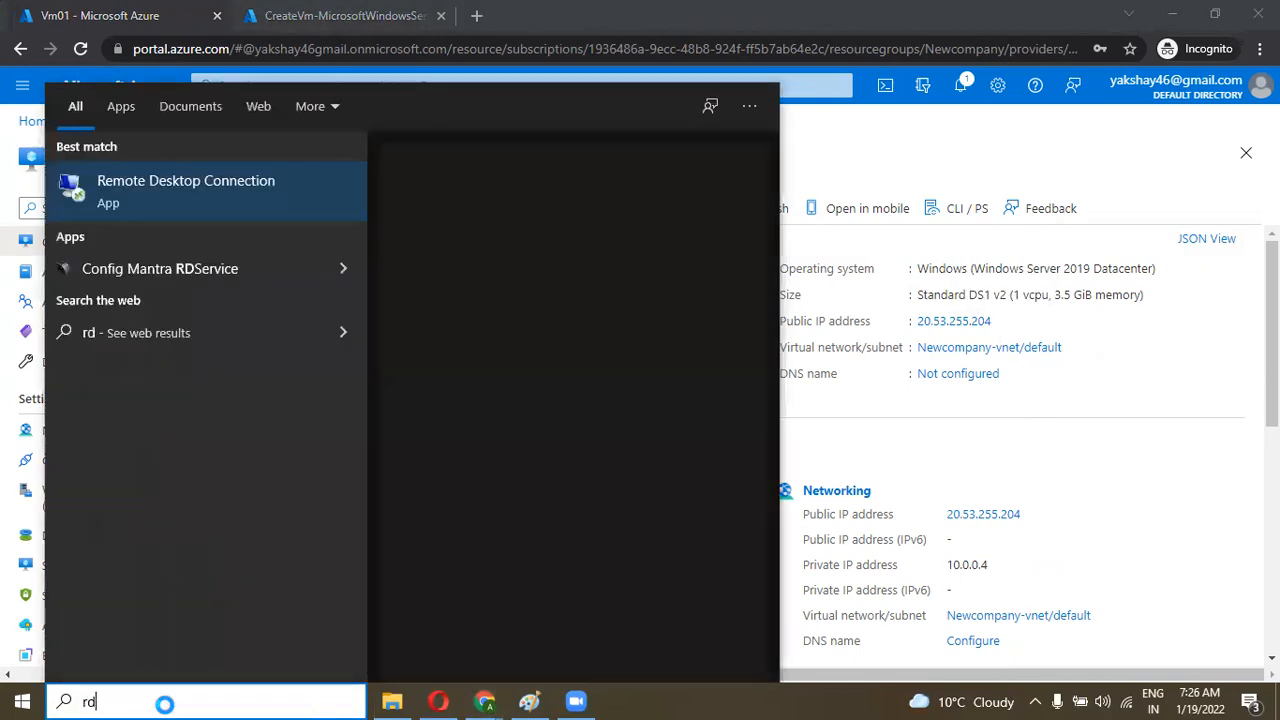
pyautogui.press('Return')
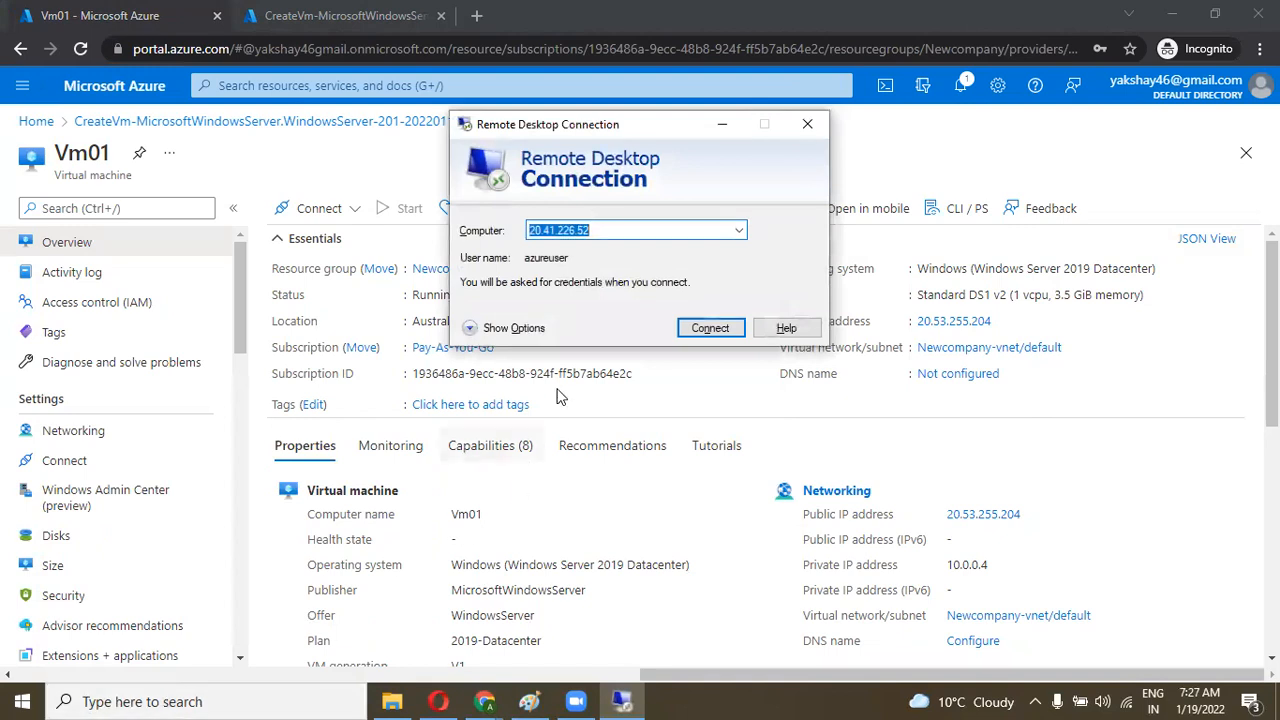
pyautogui.hotkey('ctrl', 'v')
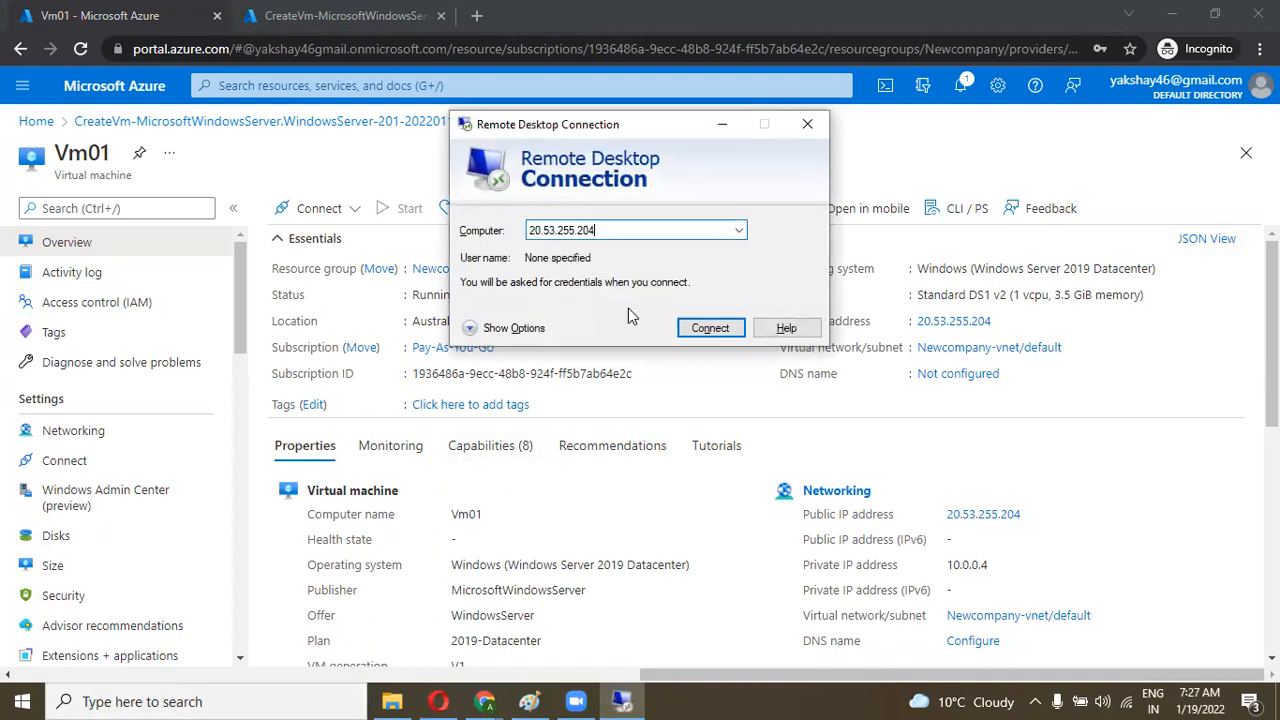
pyautogui.click(696, 326)
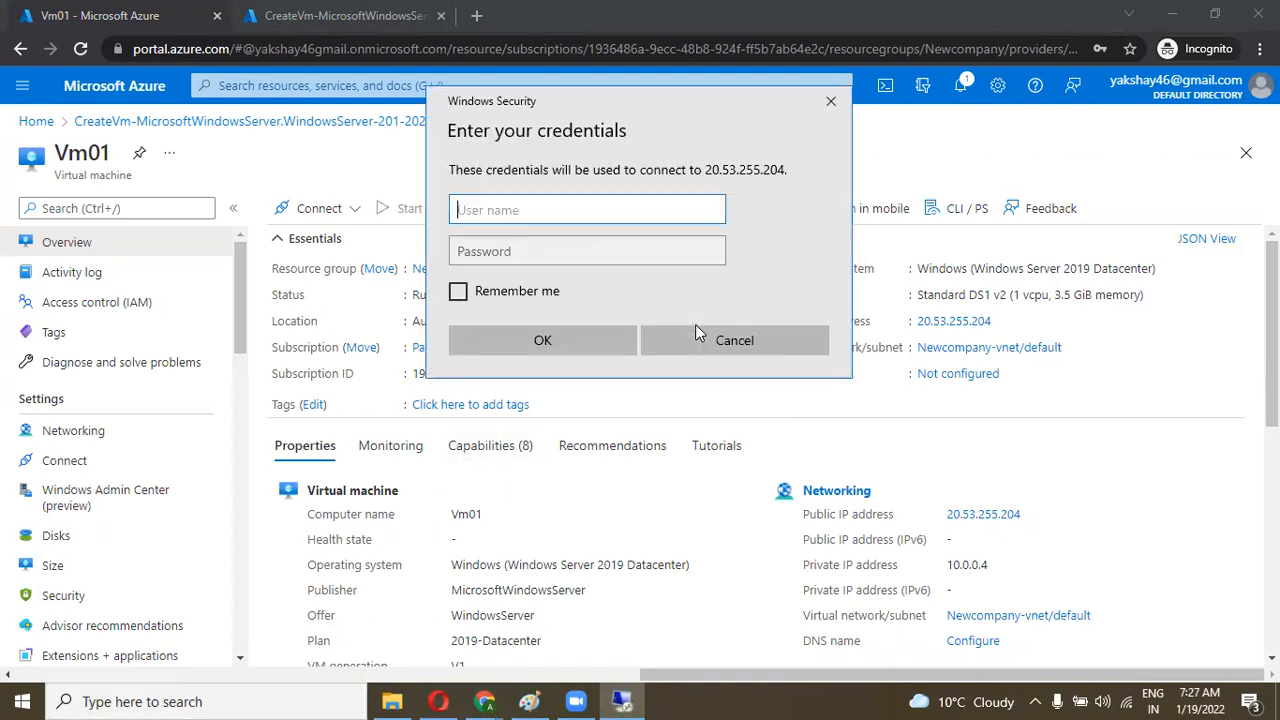
# Sign in as azureuser with the admin password, accept the certificate, and minimise the session
pyautogui.press('Tab')
pyautogui.press('capslock')
pyautogui.press('capslock')
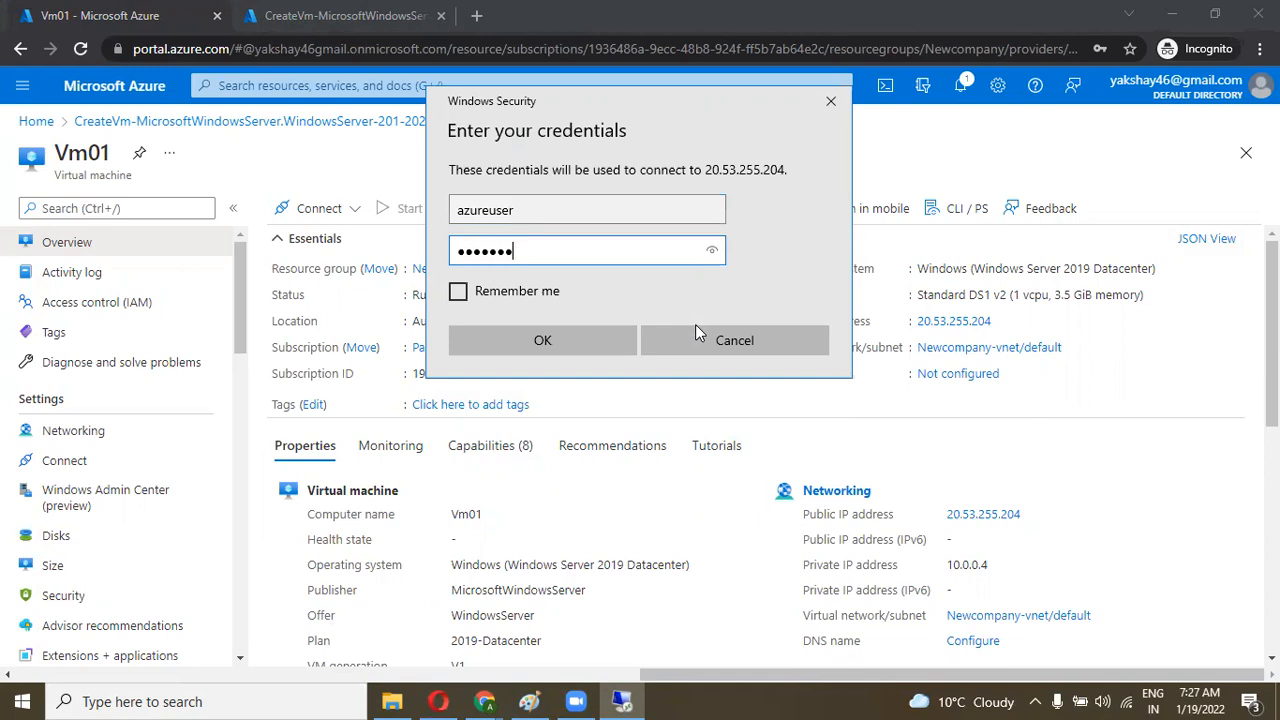
pyautogui.press('Return')
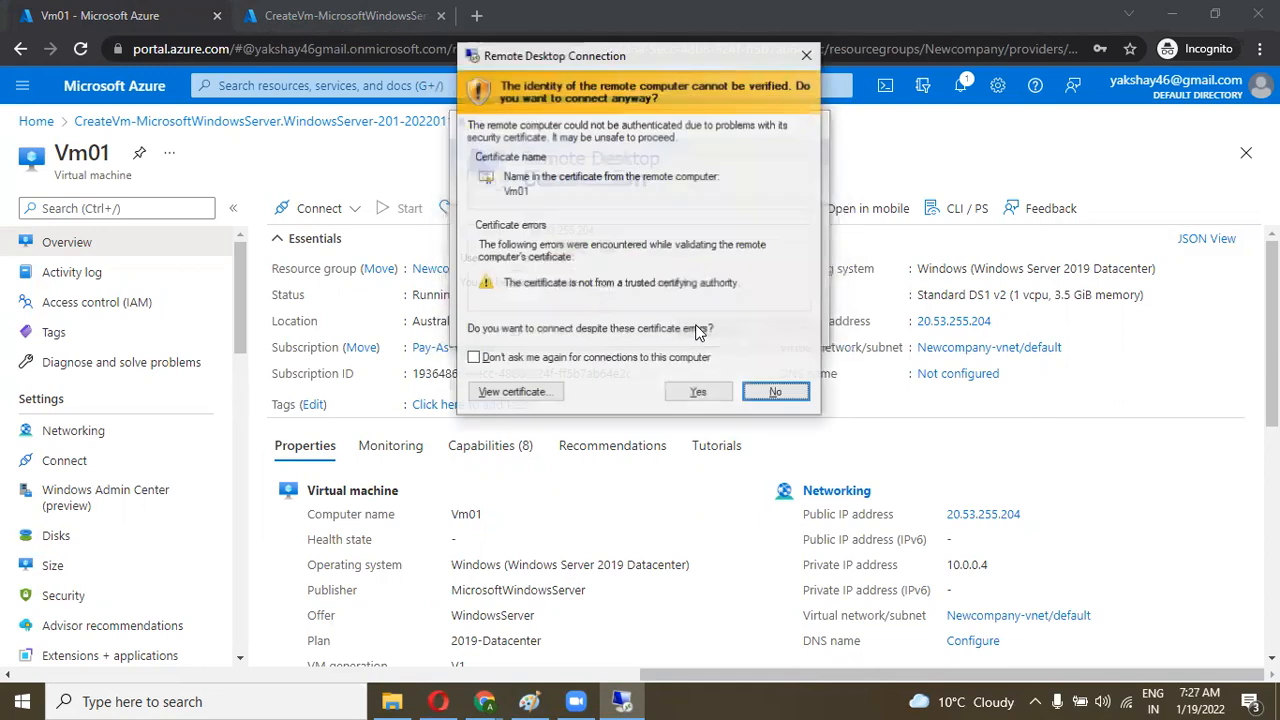
pyautogui.click(698, 392)
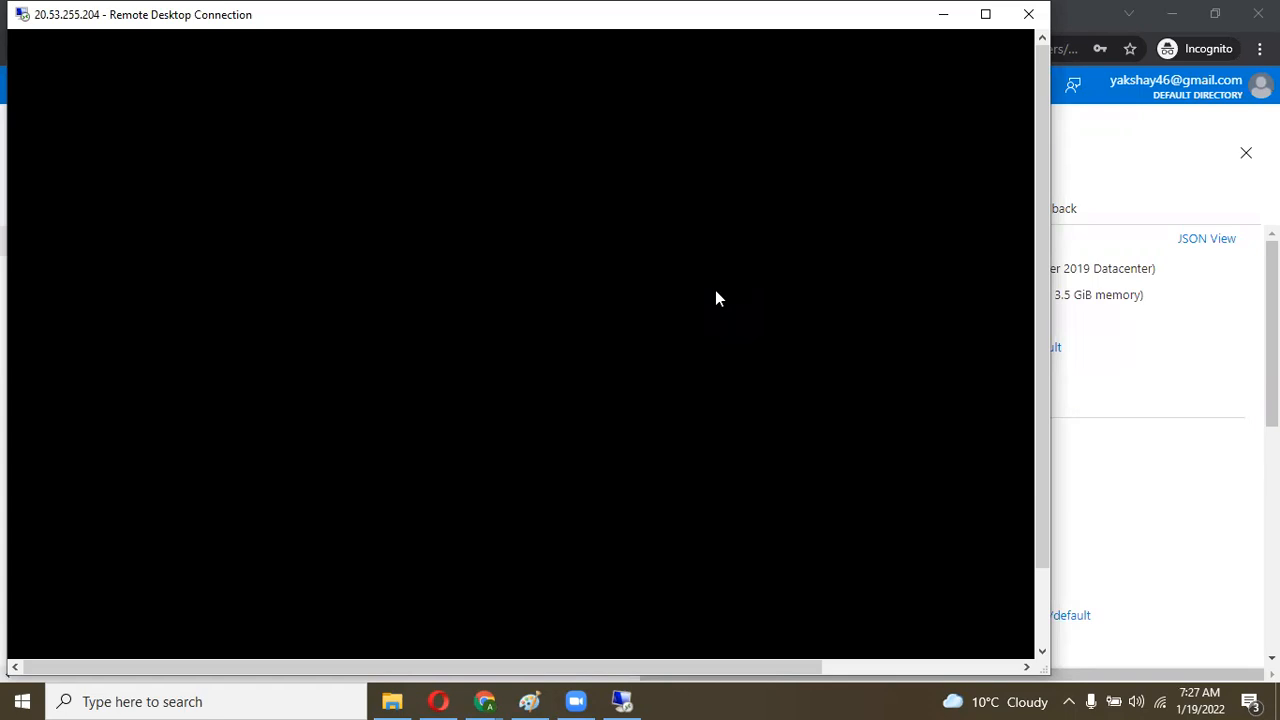
pyautogui.click(941, 14)
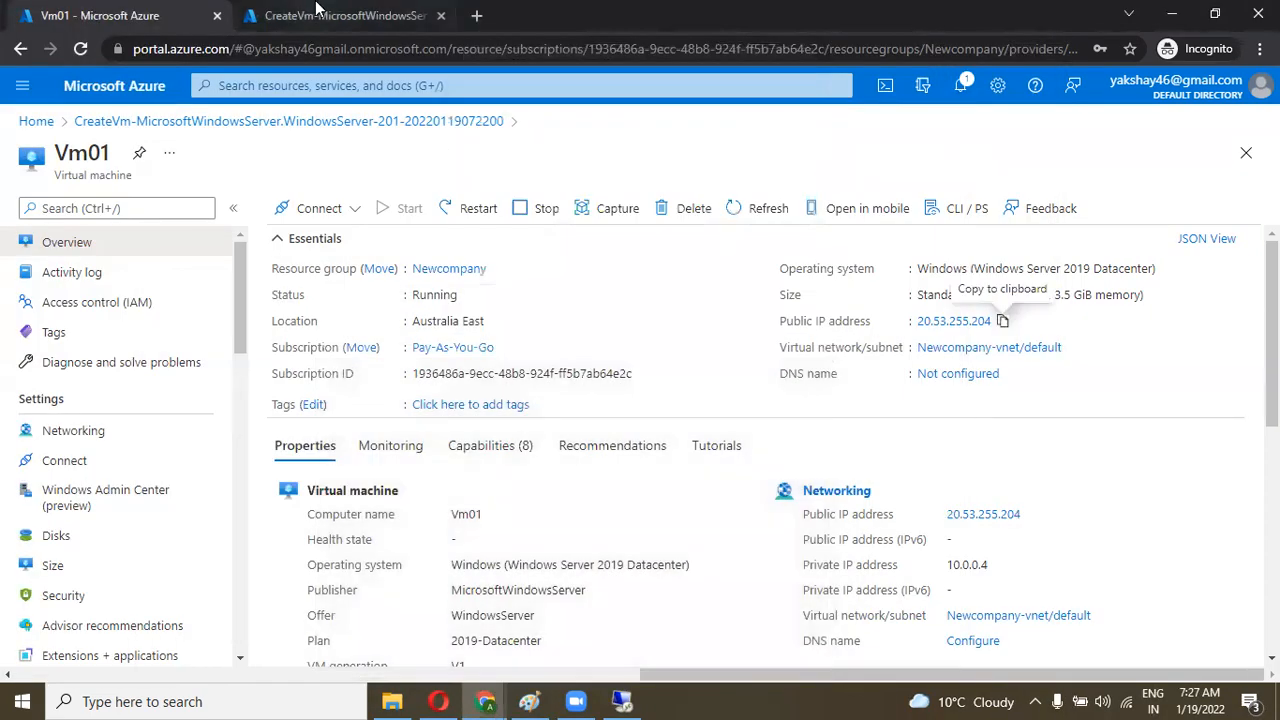
# Open the deployed vm02, select its private IP 10.1.0.4, and return to Paint
pyautogui.click(315, 14)
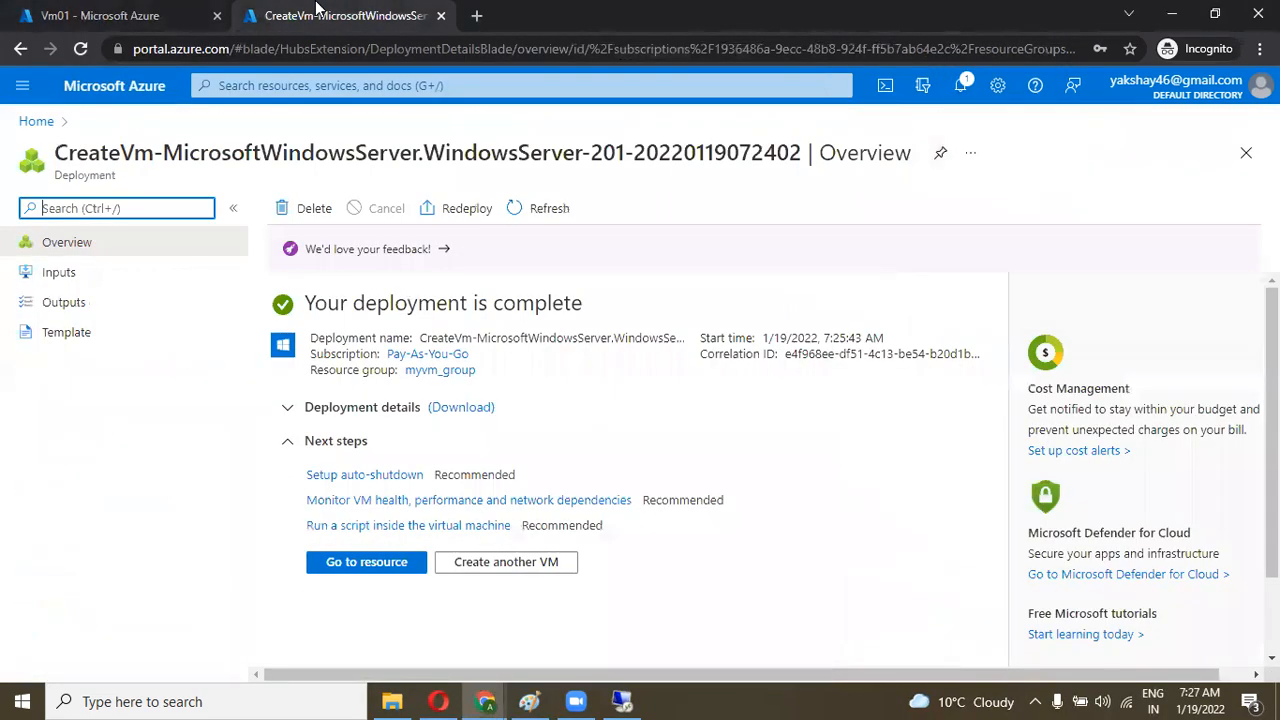
pyautogui.click(373, 565)
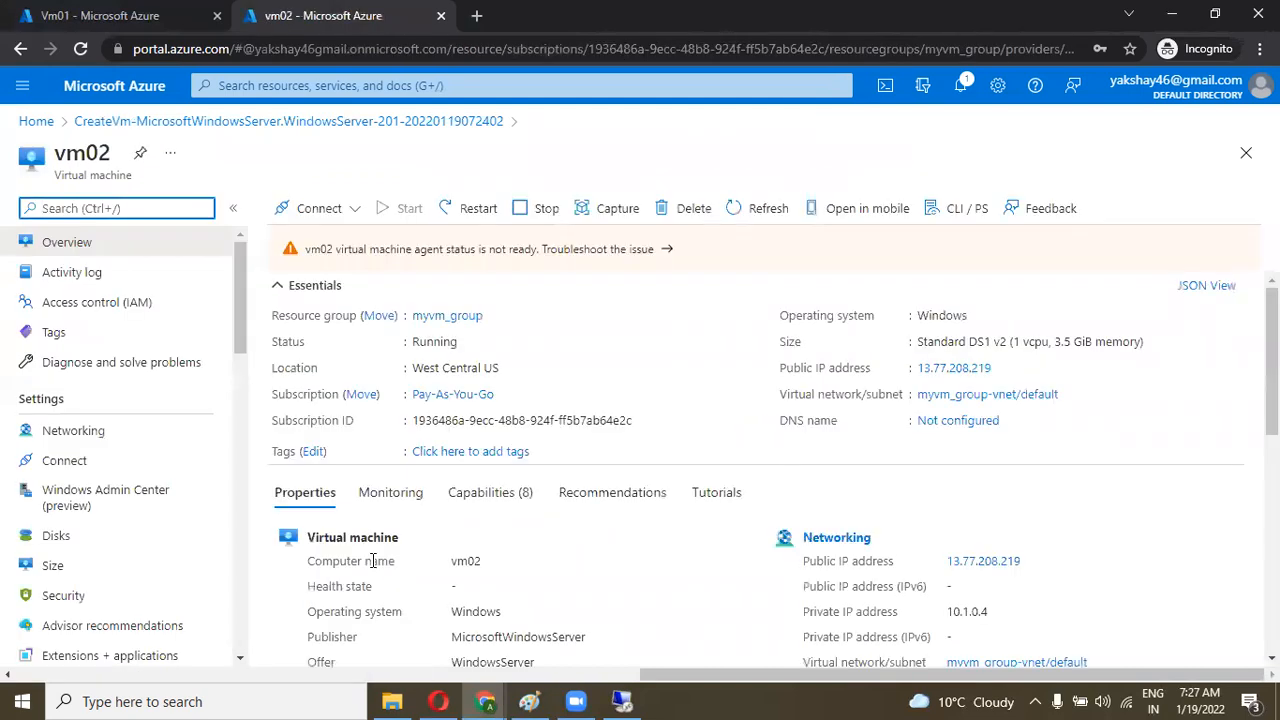
pyautogui.moveTo(985, 610); pyautogui.dragTo(948, 621)
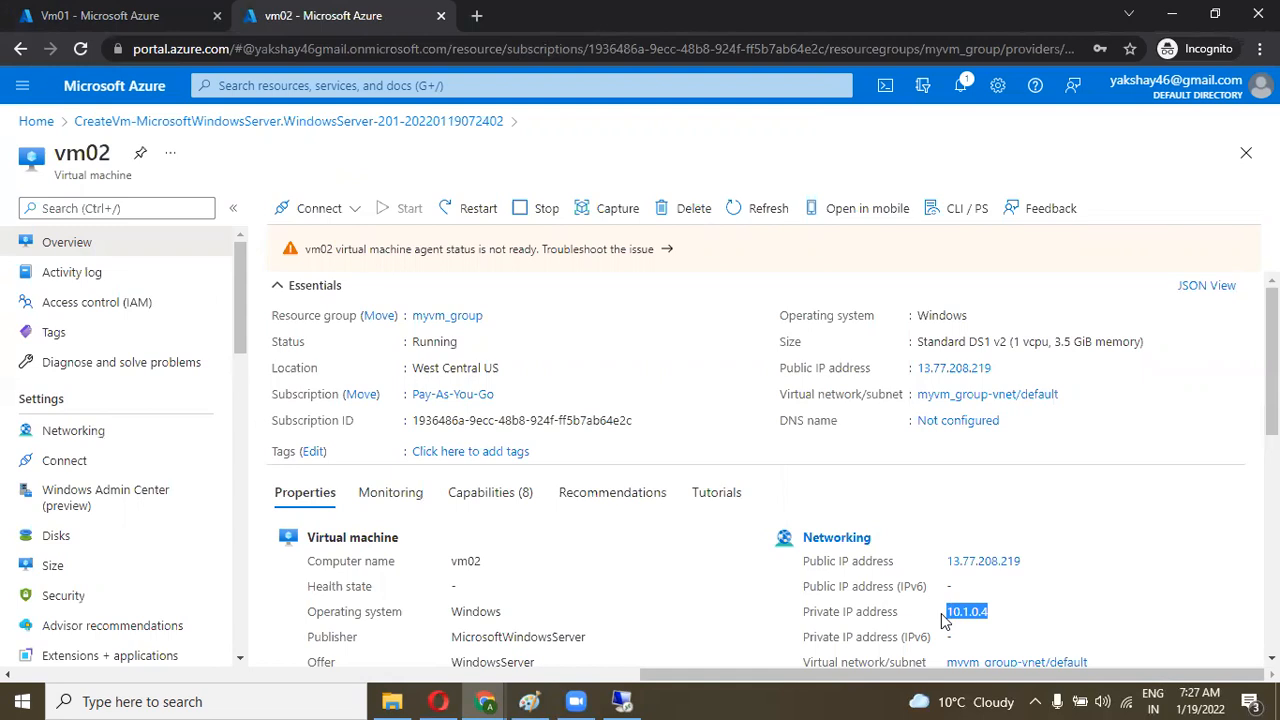
pyautogui.hotkey('alt', 'Tab')
pyautogui.hotkey('alt', 'Tab')
pyautogui.click(788, 440)
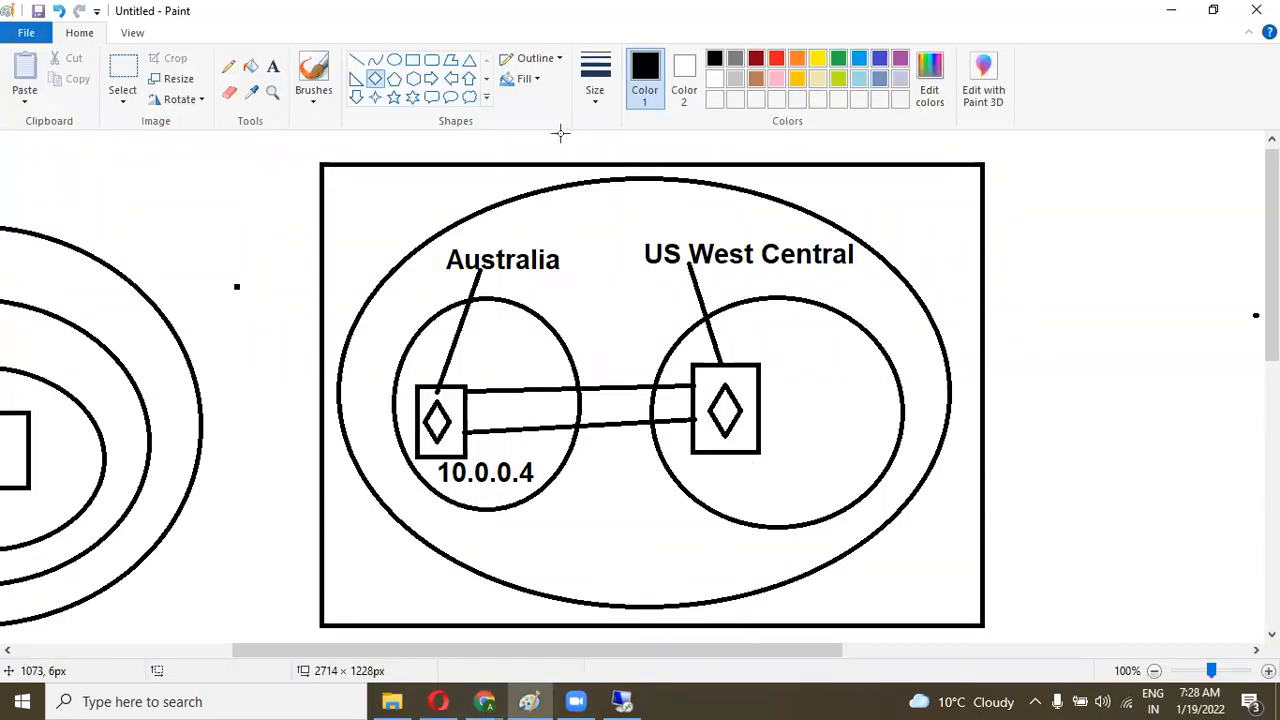
# Add the text 10.1.0.4 beside the right-hand diamond
pyautogui.click(273, 66)
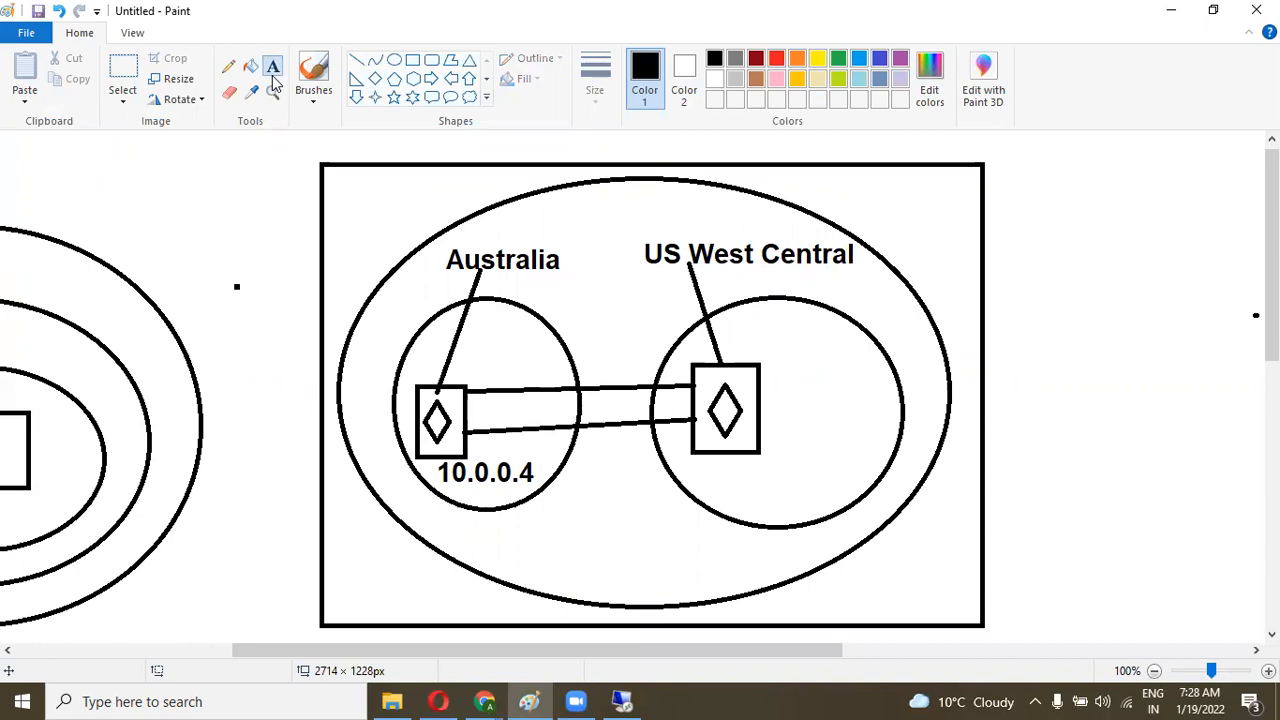
pyautogui.click(748, 408)
pyautogui.write('10.1.0.4')
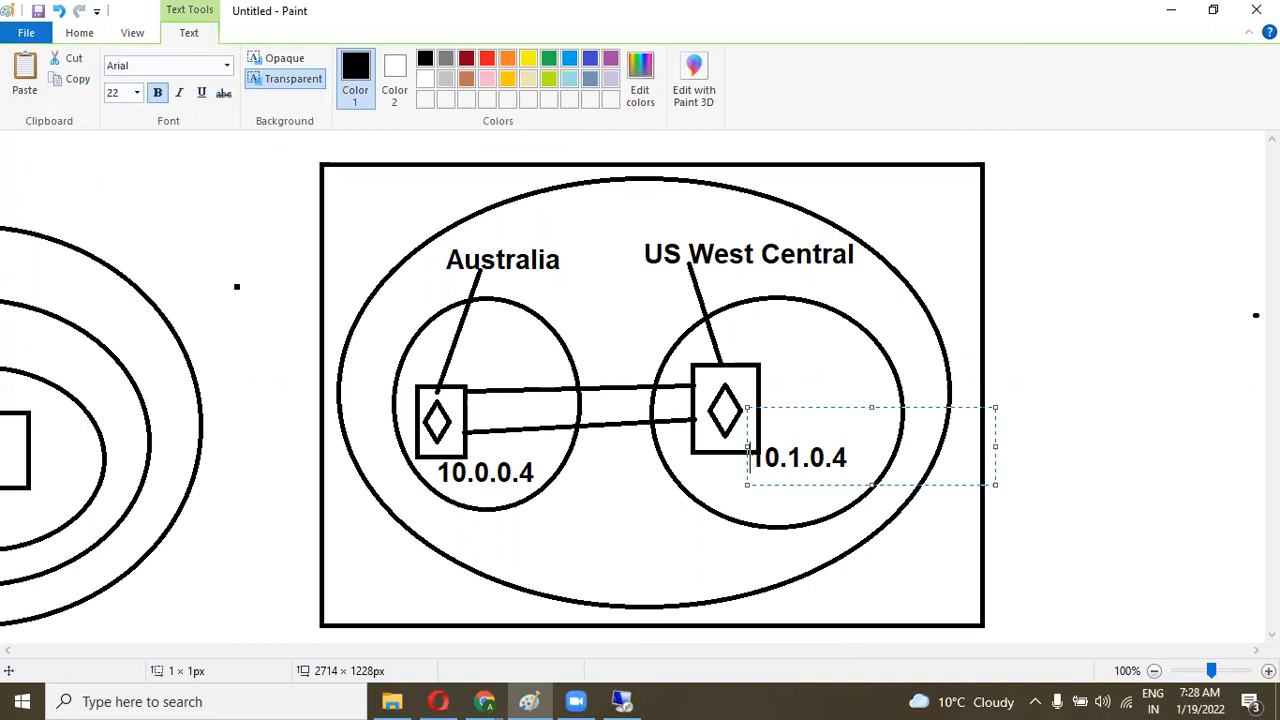
pyautogui.press('BackSpace')
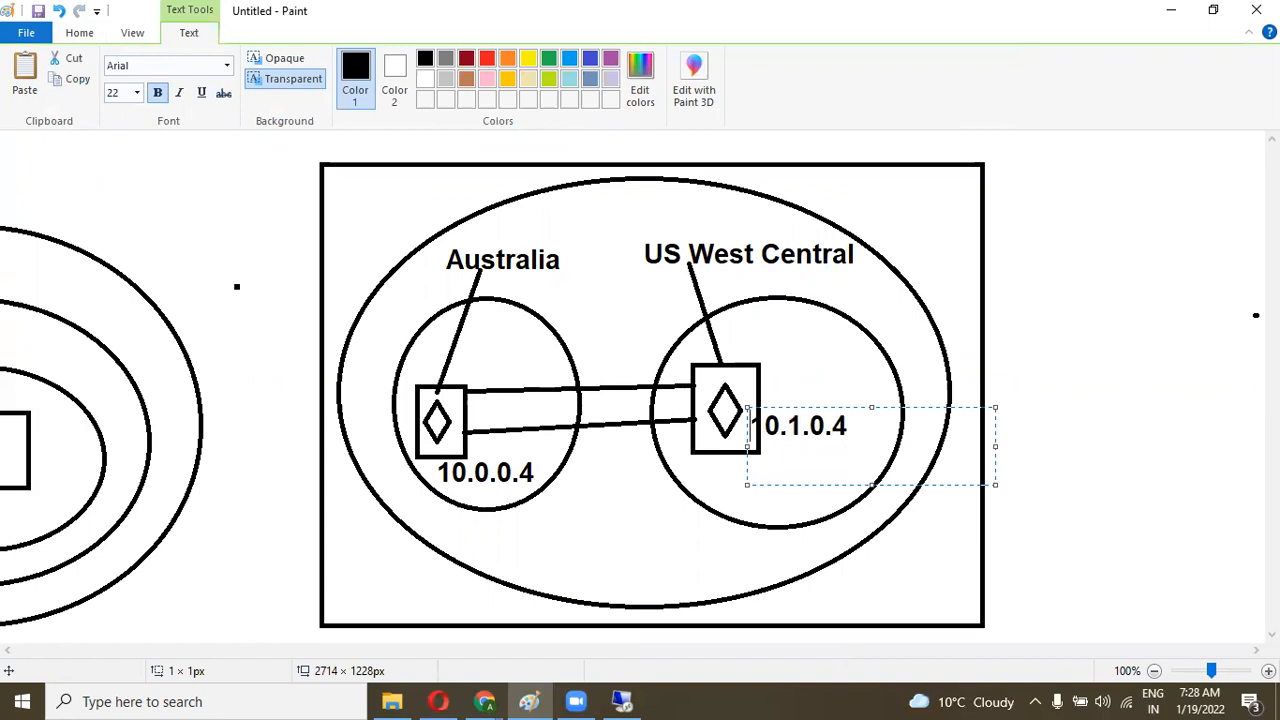
pyautogui.click(814, 357)
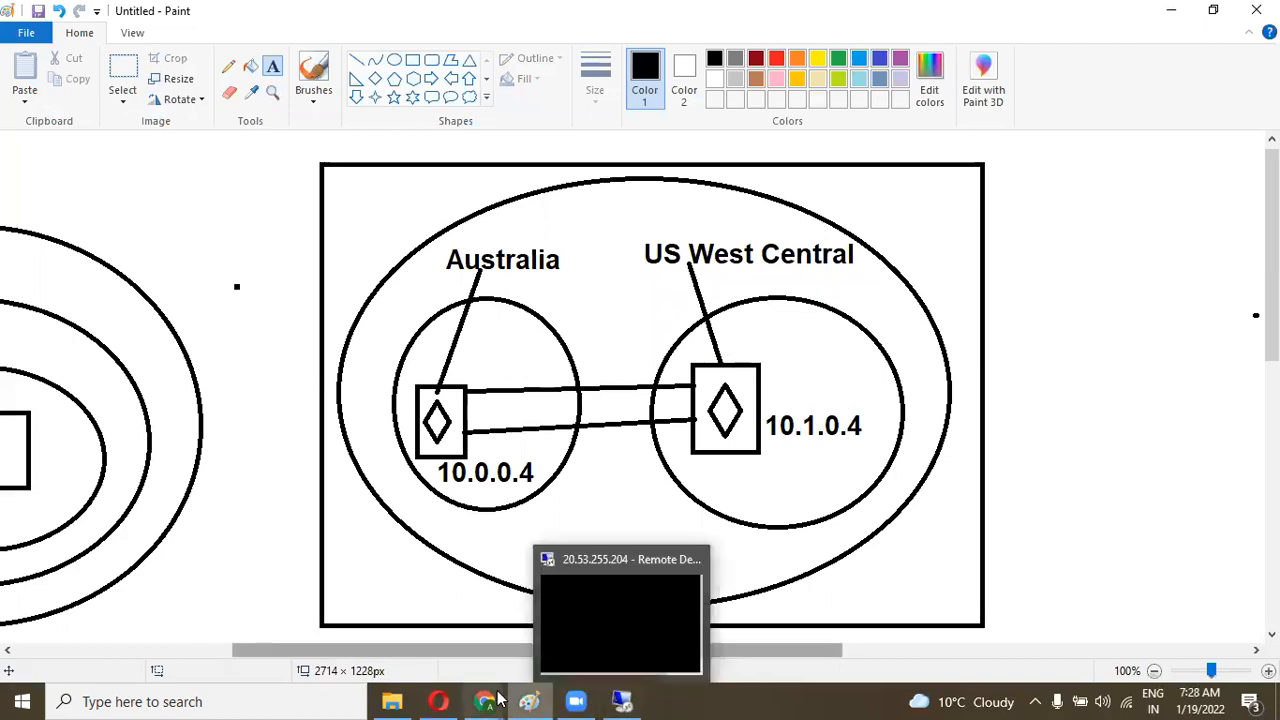
# Copy vm02's public IP 13.77.208.219 from its portal overview
pyautogui.moveTo(490, 700)
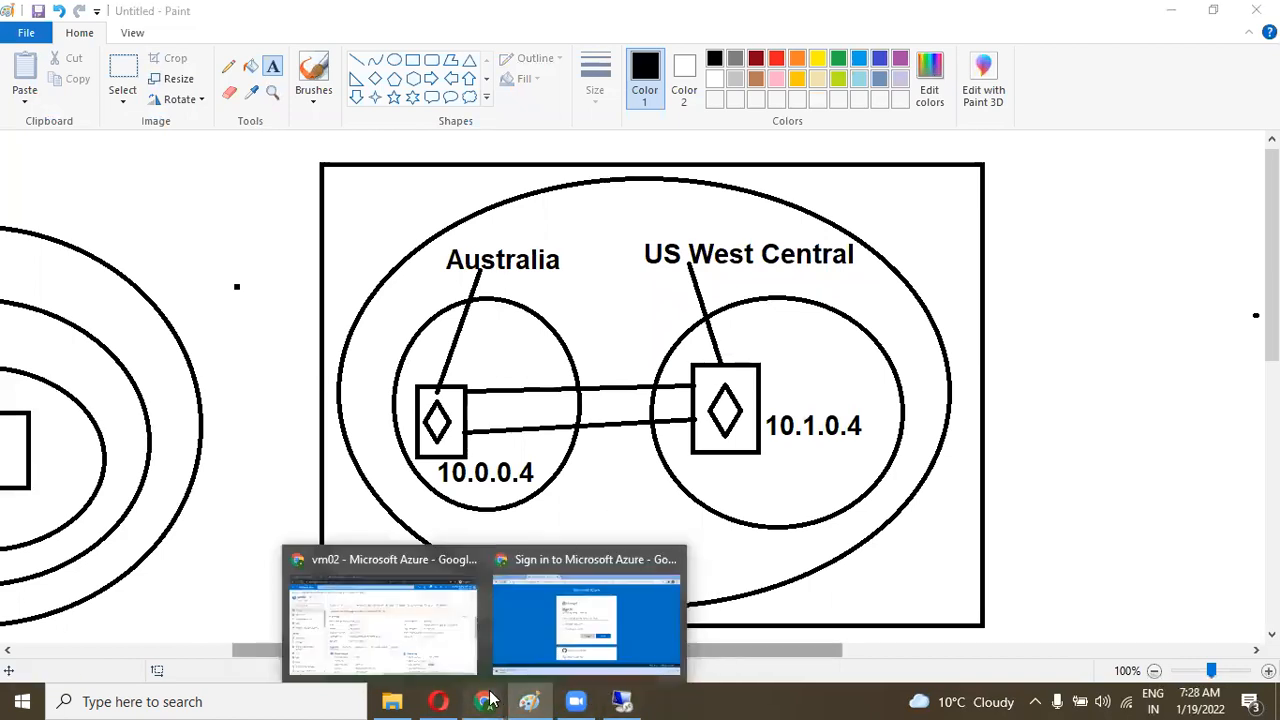
pyautogui.click(443, 641)
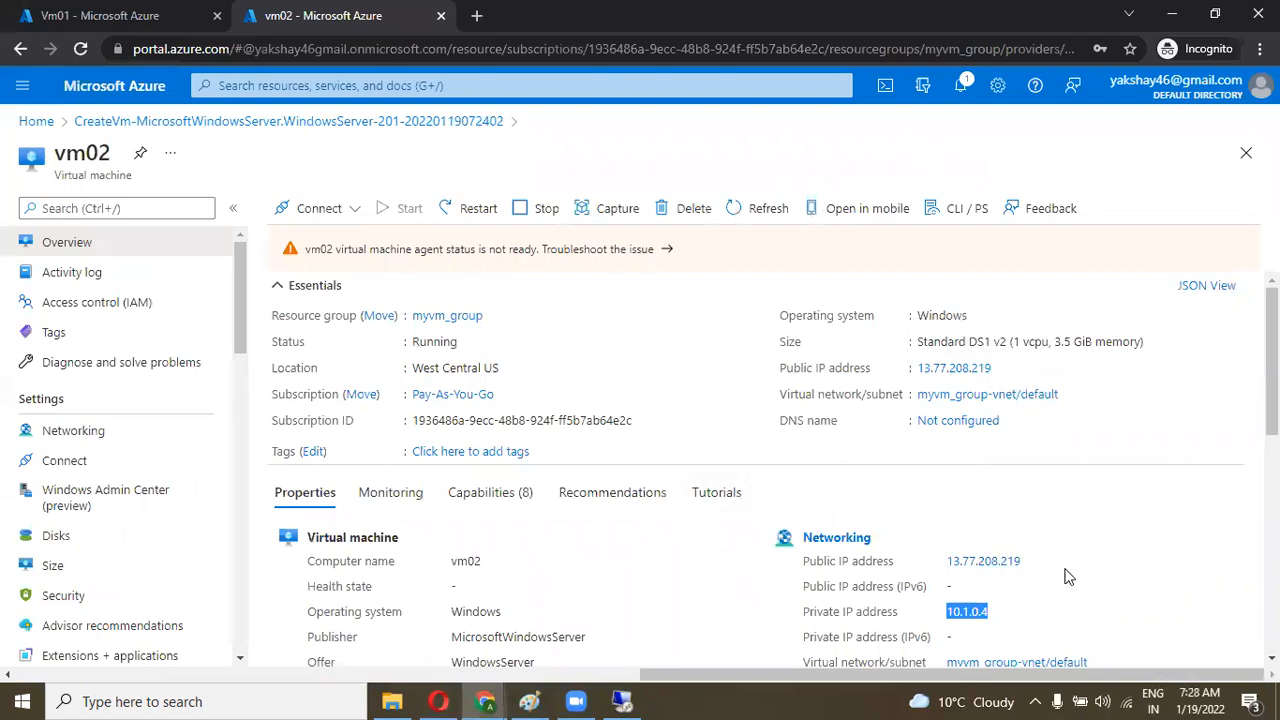
pyautogui.click(1003, 369)
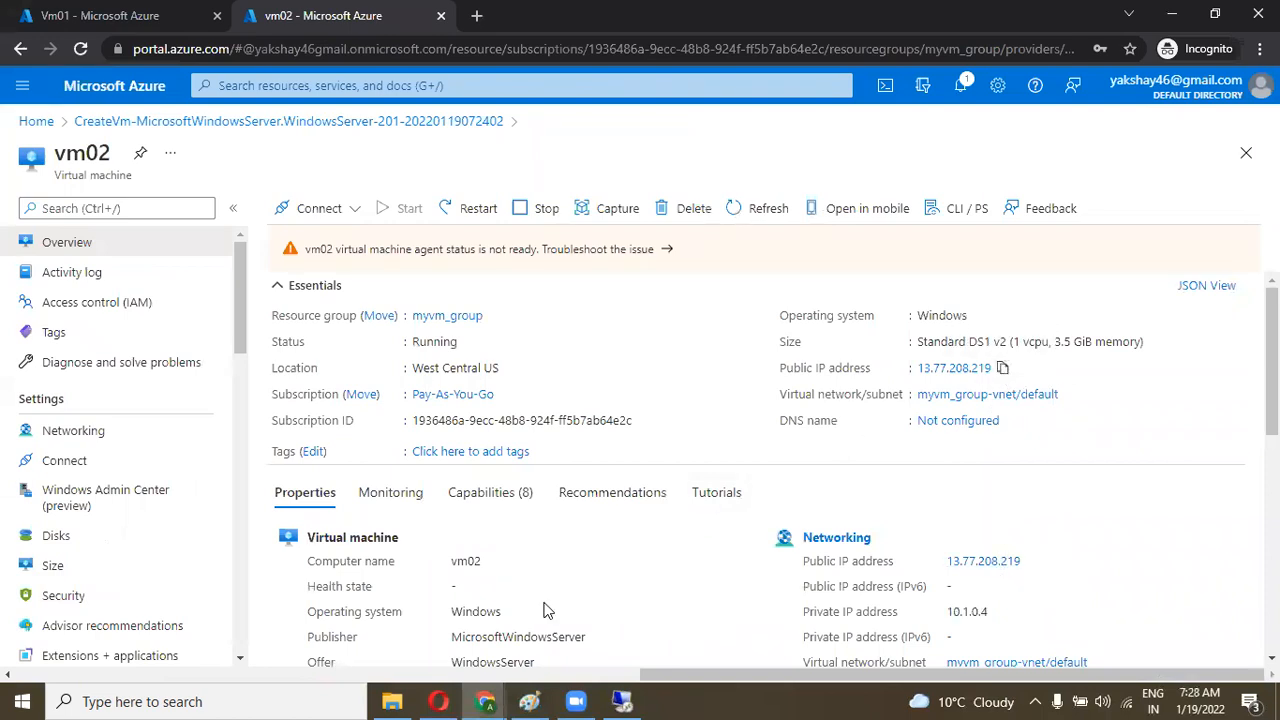
# Open Remote Desktop to 13.77.208.219, sign in as azureuser, and accept the certificate
pyautogui.click(253, 703)
pyautogui.write('rdp')
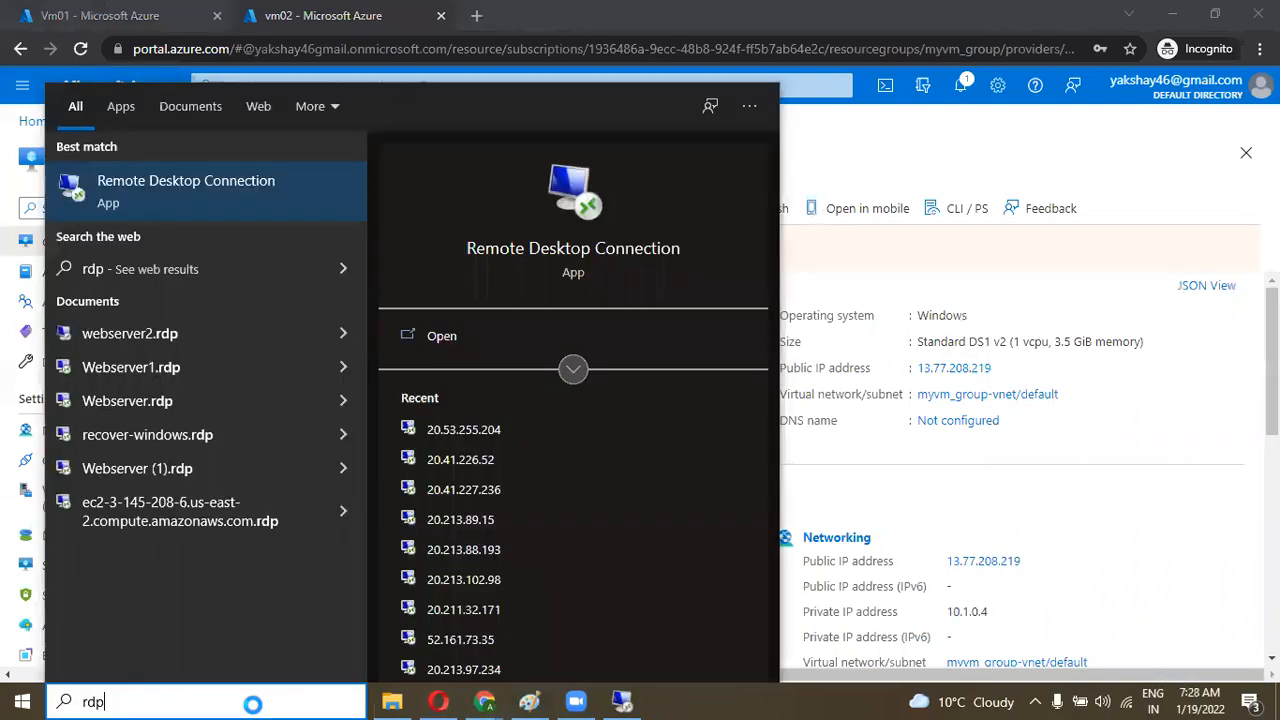
pyautogui.press('Return')
pyautogui.hotkey('ctrl', 'v')
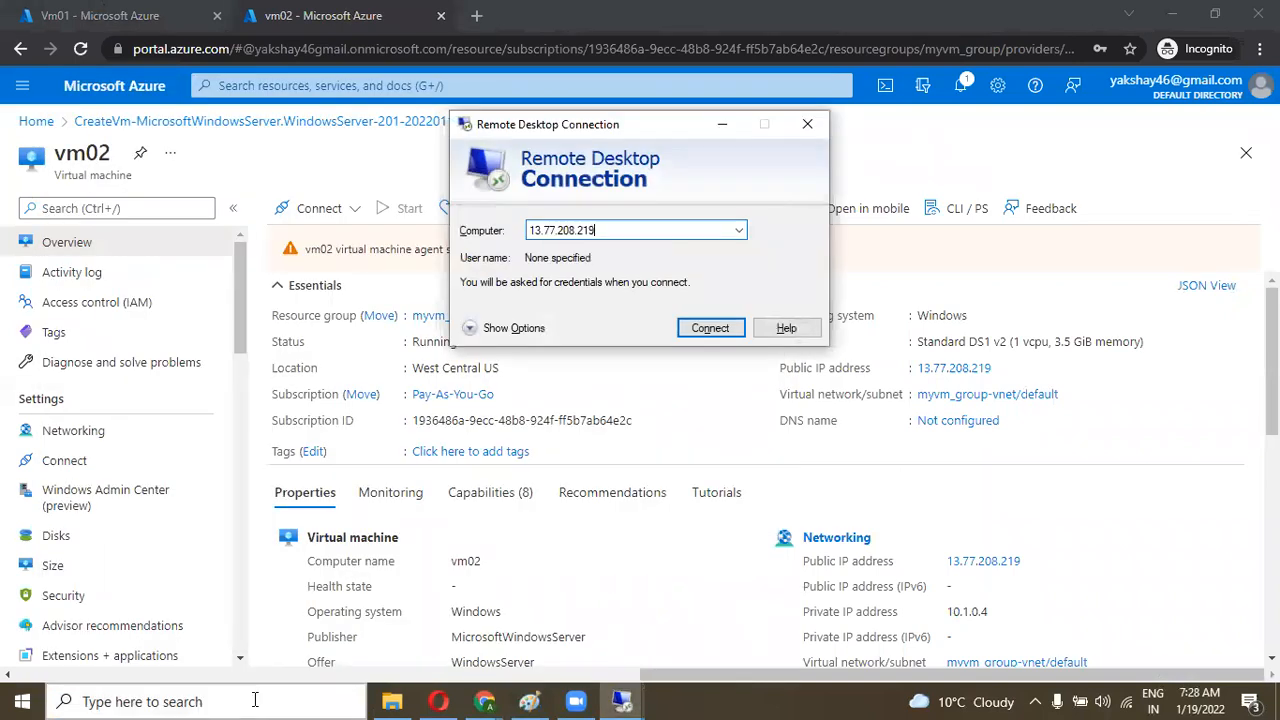
pyautogui.press('Return')
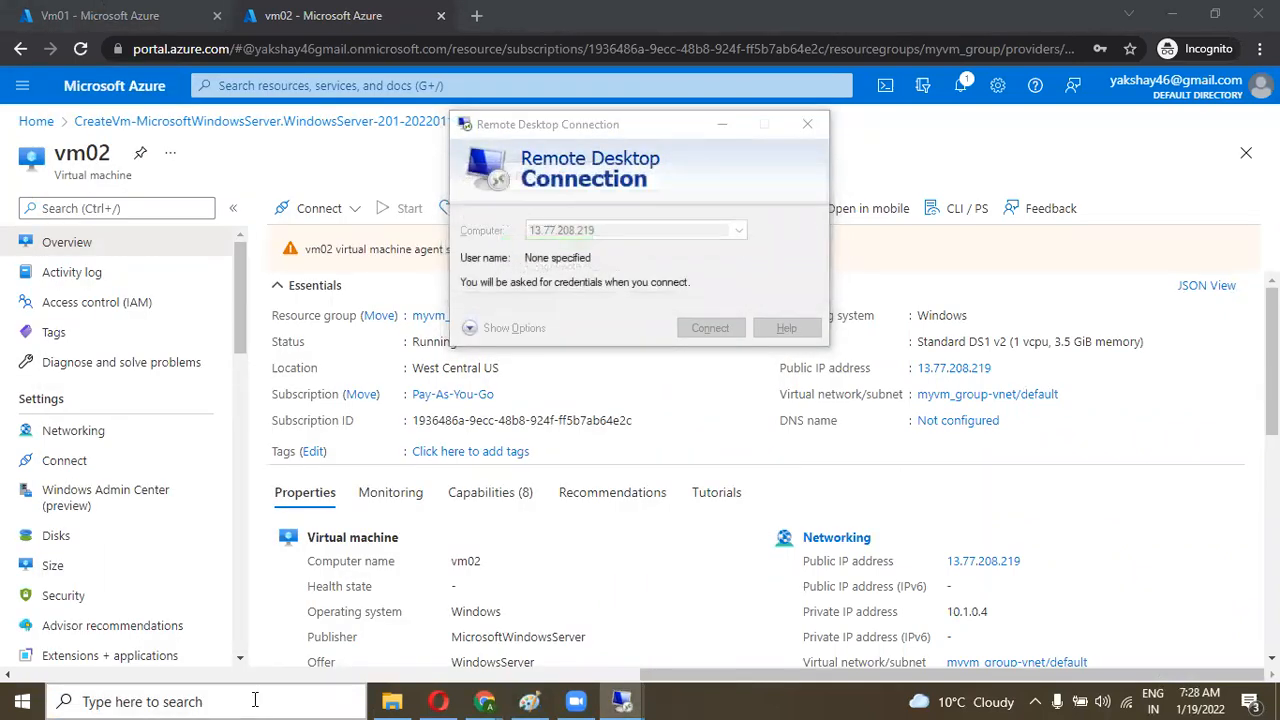
pyautogui.write('azureuser')
pyautogui.press('Tab')
pyautogui.press('capslock')
pyautogui.write('A')
pyautogui.press('capslock')
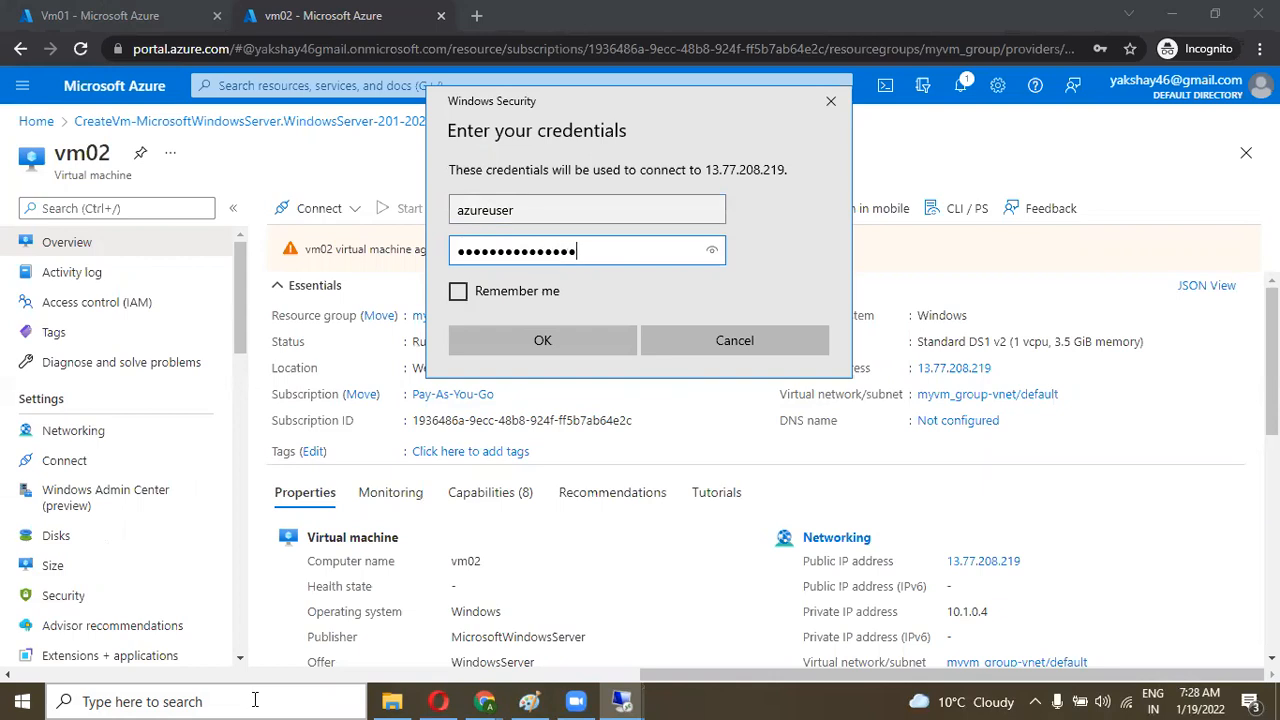
pyautogui.click(516, 341)
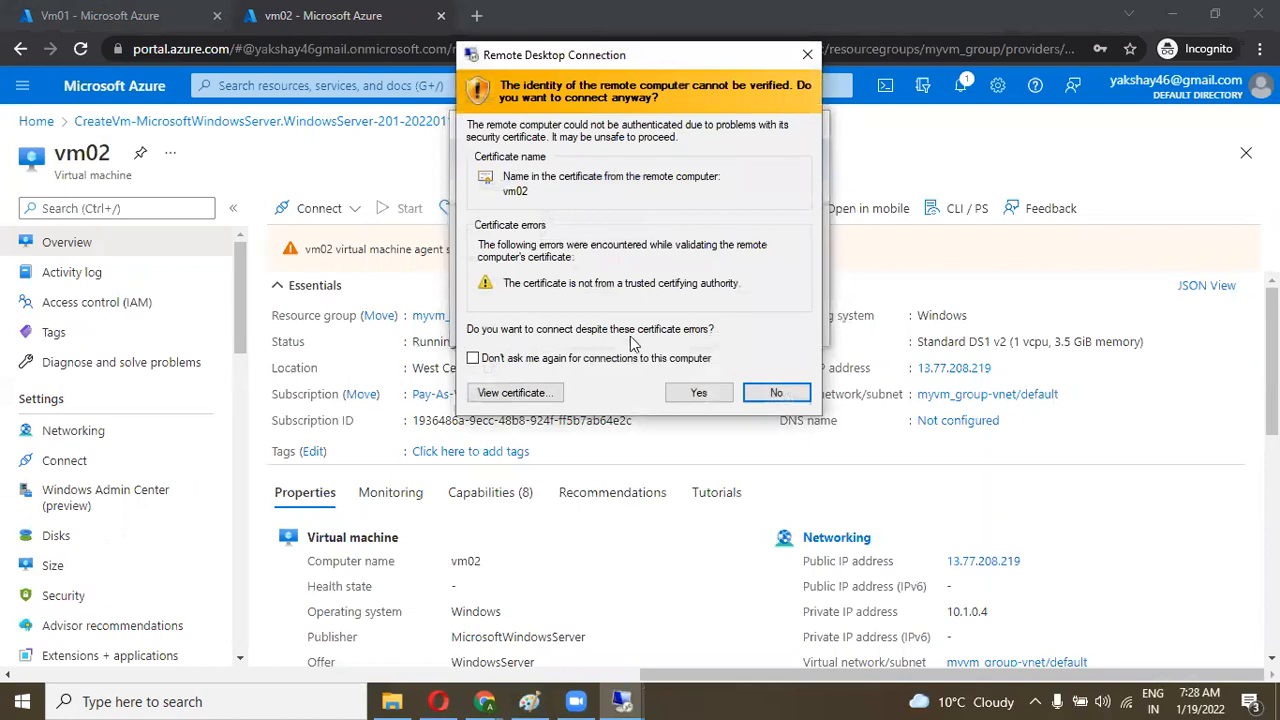
pyautogui.click(697, 393)
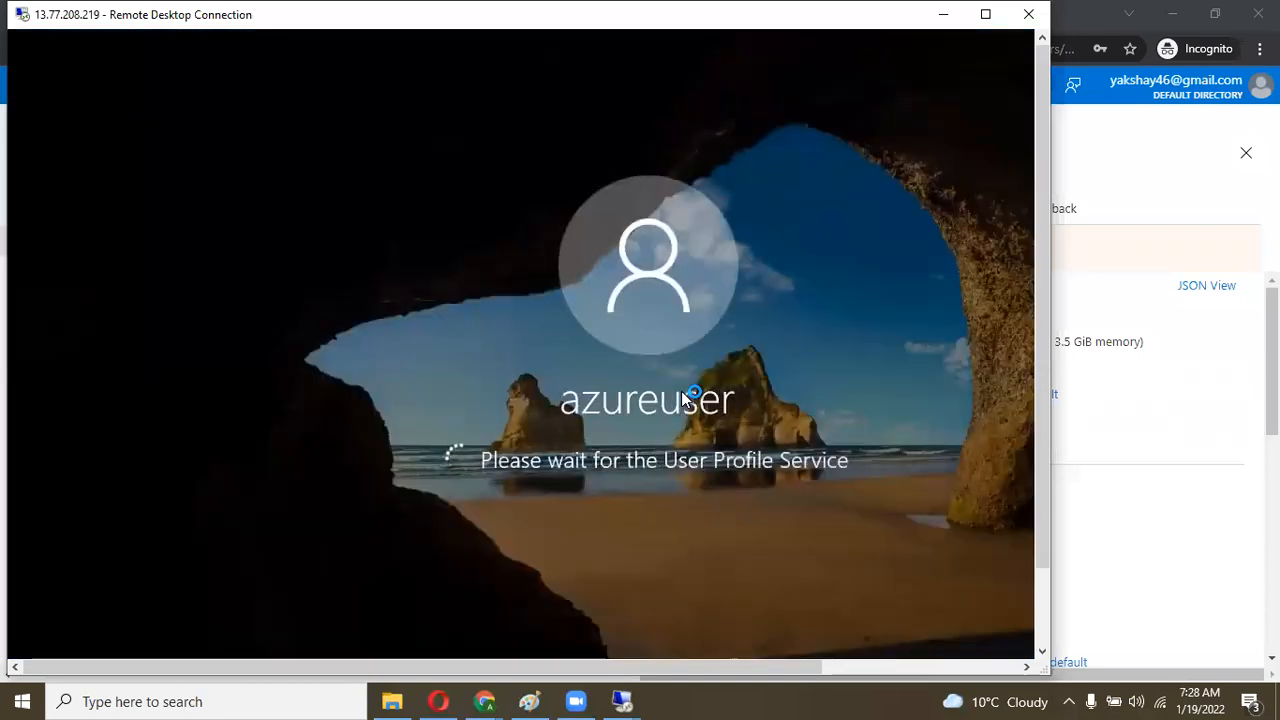
# Bring the 20.53.255.204 remote session to the front
pyautogui.click(624, 698)
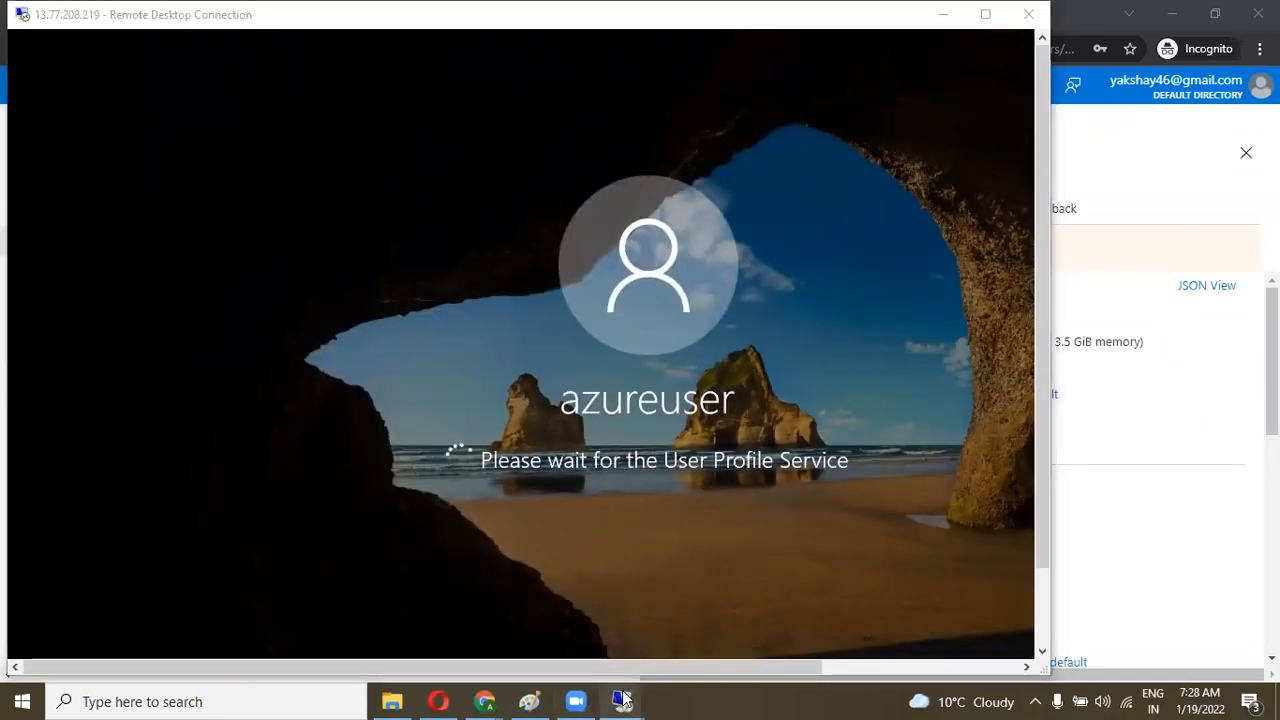
pyautogui.moveTo(624, 698)
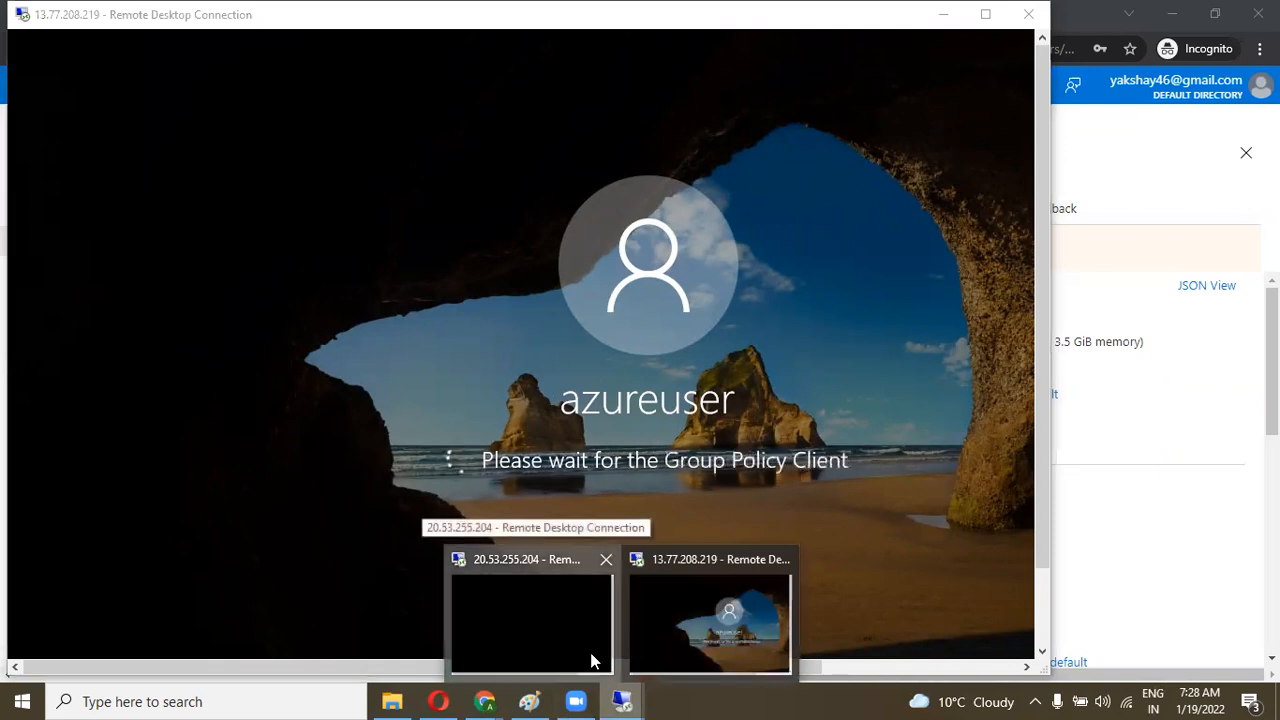
pyautogui.click(595, 660)
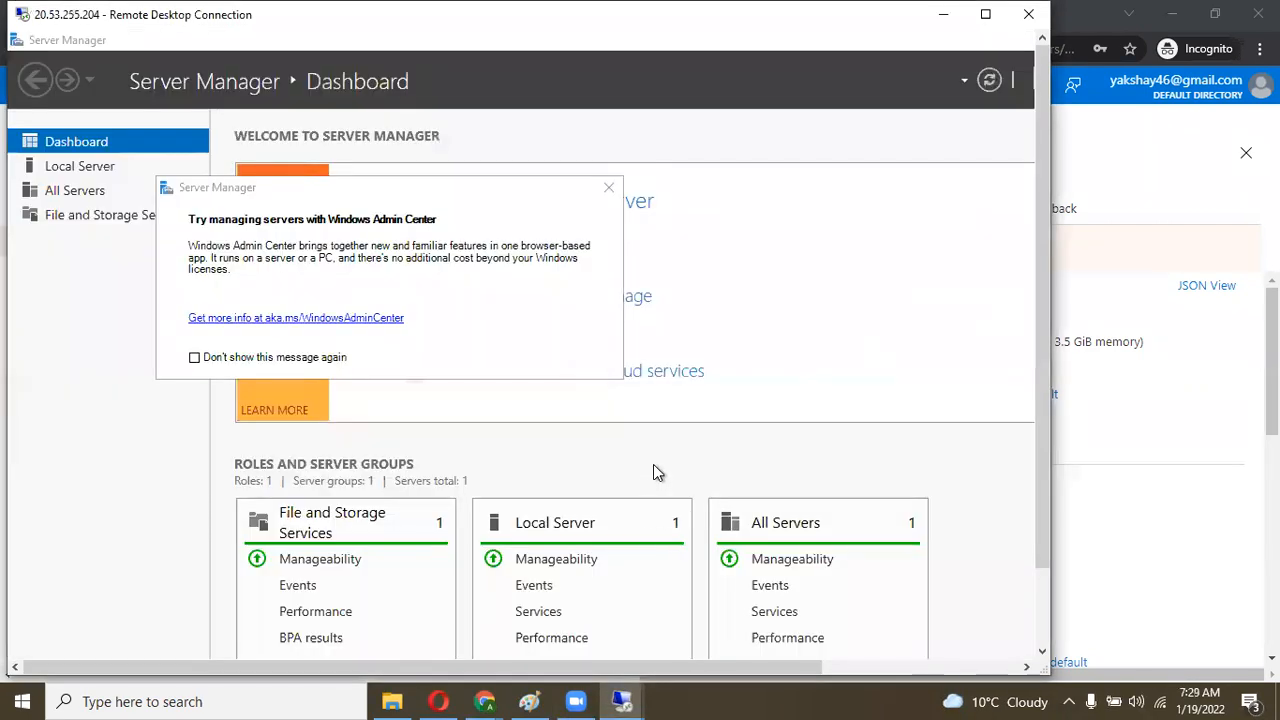
# Maximise the 20.53.255.204 session, close Server Manager, and search for firewall
pyautogui.click(985, 14)
pyautogui.click(1257, 10)
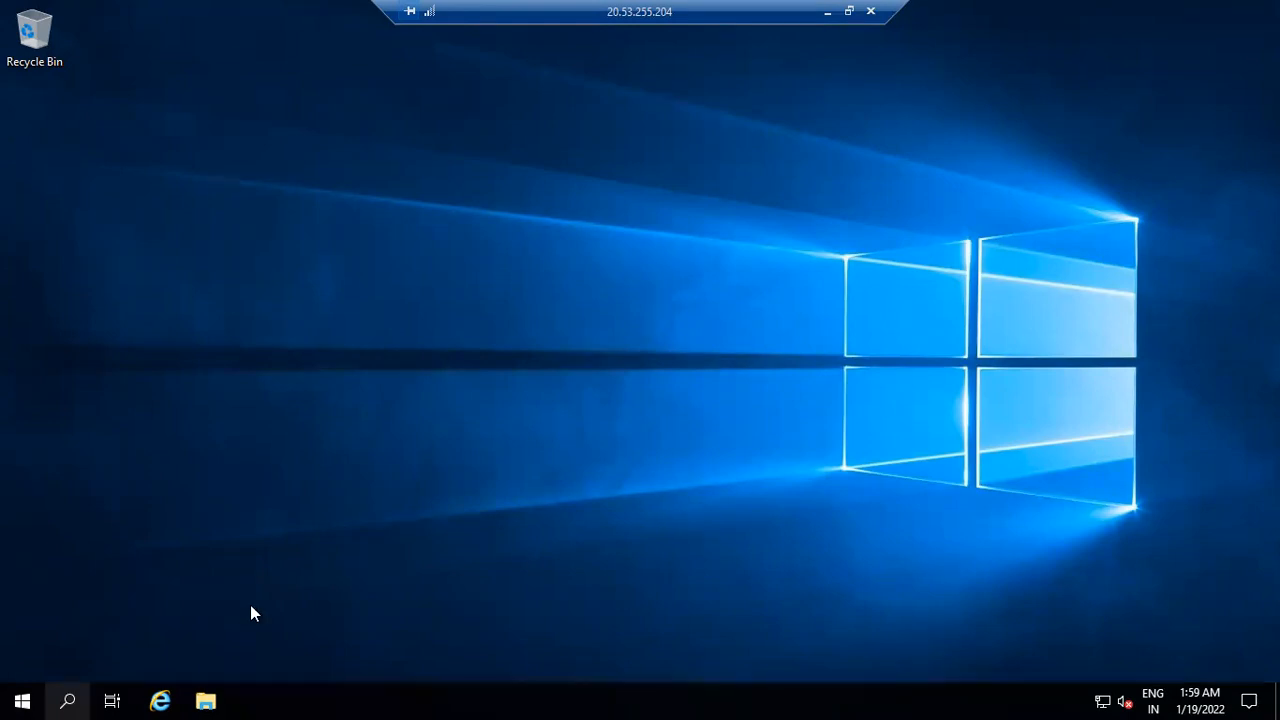
pyautogui.click(60, 692)
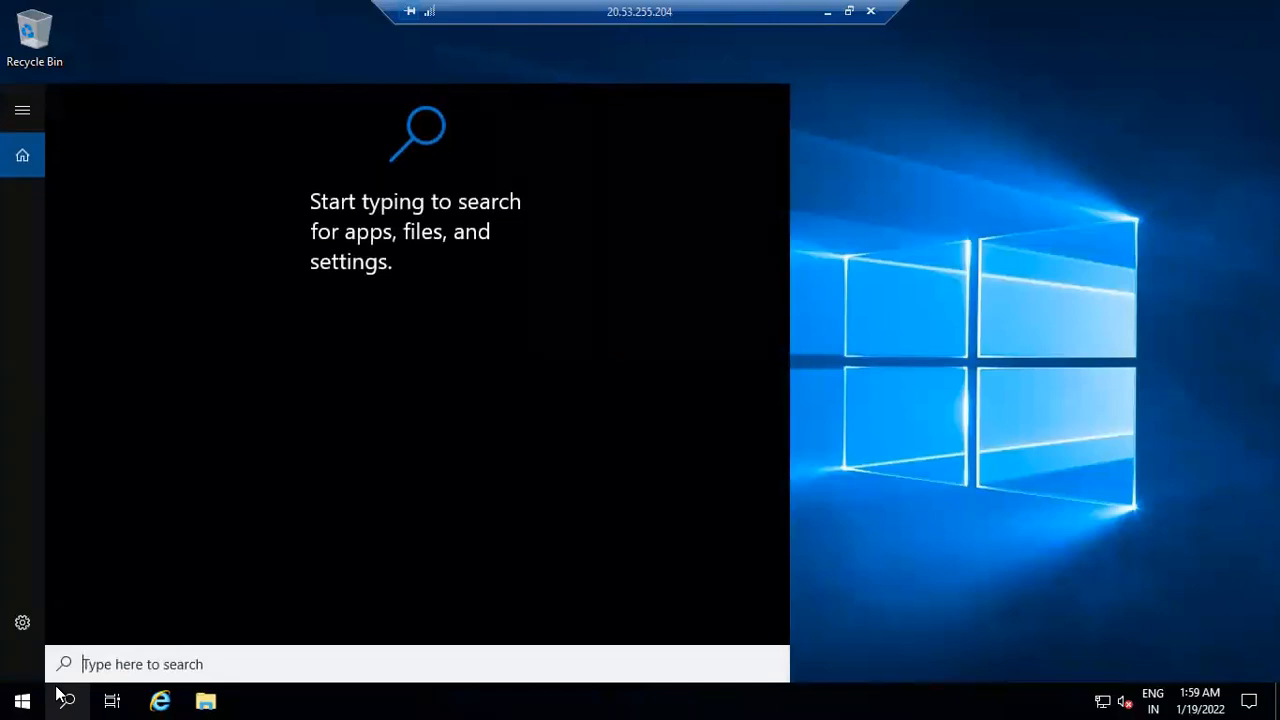
pyautogui.write('a')
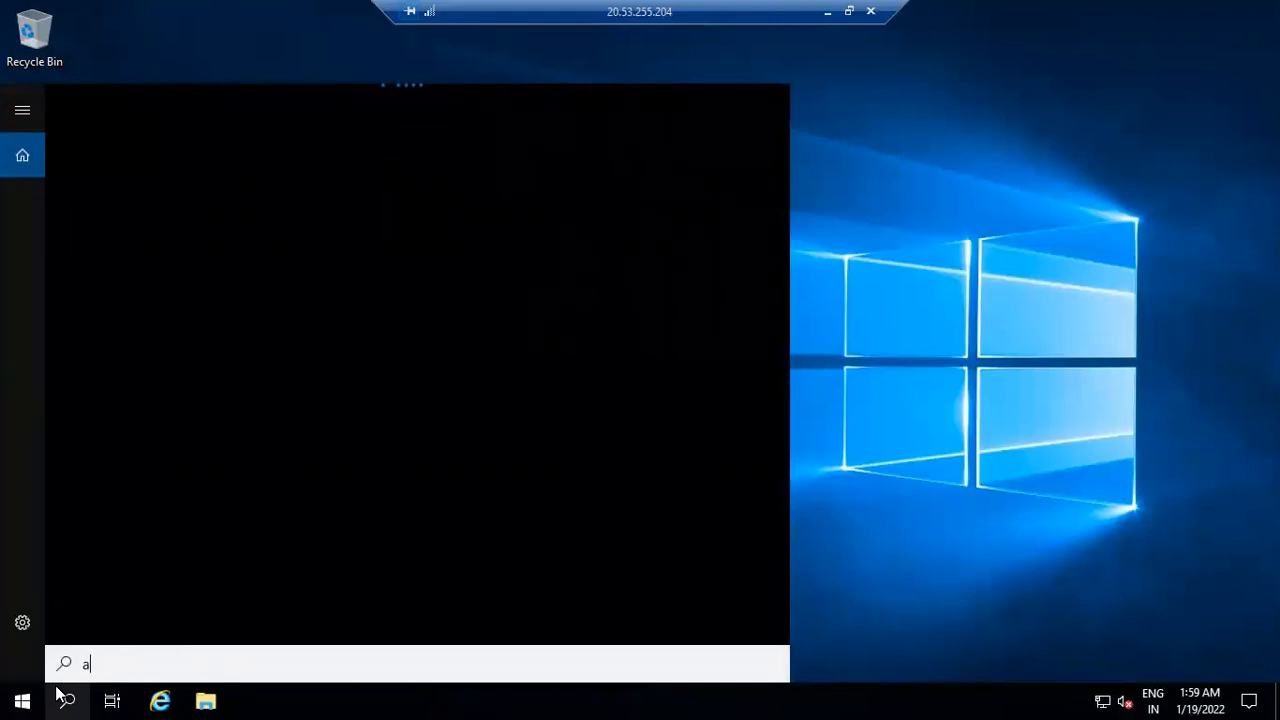
pyautogui.write('zur')
pyautogui.press('BackSpace')
pyautogui.press('BackSpace')
pyautogui.press('BackSpace')
pyautogui.write('ilr')
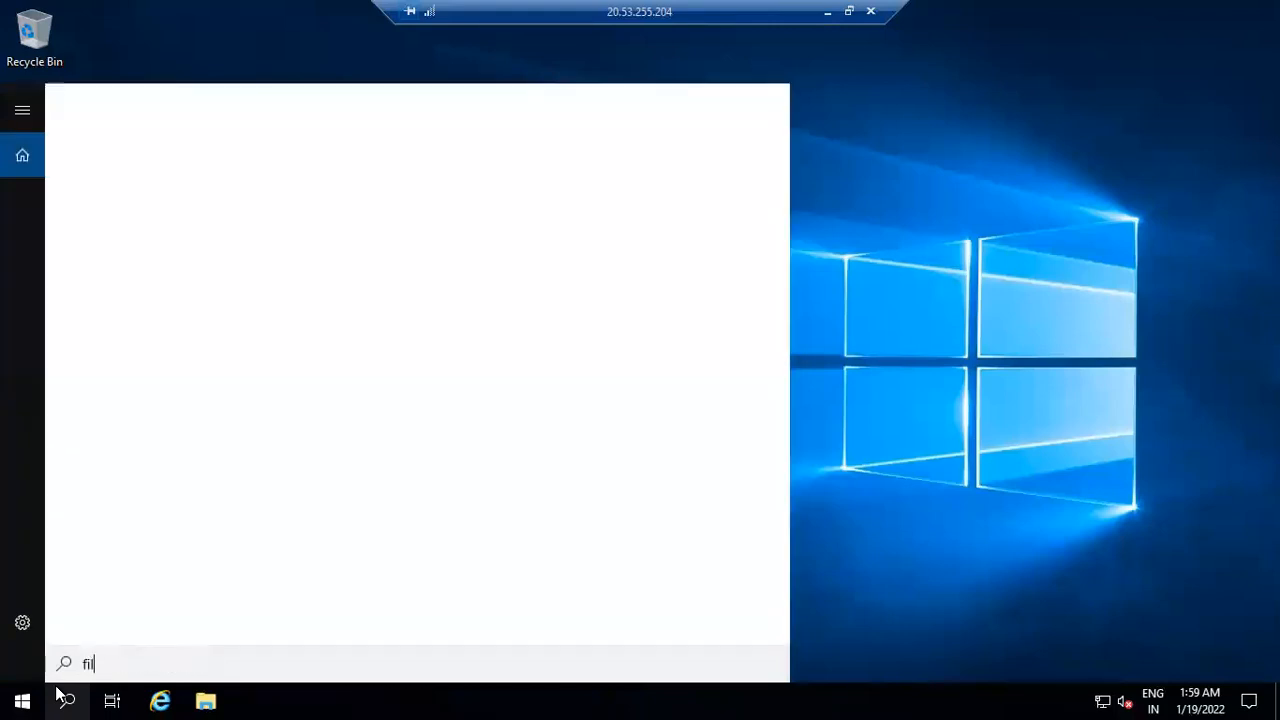
pyautogui.press('BackSpace')
pyautogui.press('BackSpace')
pyautogui.write('re')
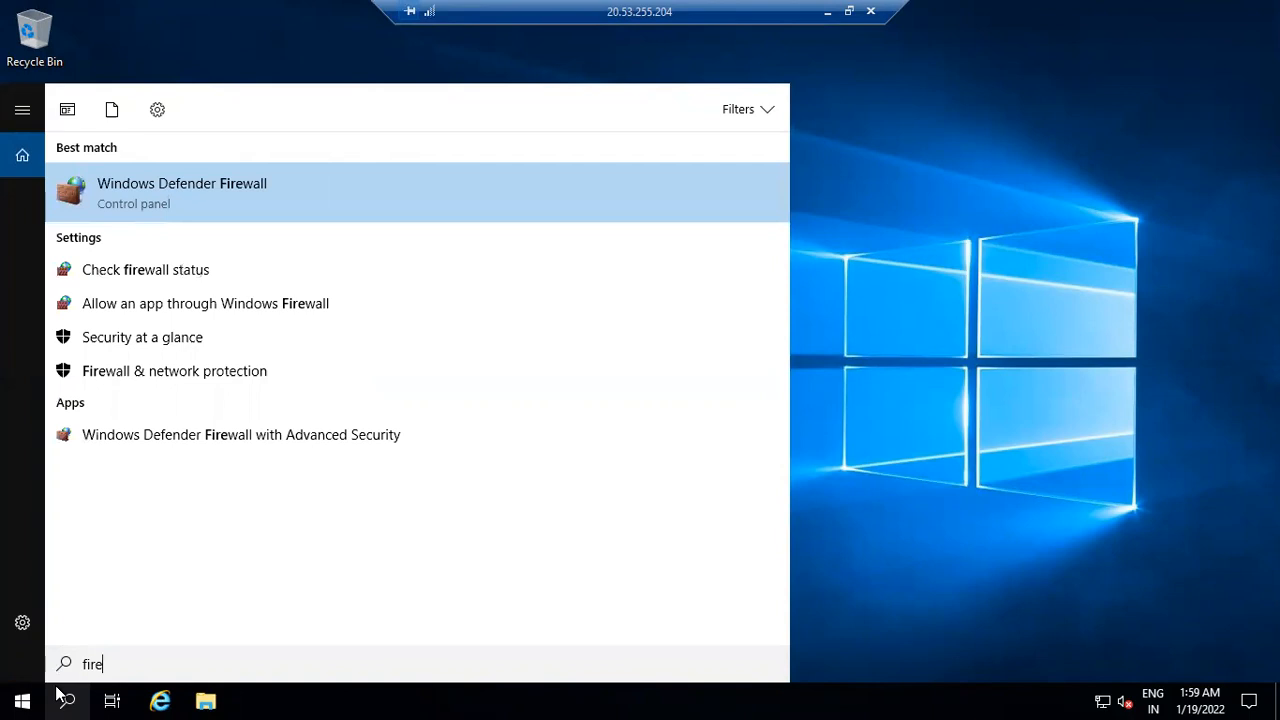
pyautogui.write('wall')
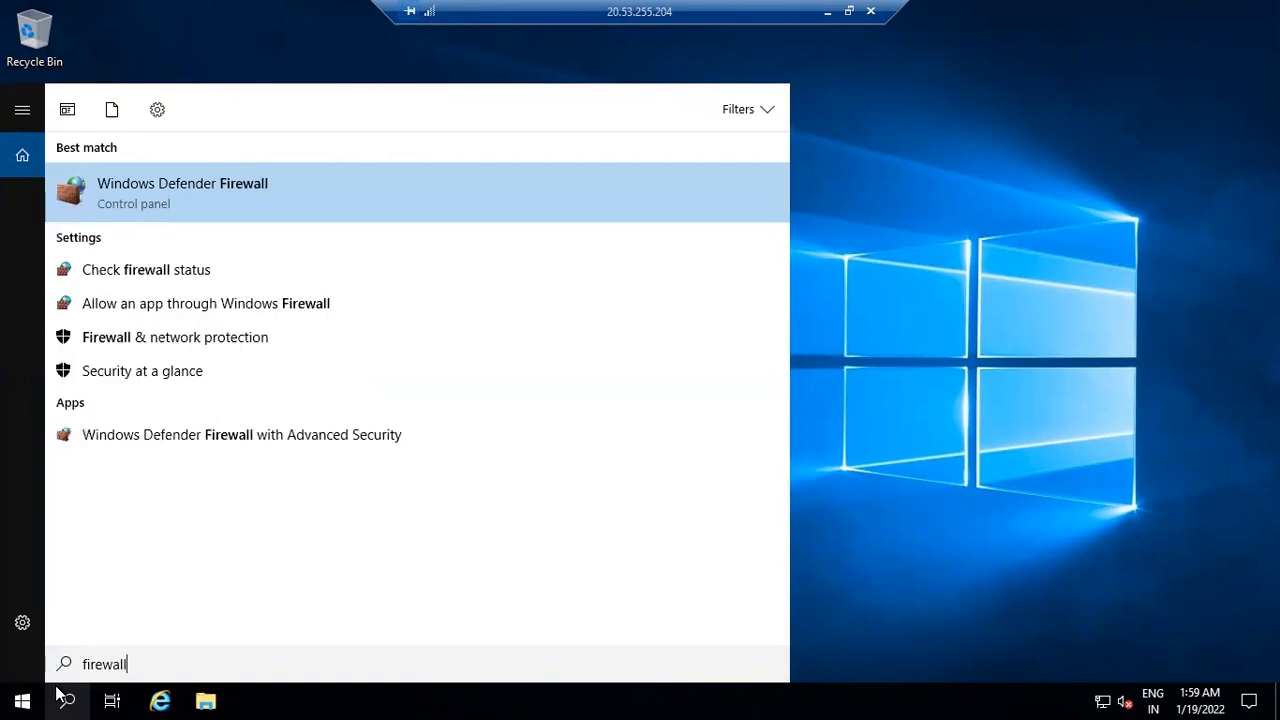
# Turn off Windows Defender Firewall for private and public networks, then minimise the session
pyautogui.click(194, 196)
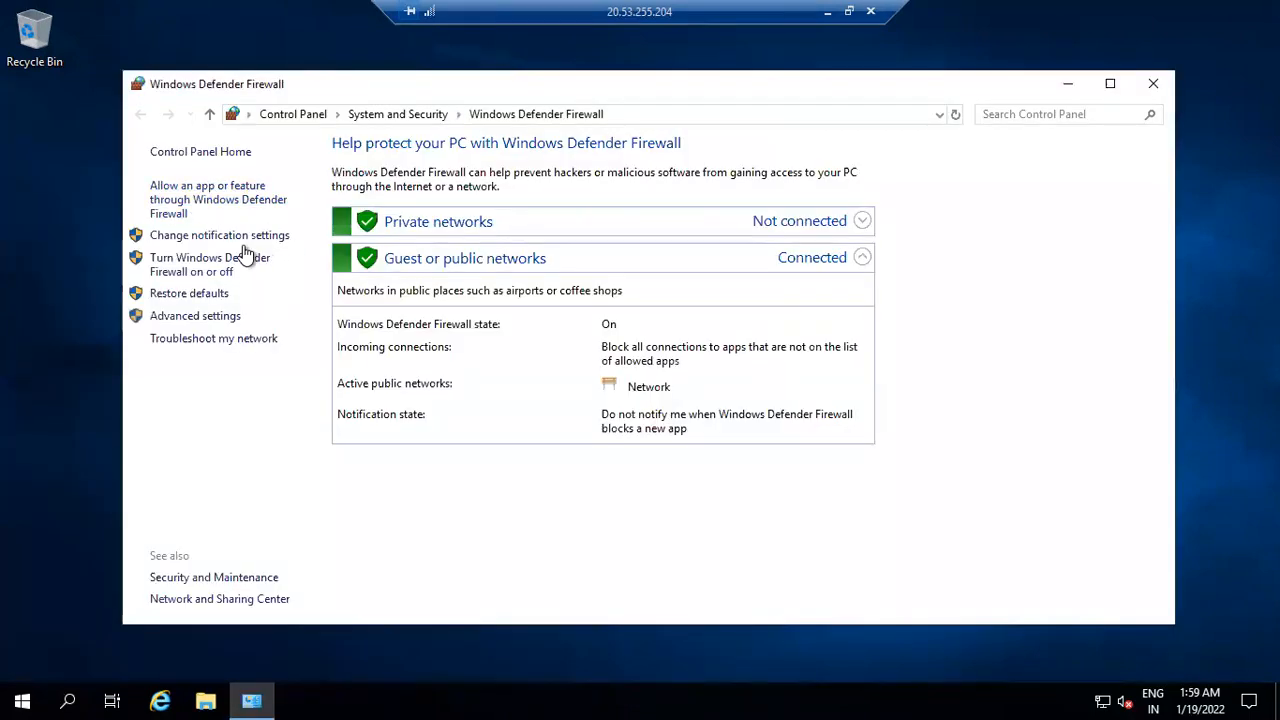
pyautogui.click(219, 270)
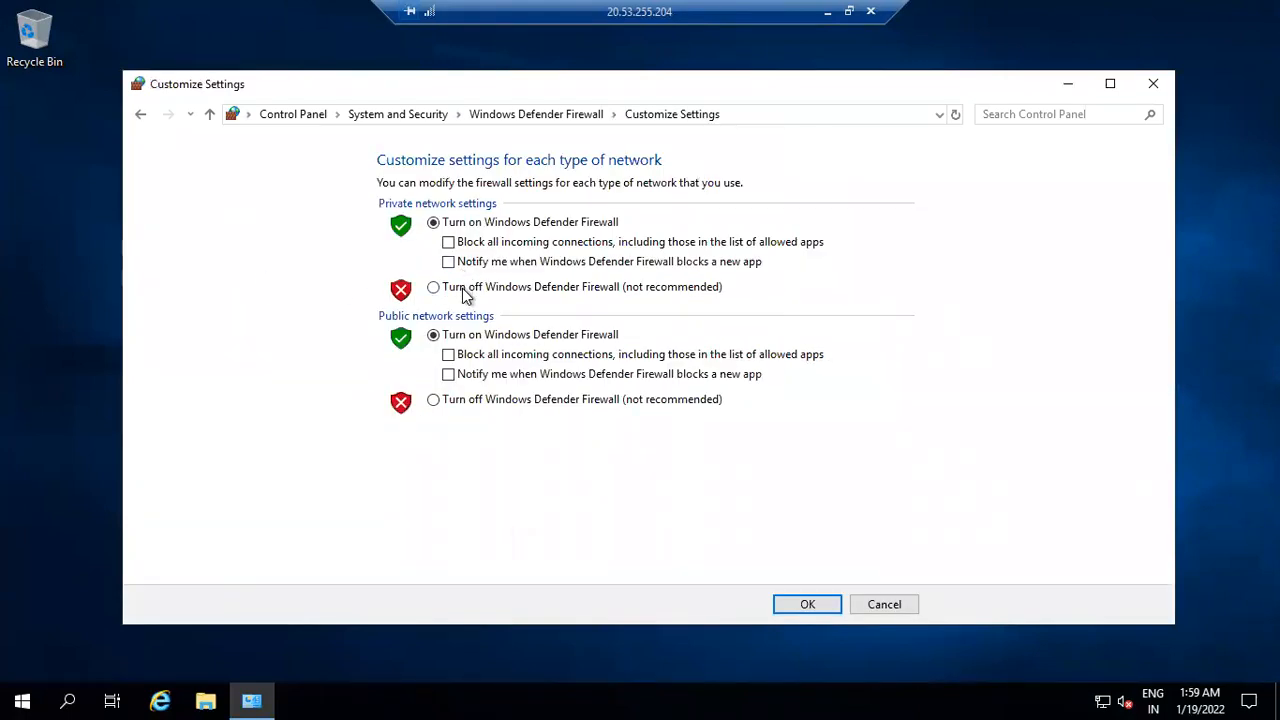
pyautogui.click(466, 289)
pyautogui.click(470, 402)
pyautogui.click(805, 606)
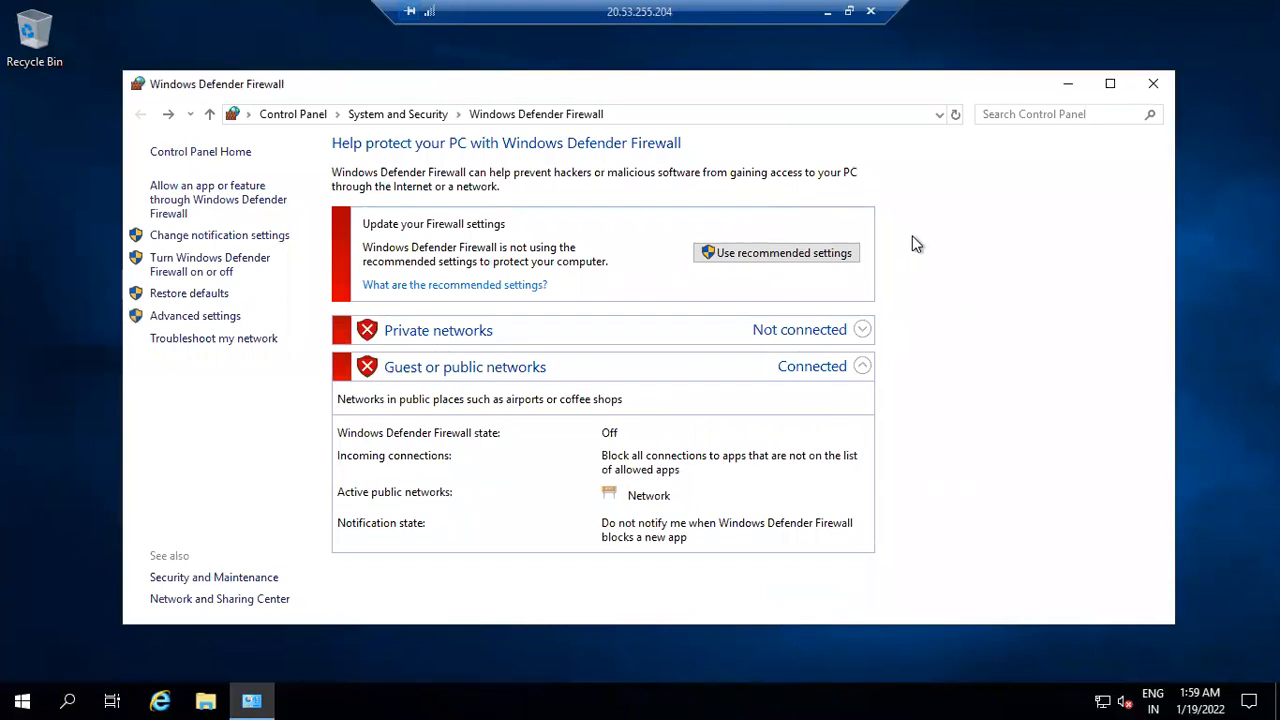
pyautogui.click(1153, 85)
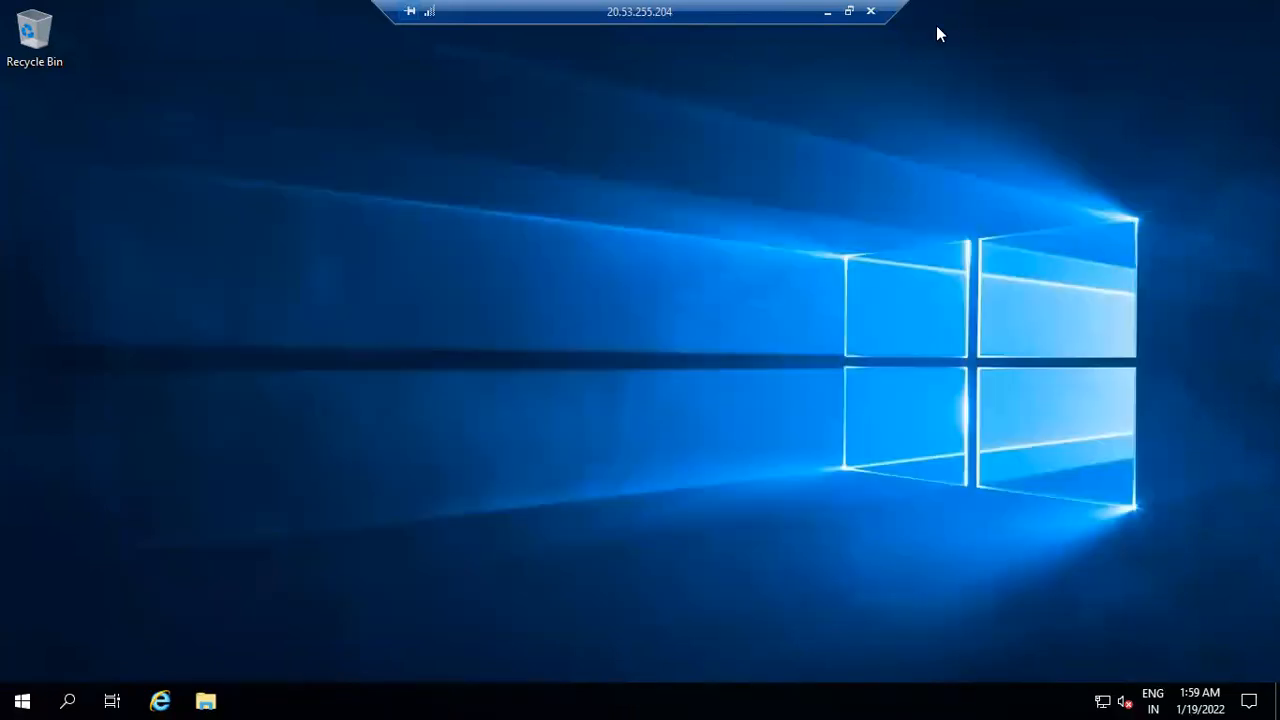
pyautogui.click(827, 11)
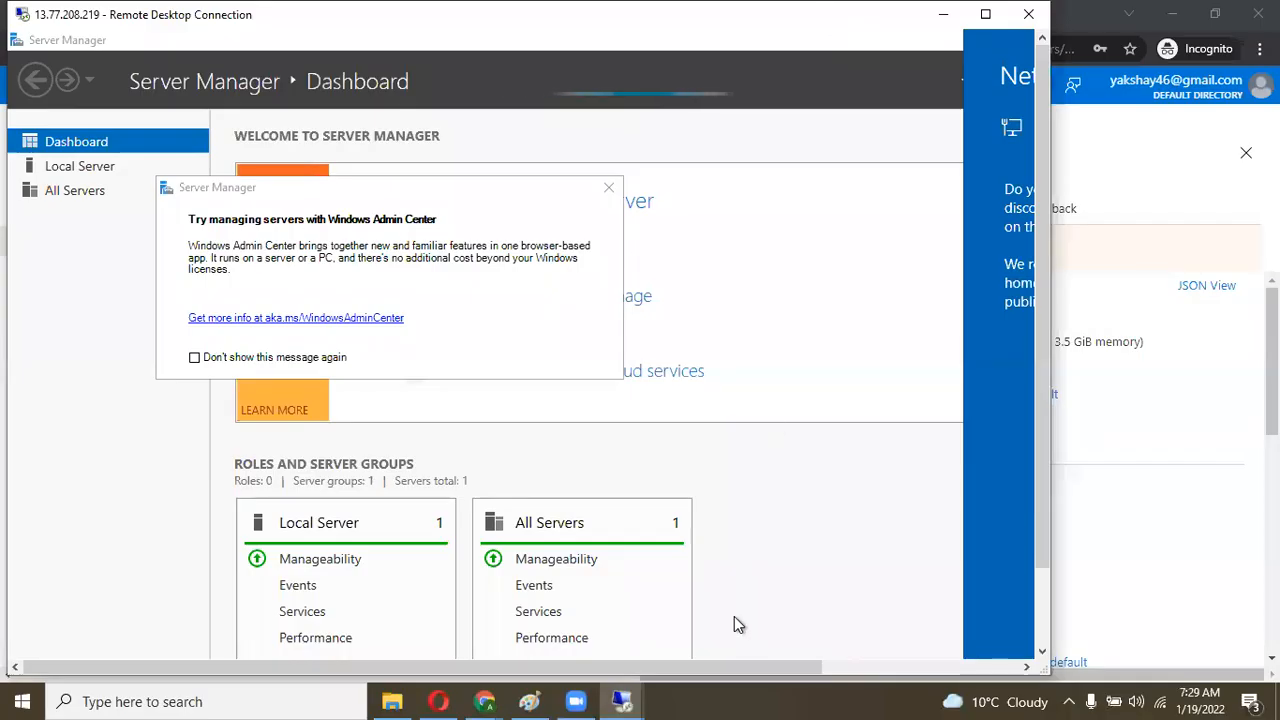
# Make the 13.77.208.219 vm02 session full screen, close Server Manager, and open Windows search
pyautogui.click(625, 701)
pyautogui.click(63, 517)
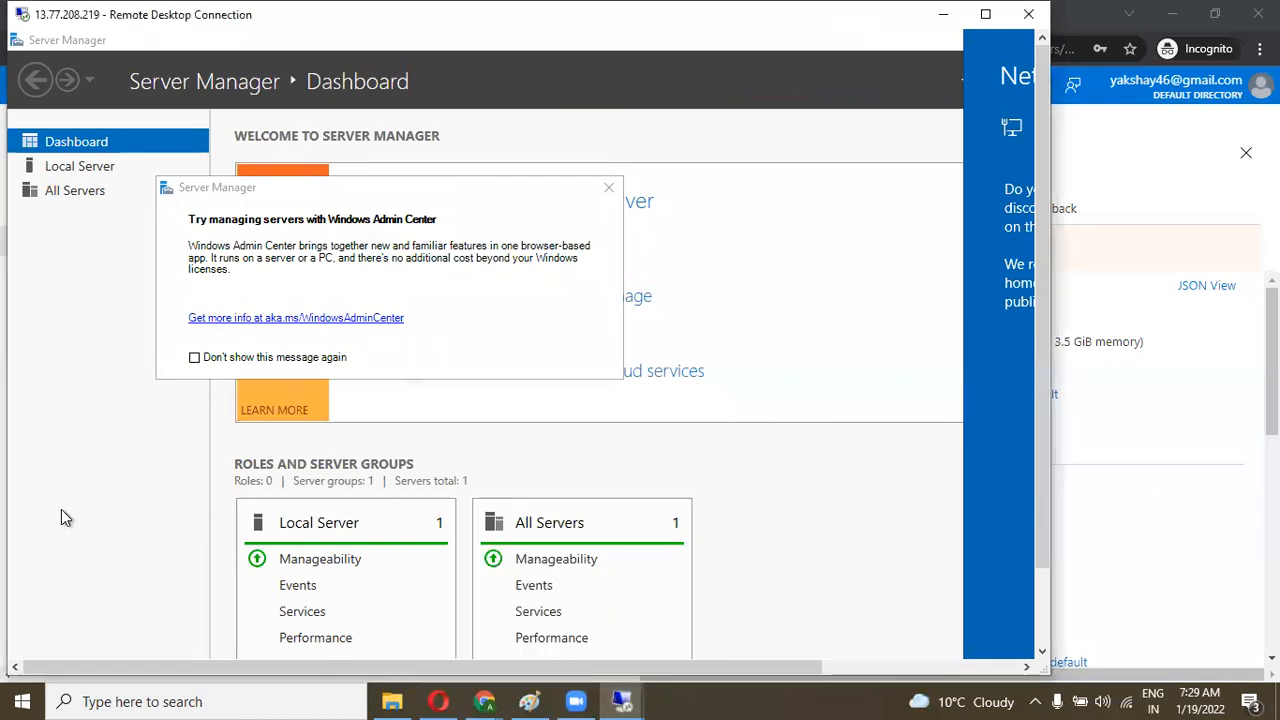
pyautogui.click(985, 14)
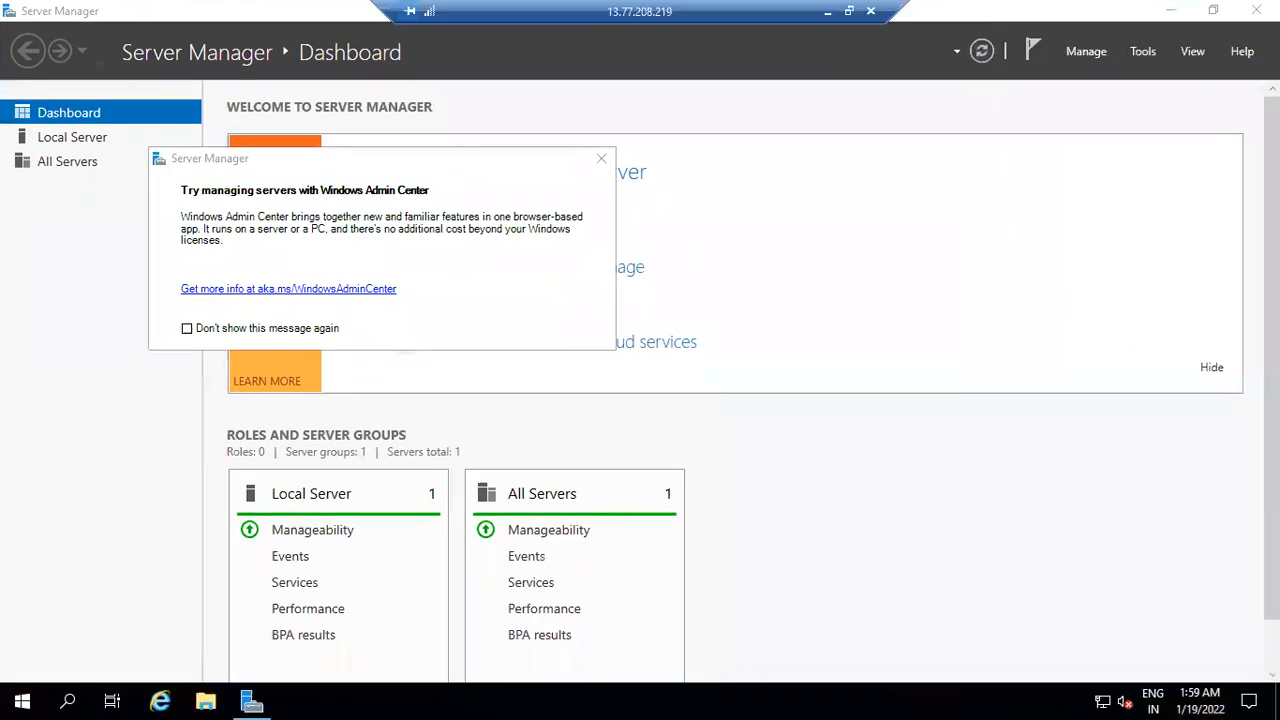
pyautogui.click(1256, 10)
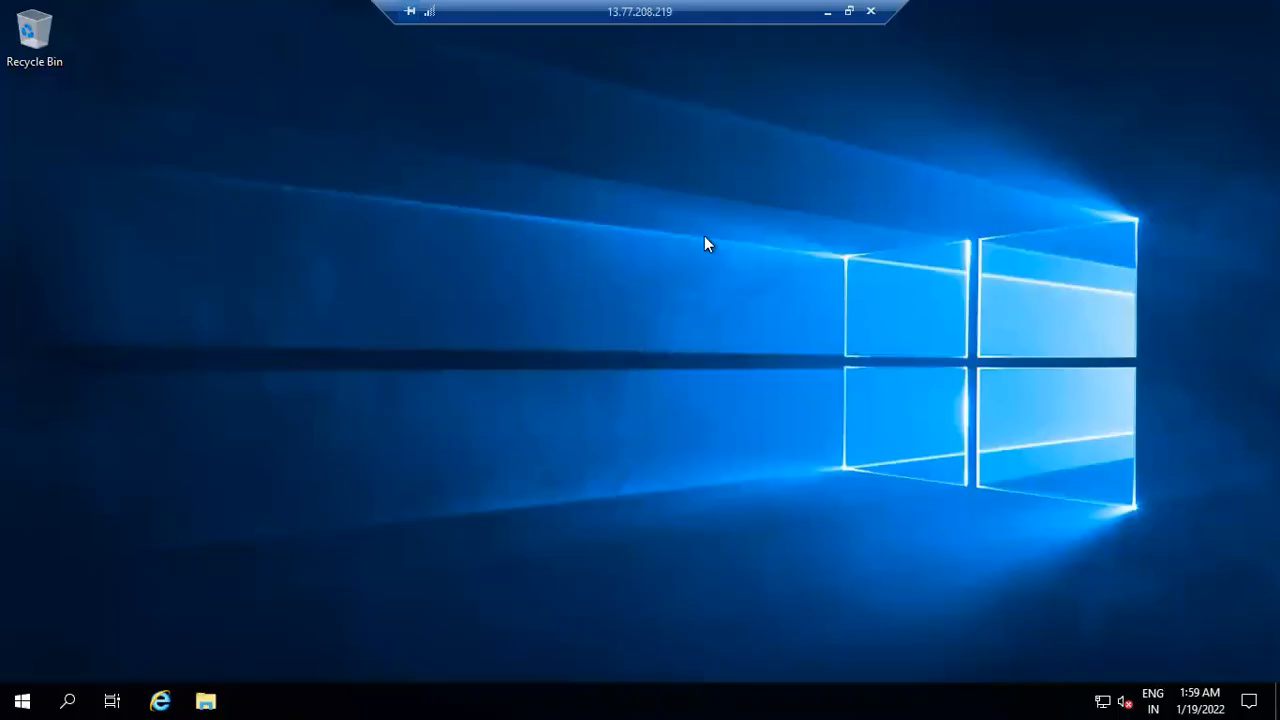
pyautogui.click(66, 699)
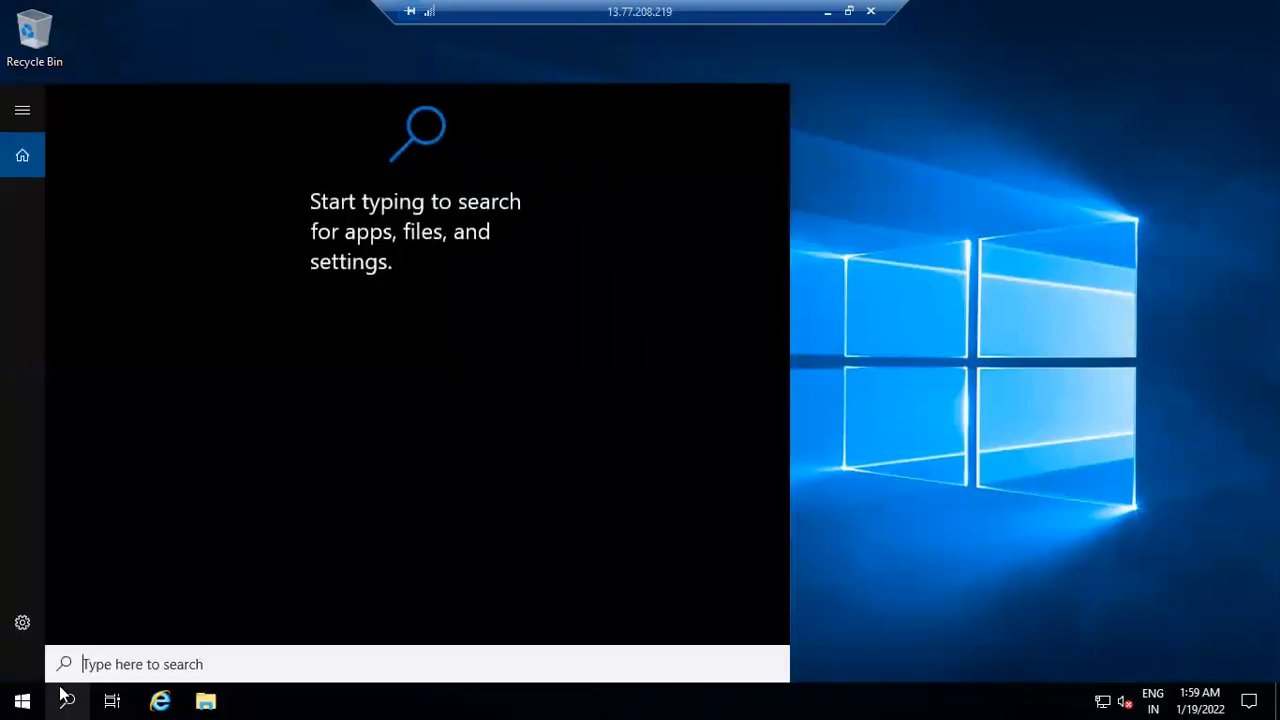
# Search 'firewall' and turn Windows Defender Firewall off for private and public networks on vm02
pyautogui.write('firewa')
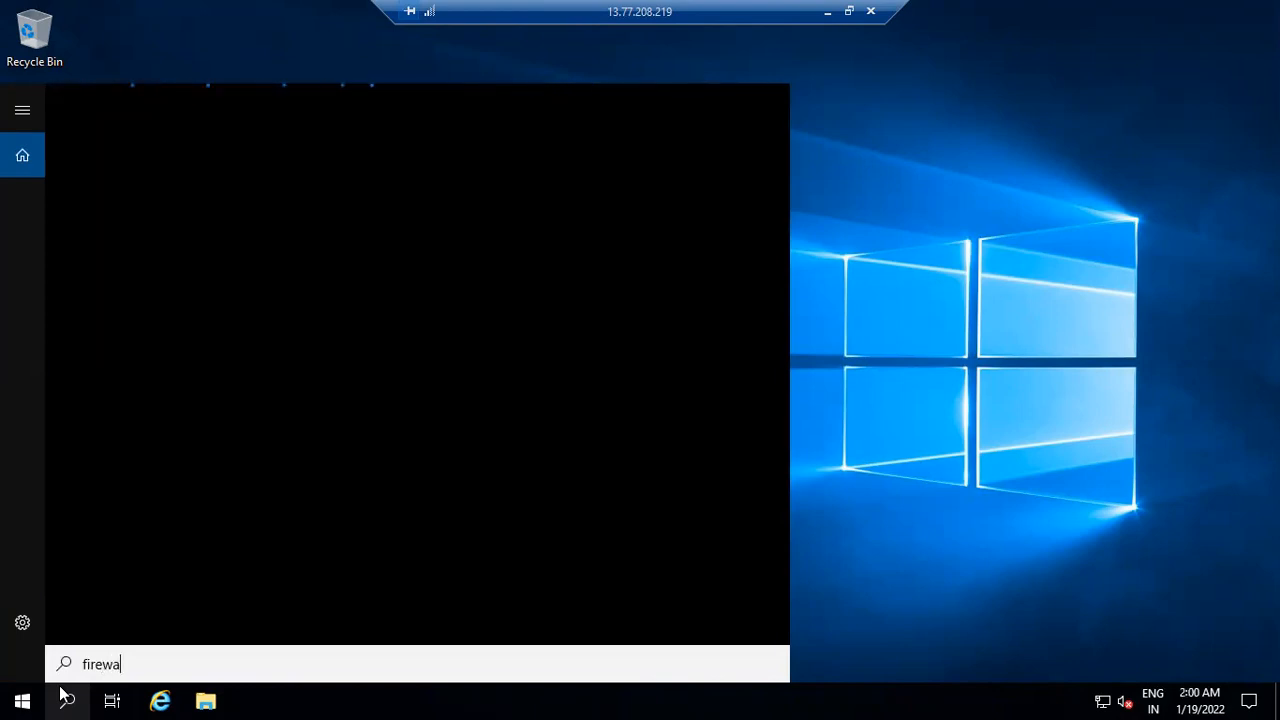
pyautogui.write('l')
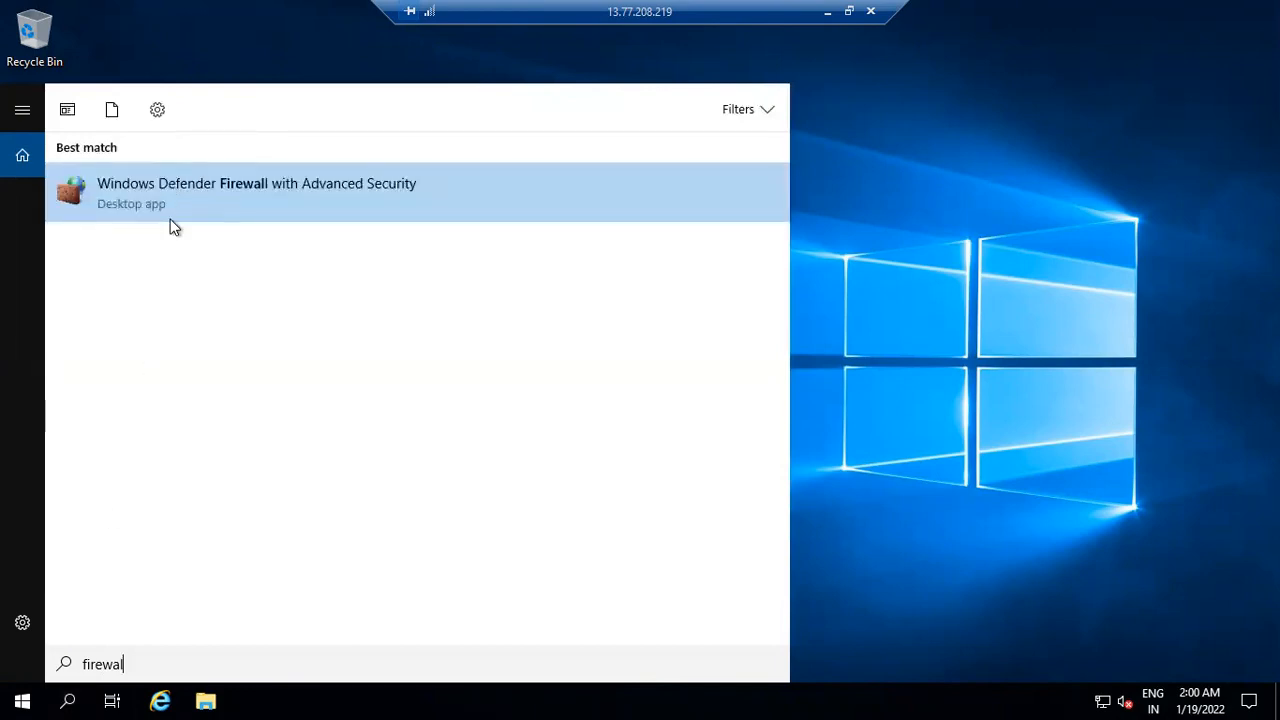
pyautogui.write('l')
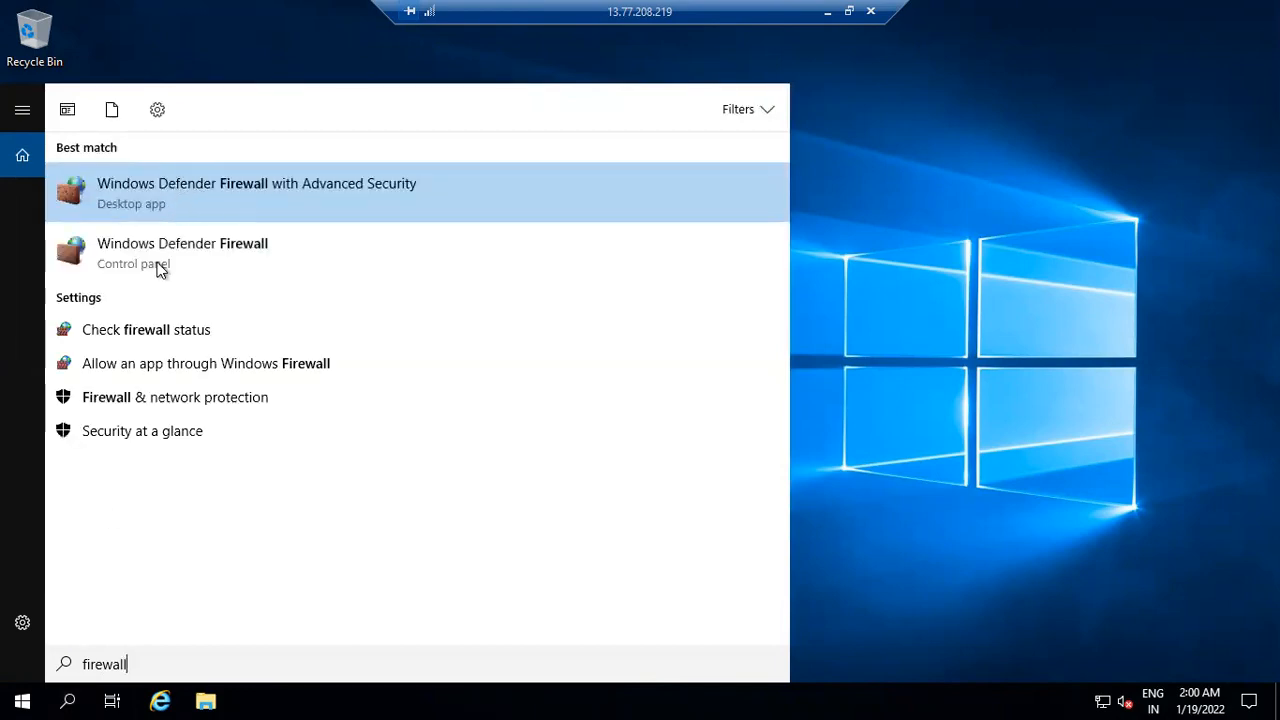
pyautogui.click(147, 260)
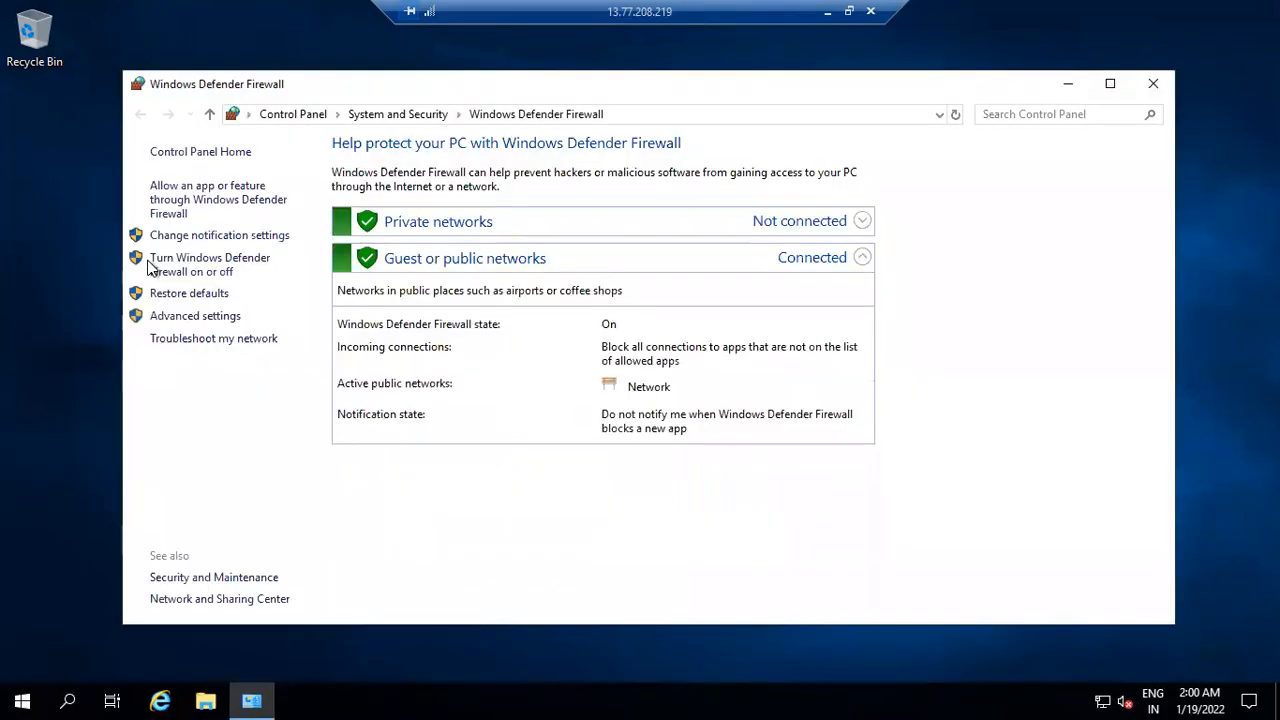
pyautogui.click(205, 272)
pyautogui.click(443, 287)
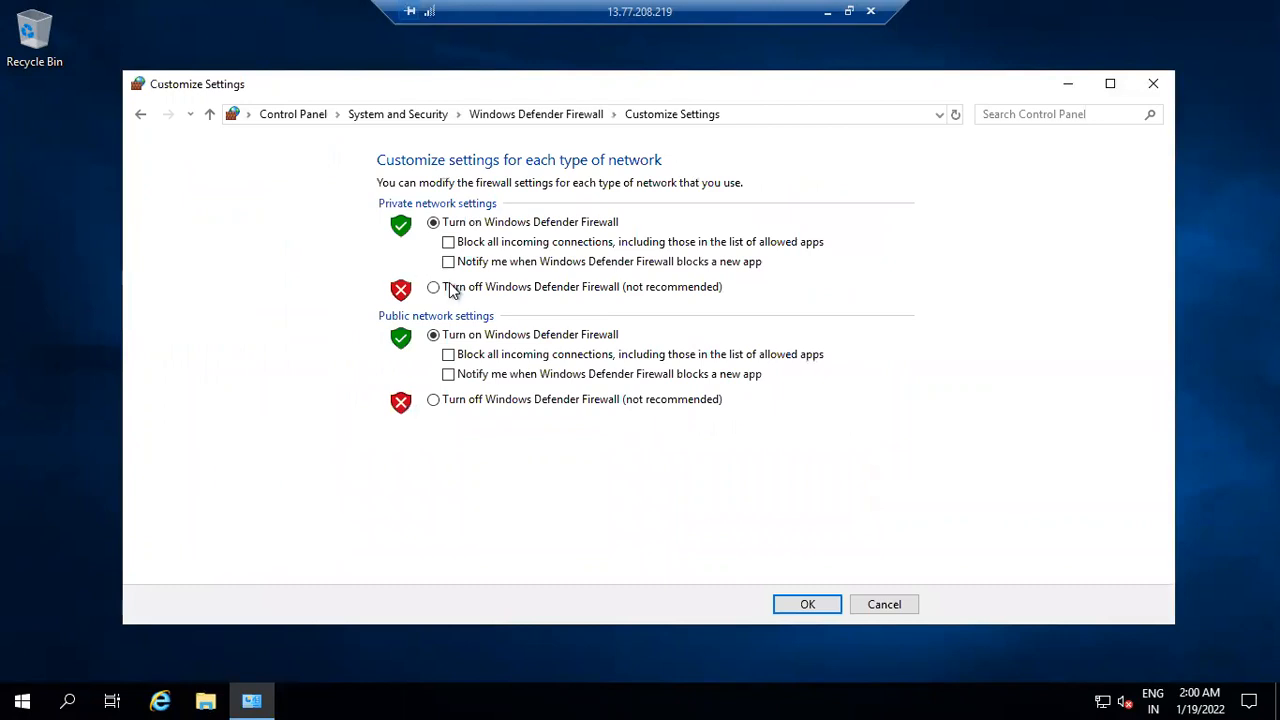
pyautogui.click(474, 400)
pyautogui.click(781, 601)
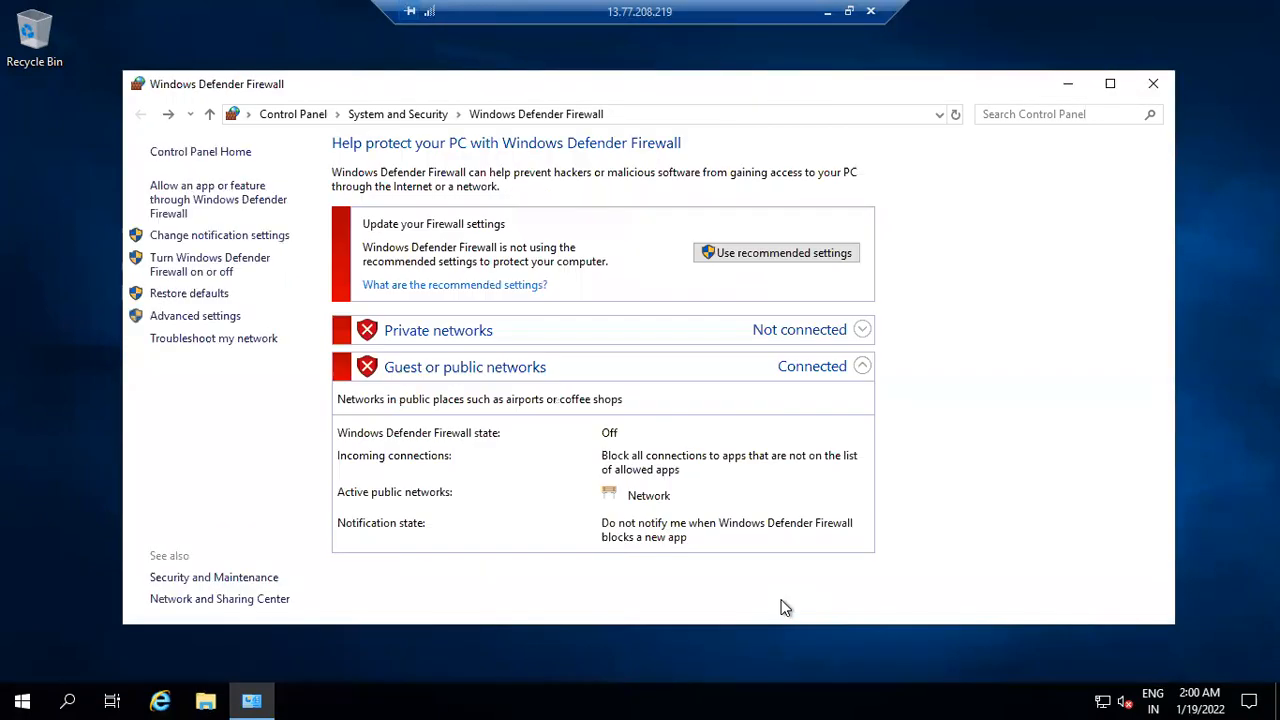
pyautogui.click(1152, 88)
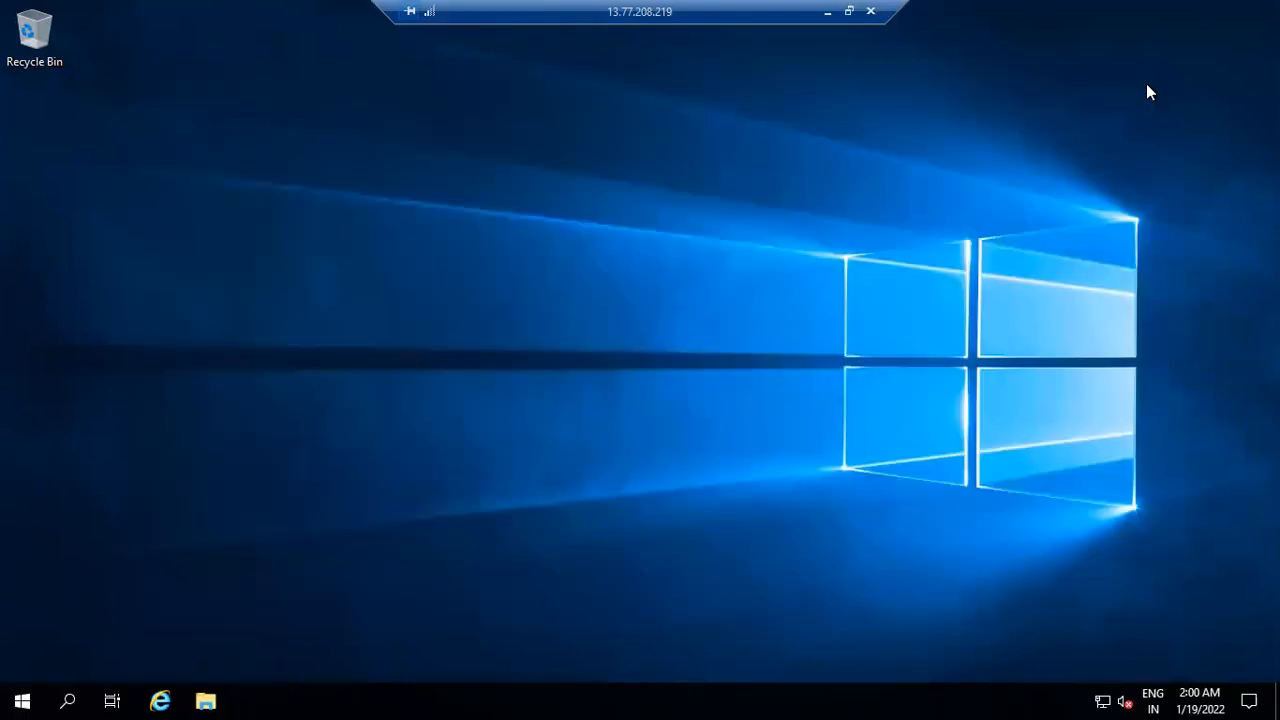
# Select Vm01's private IP 10.0.0.4 on its Azure portal overview page
pyautogui.click(851, 12)
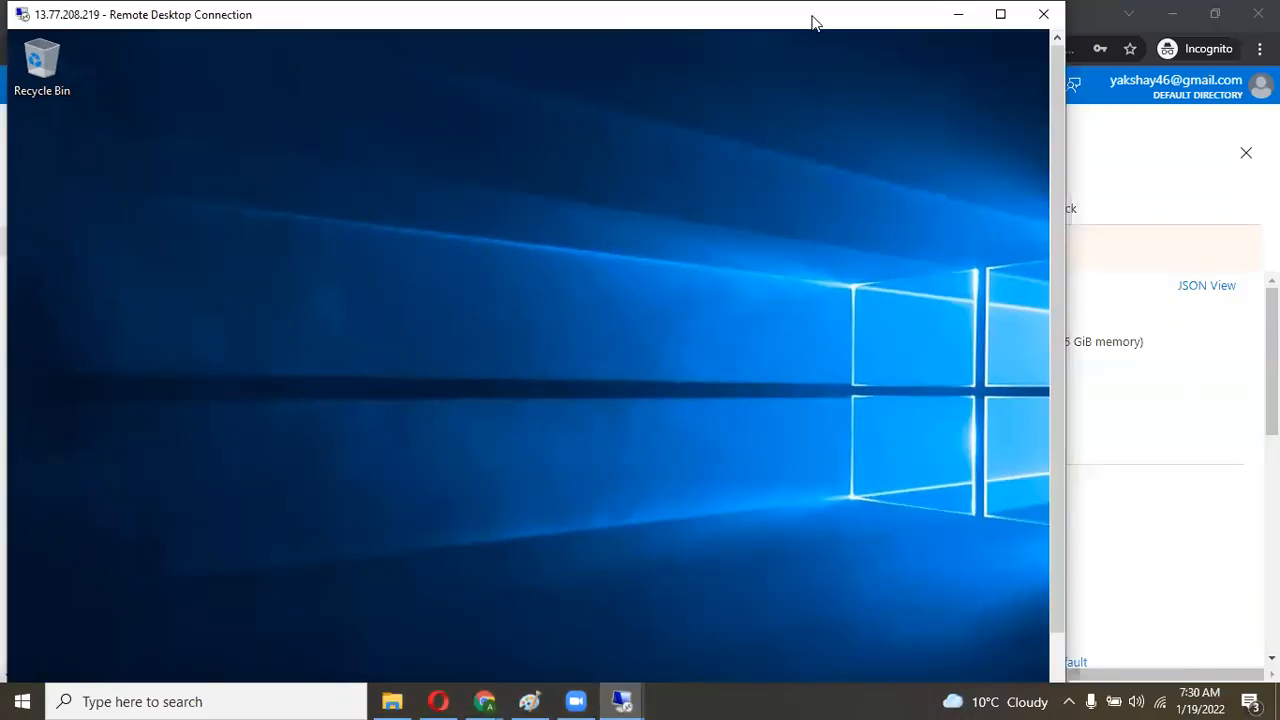
pyautogui.moveTo(812, 22); pyautogui.dragTo(851, 243)
pyautogui.click(727, 164)
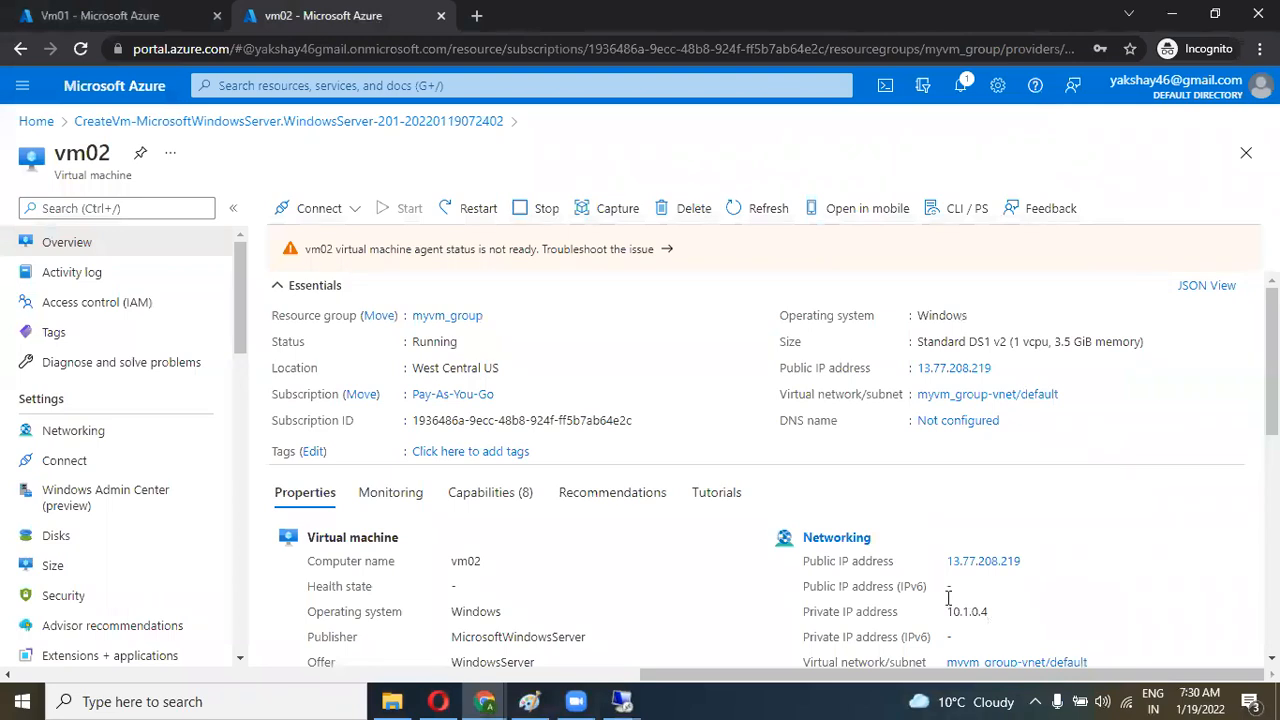
pyautogui.click(173, 9)
pyautogui.moveTo(1005, 578); pyautogui.dragTo(945, 582)
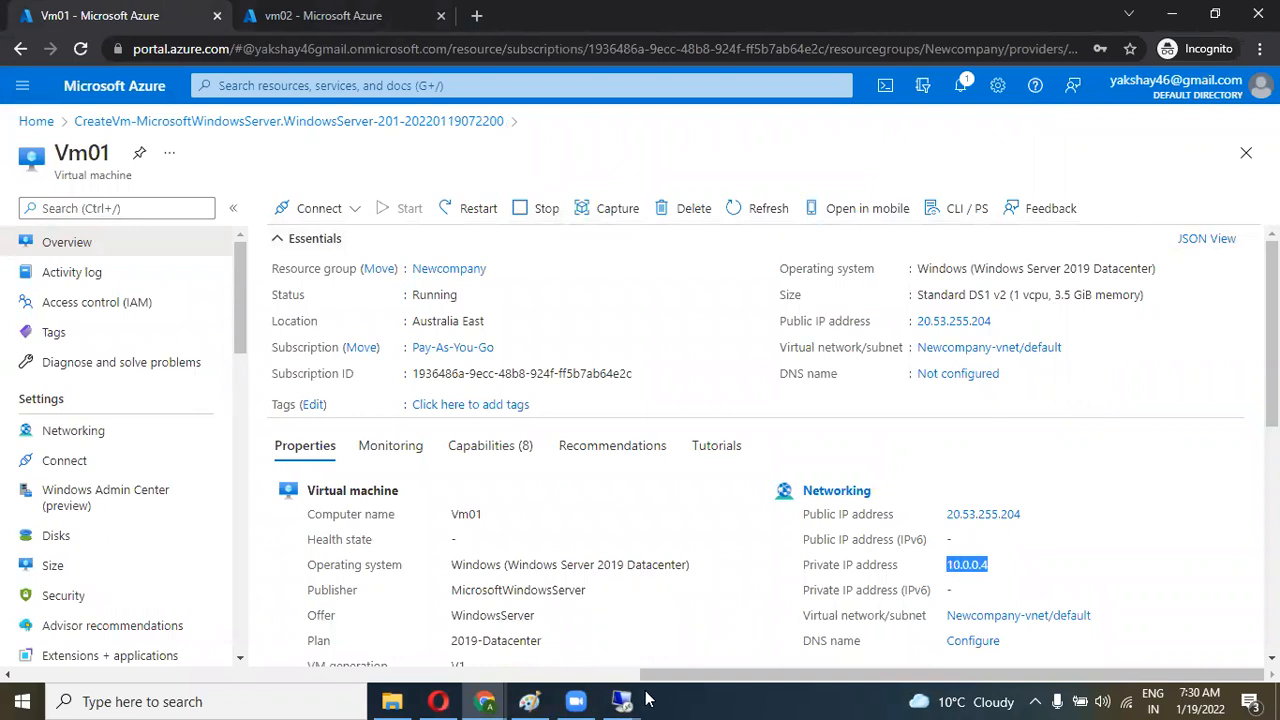
# Return the vm02 remote desktop at 13.77.208.219 to full screen
pyautogui.moveTo(641, 698)
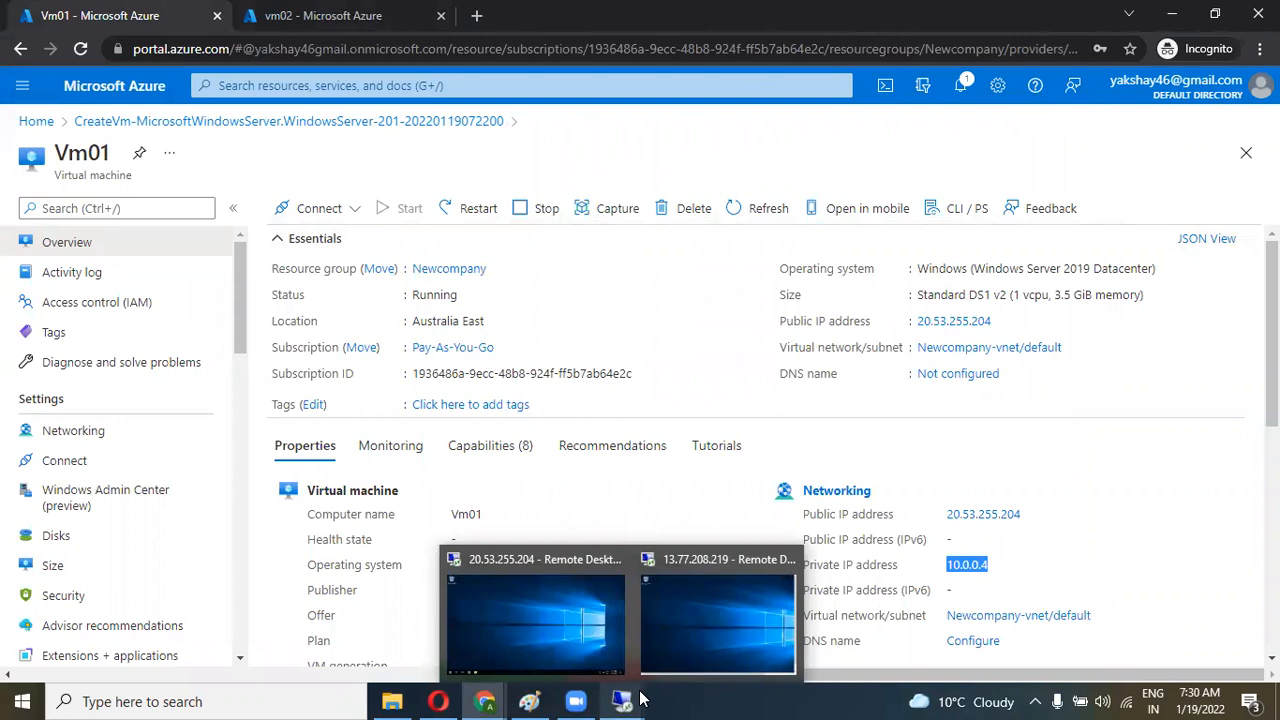
pyautogui.click(680, 626)
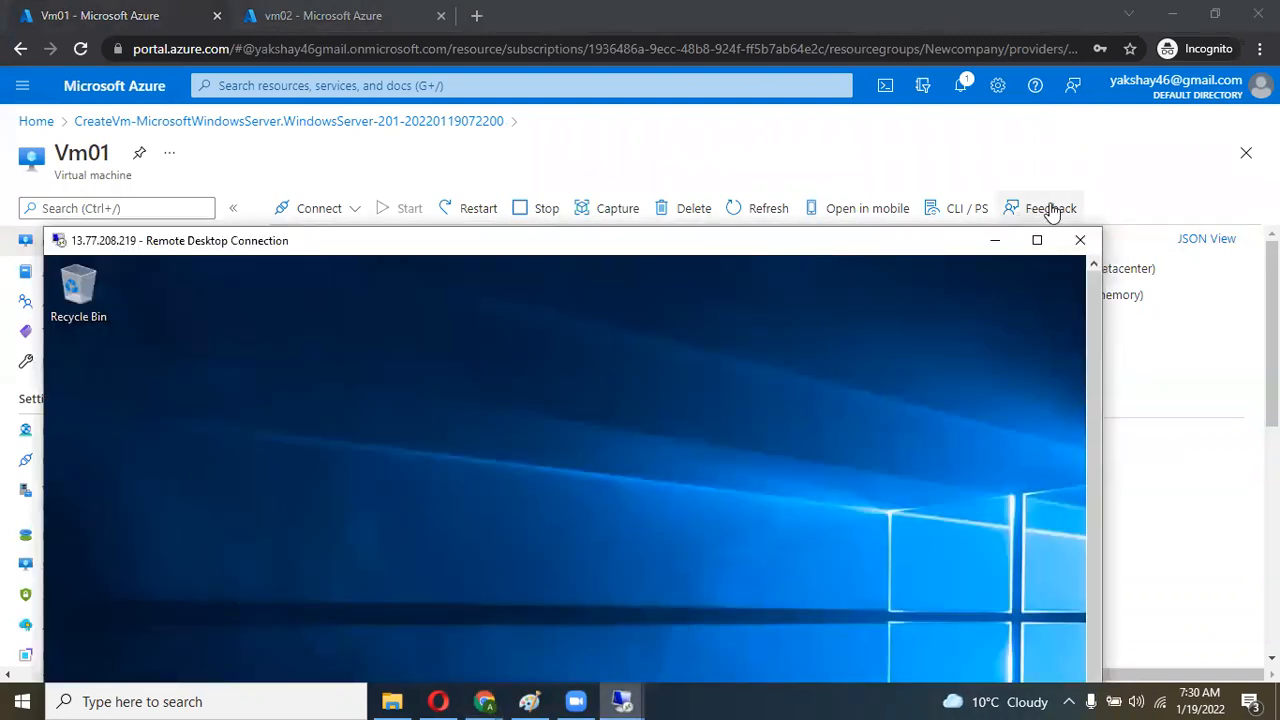
pyautogui.click(1037, 240)
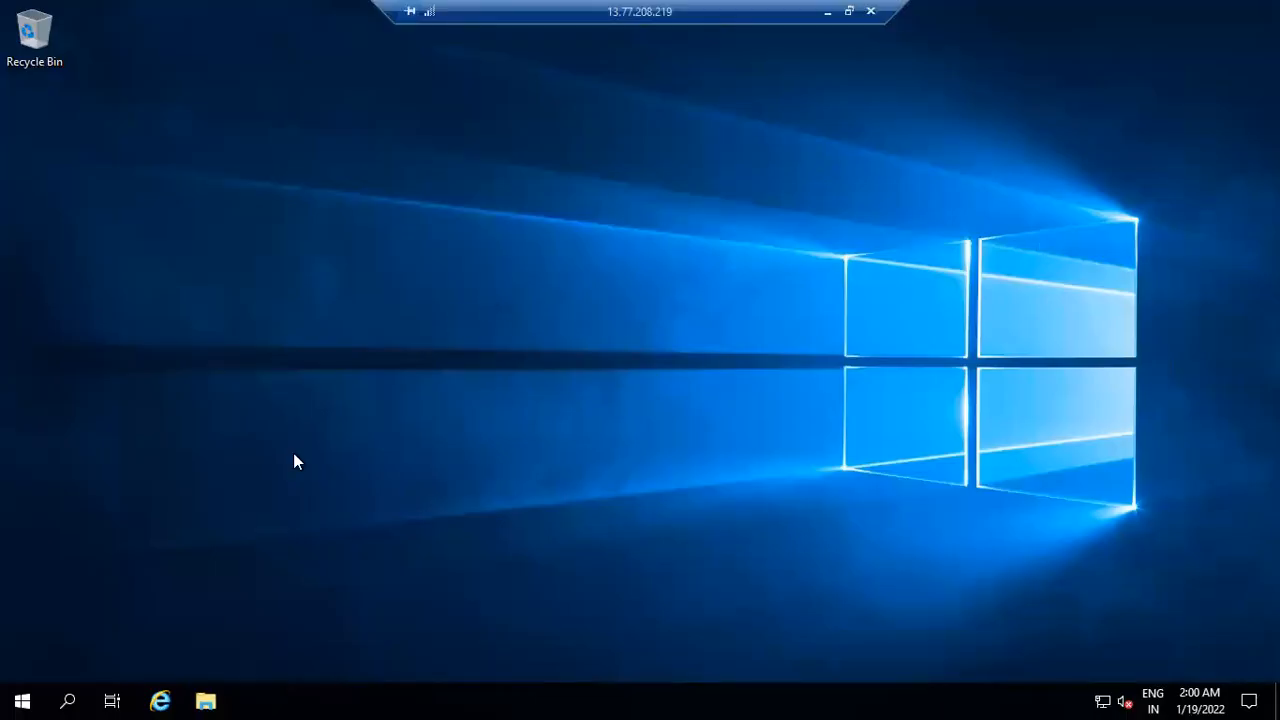
# Run 'ping 10.0.0.4' in a vm02 Command Prompt; all four requests time out
pyautogui.click(76, 692)
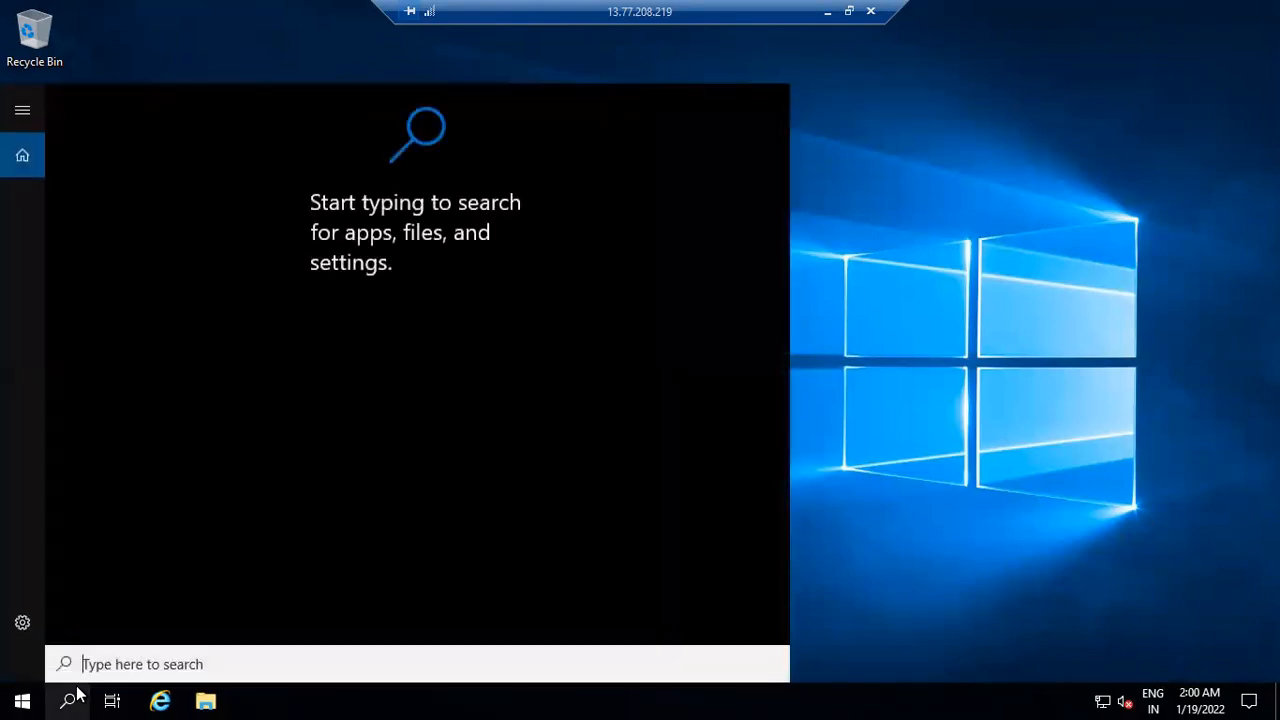
pyautogui.write('cmd')
pyautogui.press('Return')
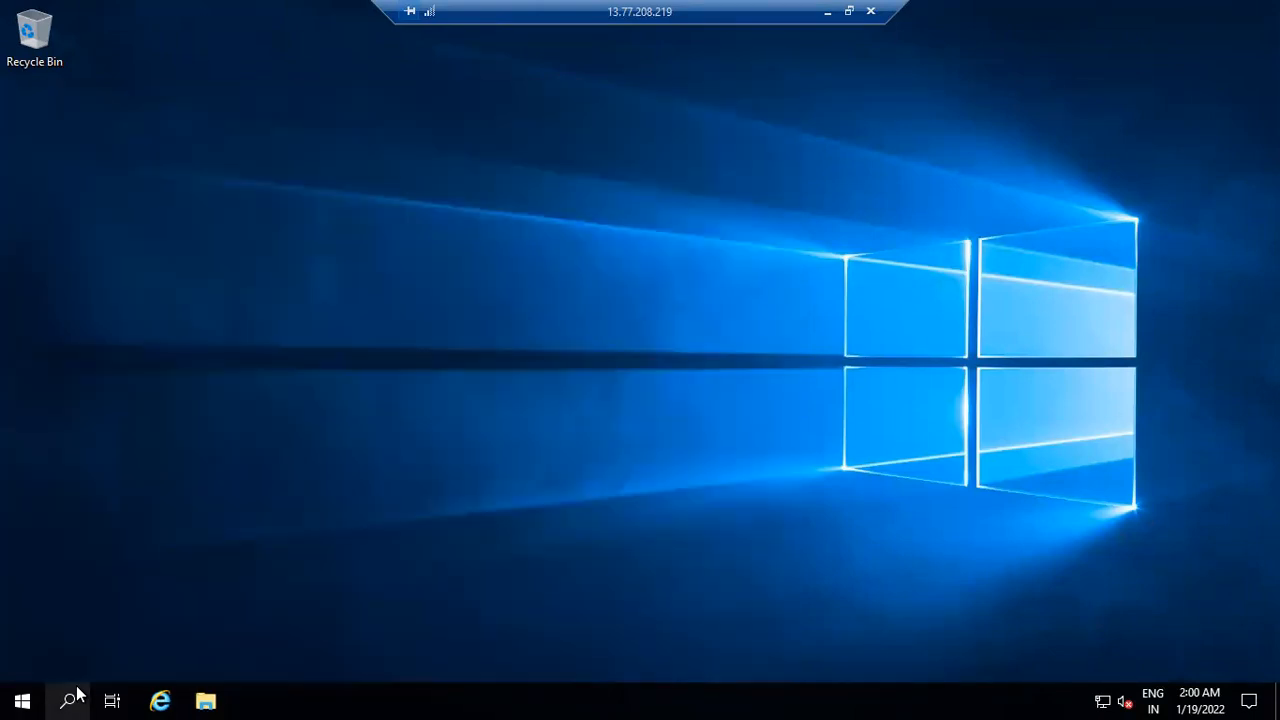
pyautogui.write('p')
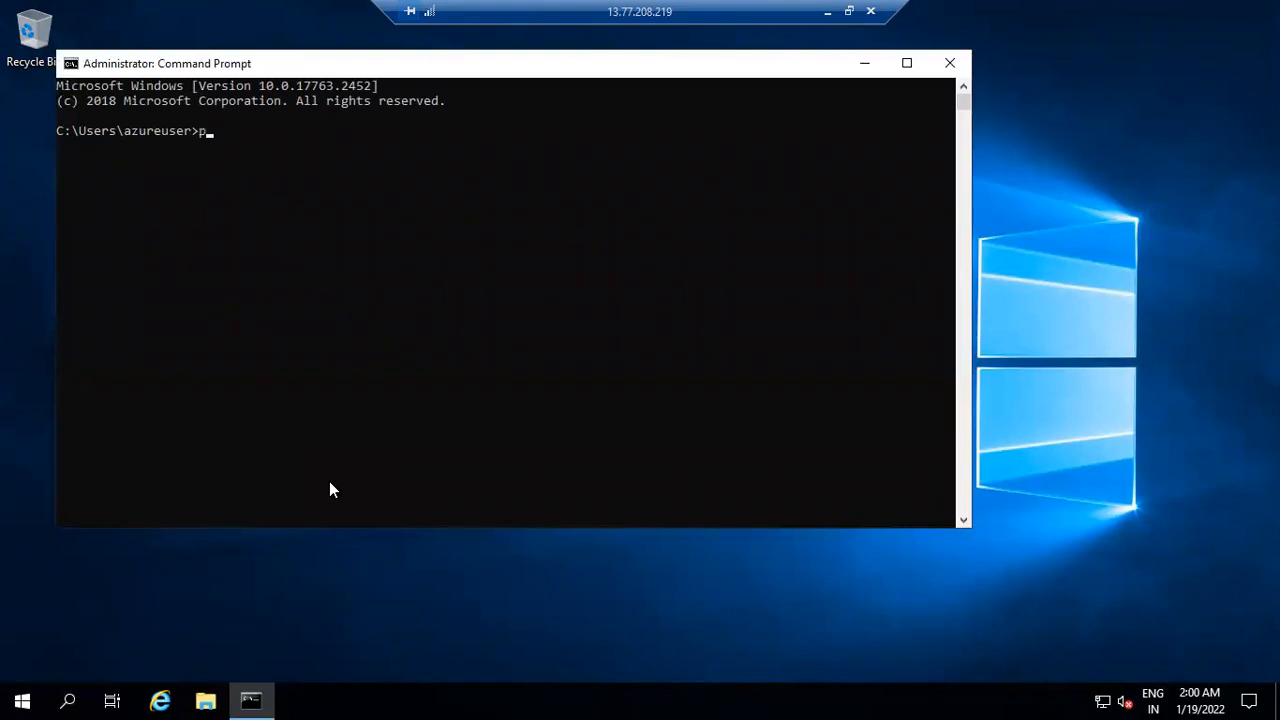
pyautogui.write('ing 10.0.0.4')
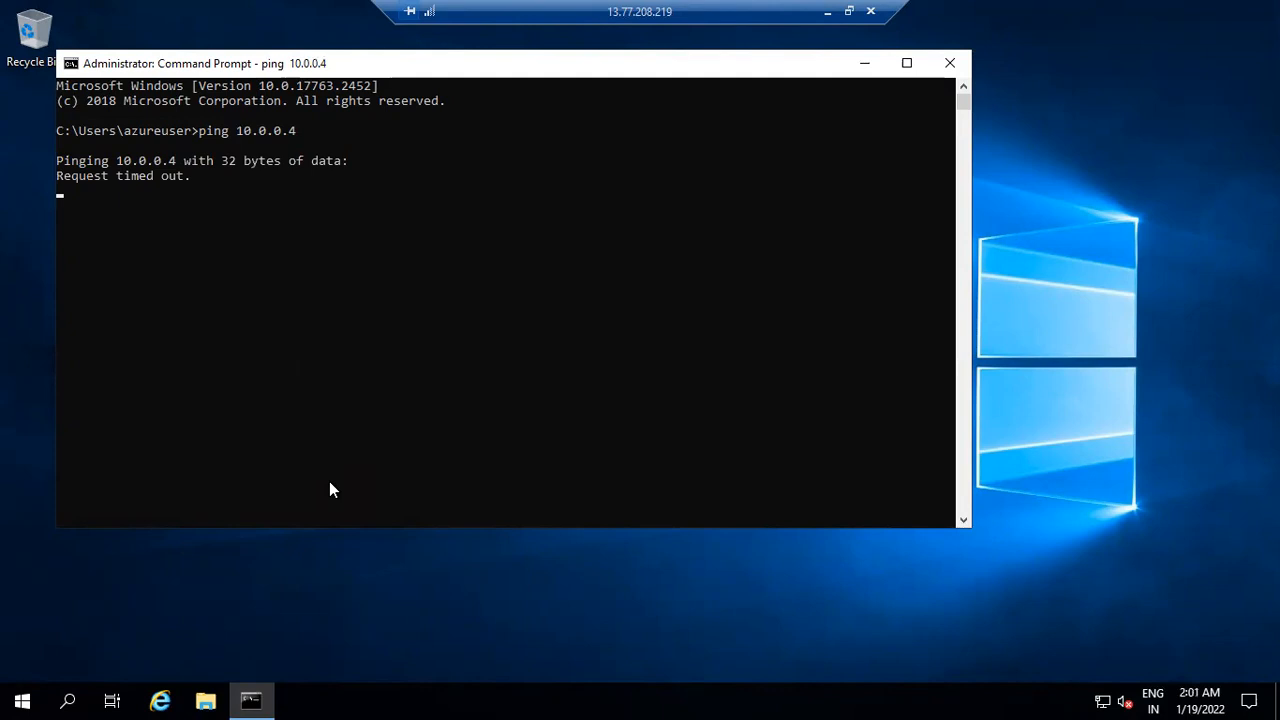
# Switch to the vm01 remote desktop at 20.53.255.204, shown full screen
pyautogui.click(848, 10)
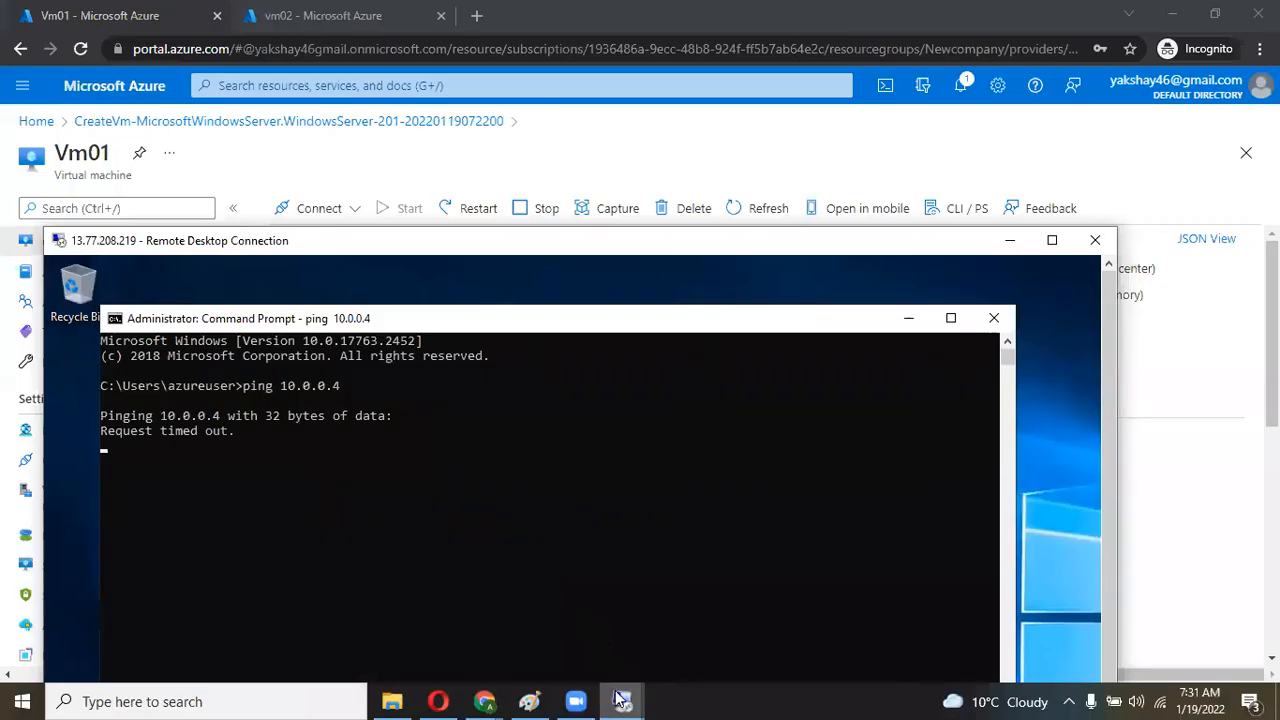
pyautogui.click(529, 701)
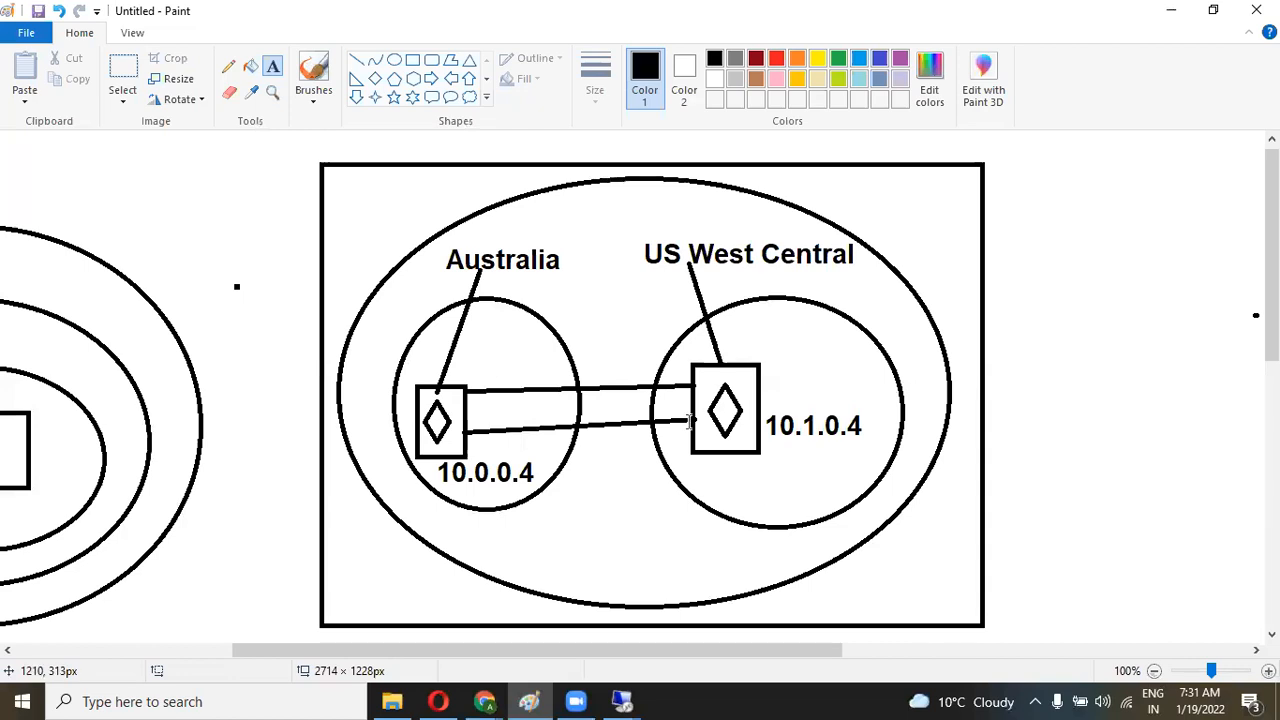
pyautogui.hotkey('alt', 'Tab')
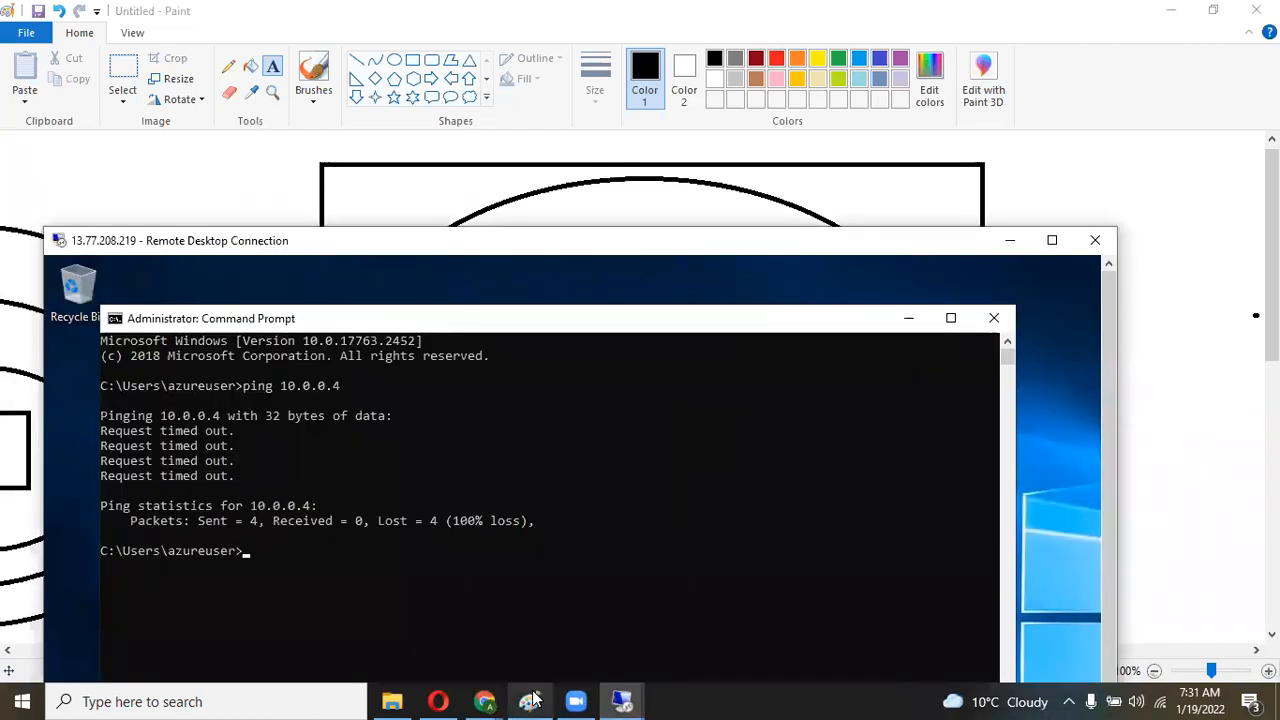
pyautogui.moveTo(533, 700)
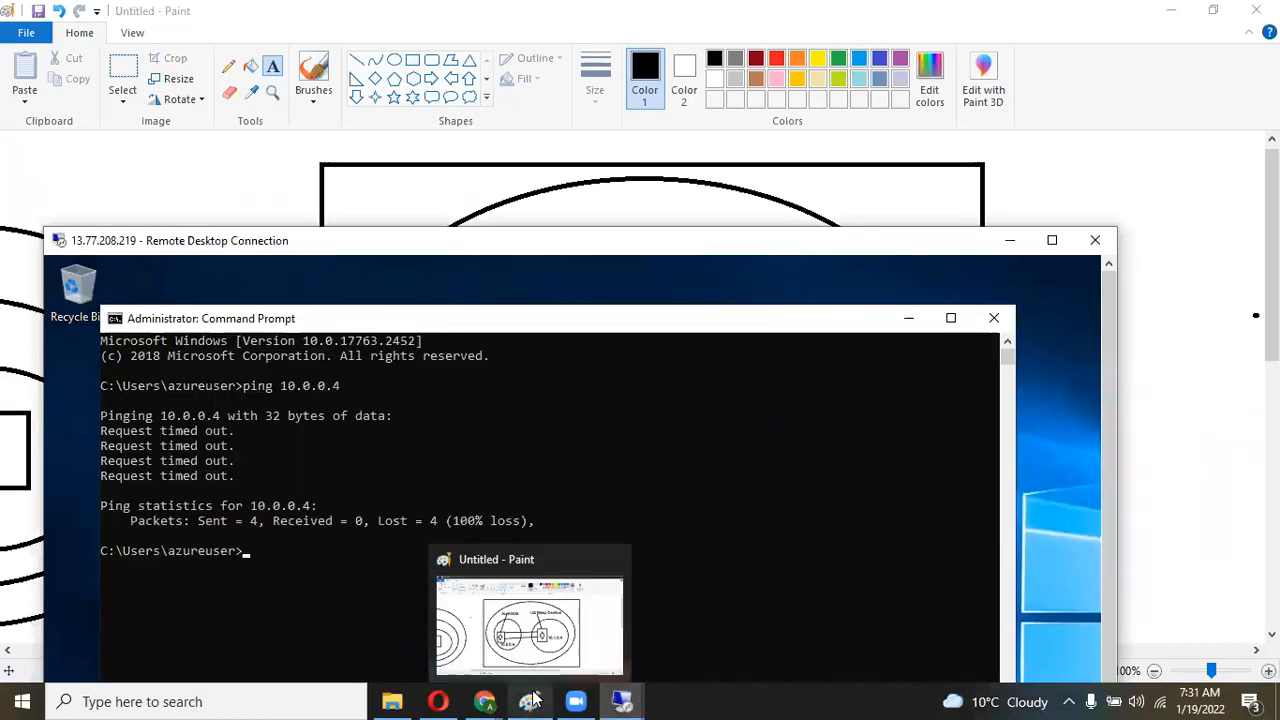
pyautogui.click(622, 701)
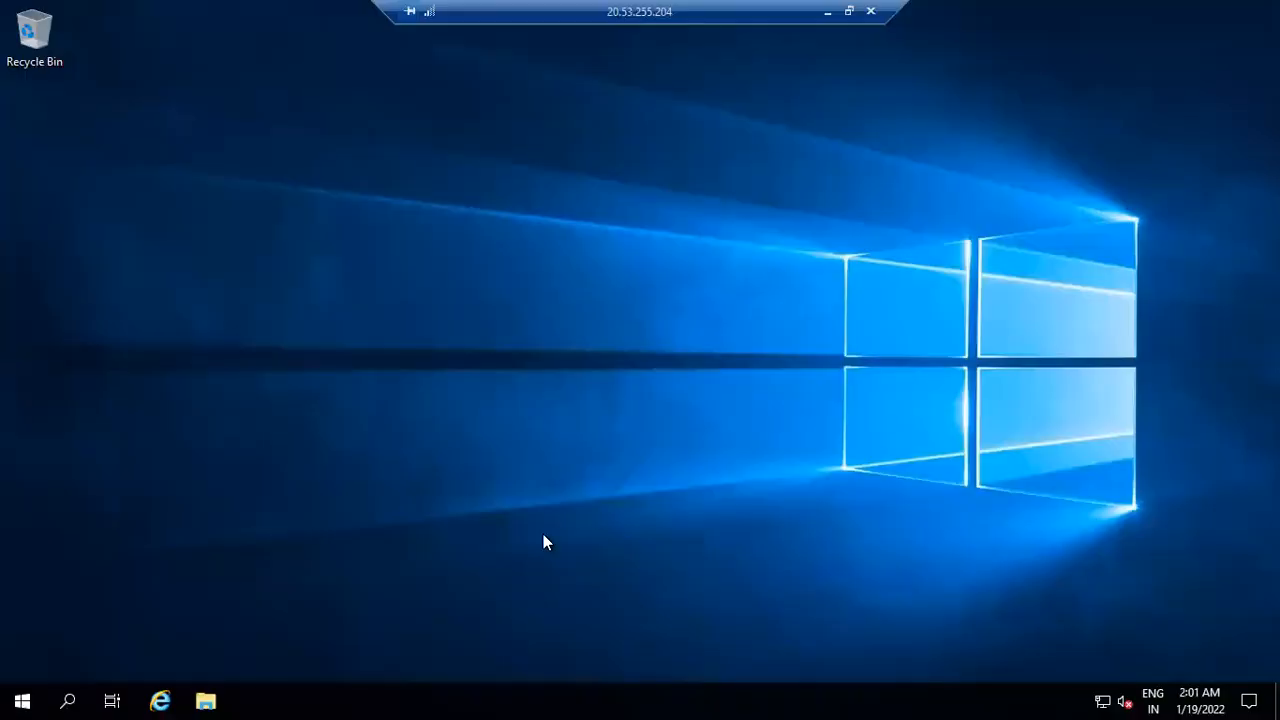
# Ping 10.1.0.4 from an administrator Command Prompt on vm01, then show the Paint diagram
pyautogui.click(70, 695)
pyautogui.write('cmd')
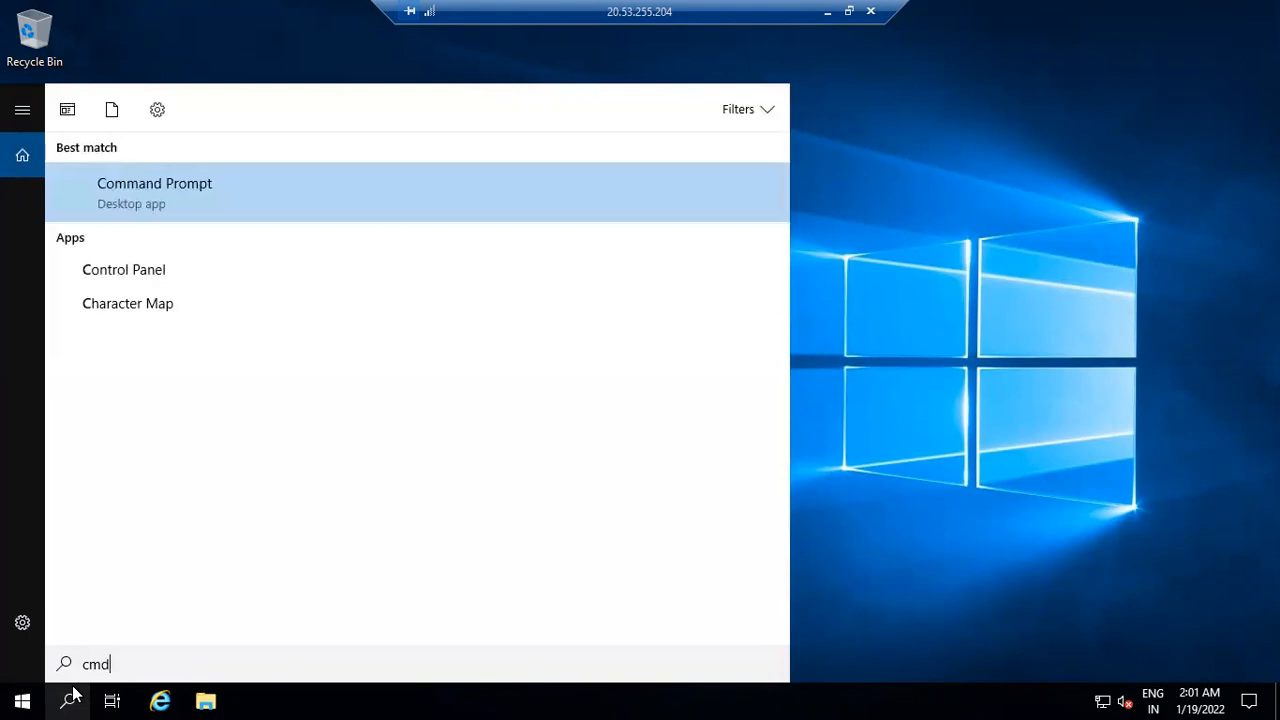
pyautogui.press('Return')
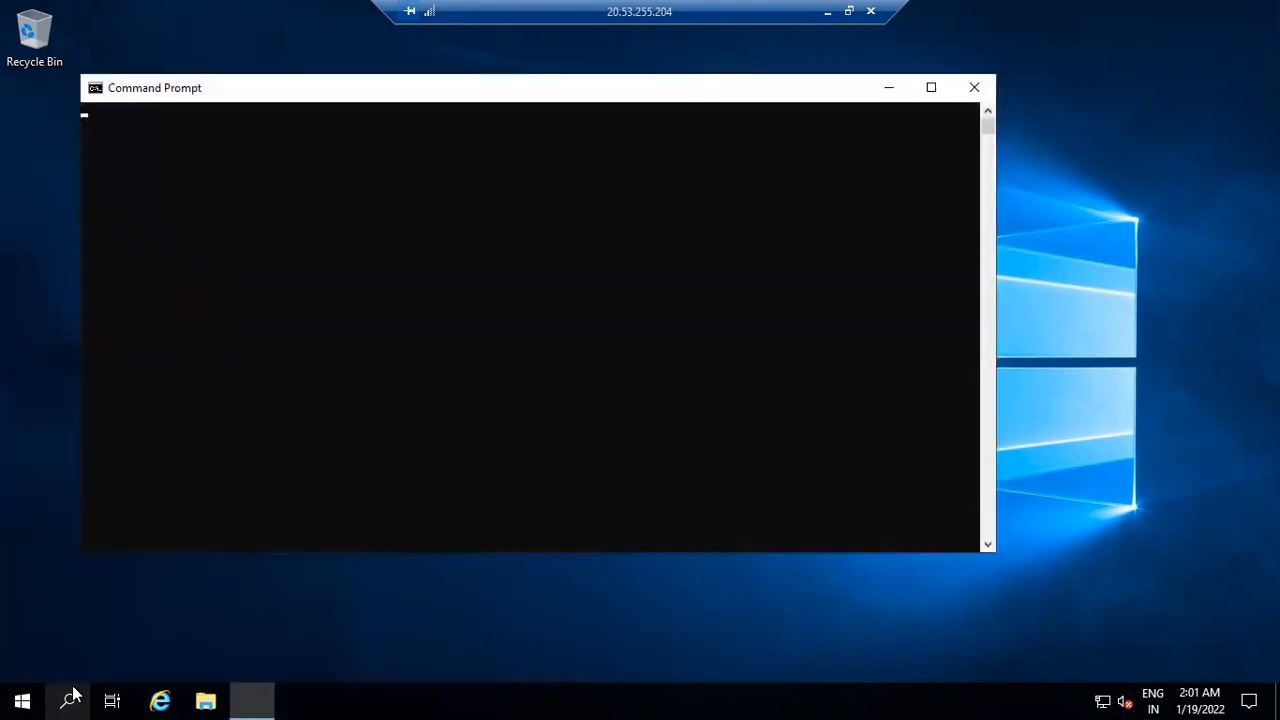
pyautogui.write('ping ')
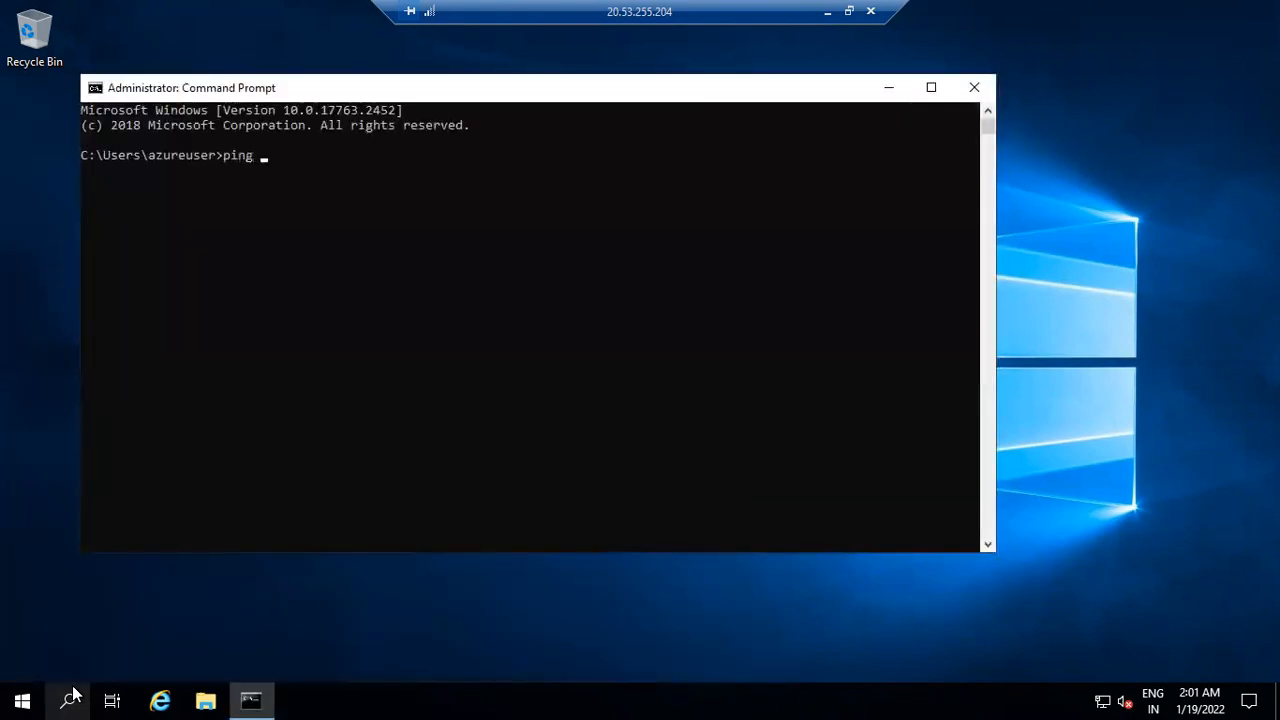
pyautogui.write('10.1.0.4')
pyautogui.press('Return')
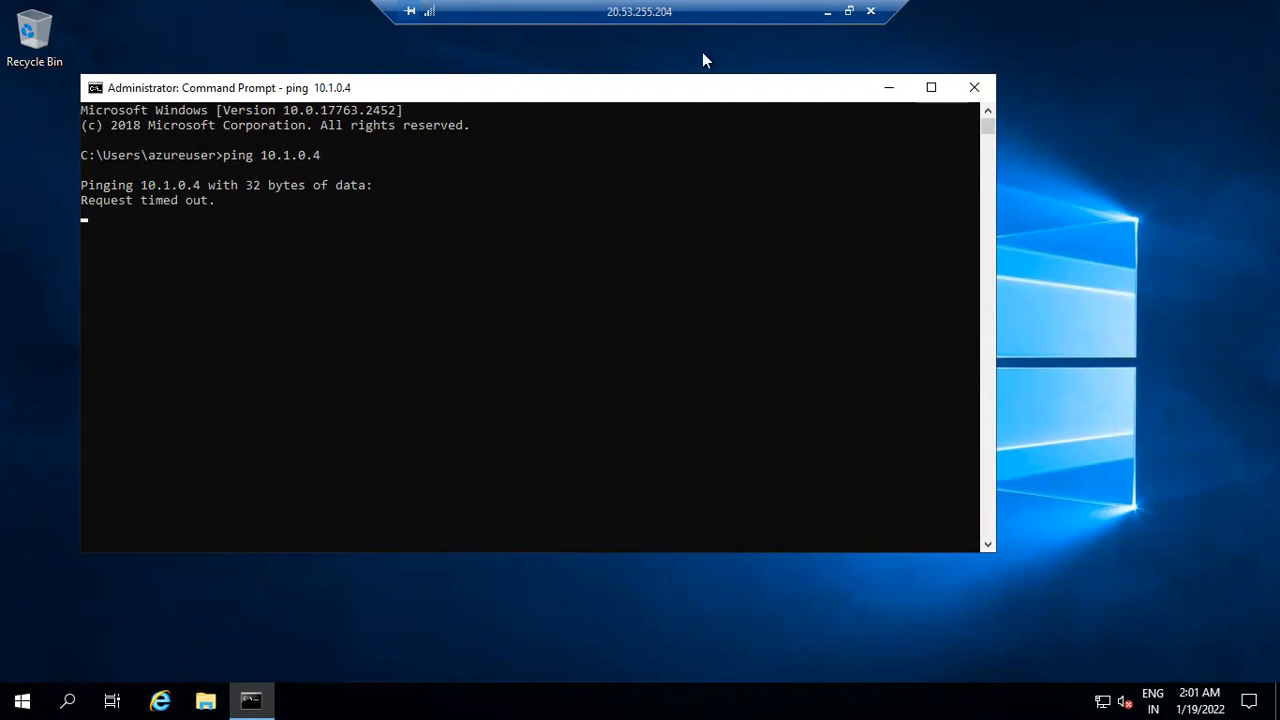
pyautogui.click(849, 10)
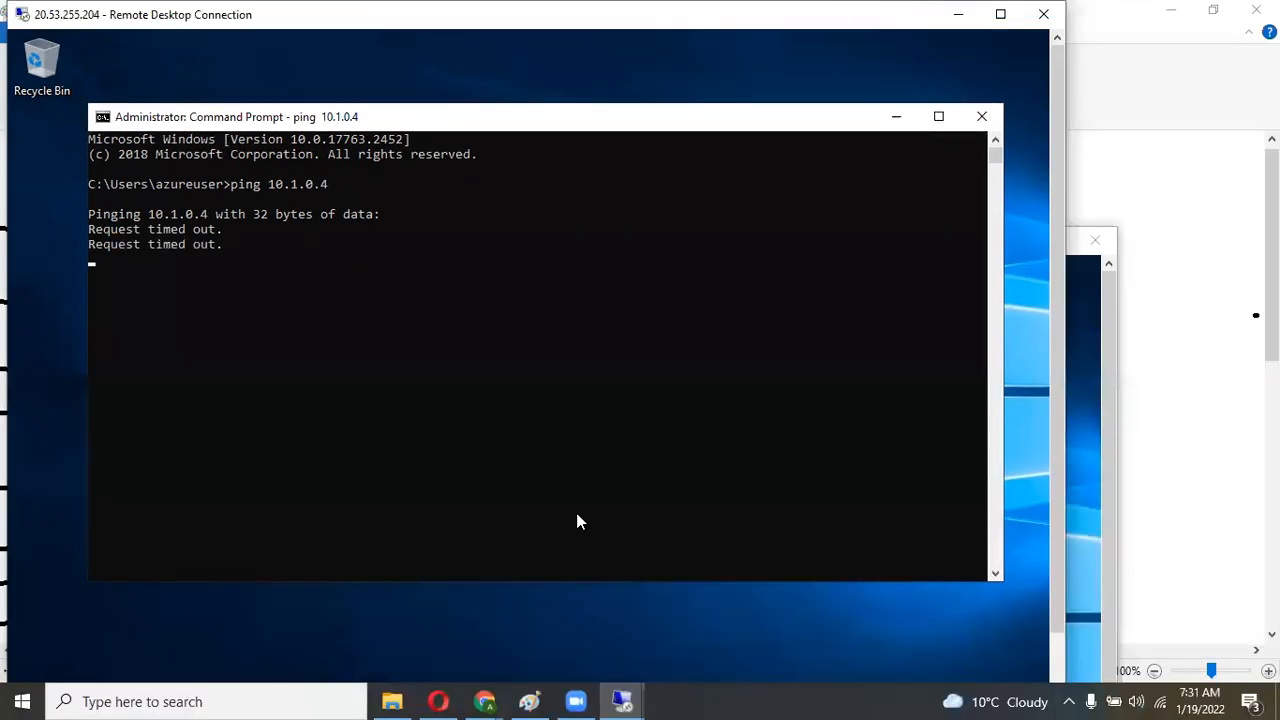
pyautogui.click(529, 701)
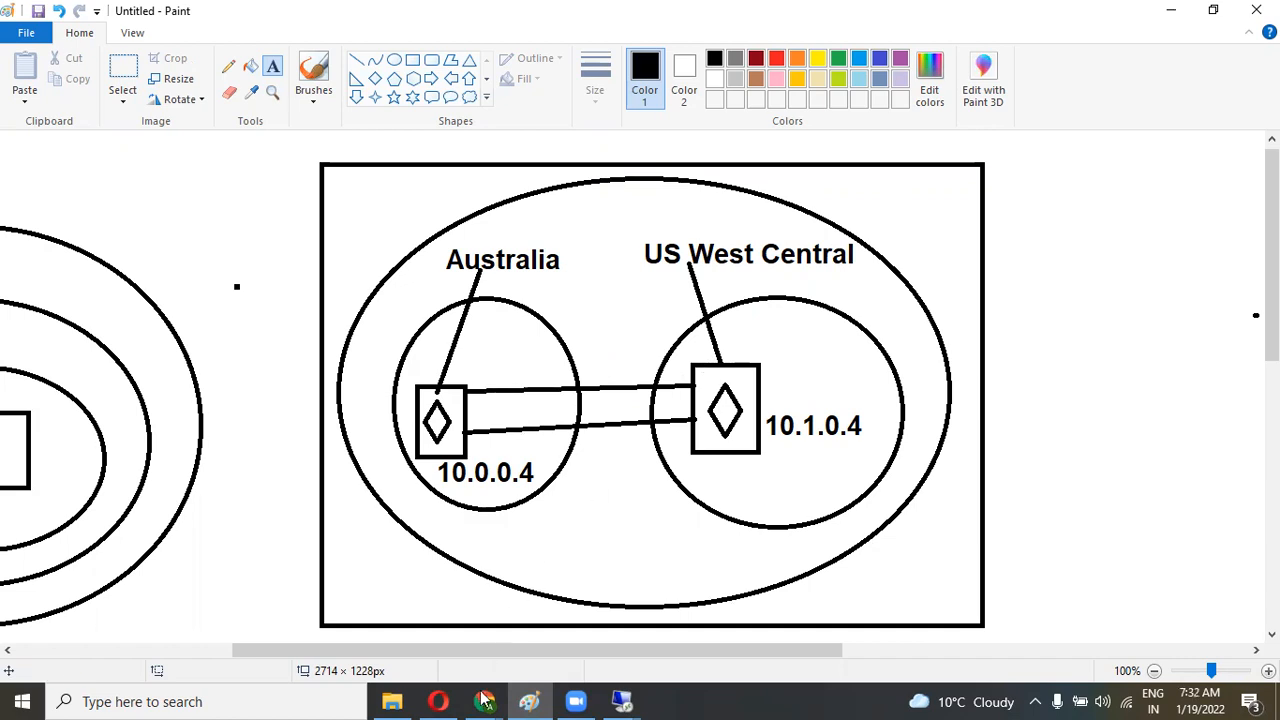
# Bring the Vm01 portal page forward and set the speaker volume to 80
pyautogui.moveTo(484, 701)
pyautogui.click(430, 630)
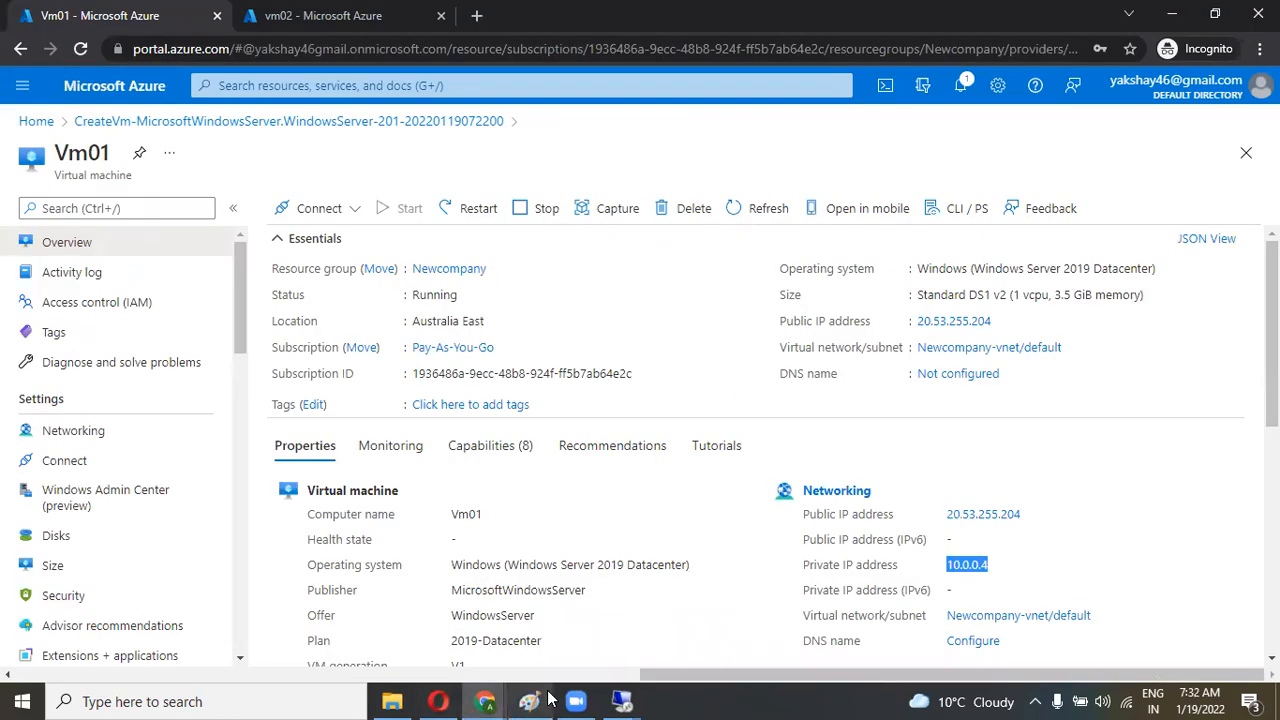
pyautogui.moveTo(549, 698)
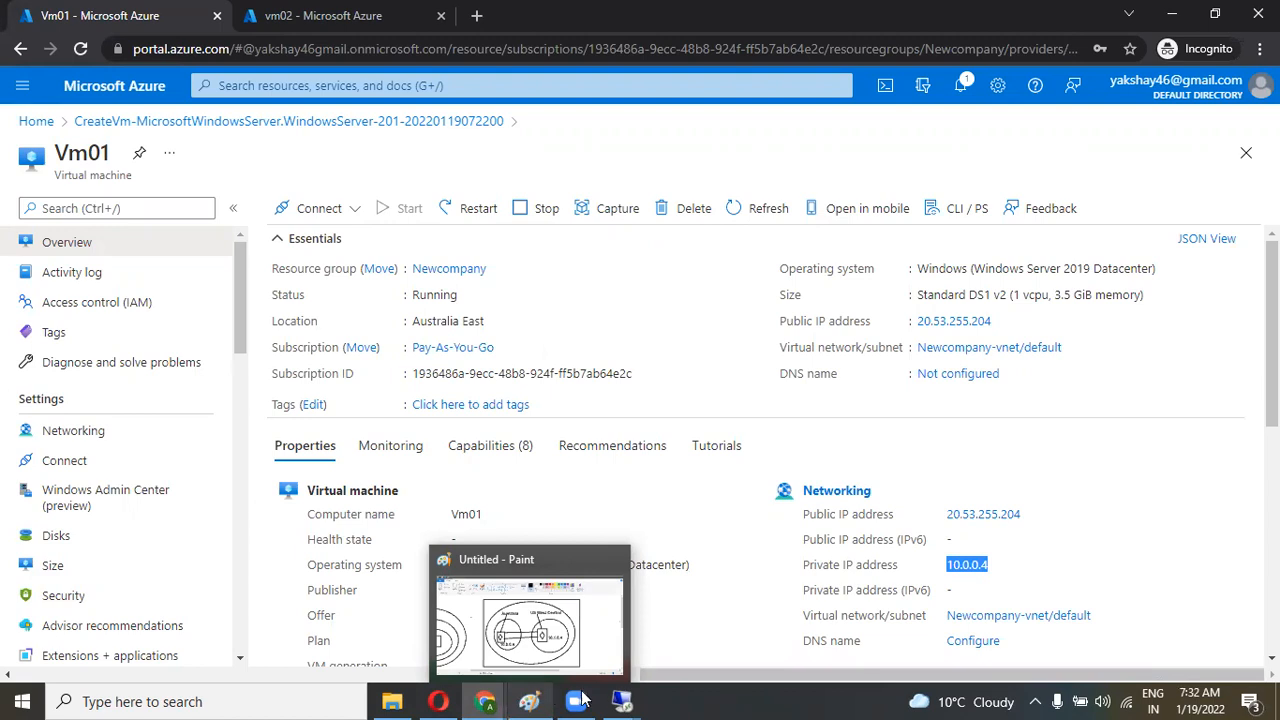
pyautogui.moveTo(622, 698)
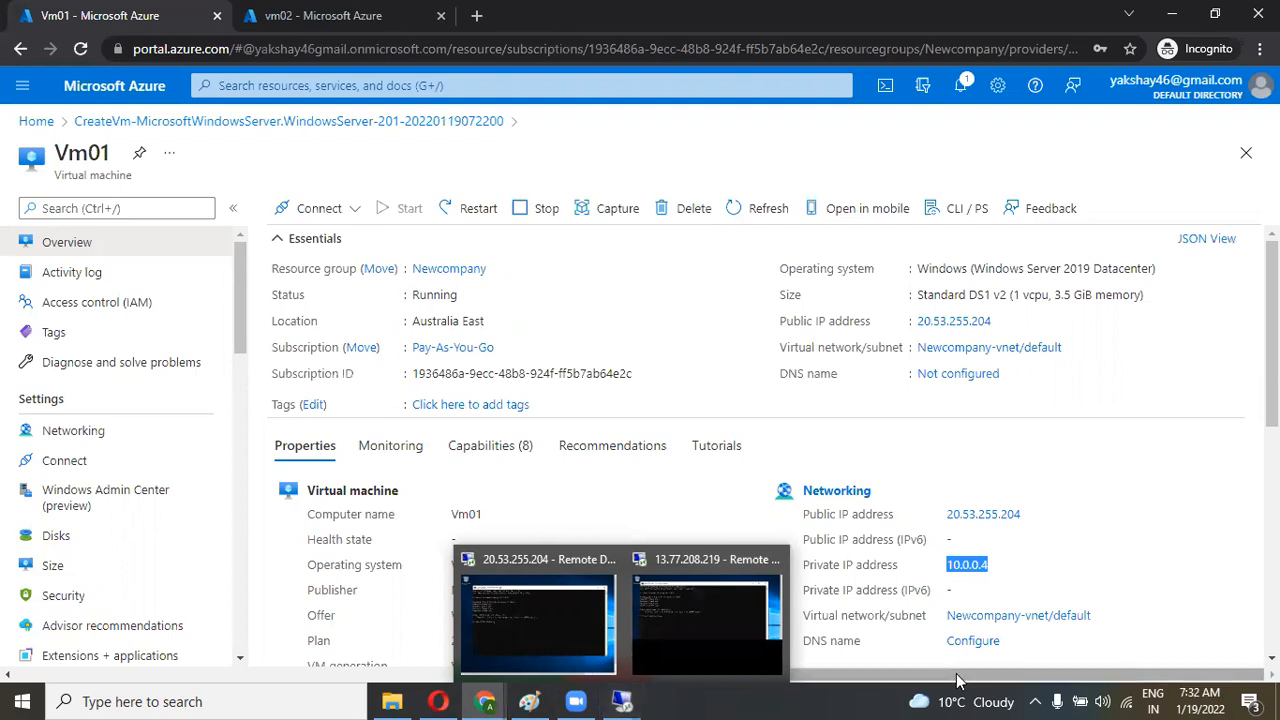
pyautogui.click(1102, 699)
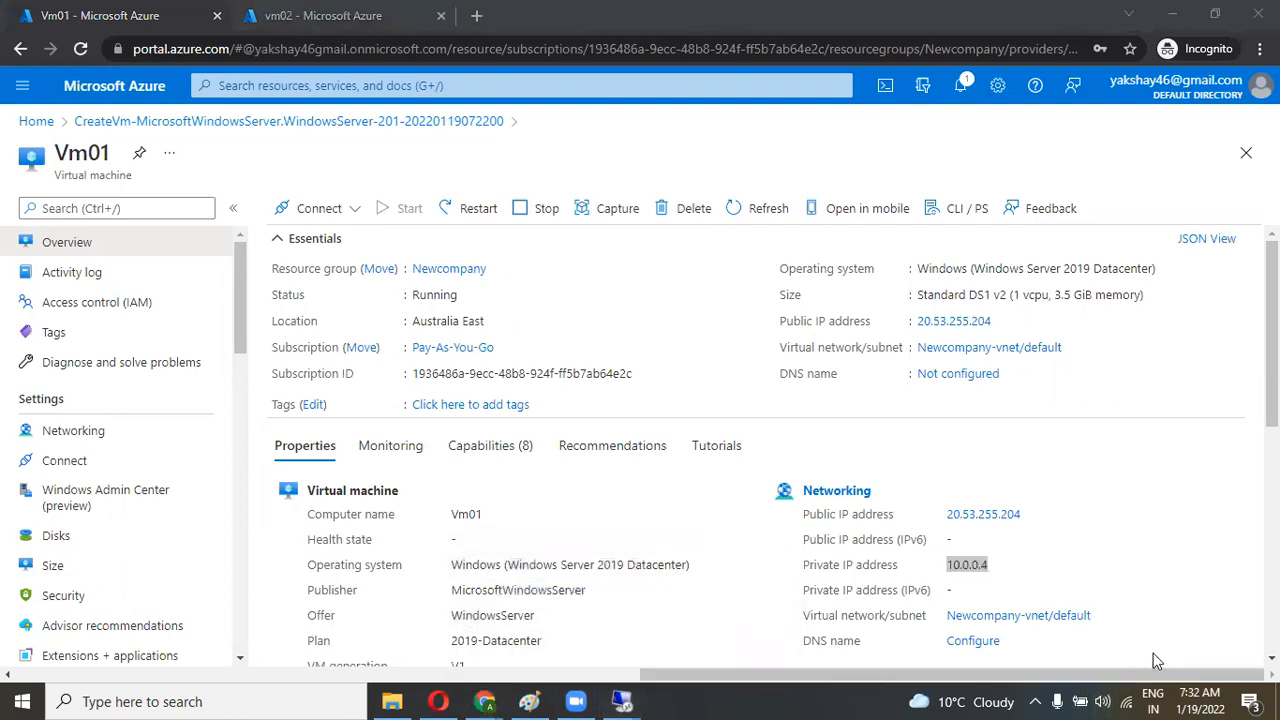
pyautogui.moveTo(1158, 655); pyautogui.dragTo(1180, 655)
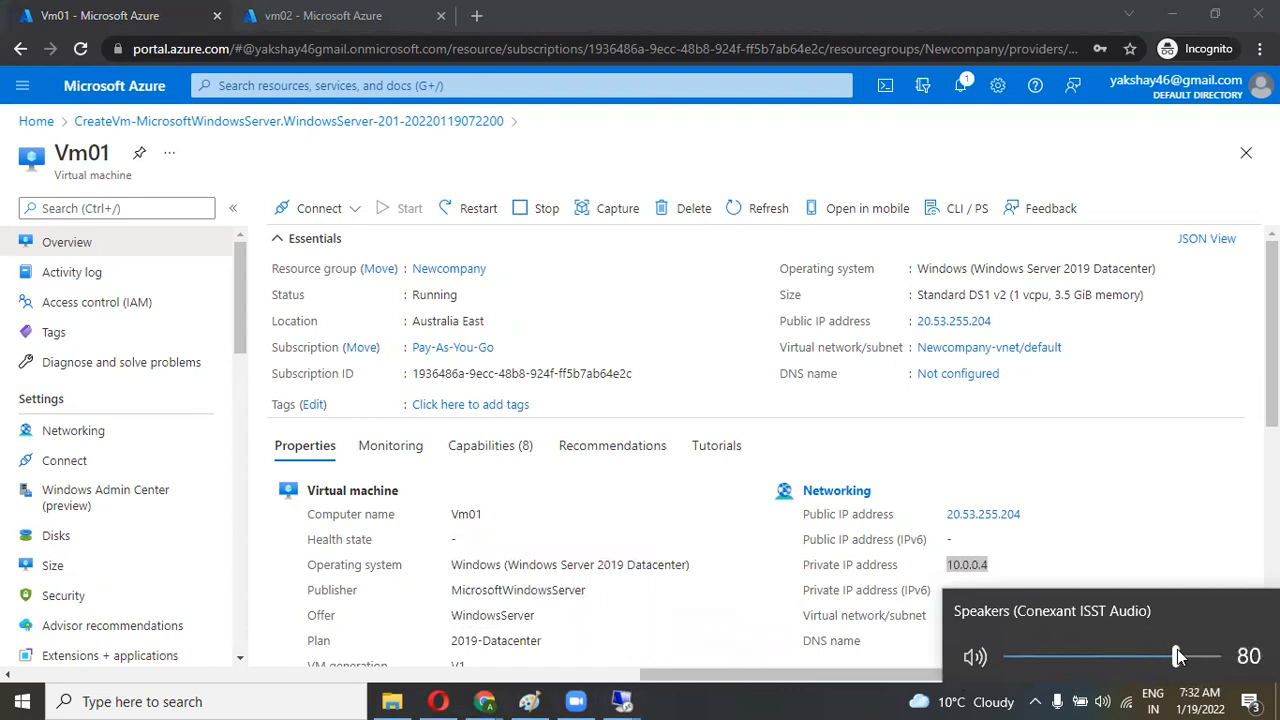
pyautogui.click(850, 699)
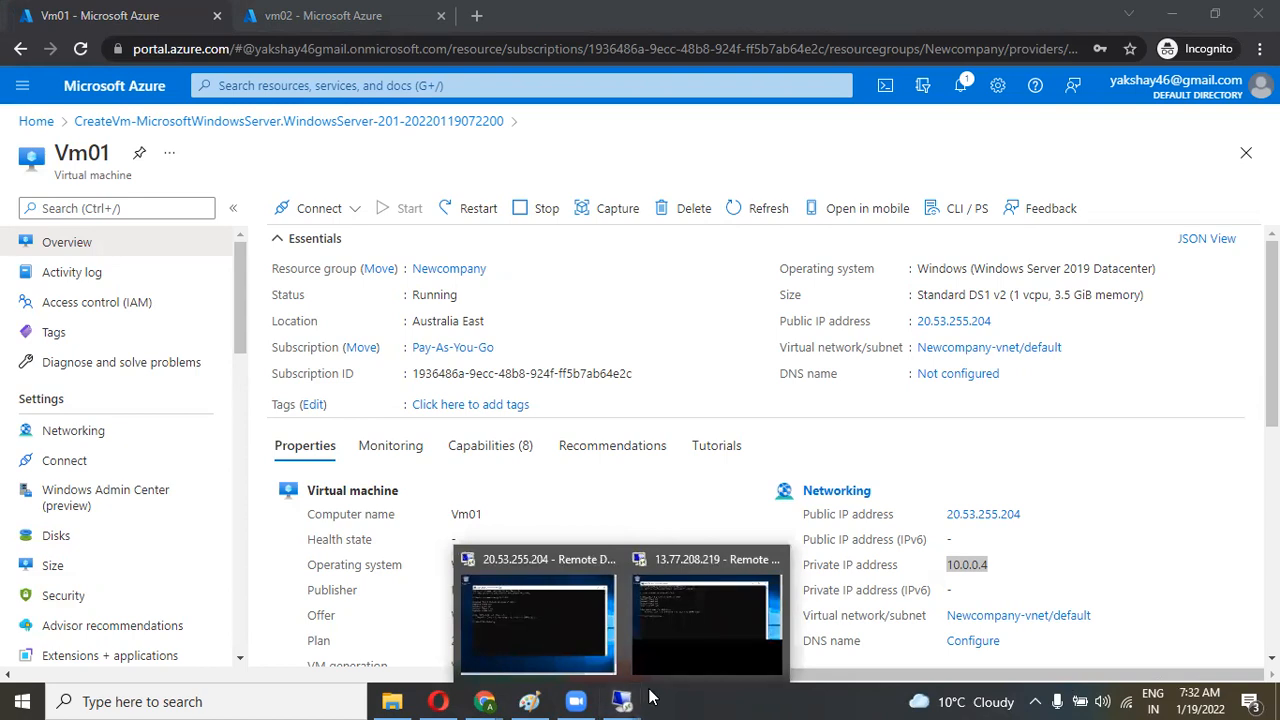
# Return to the Vm01 Azure portal window showing private IP 10.0.0.4
pyautogui.moveTo(632, 698)
pyautogui.click(490, 700)
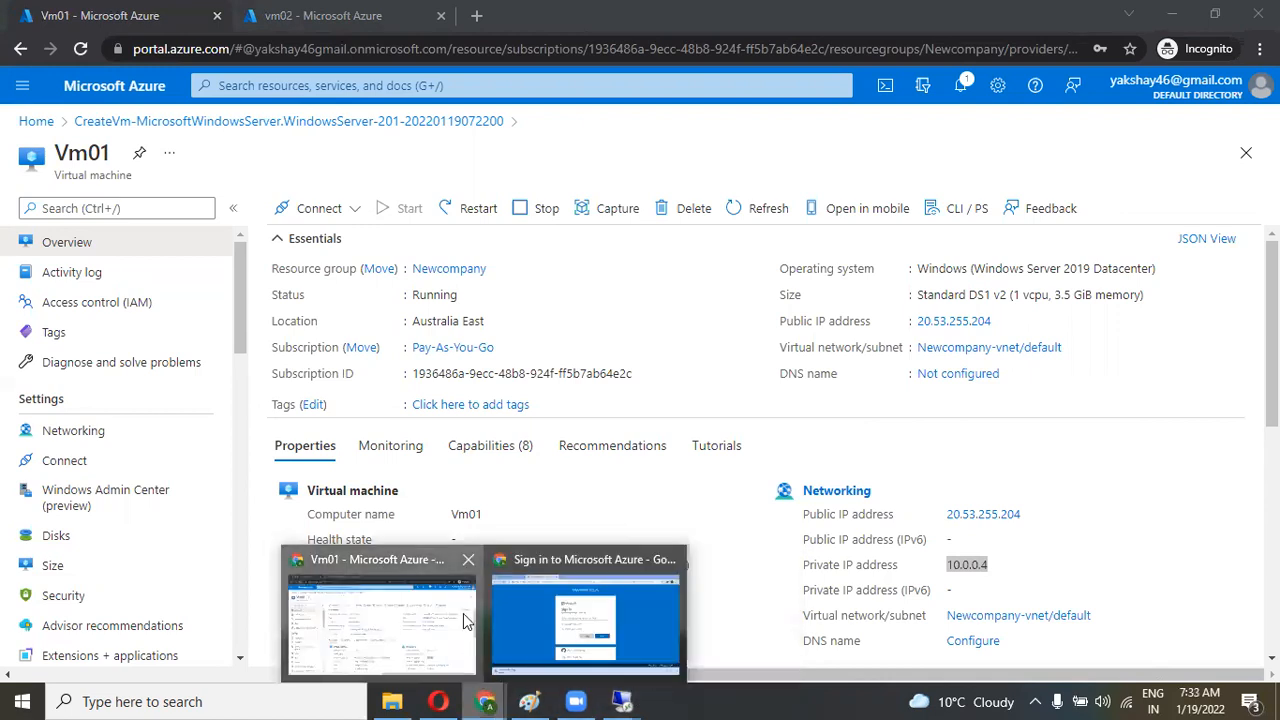
pyautogui.click(463, 613)
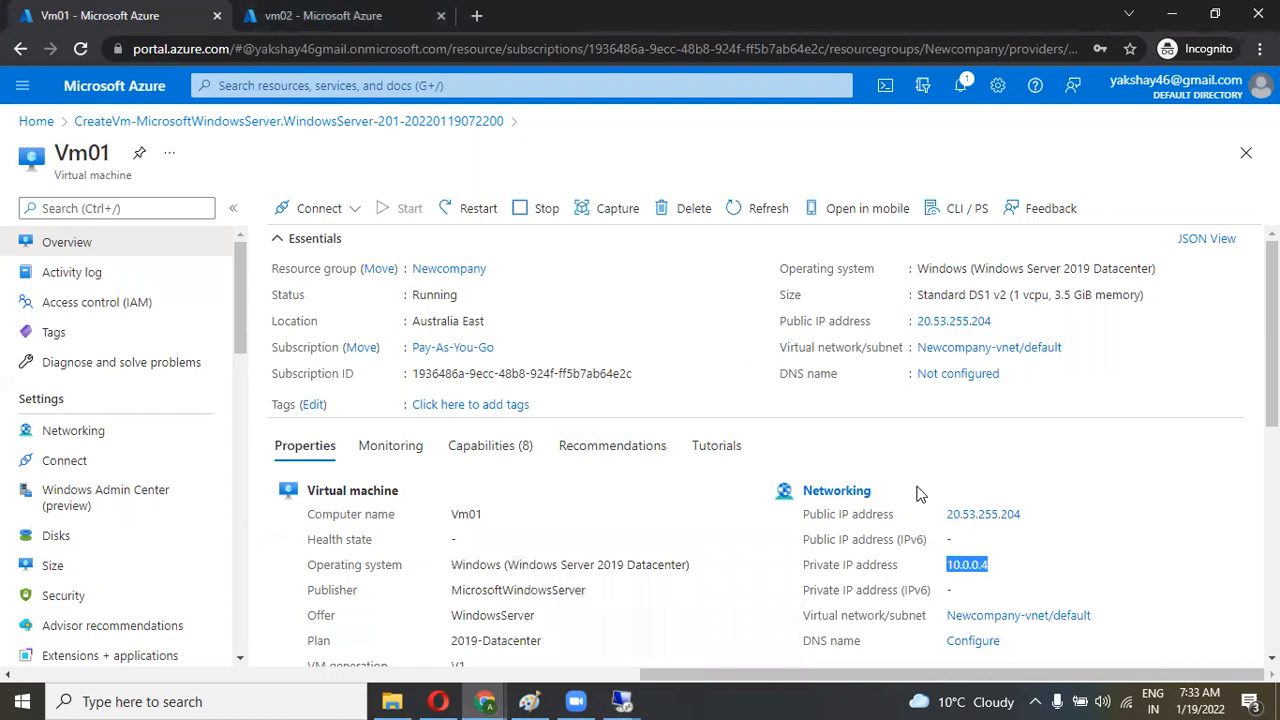
# Search 'virt' in the portal and open the Virtual networks list
pyautogui.click(433, 85)
pyautogui.write('virt')
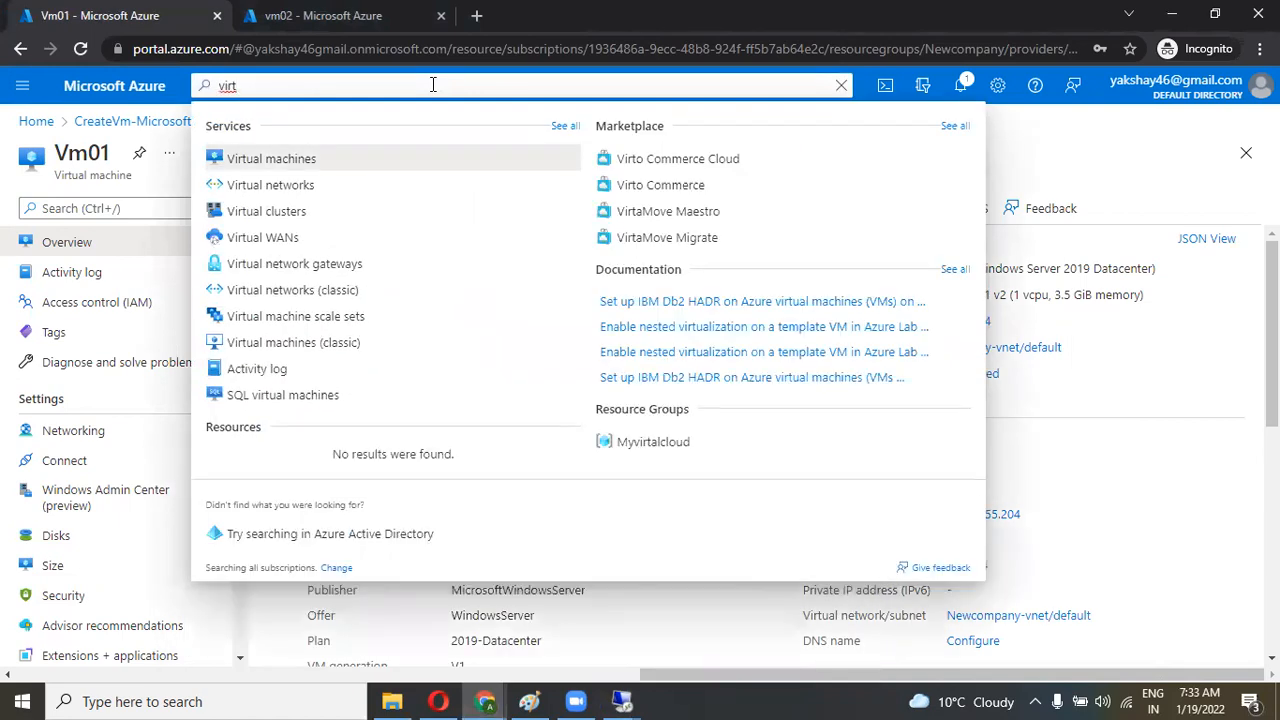
pyautogui.press('Return')
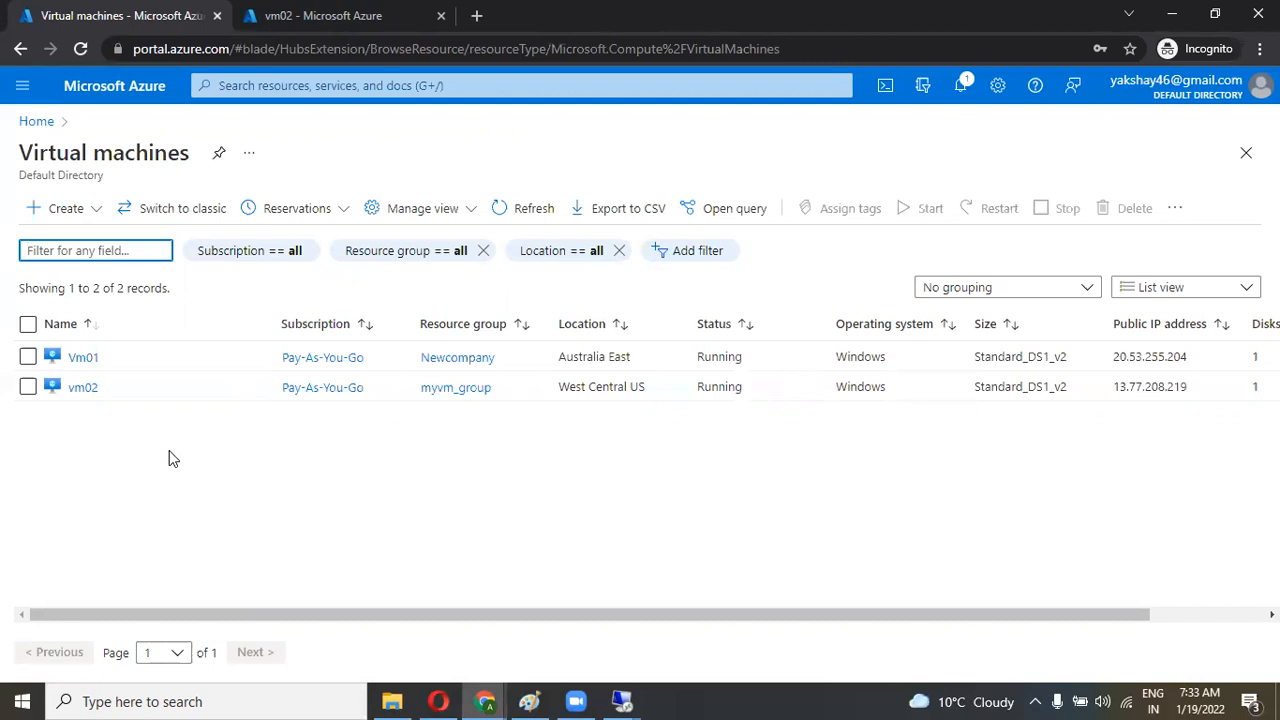
pyautogui.click(360, 79)
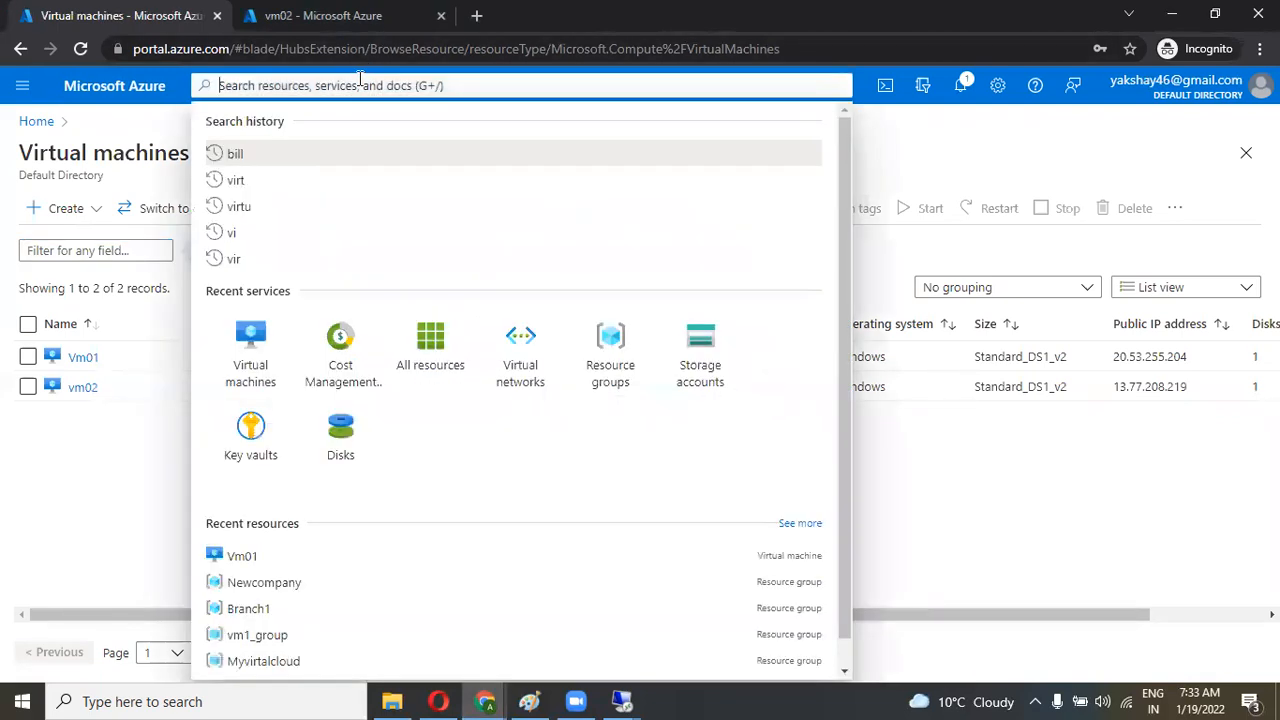
pyautogui.write('virt')
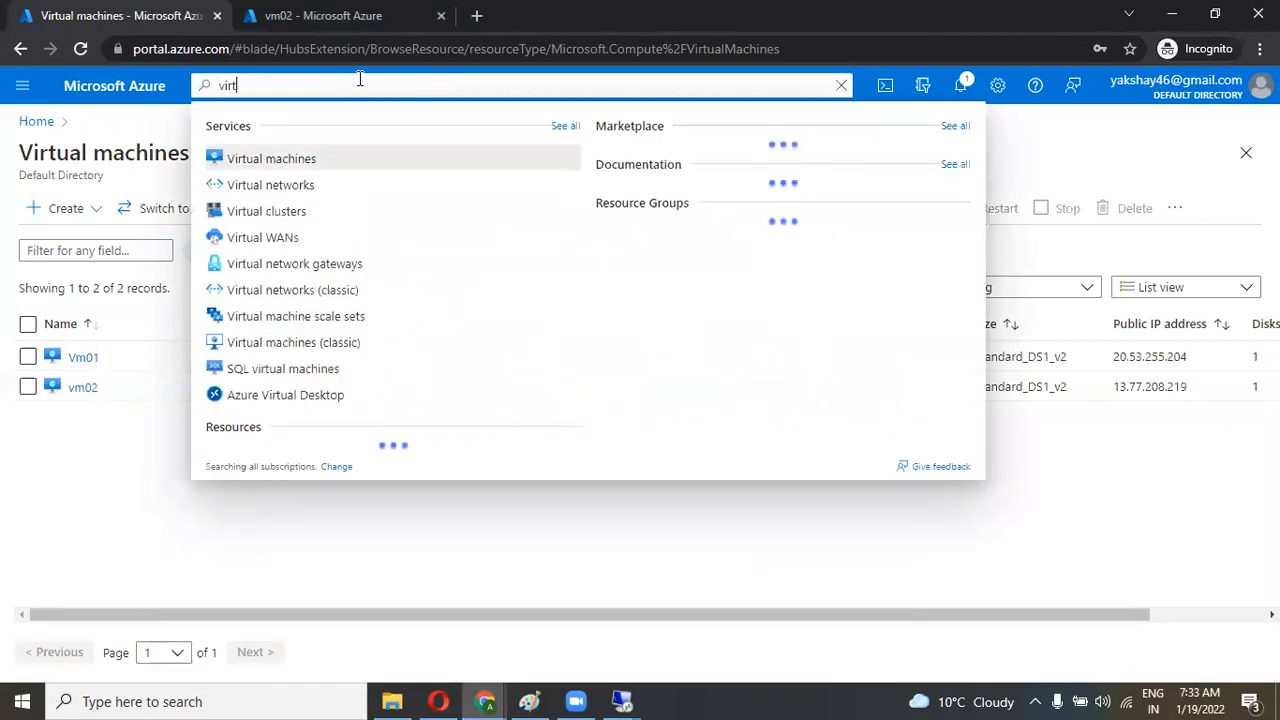
pyautogui.click(250, 185)
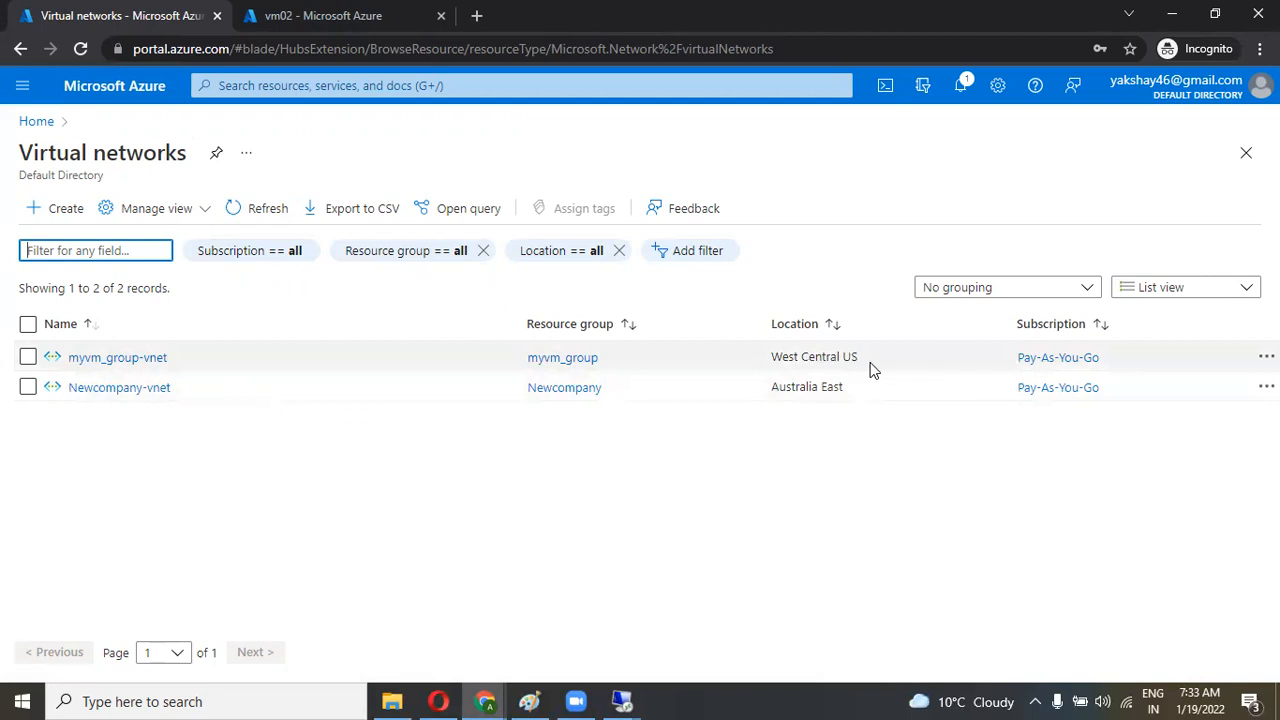
# Compare the West Central US and Australia East locations, then open myvm_group-vnet's Peerings
pyautogui.moveTo(856, 358); pyautogui.dragTo(766, 374)
pyautogui.click(762, 444)
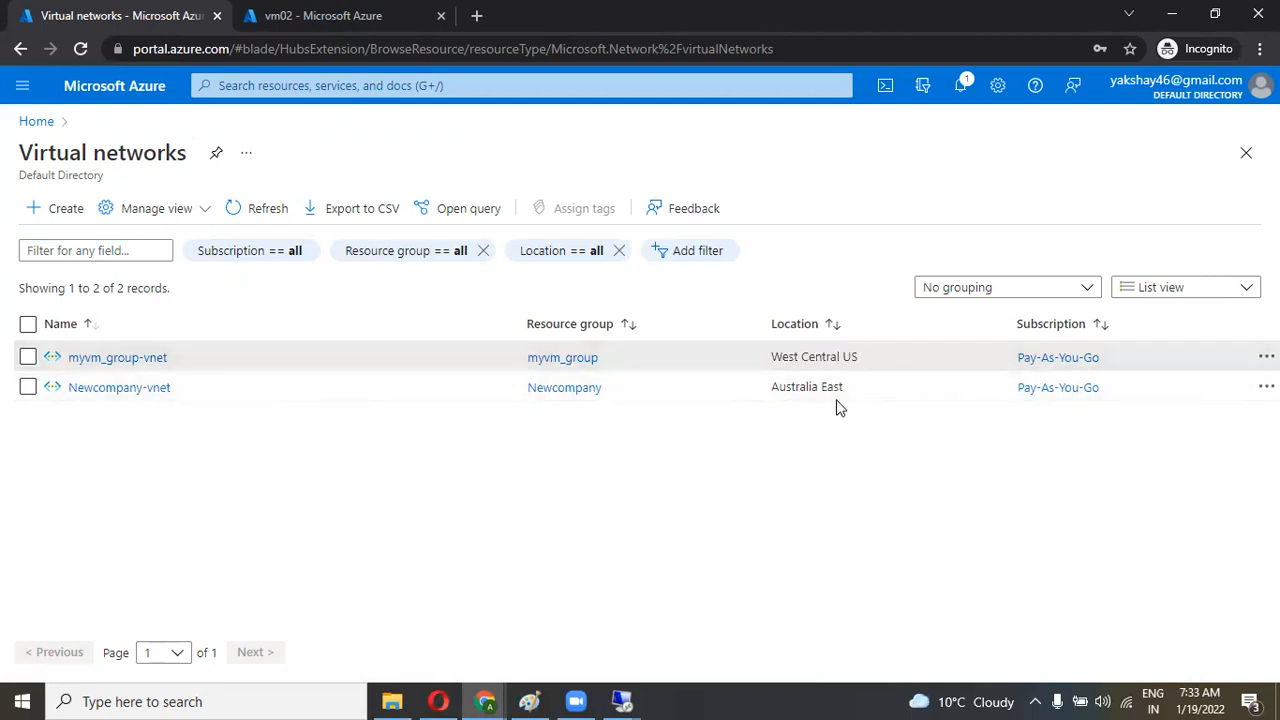
pyautogui.moveTo(849, 388); pyautogui.dragTo(780, 396)
pyautogui.click(761, 427)
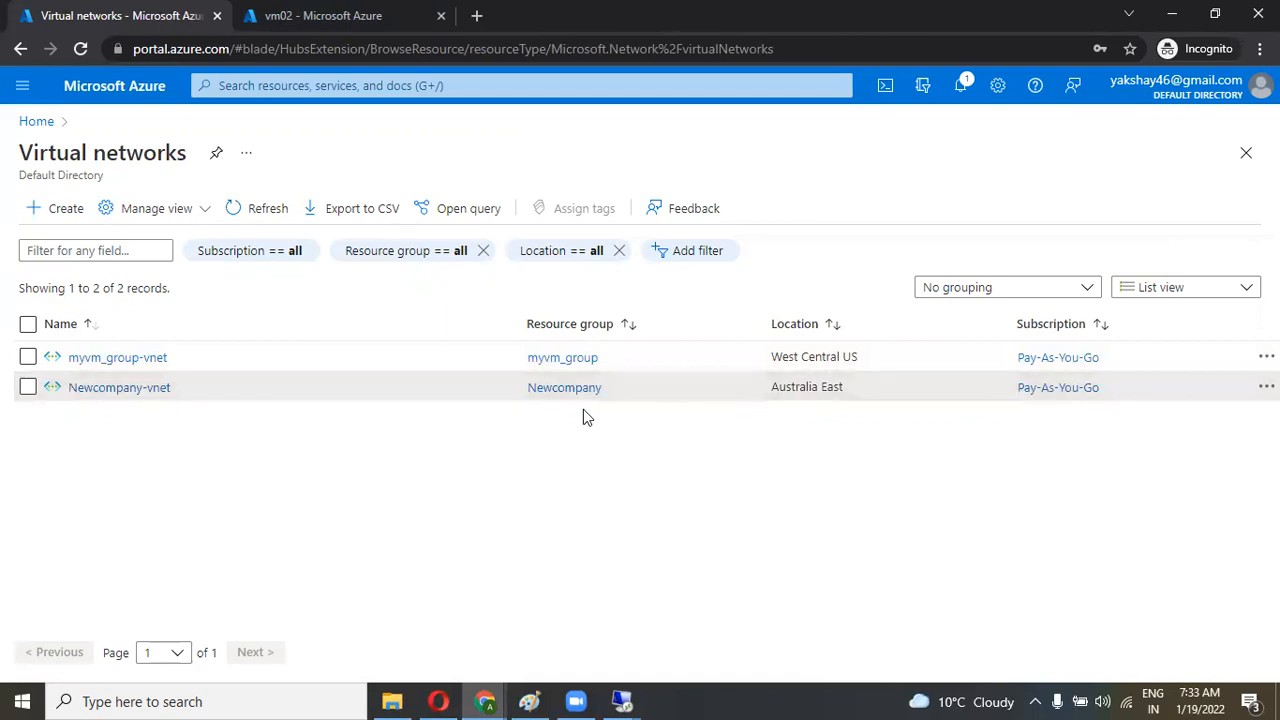
pyautogui.click(133, 366)
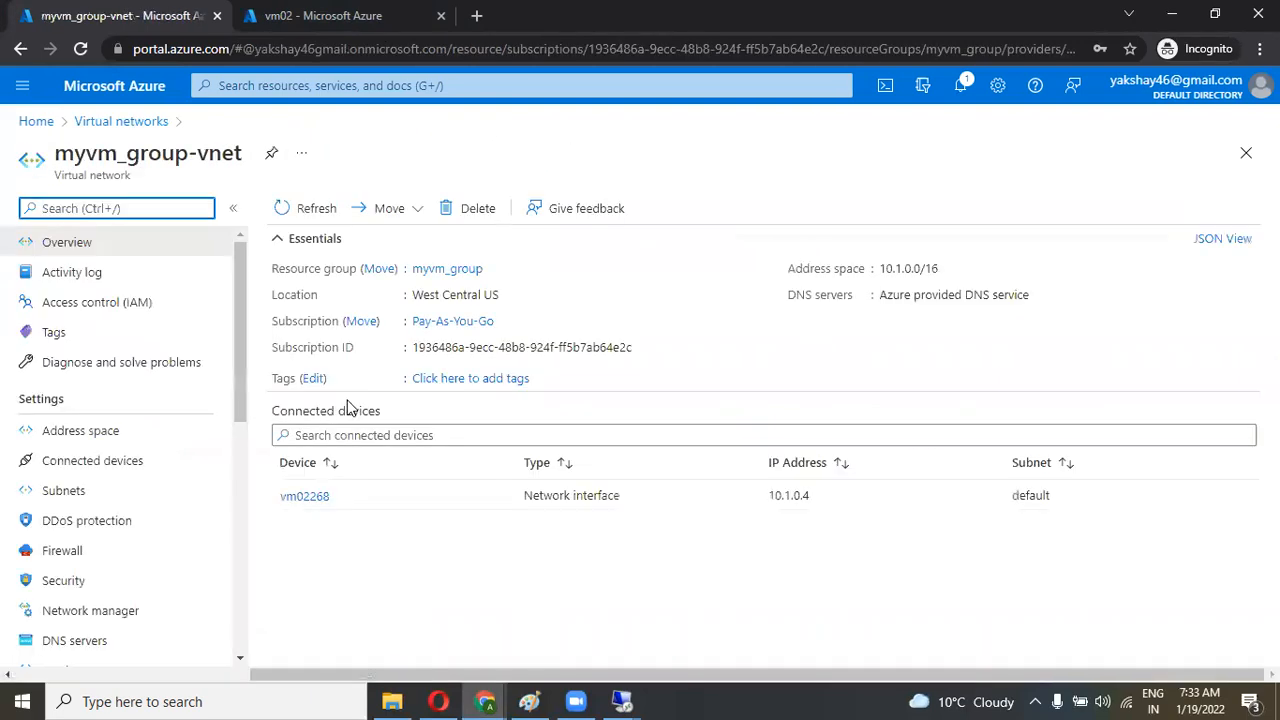
pyautogui.scroll(-1, 134, 557)
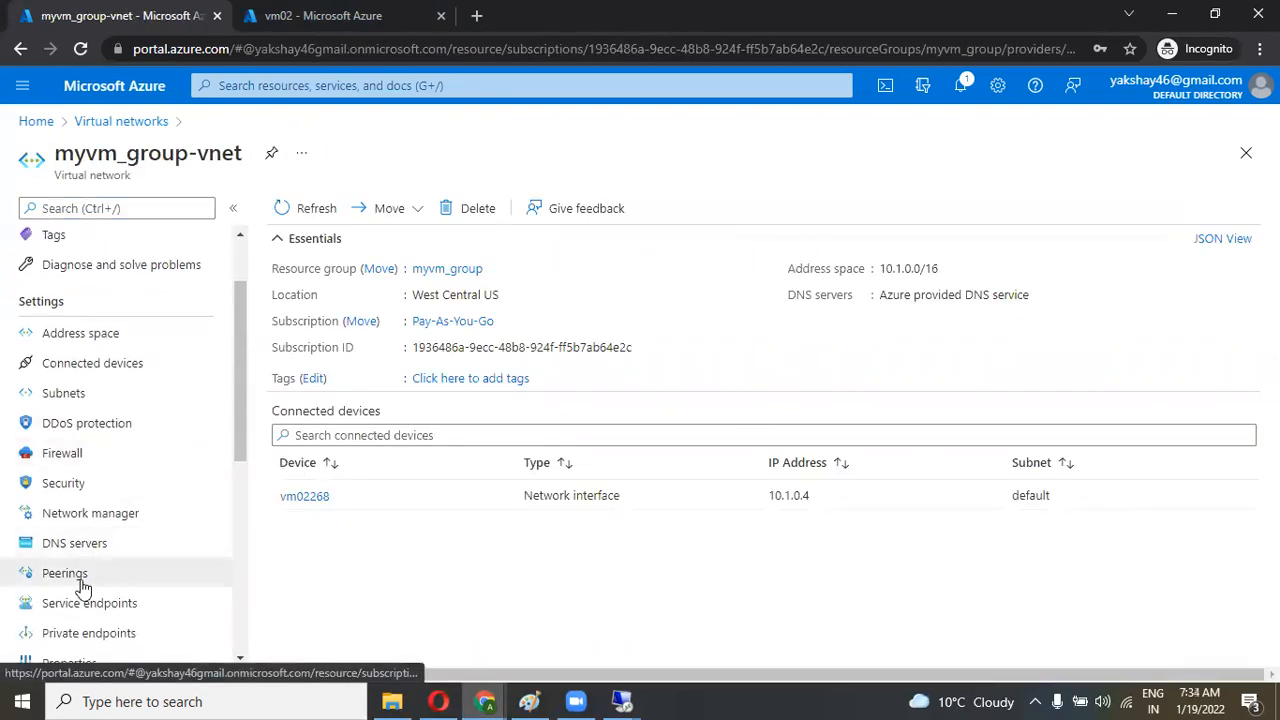
pyautogui.click(65, 573)
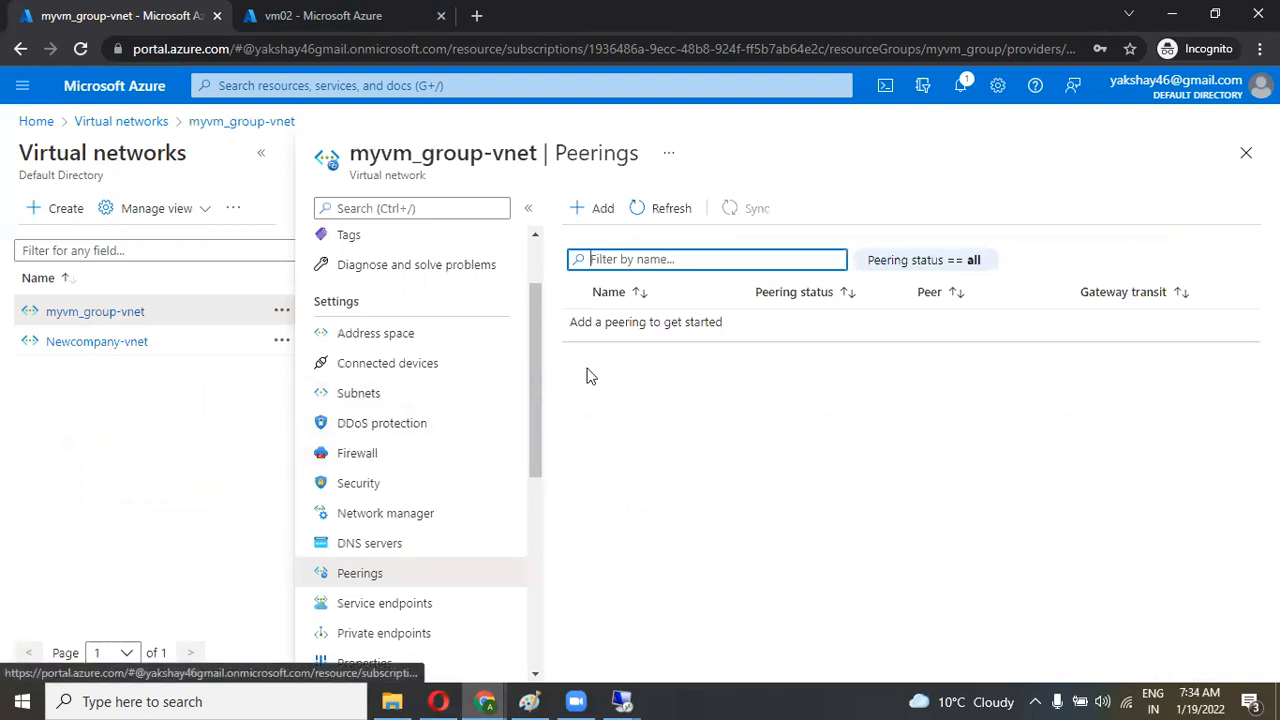
# Add a new peering and name this network's link Australia_to_US
pyautogui.click(600, 210)
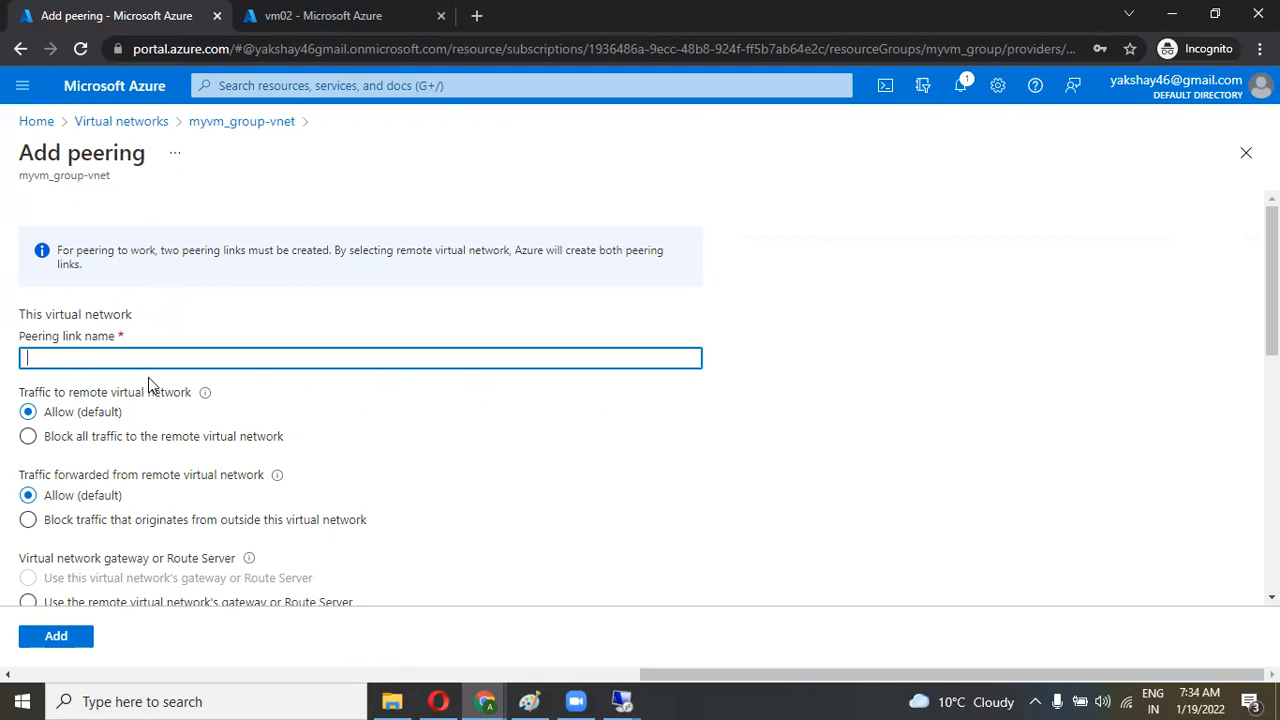
pyautogui.scroll(-1, 117, 348)
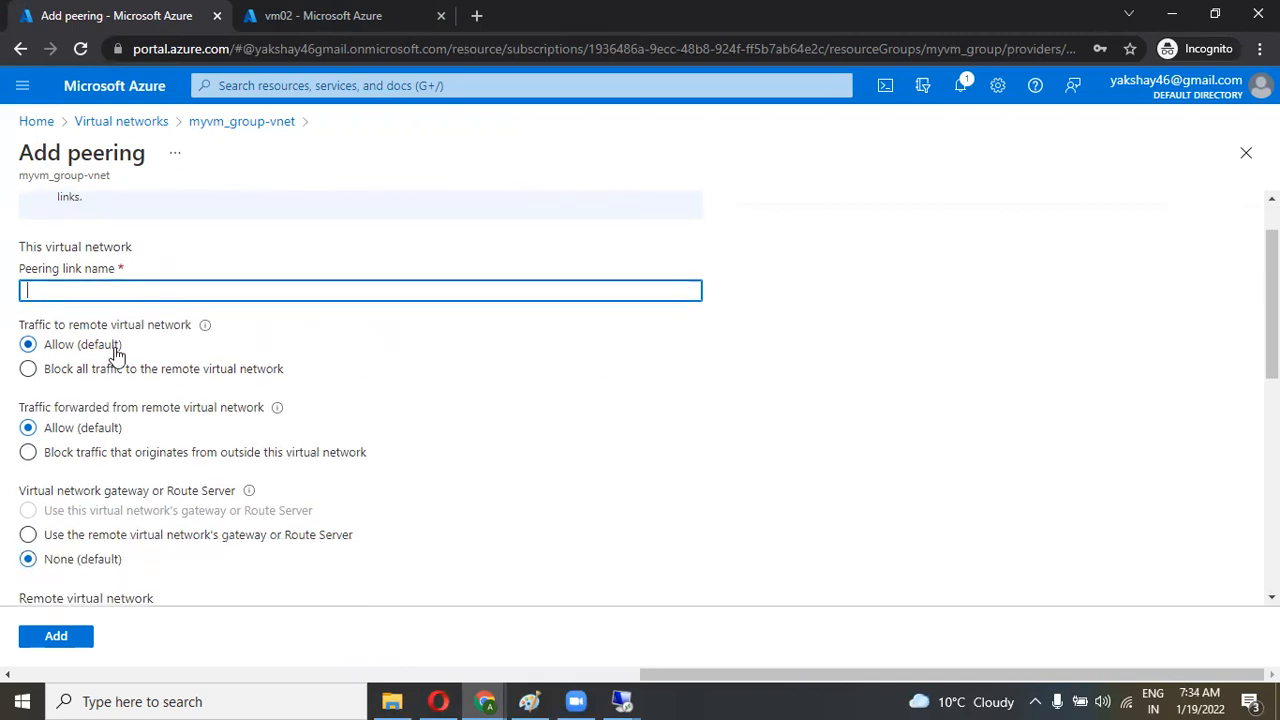
pyautogui.scroll(1, 117, 348)
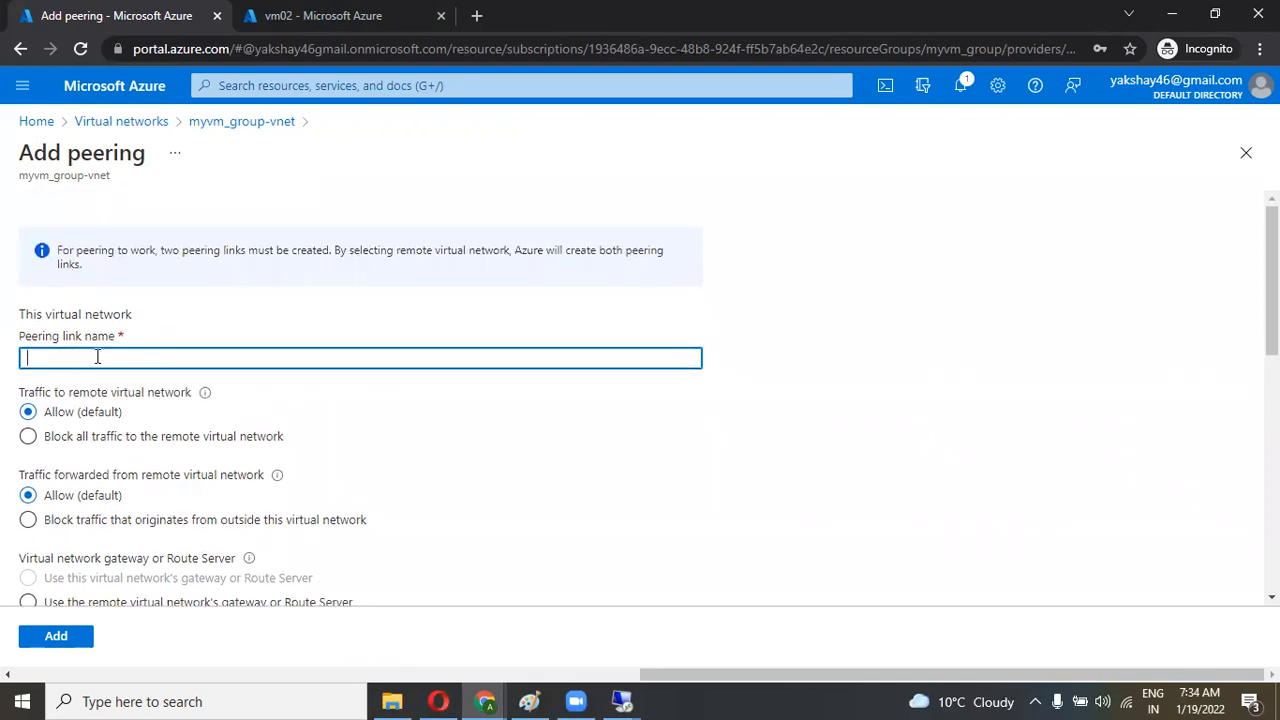
pyautogui.write('Australia to US P')
pyautogui.press('BackSpace')
pyautogui.press('BackSpace')
pyautogui.press('BackSpace')
pyautogui.press('BackSpace')
pyautogui.press('BackSpace')
pyautogui.press('BackSpace')
pyautogui.press('BackSpace')
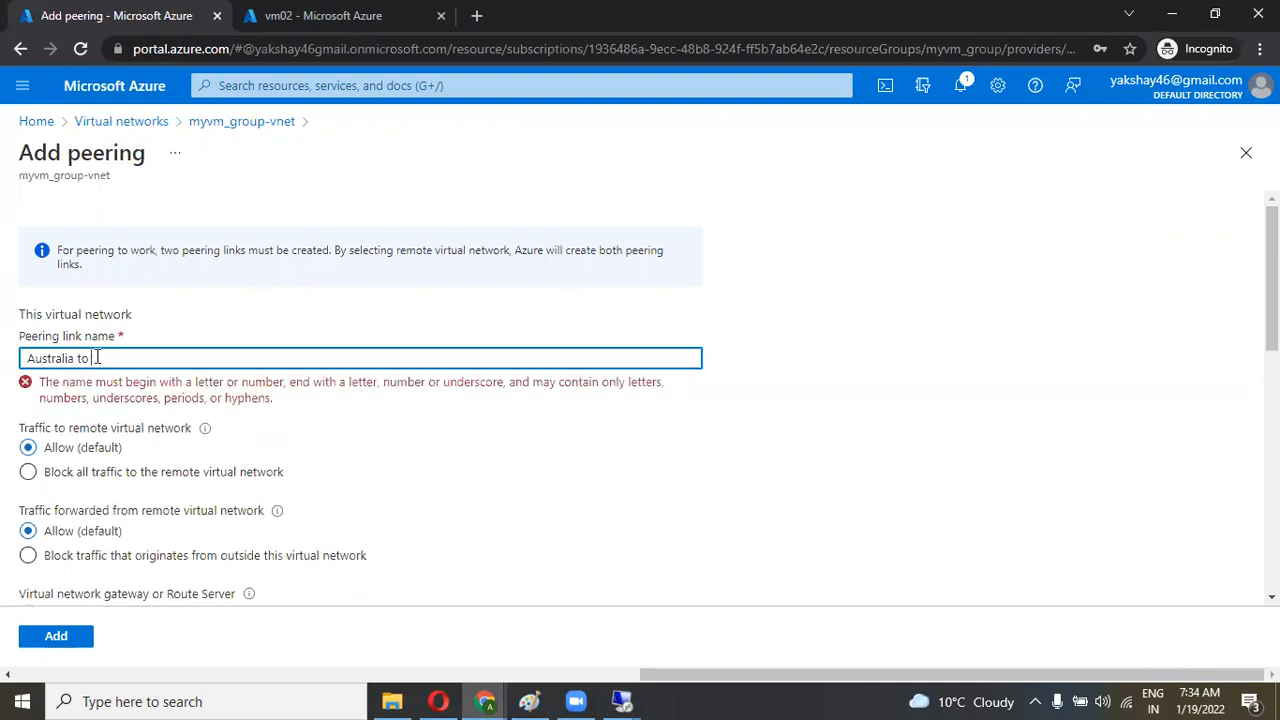
pyautogui.press('BackSpace')
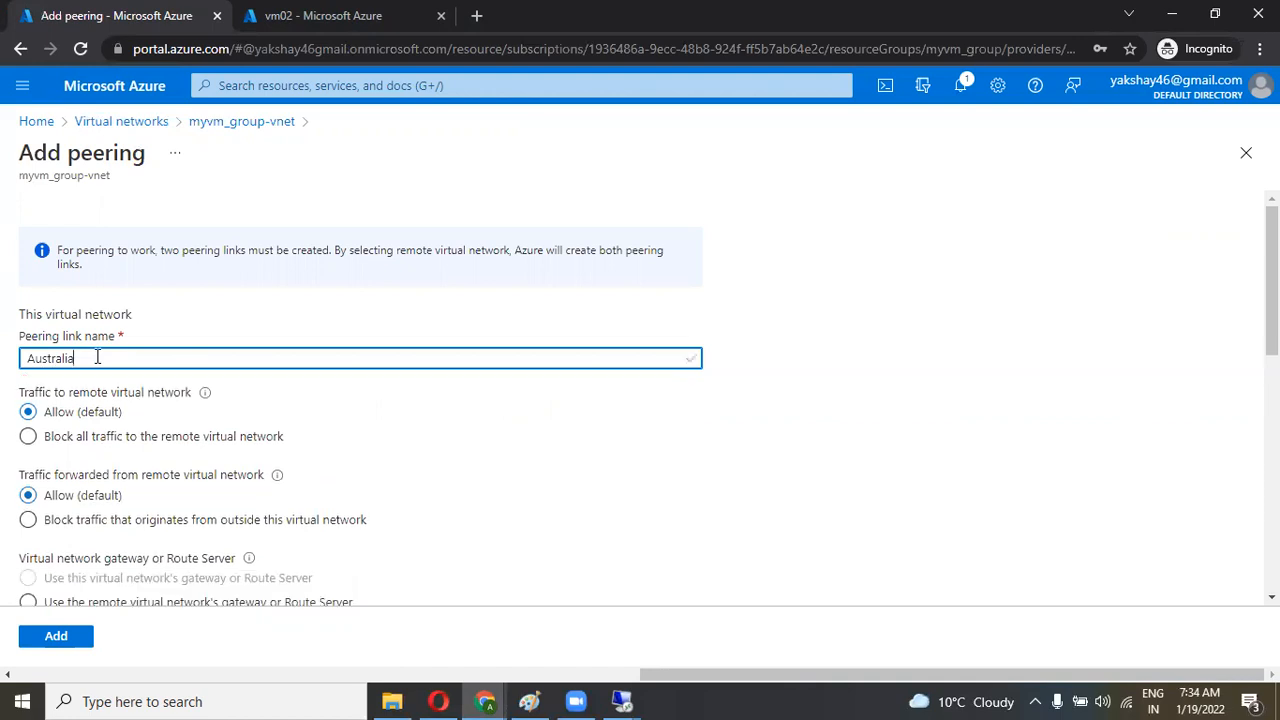
pyautogui.write('_to_US')
# Enter Us_to_Australia as the remote peering link name
pyautogui.scroll(-1, 99, 358)
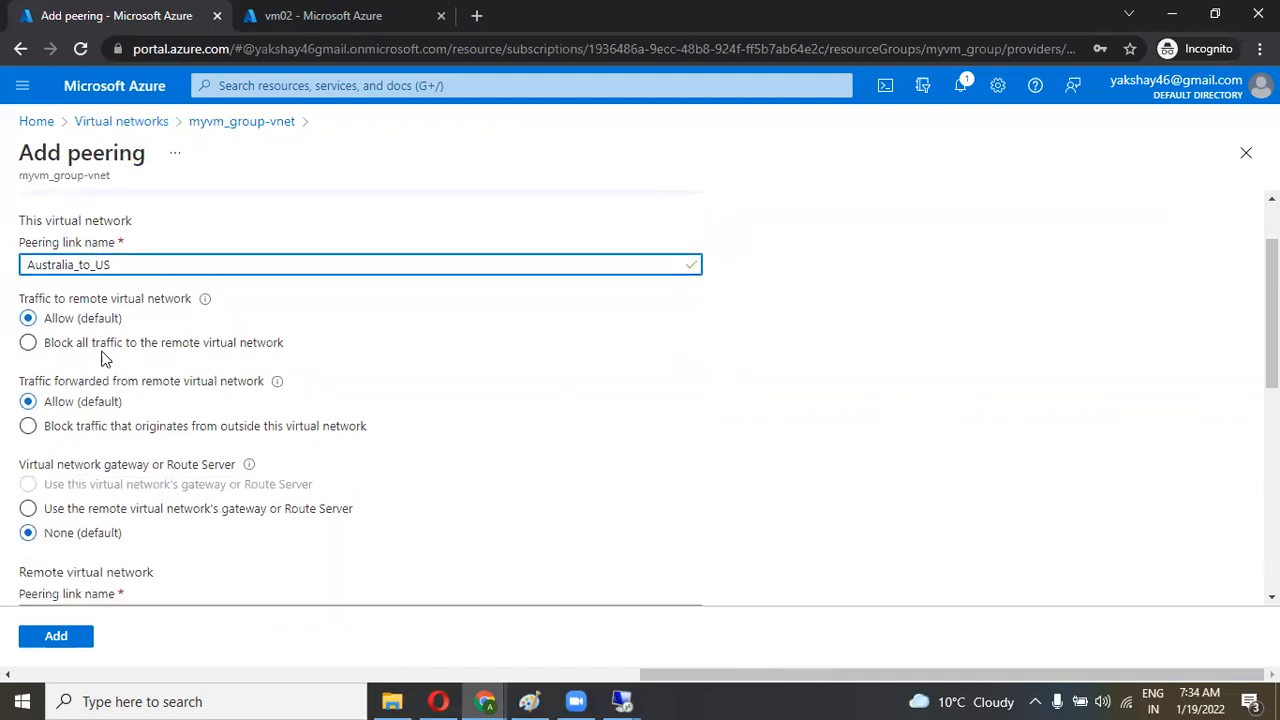
pyautogui.scroll(-1, 128, 352)
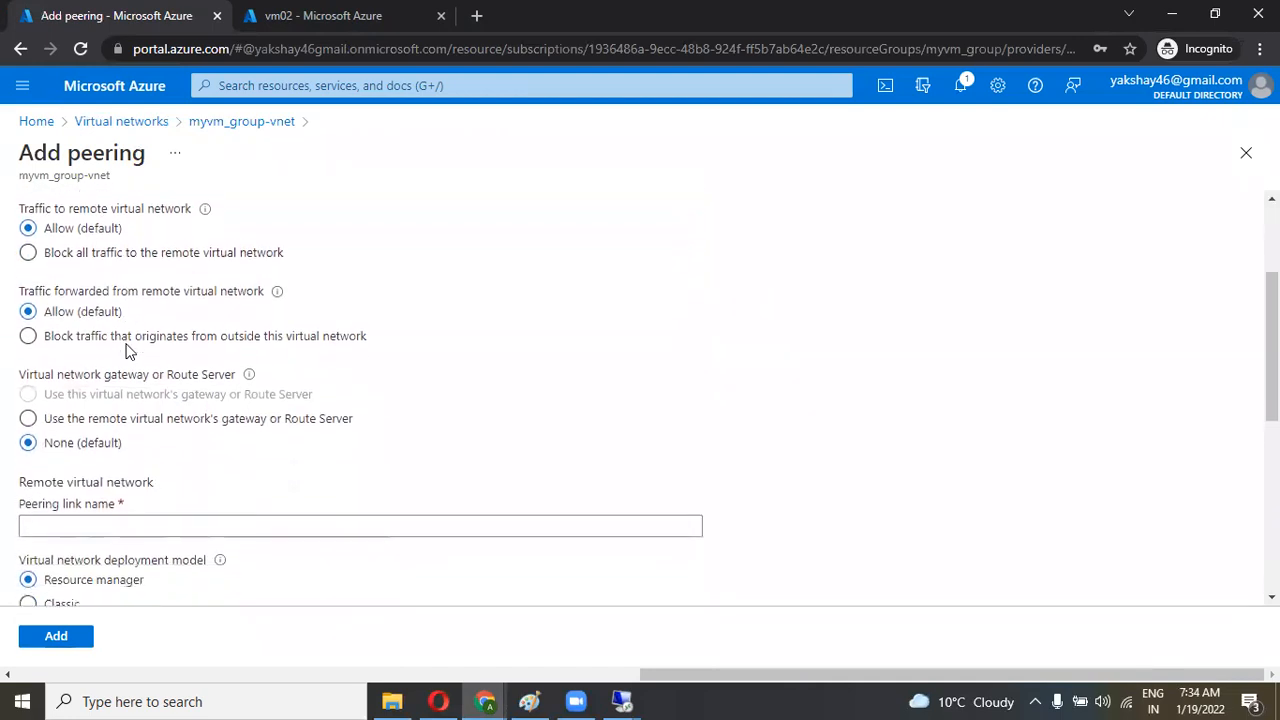
pyautogui.click(86, 523)
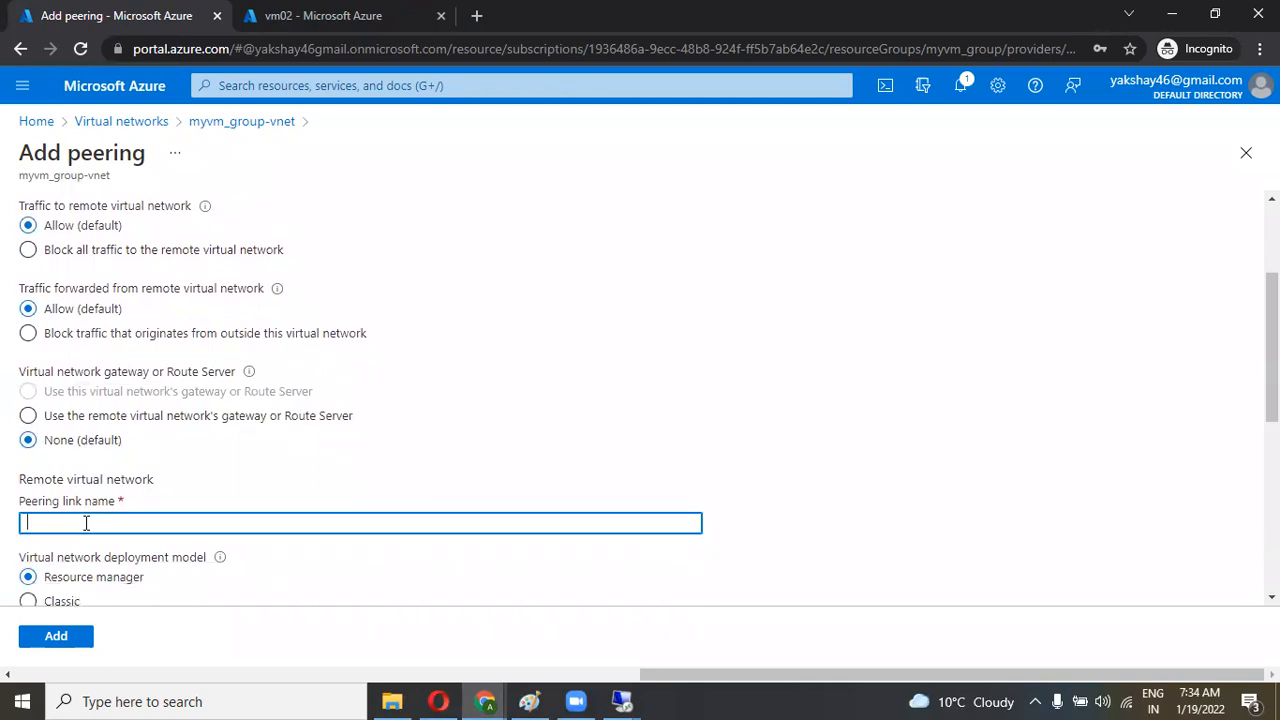
pyautogui.write('Us_to')
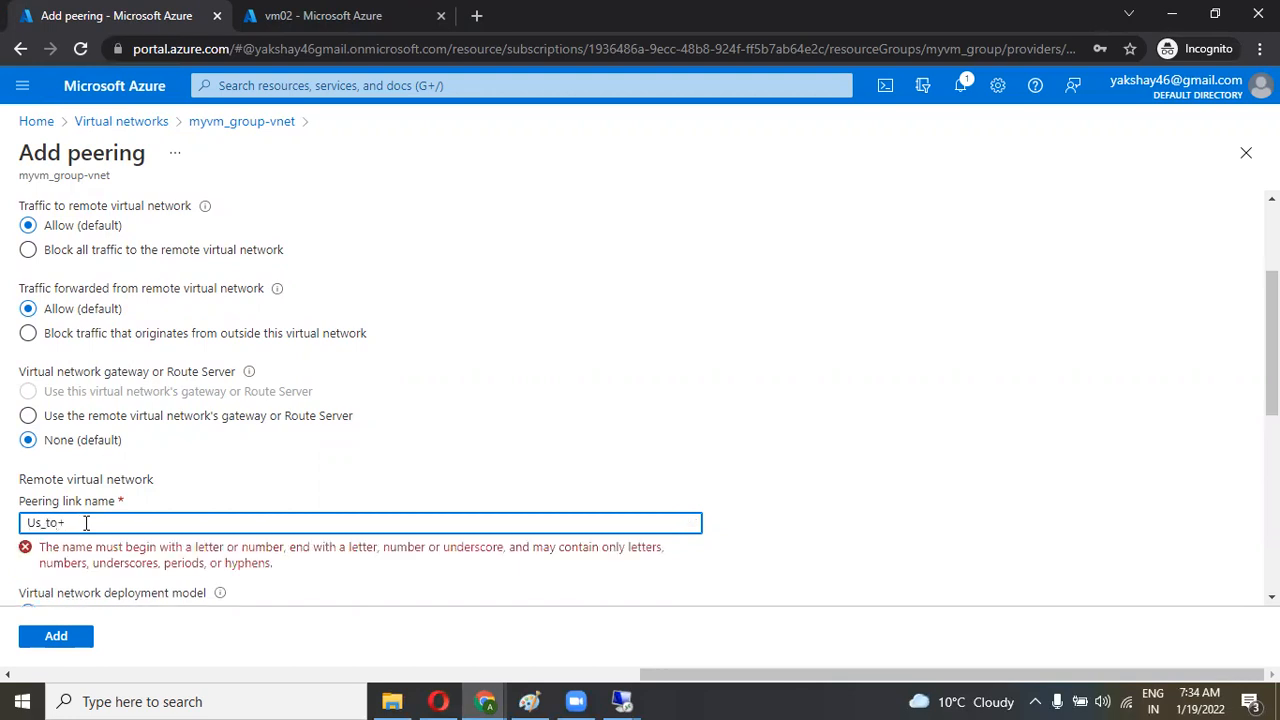
pyautogui.write('_A')
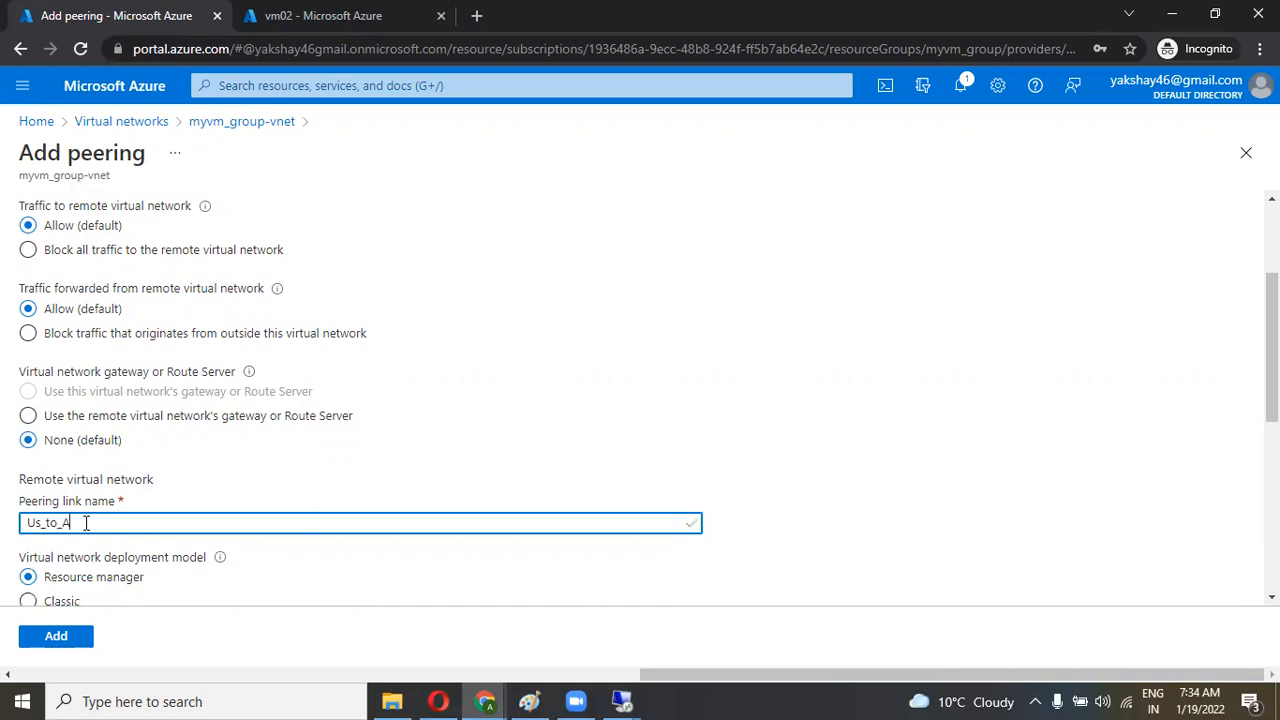
pyautogui.write('ustralia')
# Select Newcompany-vnet as the remote virtual network in the peering form
pyautogui.scroll(-1, 87, 522)
pyautogui.scroll(-2, 87, 525)
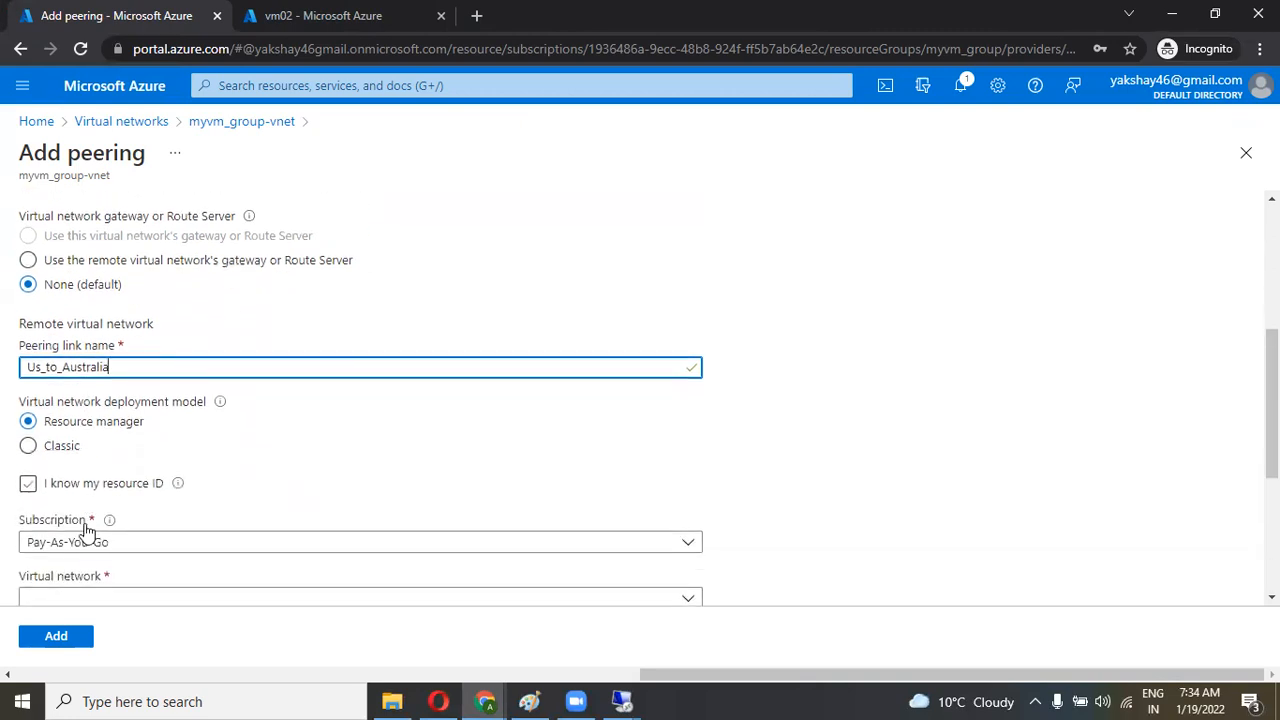
pyautogui.click(145, 500)
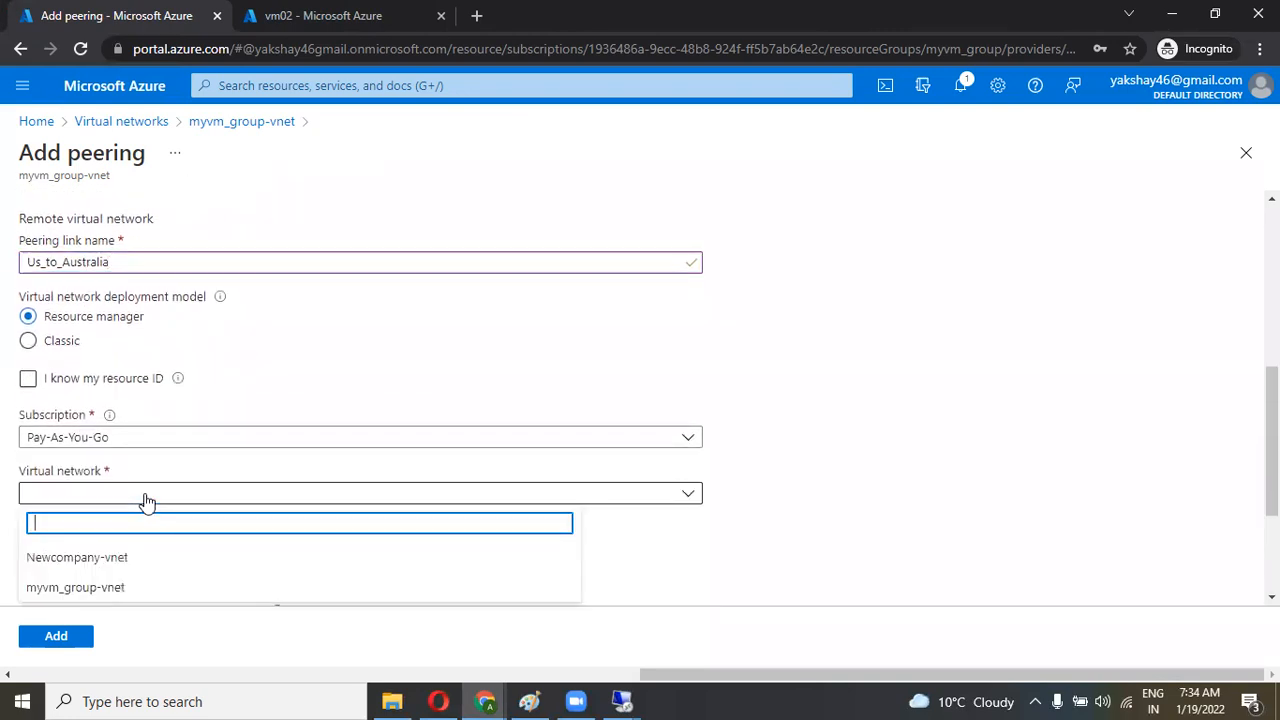
pyautogui.scroll(-1, 386, 443)
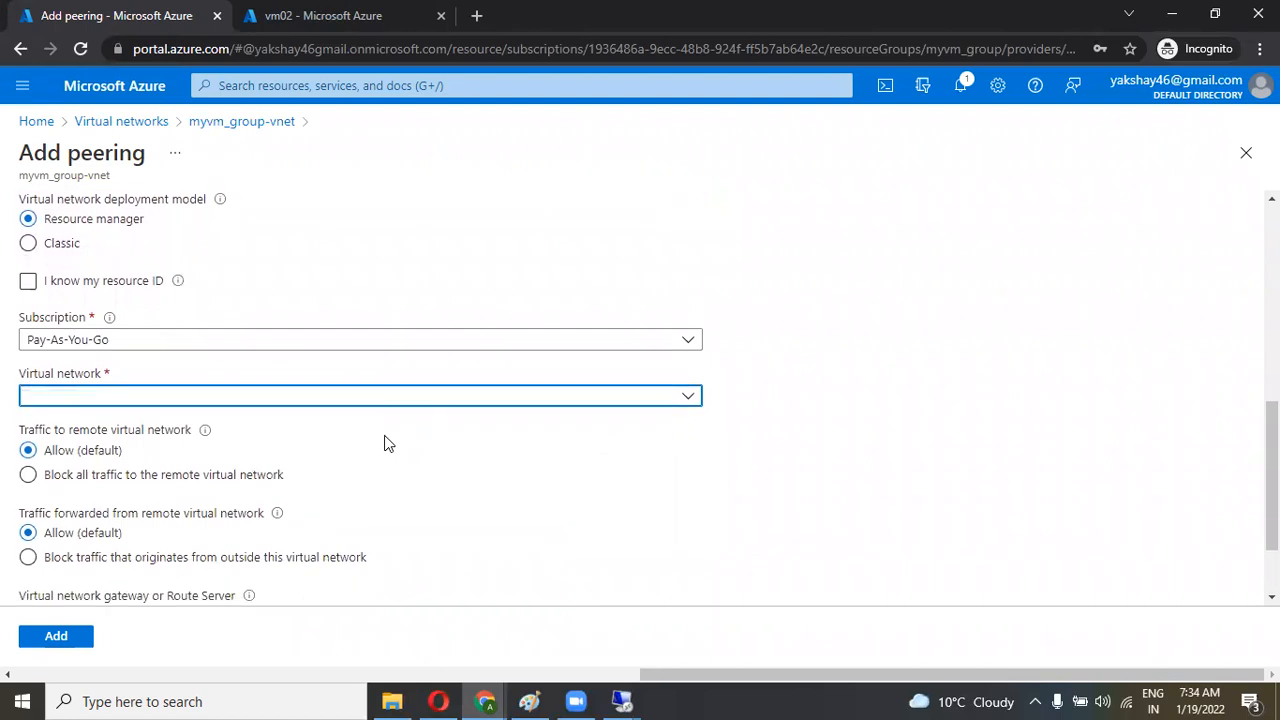
pyautogui.scroll(-1, 200, 370)
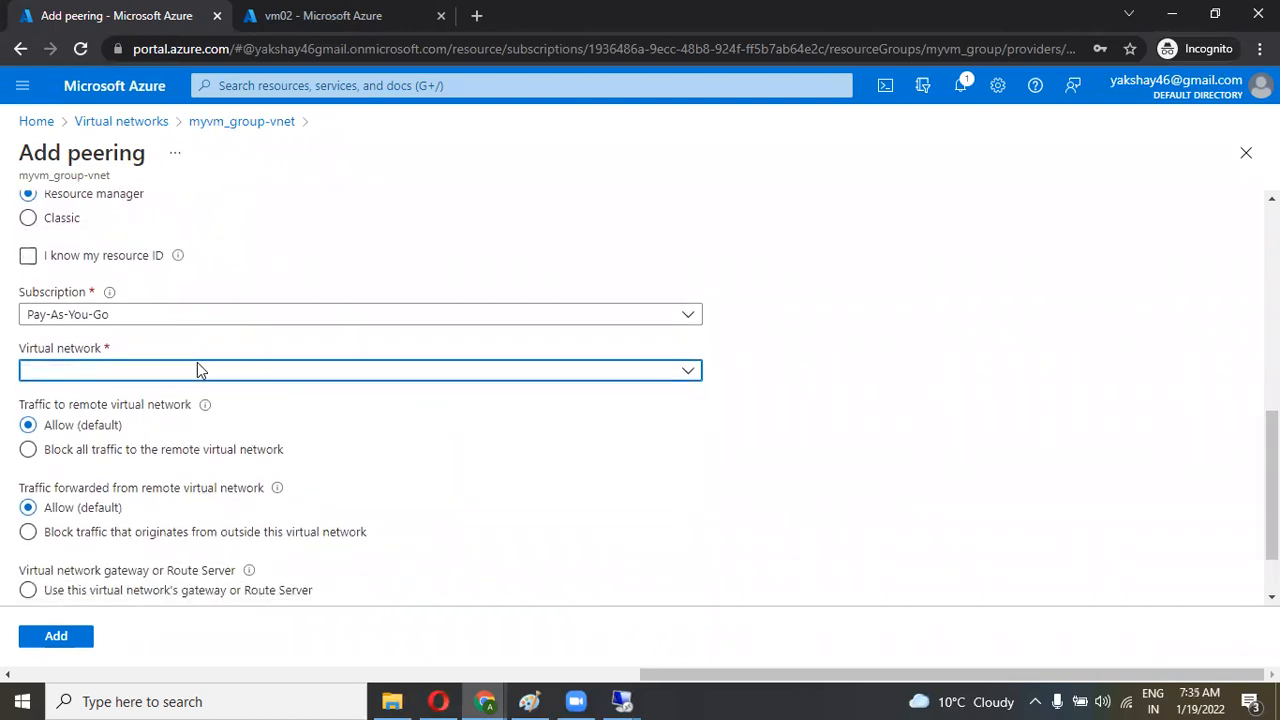
pyautogui.click(241, 365)
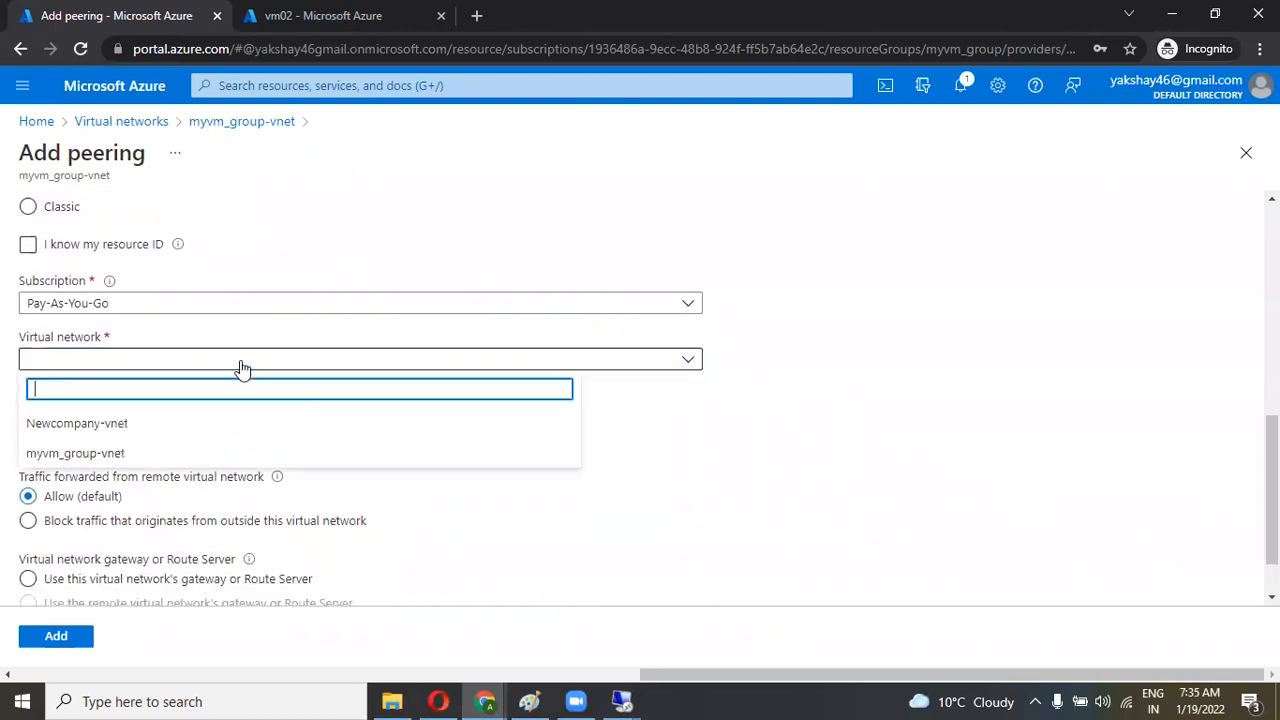
pyautogui.click(130, 425)
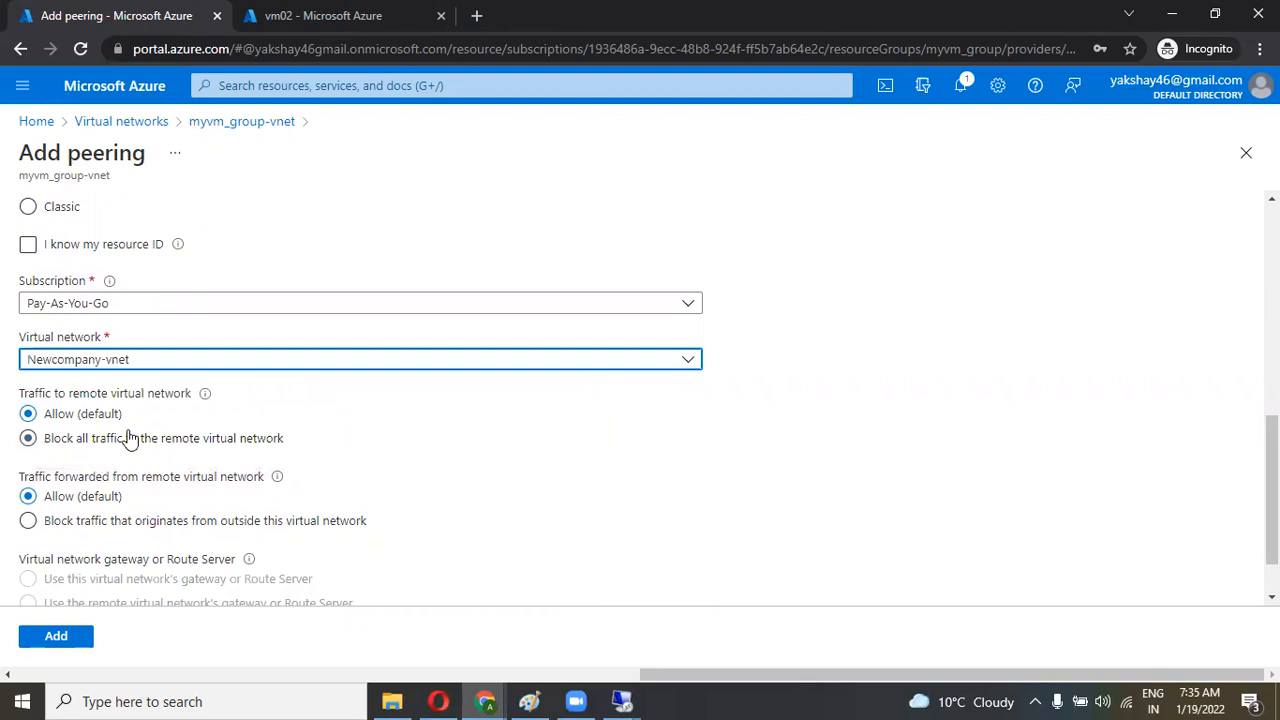
pyautogui.scroll(-1, 307, 410)
pyautogui.scroll(2, 307, 410)
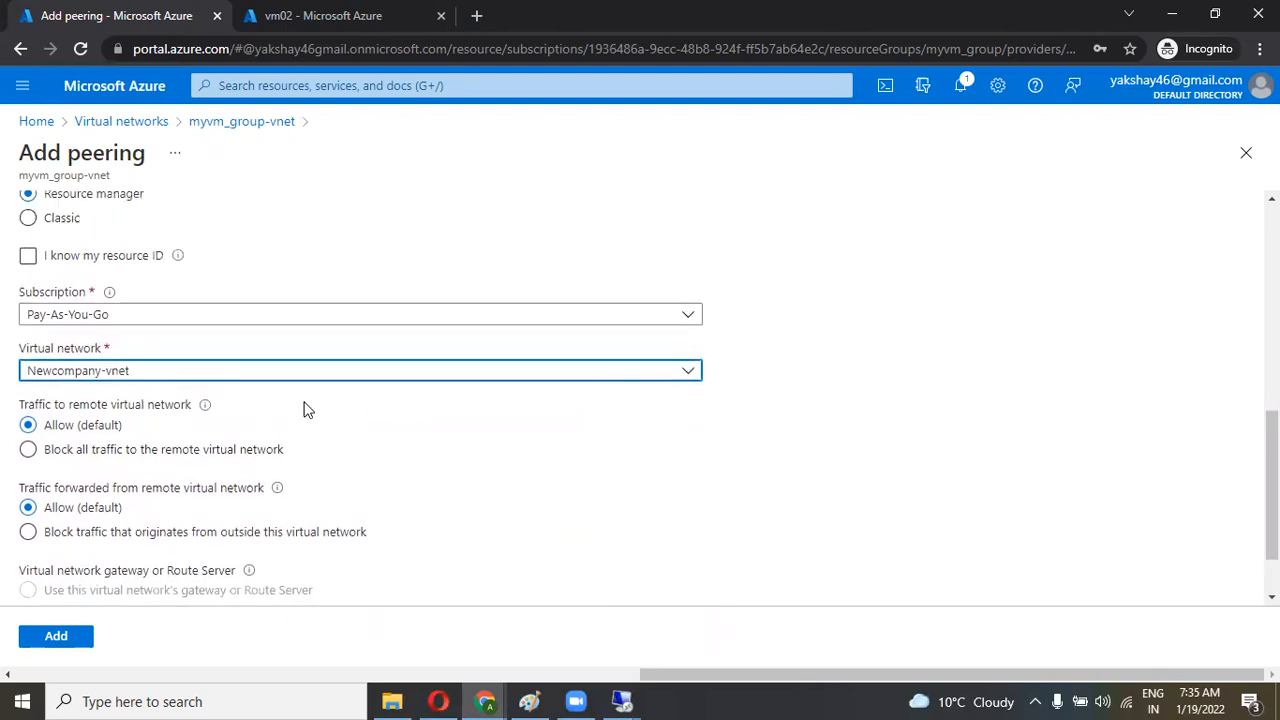
pyautogui.scroll(-1, 293, 490)
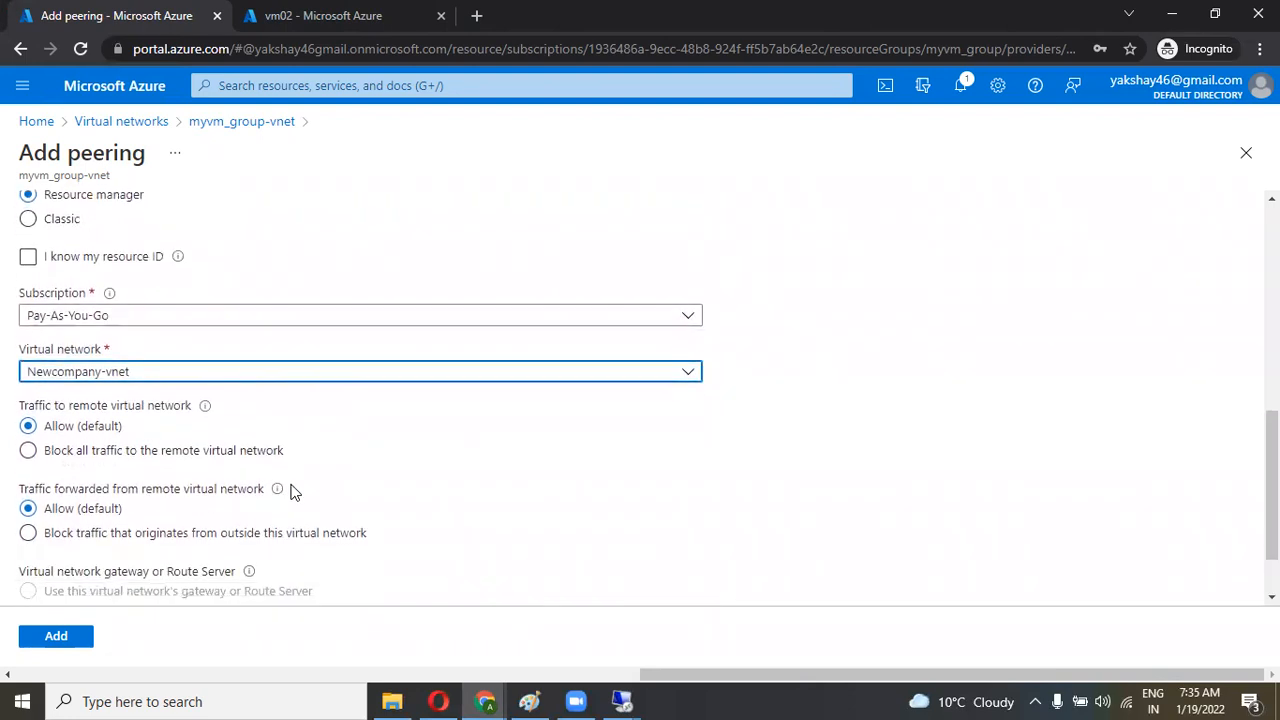
pyautogui.click(293, 350)
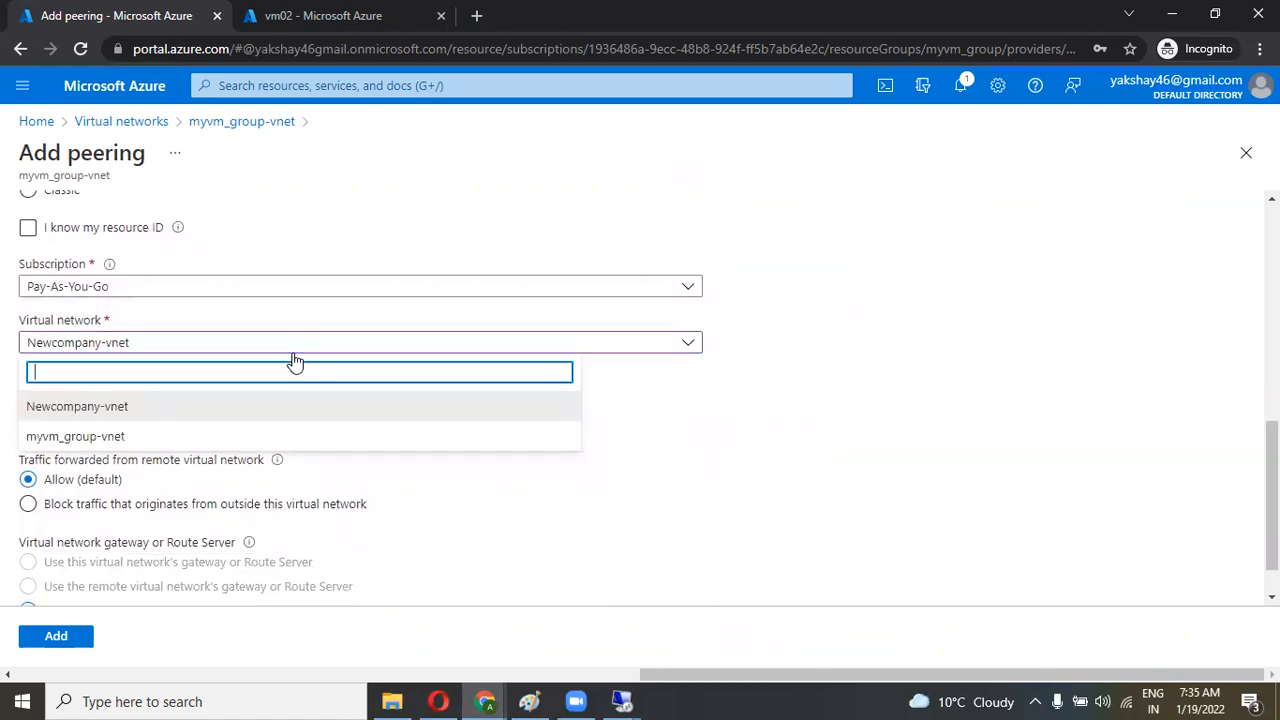
pyautogui.click(294, 353)
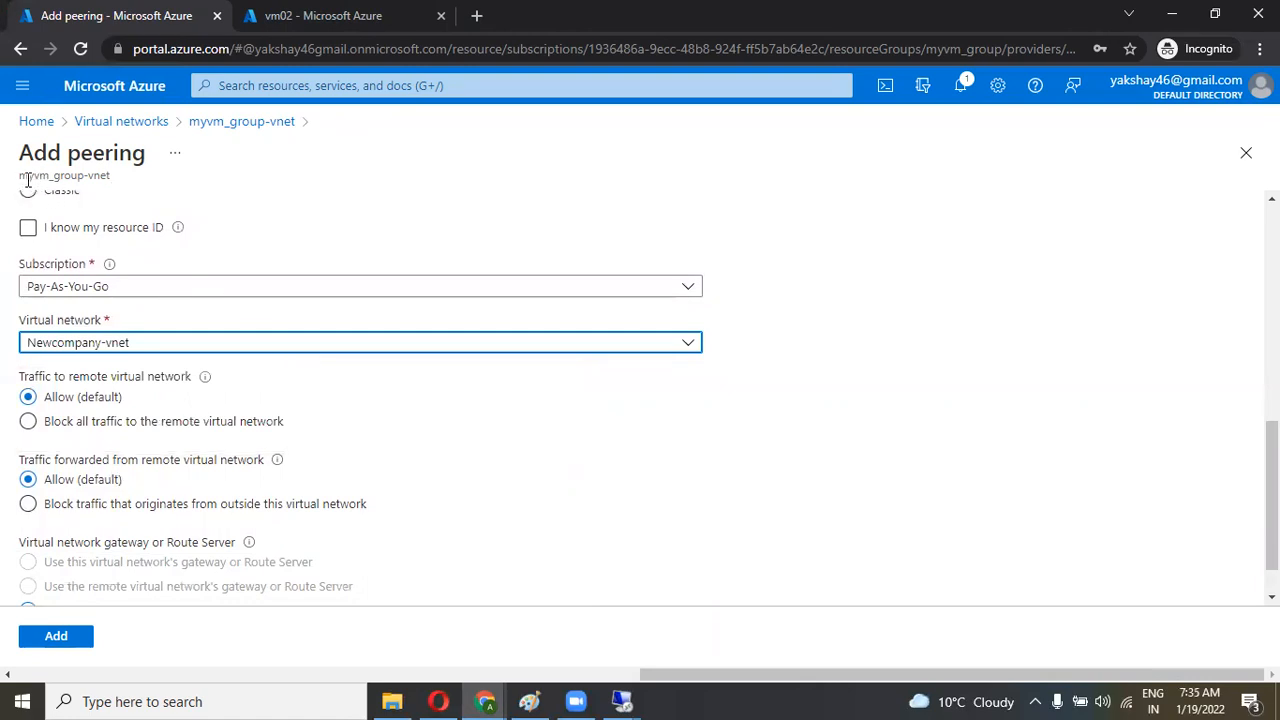
# Confirm myvm_group-vnet peers with Newcompany-vnet and add the peering with default traffic settings
pyautogui.moveTo(19, 178); pyautogui.dragTo(111, 177)
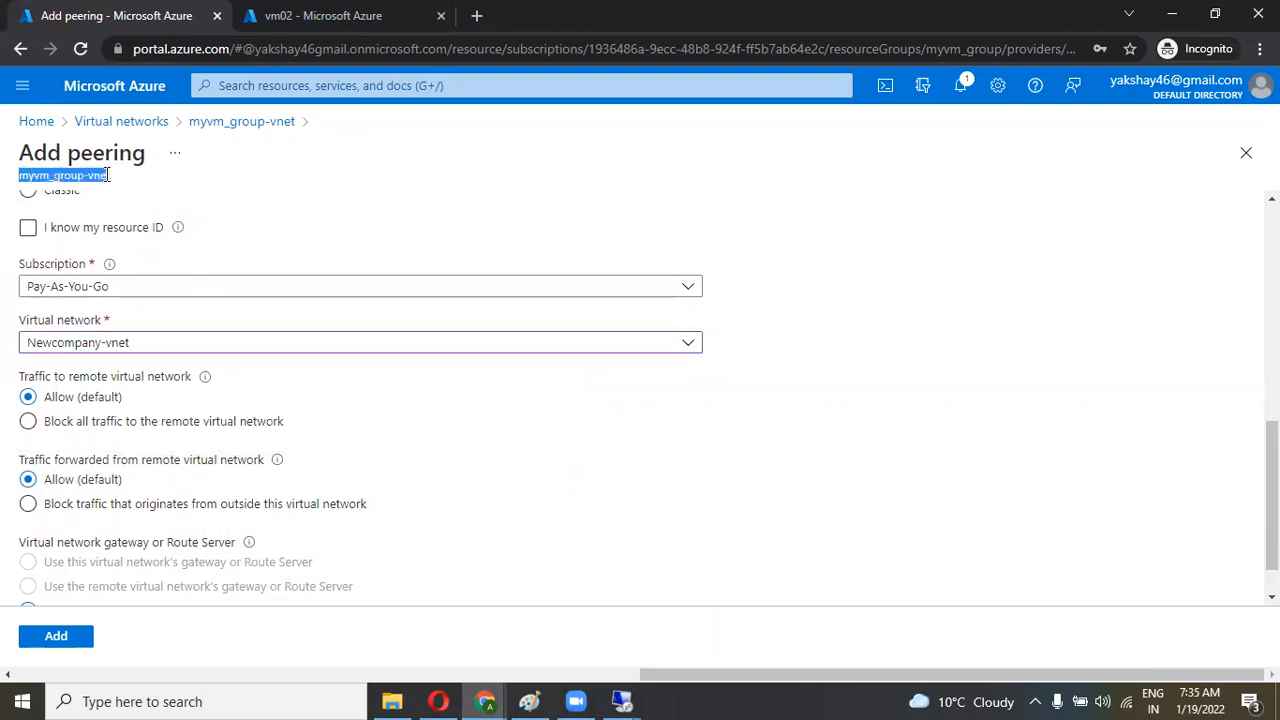
pyautogui.click(216, 358)
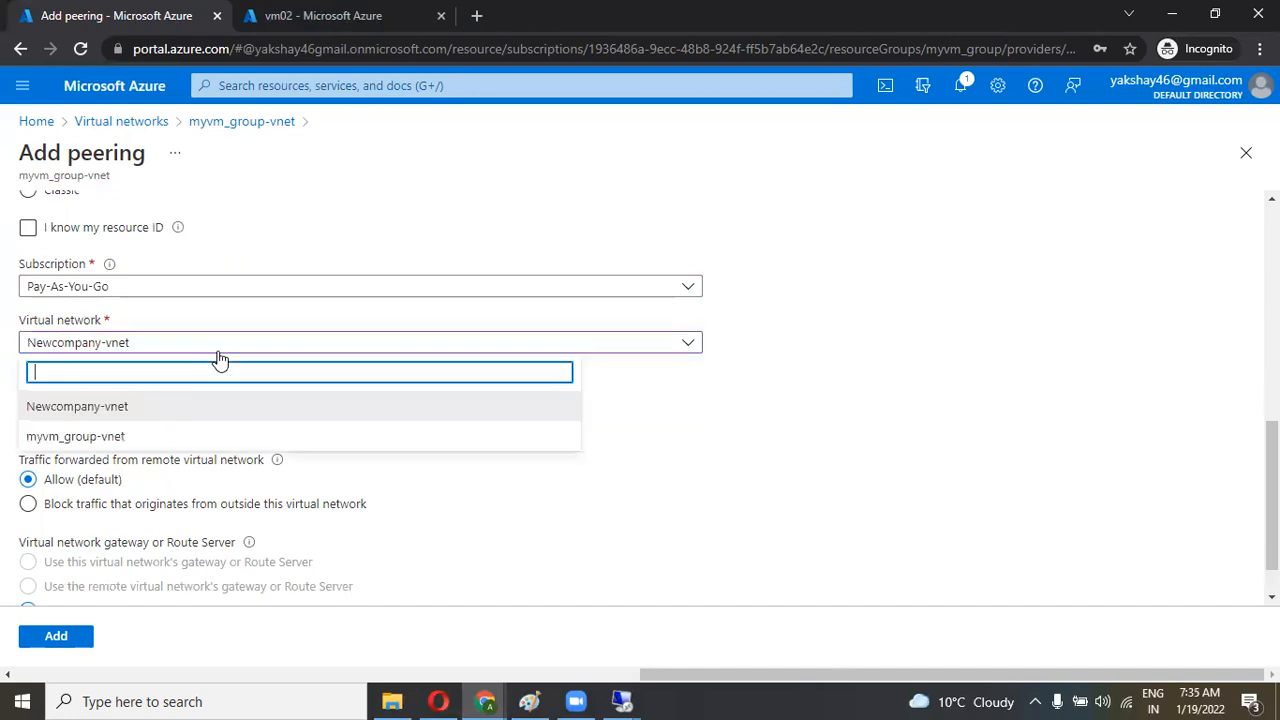
pyautogui.click(153, 408)
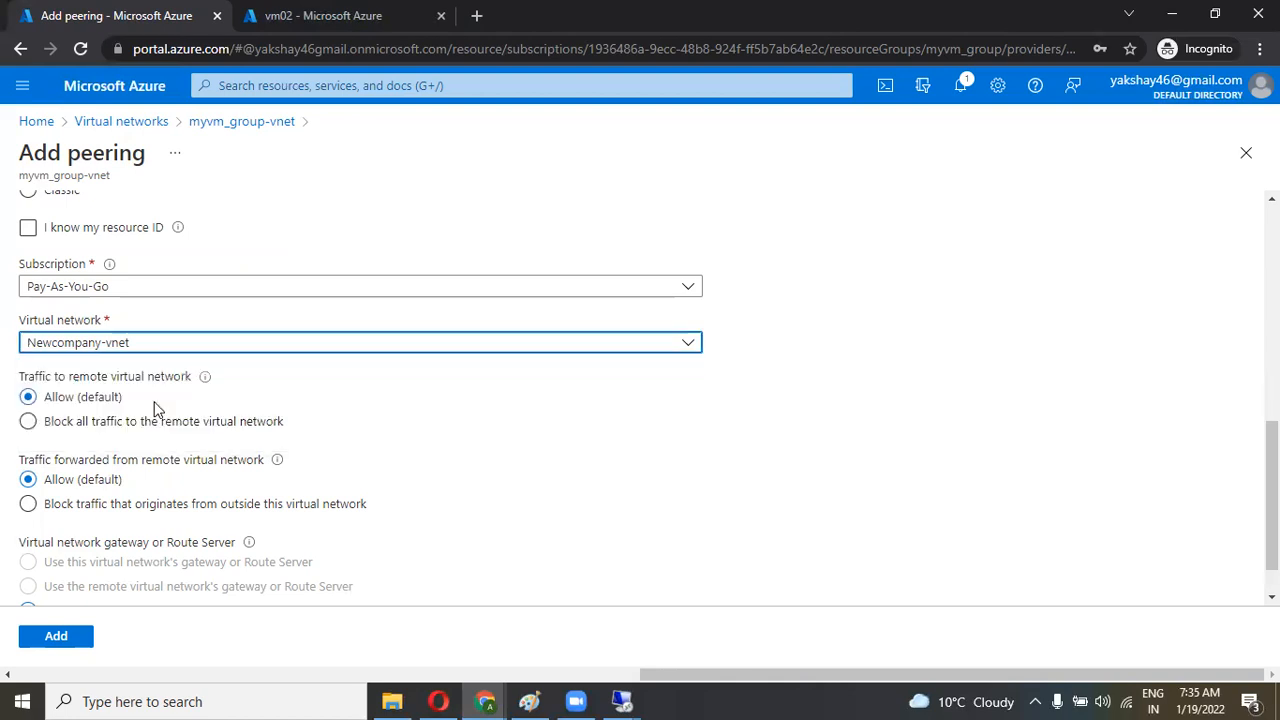
pyautogui.scroll(-1, 288, 420)
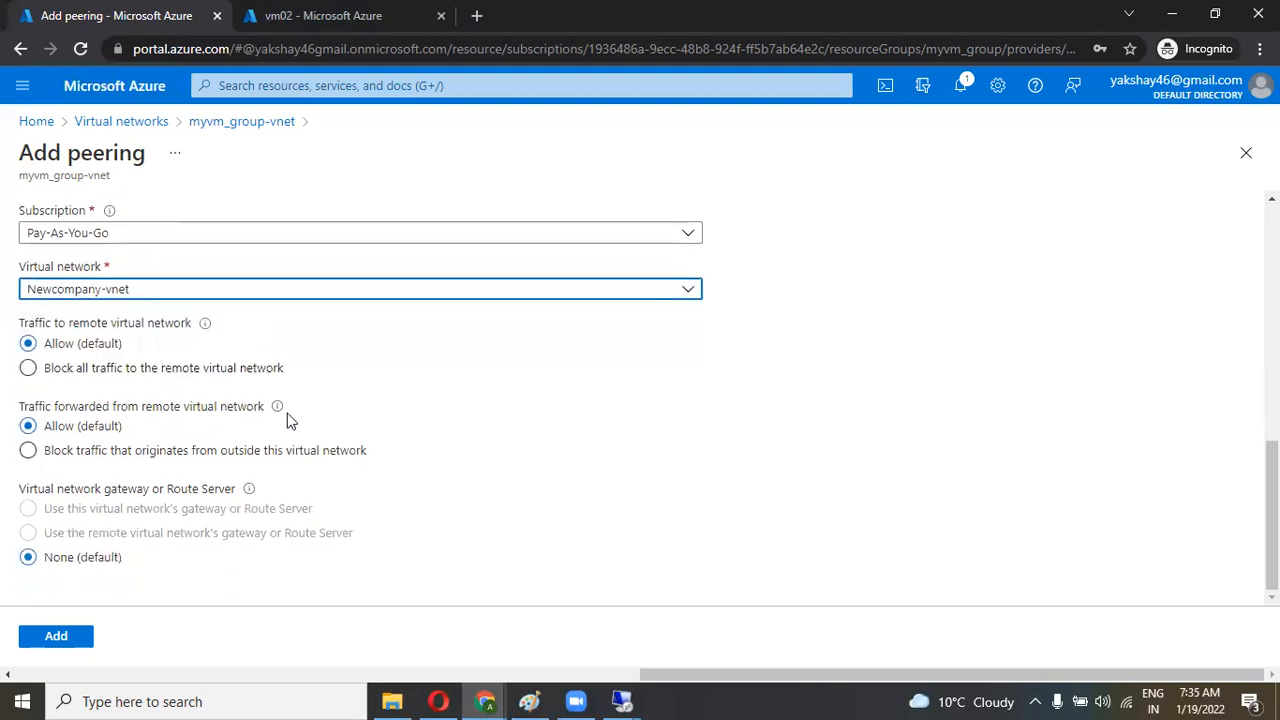
pyautogui.click(57, 637)
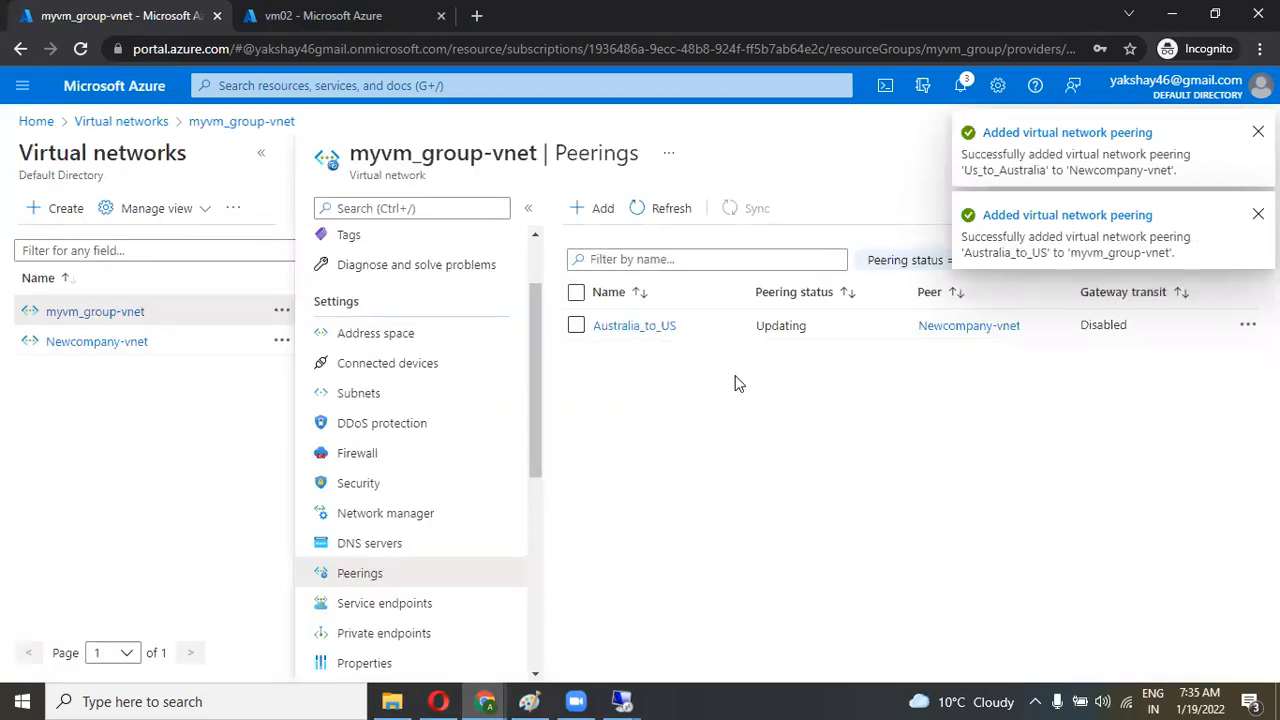
# Check notifications and refresh Peerings until Australia_to_US changes from Updating to Connected
pyautogui.moveTo(810, 330); pyautogui.dragTo(758, 328)
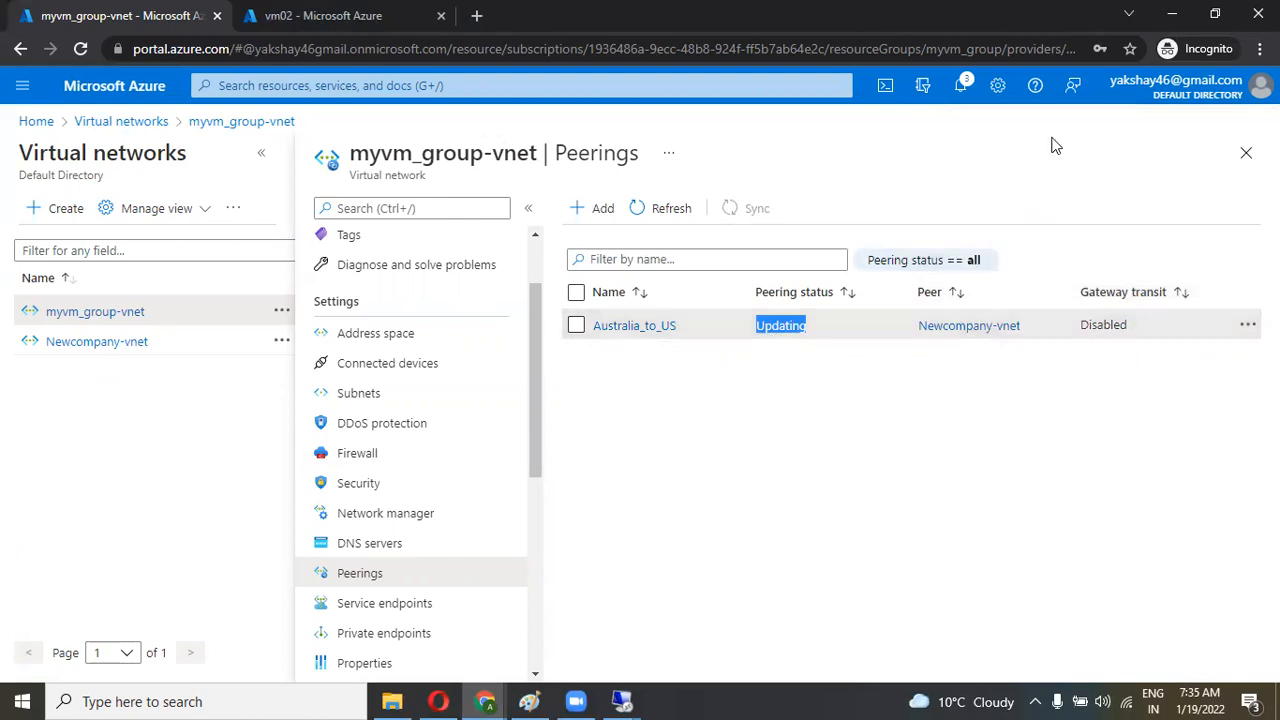
pyautogui.click(965, 86)
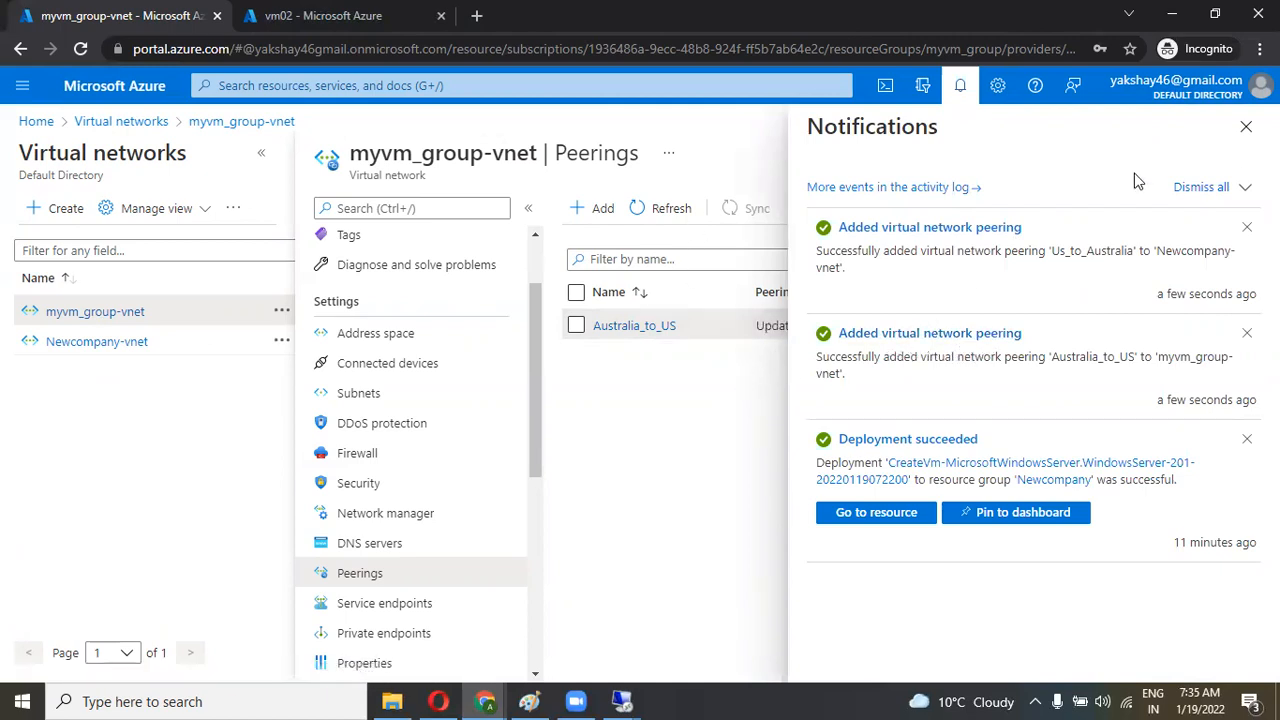
pyautogui.click(1246, 130)
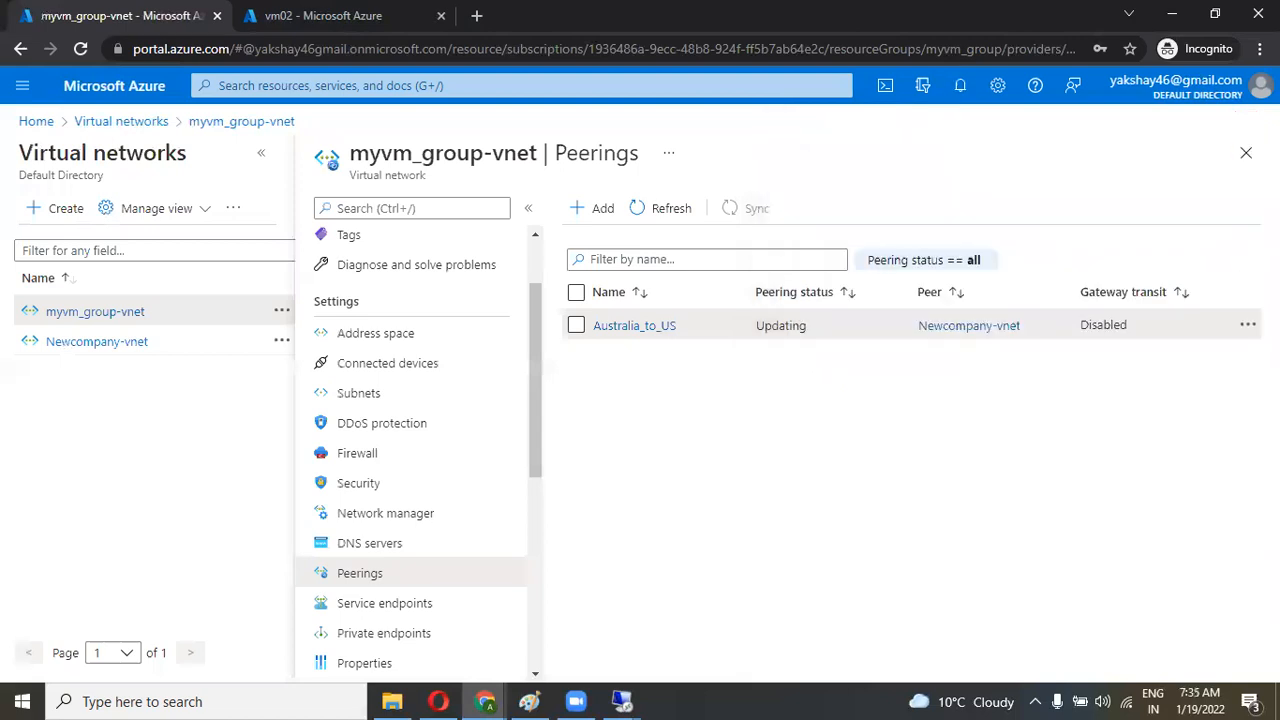
pyautogui.click(668, 212)
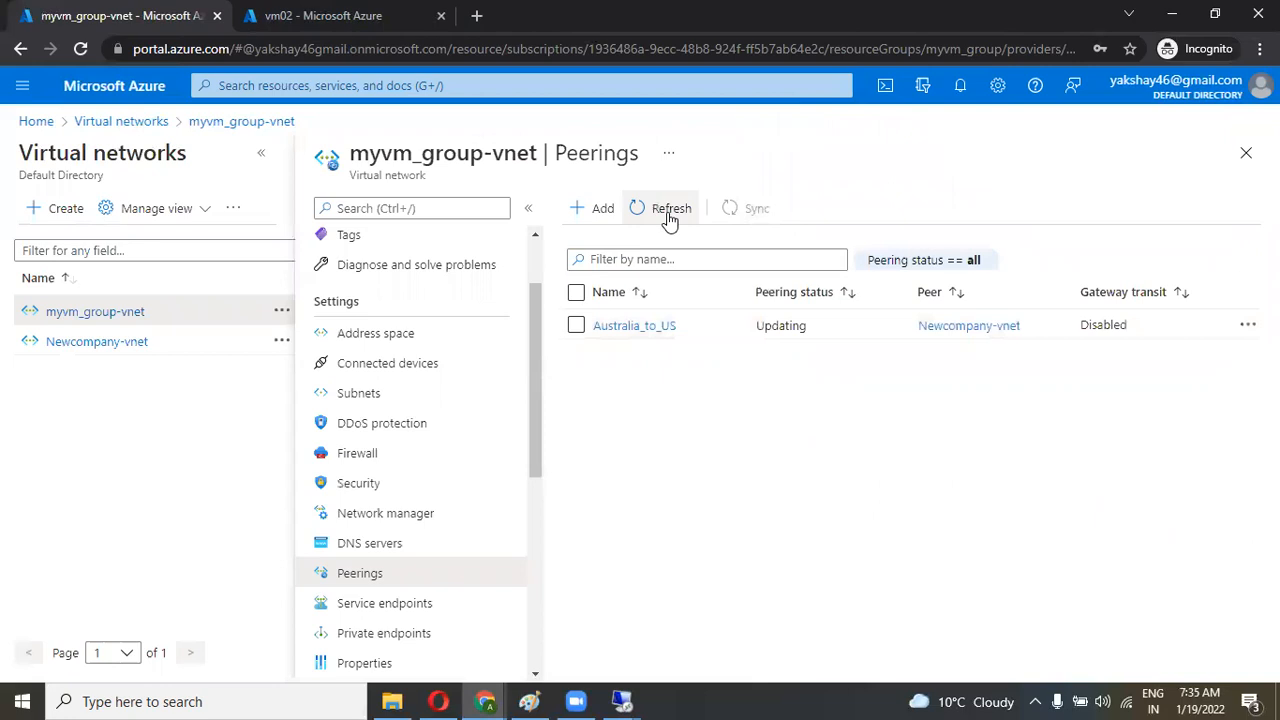
pyautogui.click(668, 212)
pyautogui.click(668, 215)
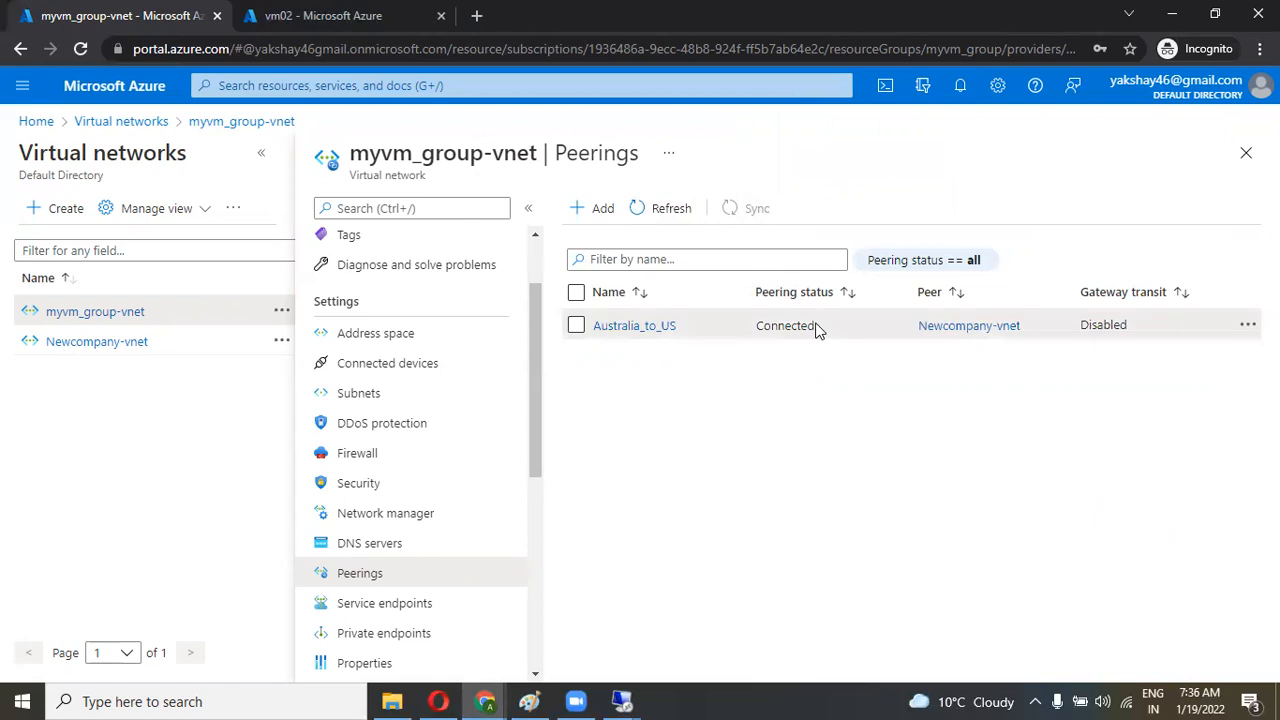
pyautogui.moveTo(815, 328); pyautogui.dragTo(760, 328)
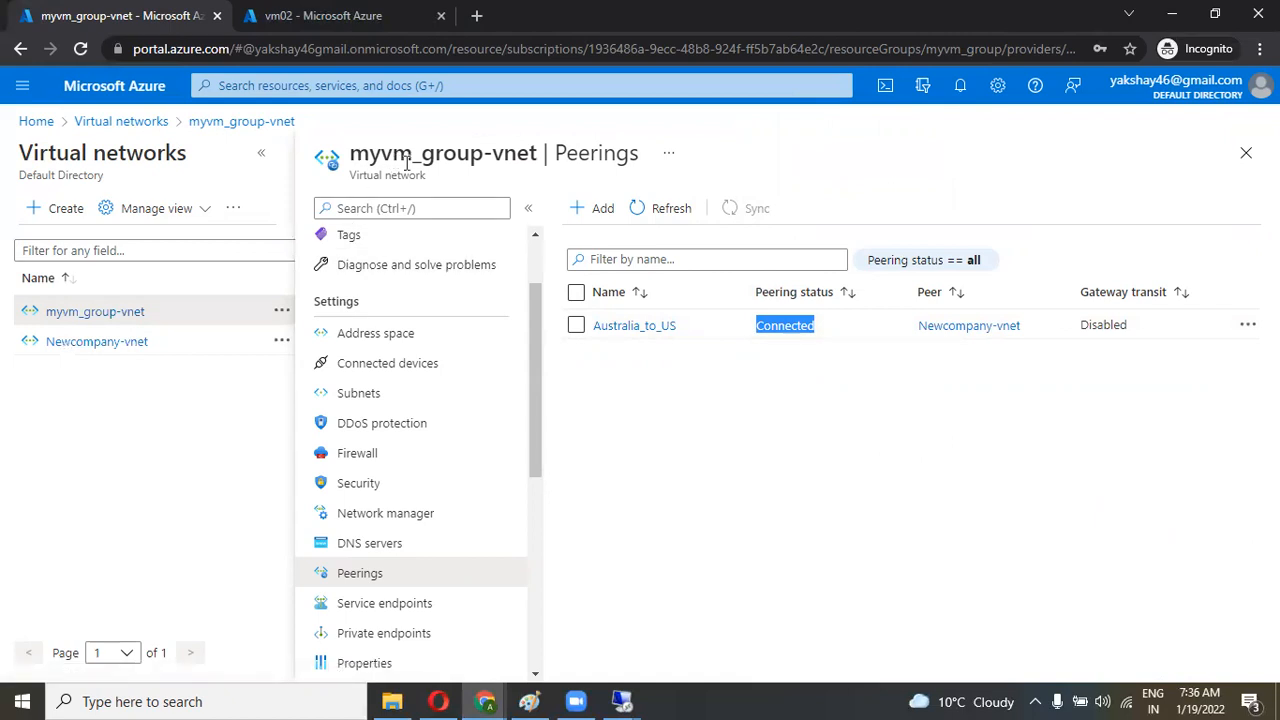
# Confirm Newcompany-vnet's Us_to_Australia peering shows Connected to myvm_group-vnet
pyautogui.click(93, 344)
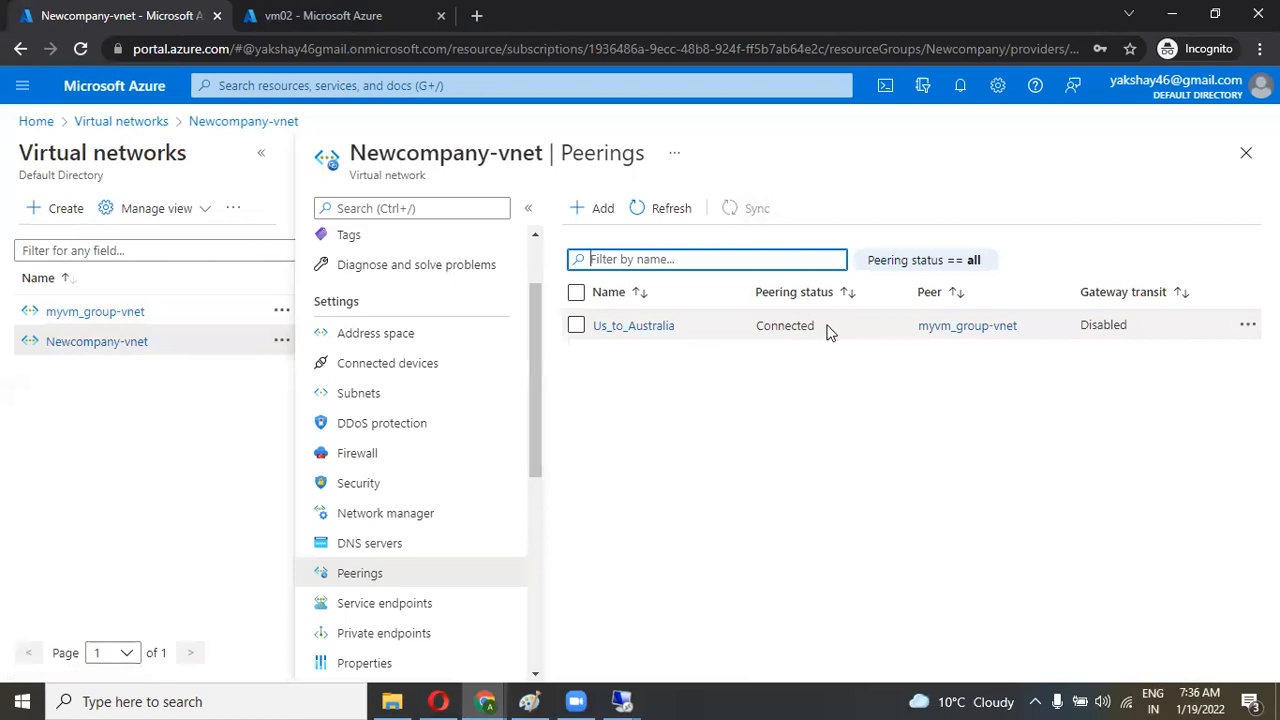
pyautogui.moveTo(826, 331); pyautogui.dragTo(757, 340)
pyautogui.click(760, 388)
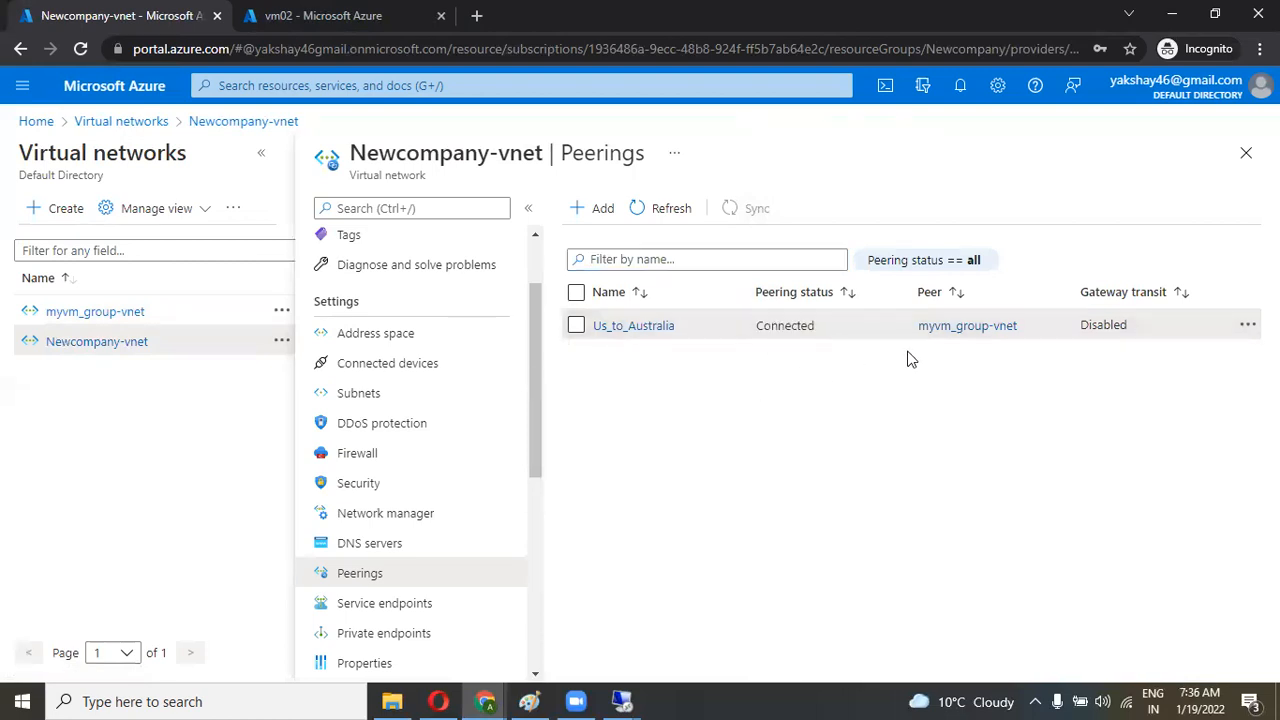
pyautogui.moveTo(1029, 326); pyautogui.dragTo(918, 335)
pyautogui.click(920, 364)
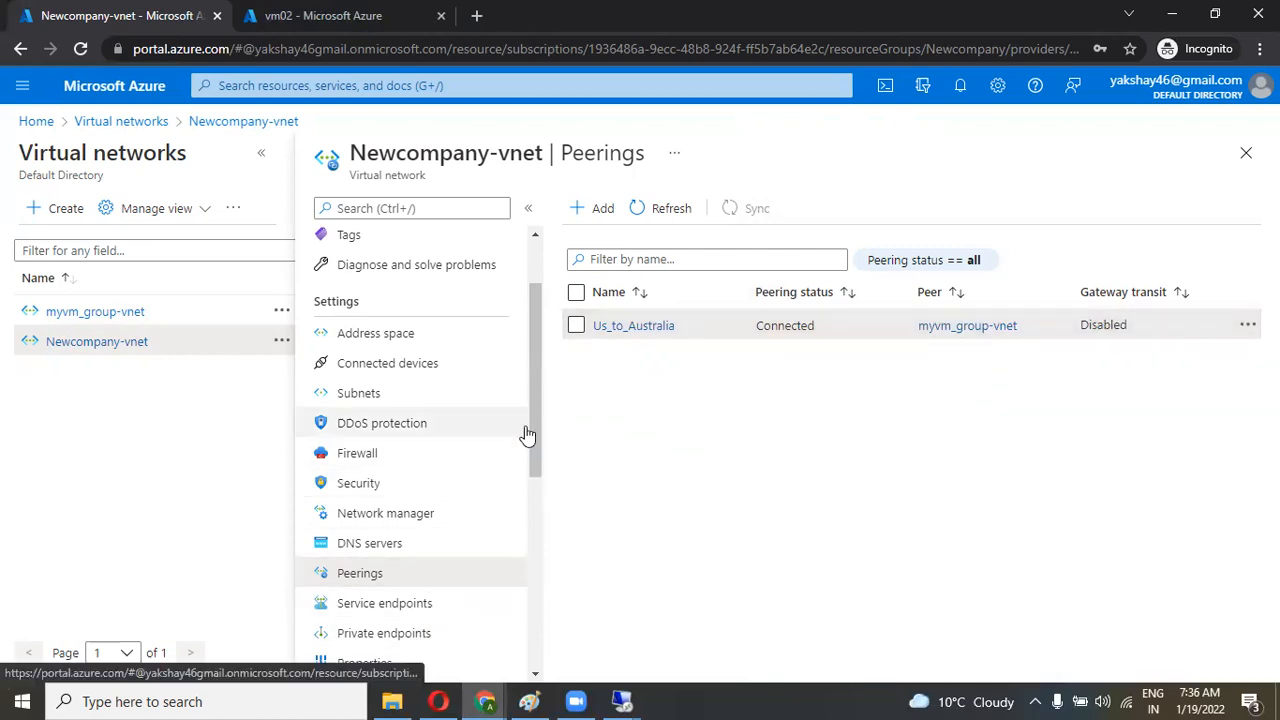
pyautogui.moveTo(530, 412)
pyautogui.mouseDown()
pyautogui.moveTo(532, 442)
pyautogui.moveTo(532, 425)
pyautogui.mouseUp()
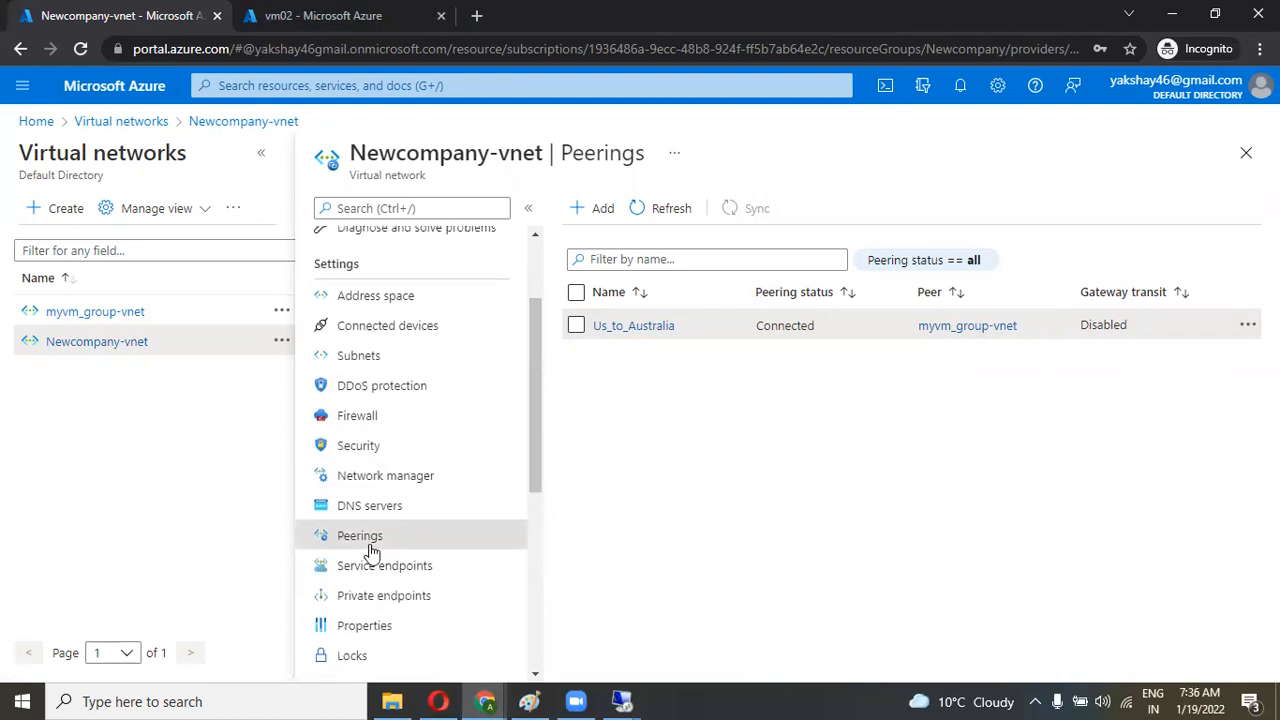
pyautogui.click(620, 700)
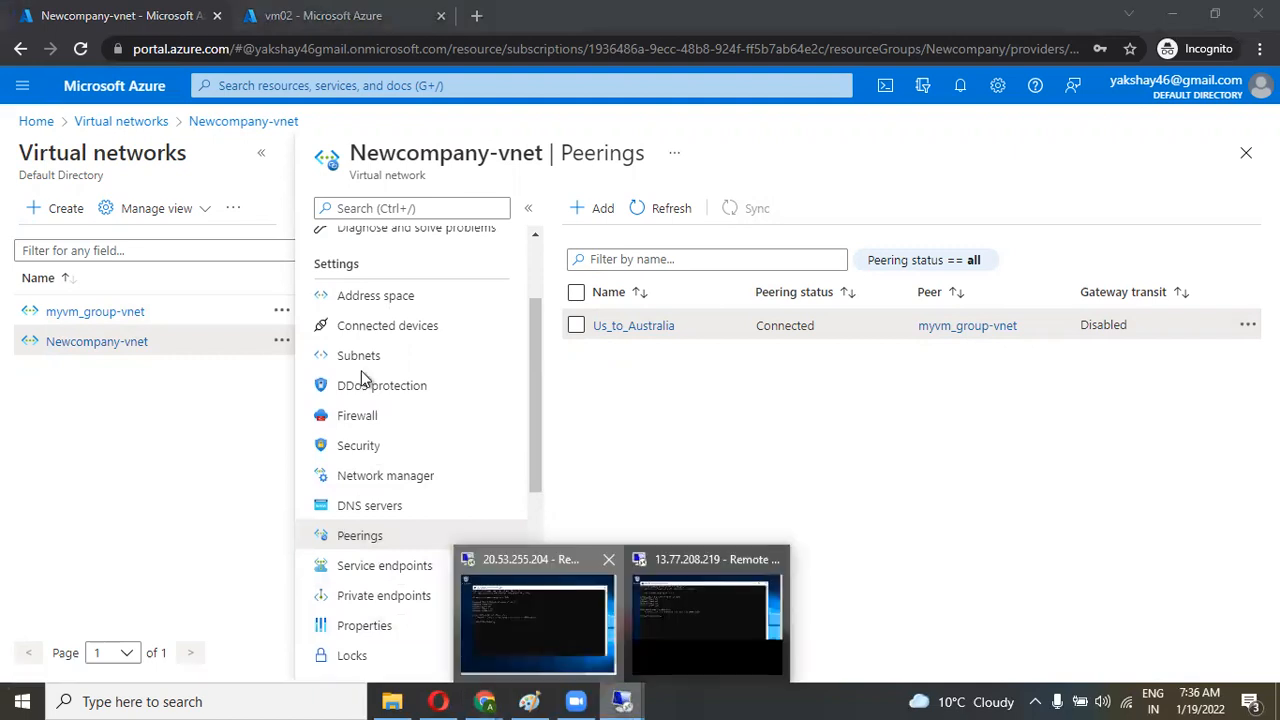
# Rerun ping 10.1.0.4 from Vm01 until it gets full replies
pyautogui.press('Up')
pyautogui.press('Return')
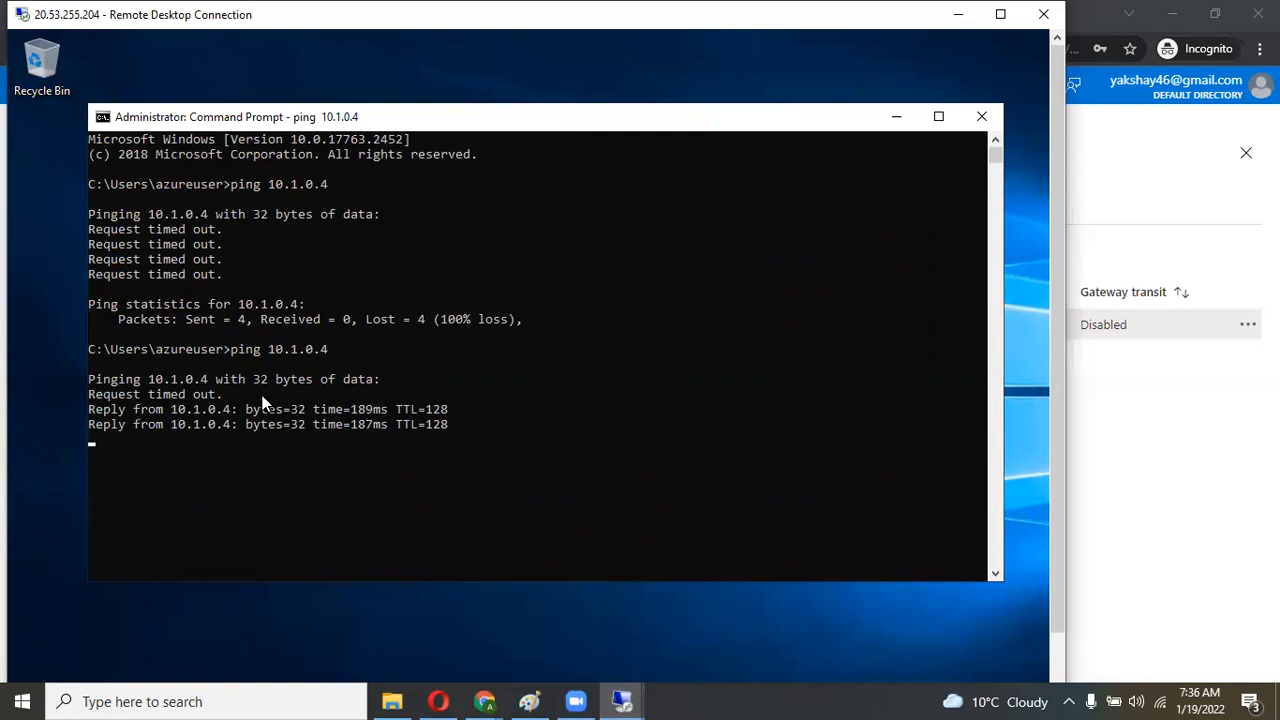
pyautogui.press('Up')
pyautogui.press('Return')
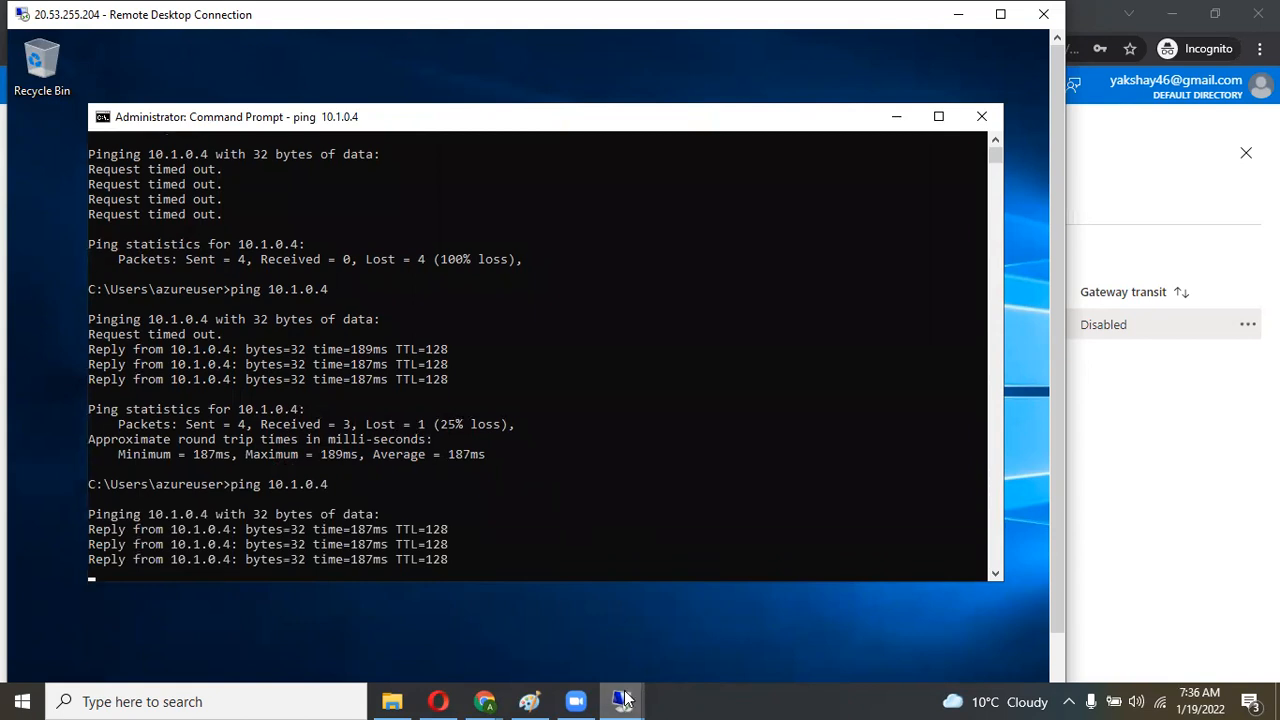
# On the 13.77.208.219 VM session, rerun ping 10.0.0.4 and confirm 0% loss
pyautogui.moveTo(622, 700)
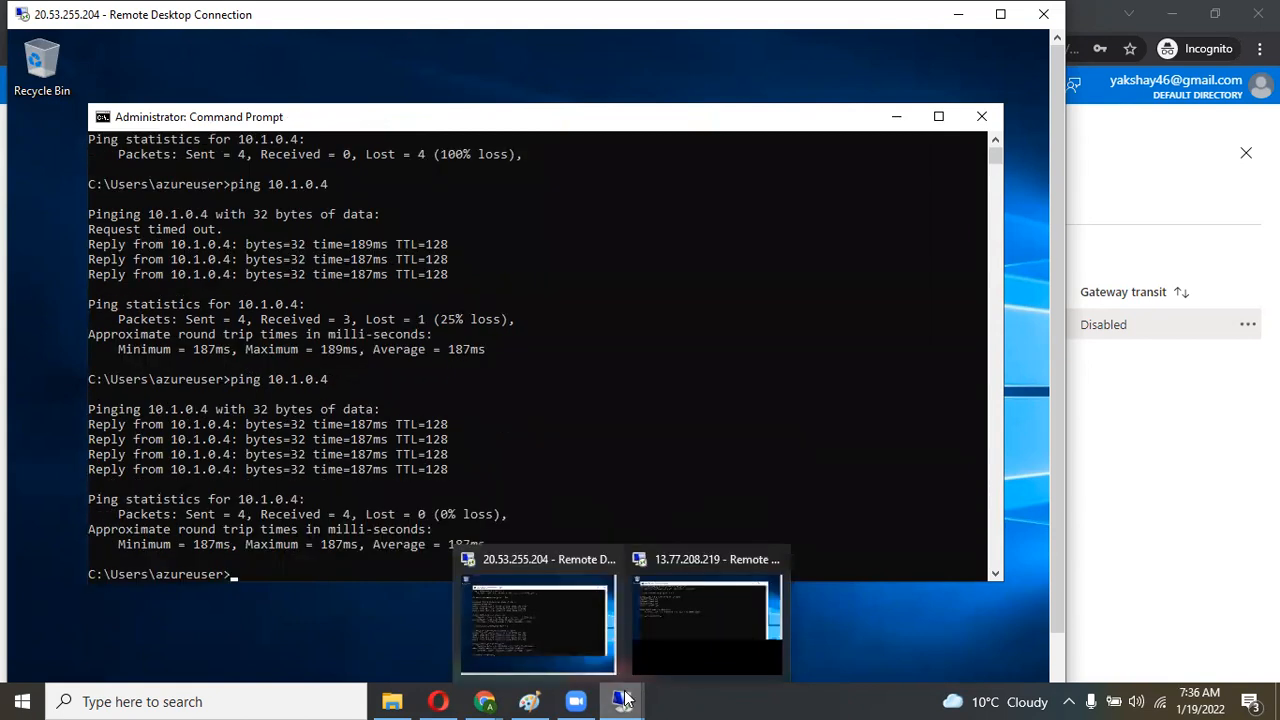
pyautogui.click(675, 611)
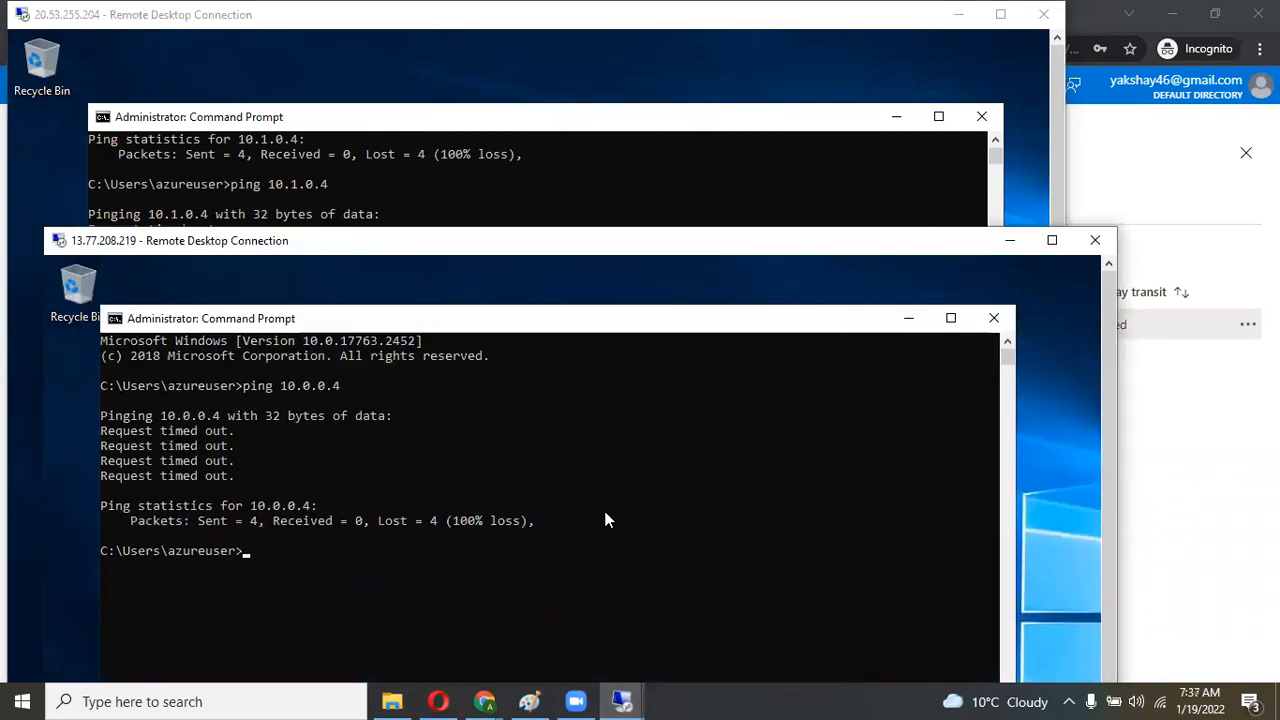
pyautogui.press('Up')
pyautogui.press('Return')
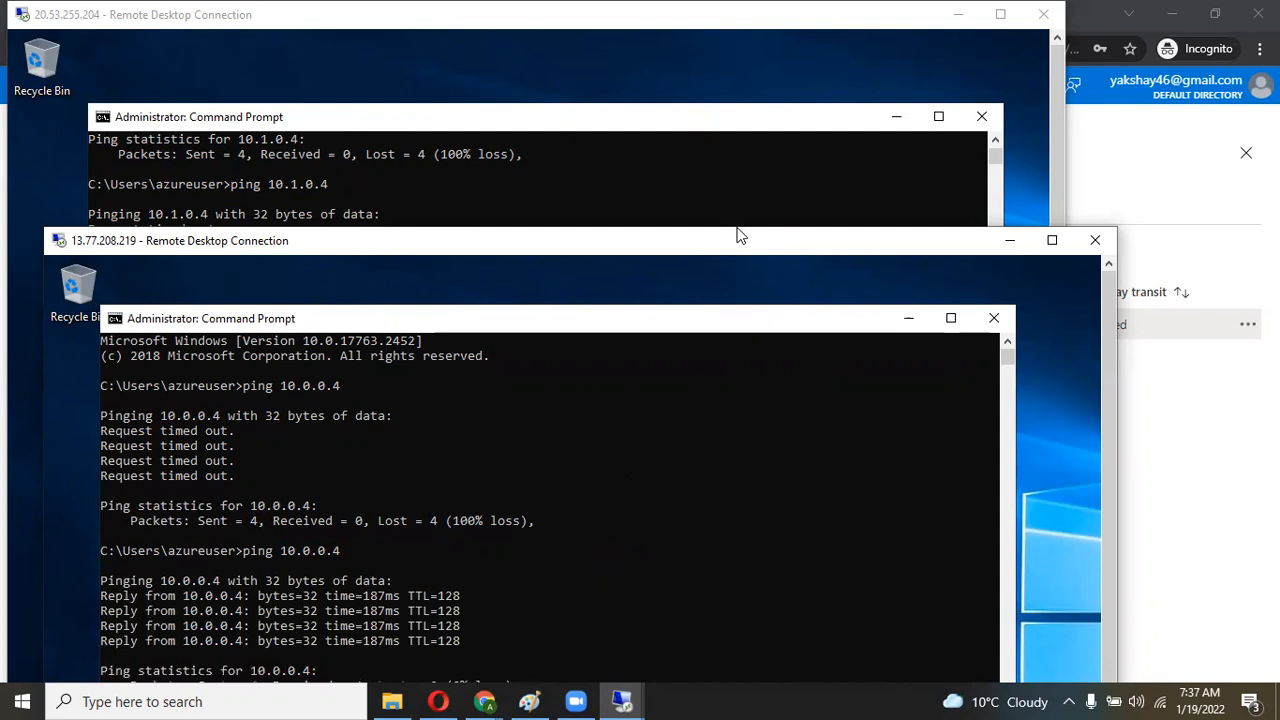
pyautogui.moveTo(740, 236); pyautogui.dragTo(872, 33)
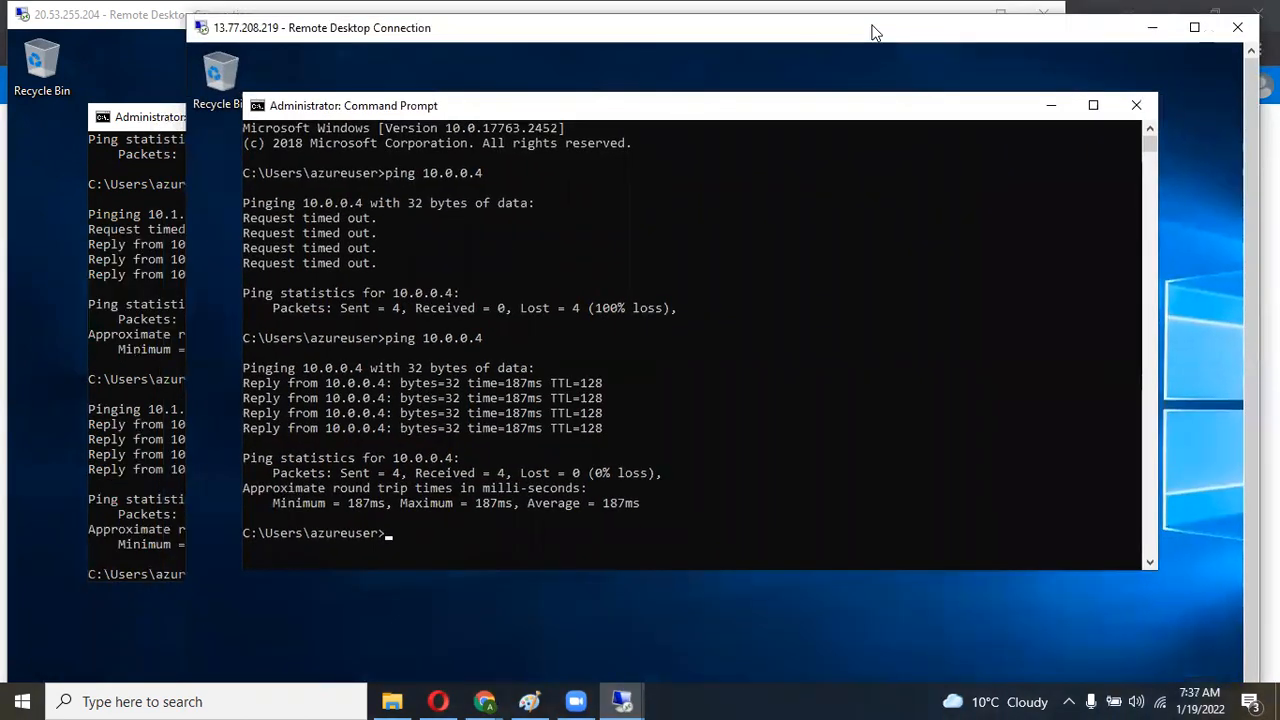
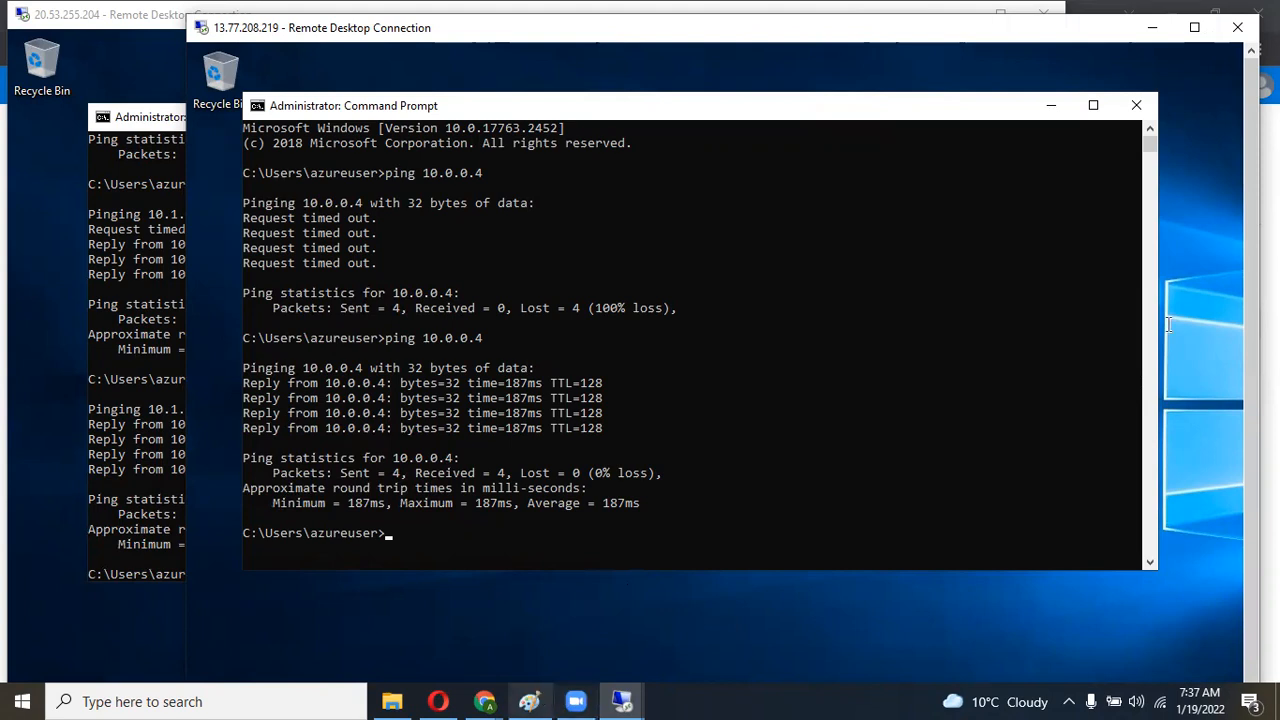
# Bring the 20.53.255.204 VM session forward from the taskbar and maximize it
pyautogui.click(531, 701)
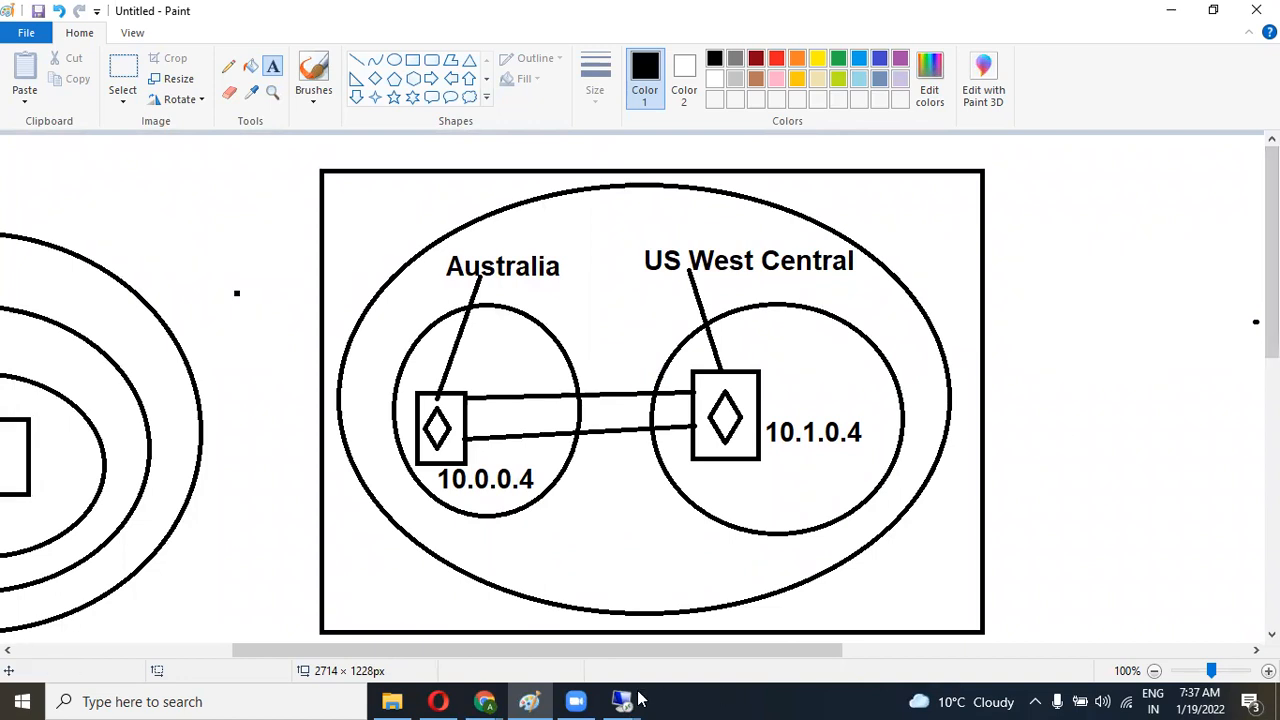
pyautogui.moveTo(622, 700)
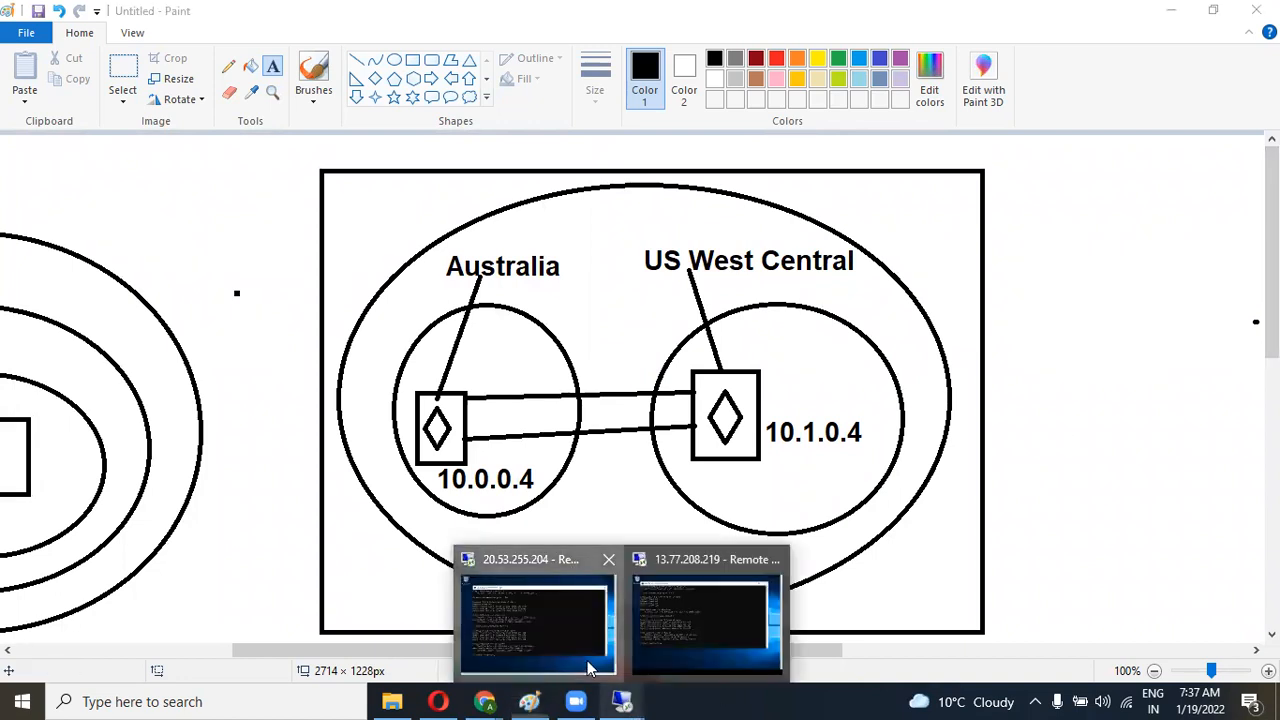
pyautogui.click(590, 668)
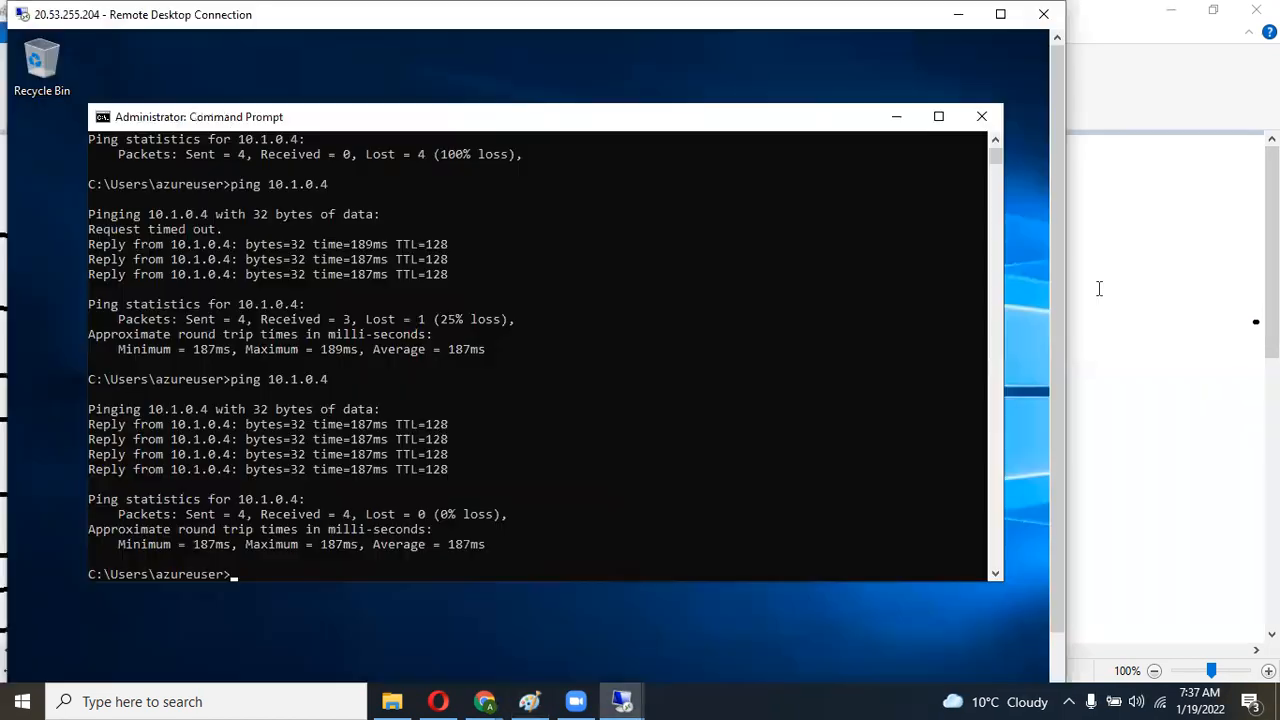
pyautogui.click(1008, 10)
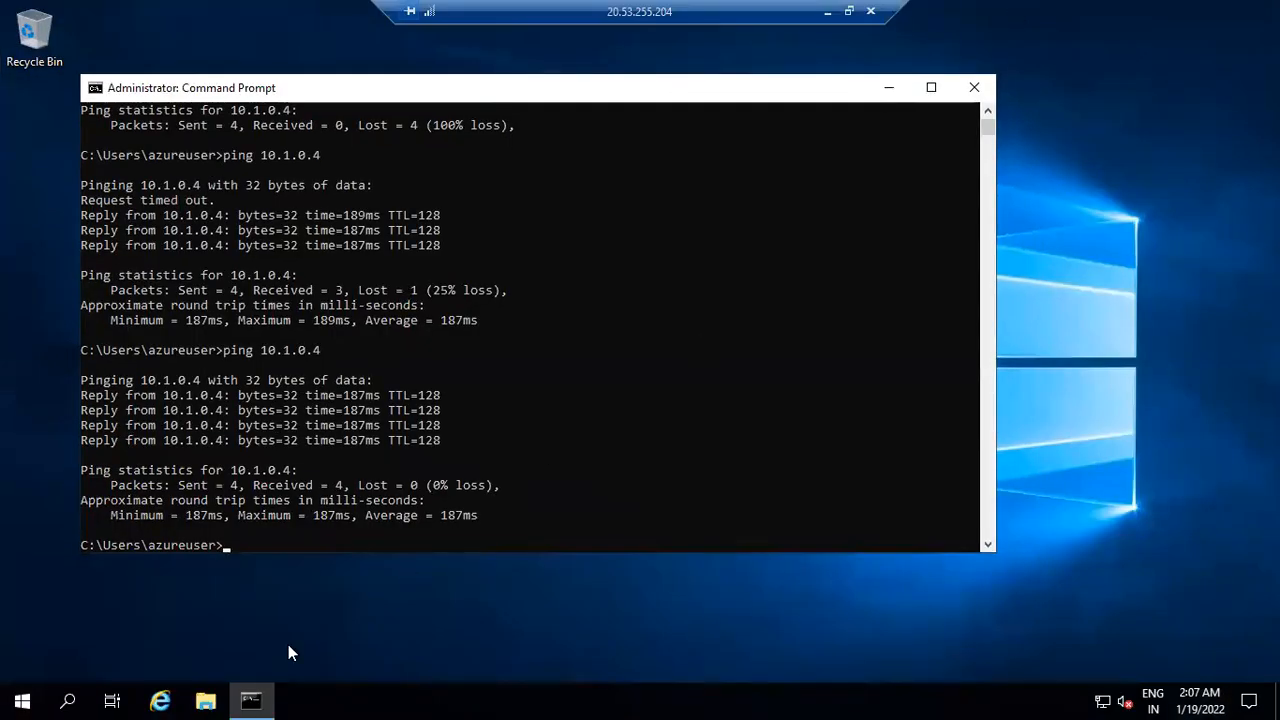
# Open the Windows Defender Firewall with Advanced Security console, then close it
pyautogui.click(62, 697)
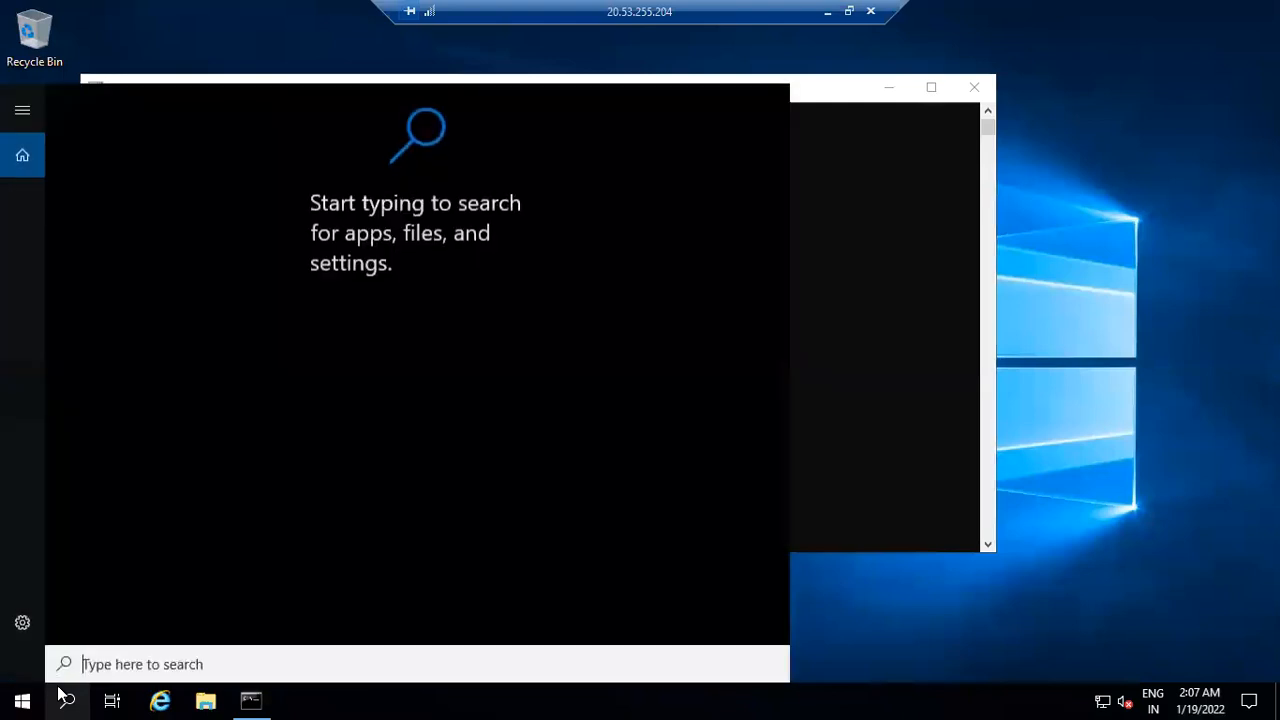
pyautogui.write('windo')
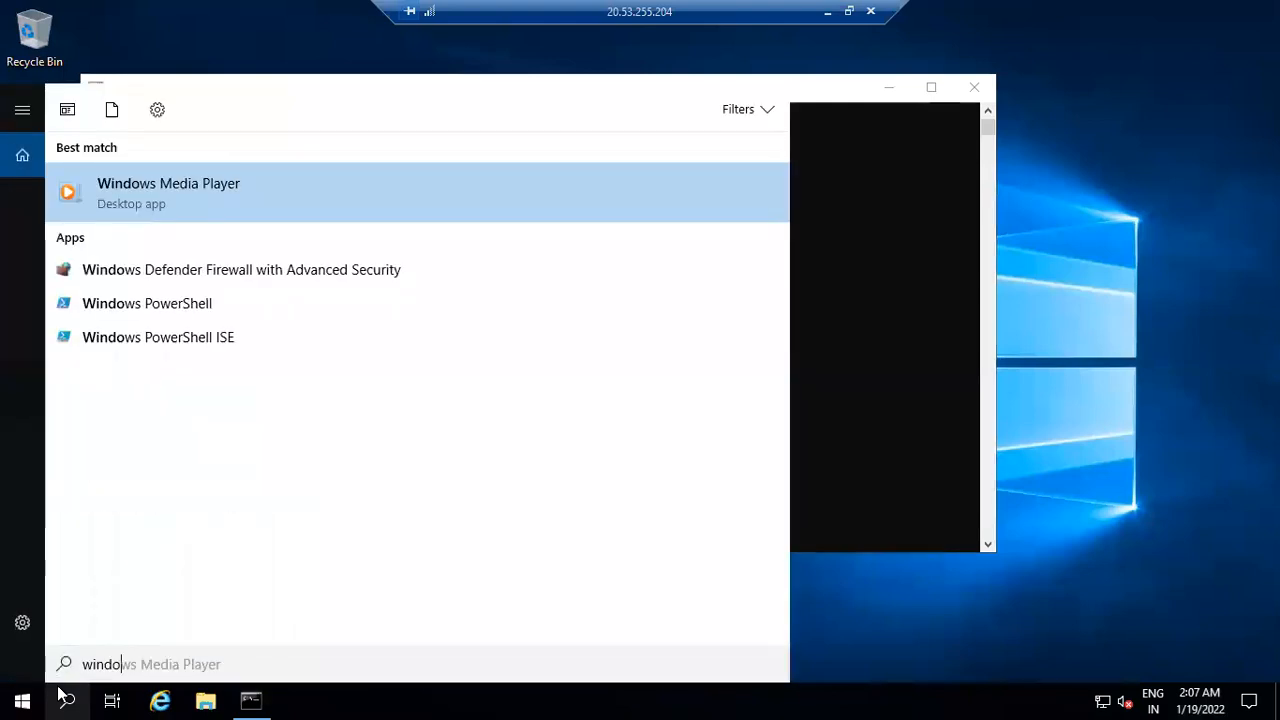
pyautogui.press('Down')
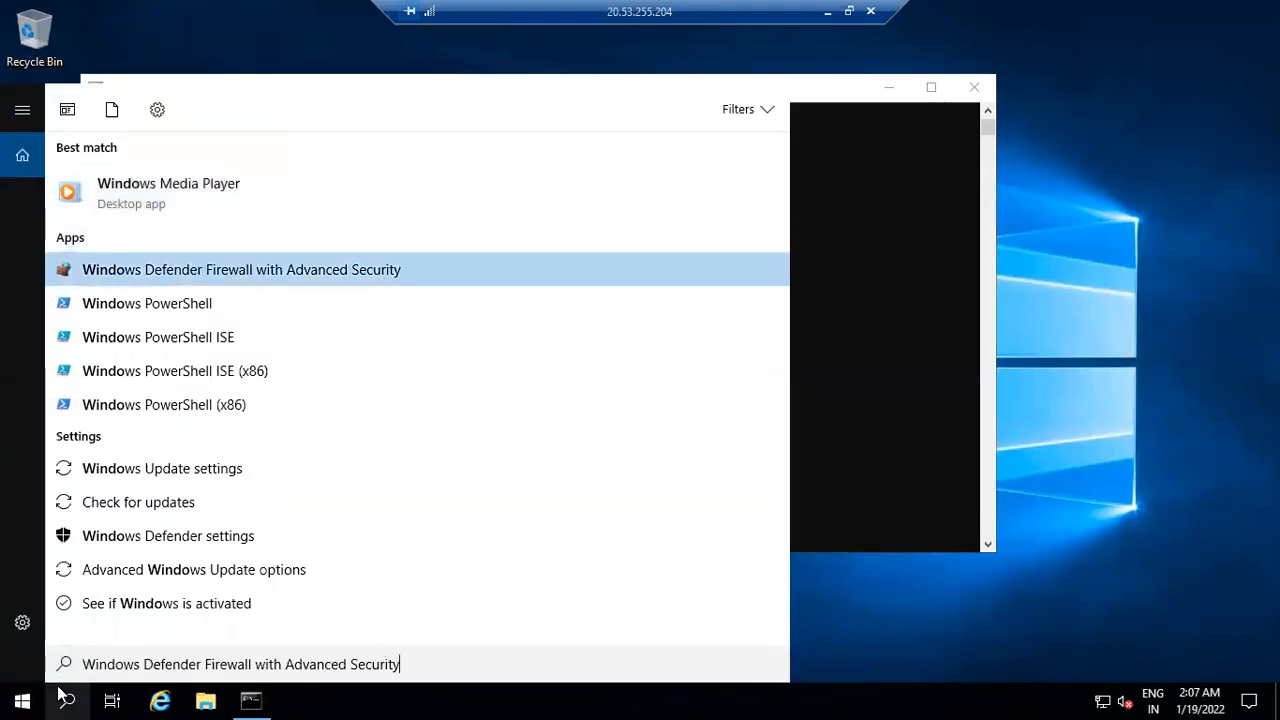
pyautogui.press('Return')
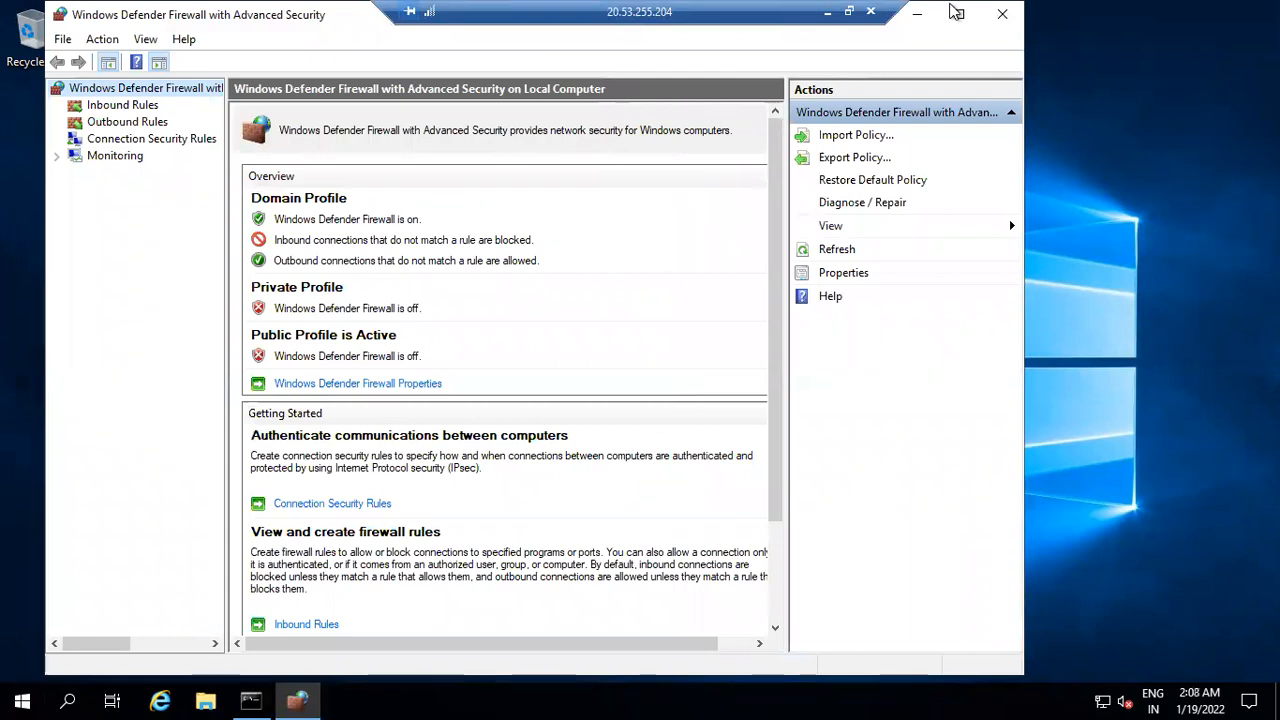
pyautogui.click(1001, 13)
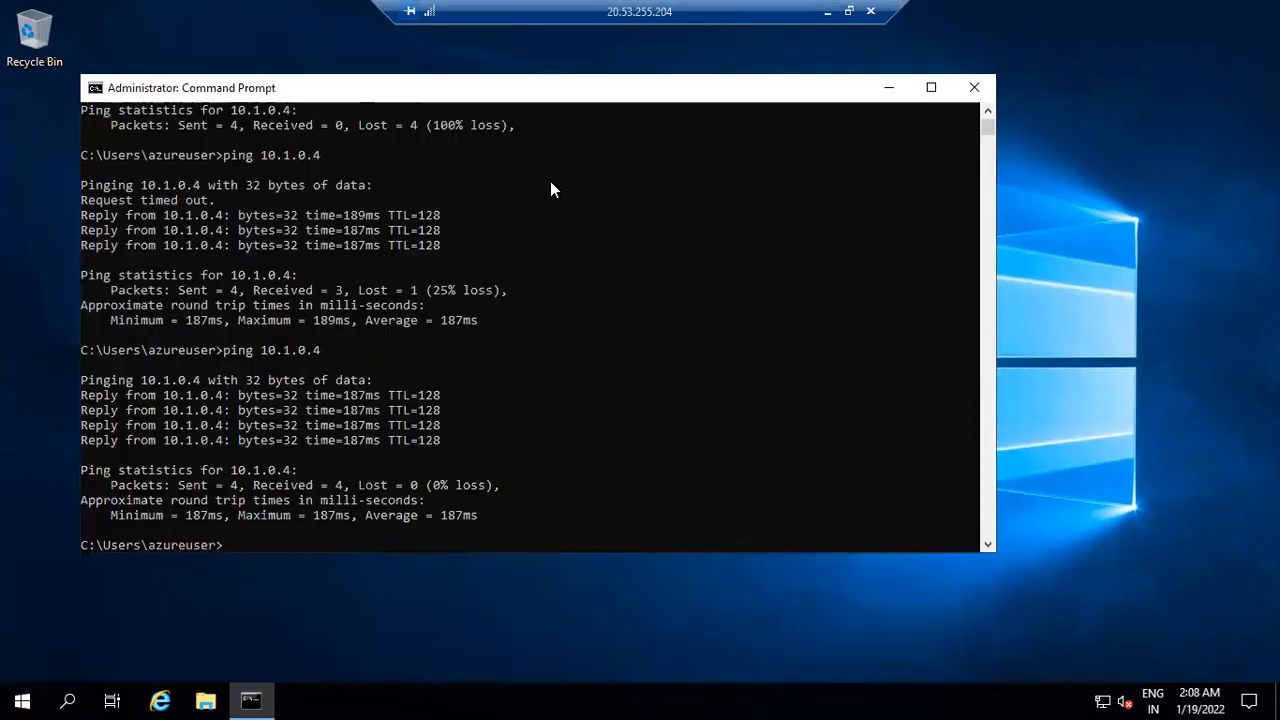
# Turn Windows Defender Firewall on for private and public networks on 20.53.255.204
pyautogui.click(88, 693)
pyautogui.write('win')
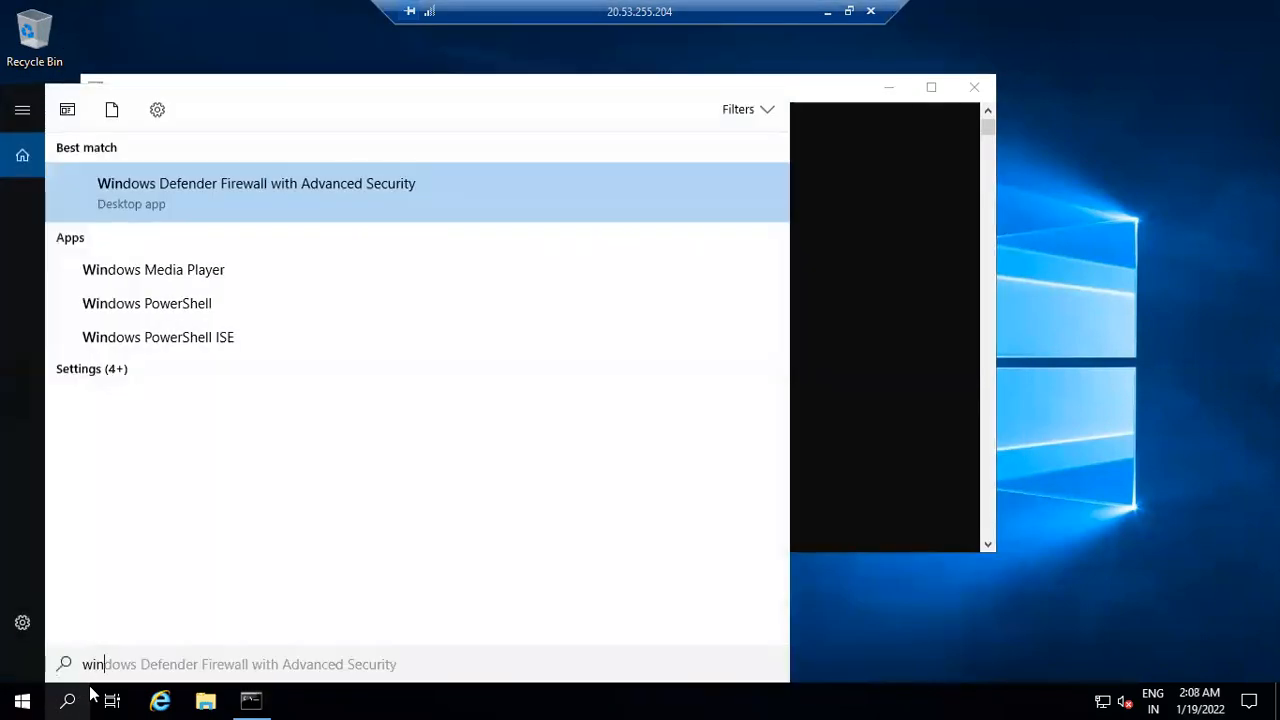
pyautogui.write('do')
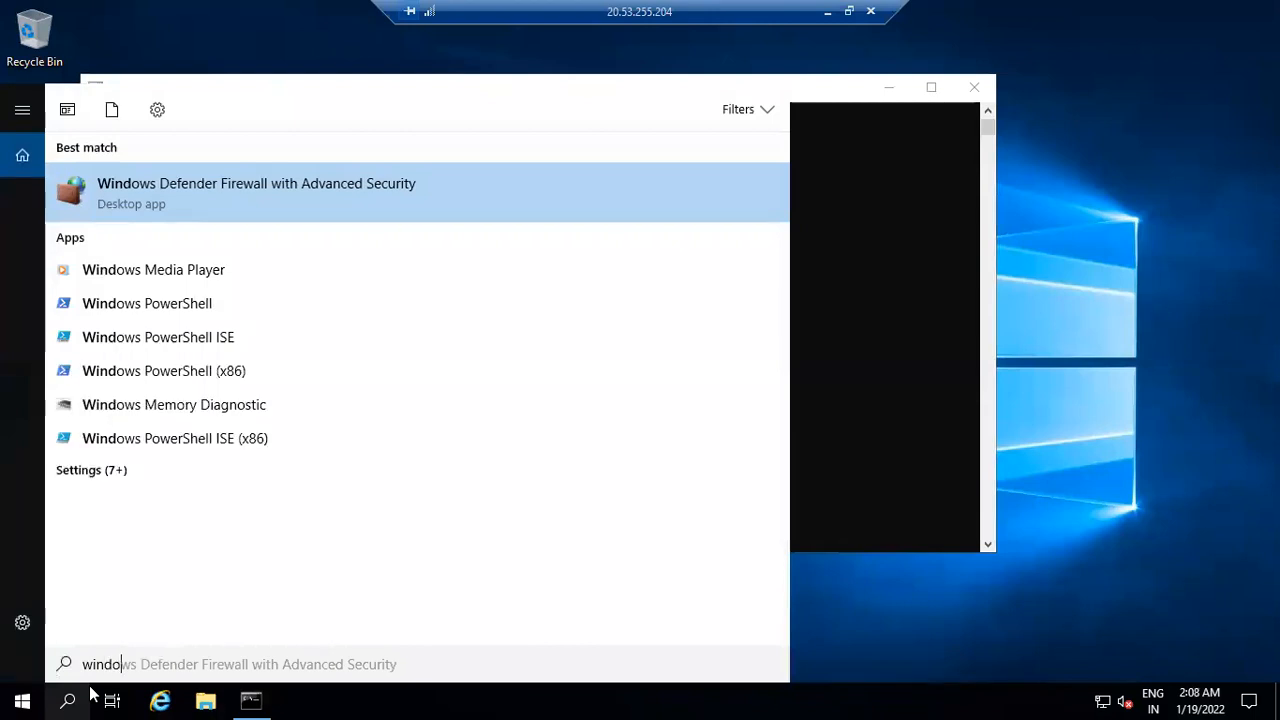
pyautogui.write('ws file')
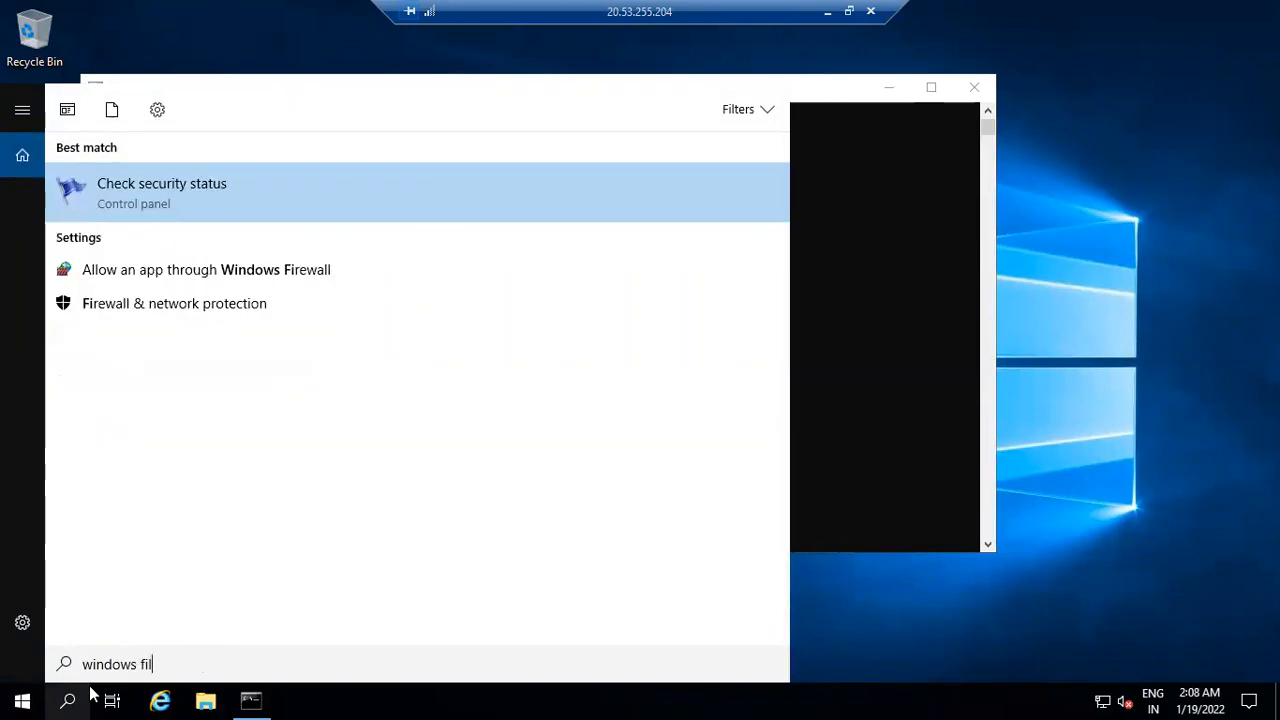
pyautogui.press('BackSpace')
pyautogui.press('BackSpace')
pyautogui.press('BackSpace')
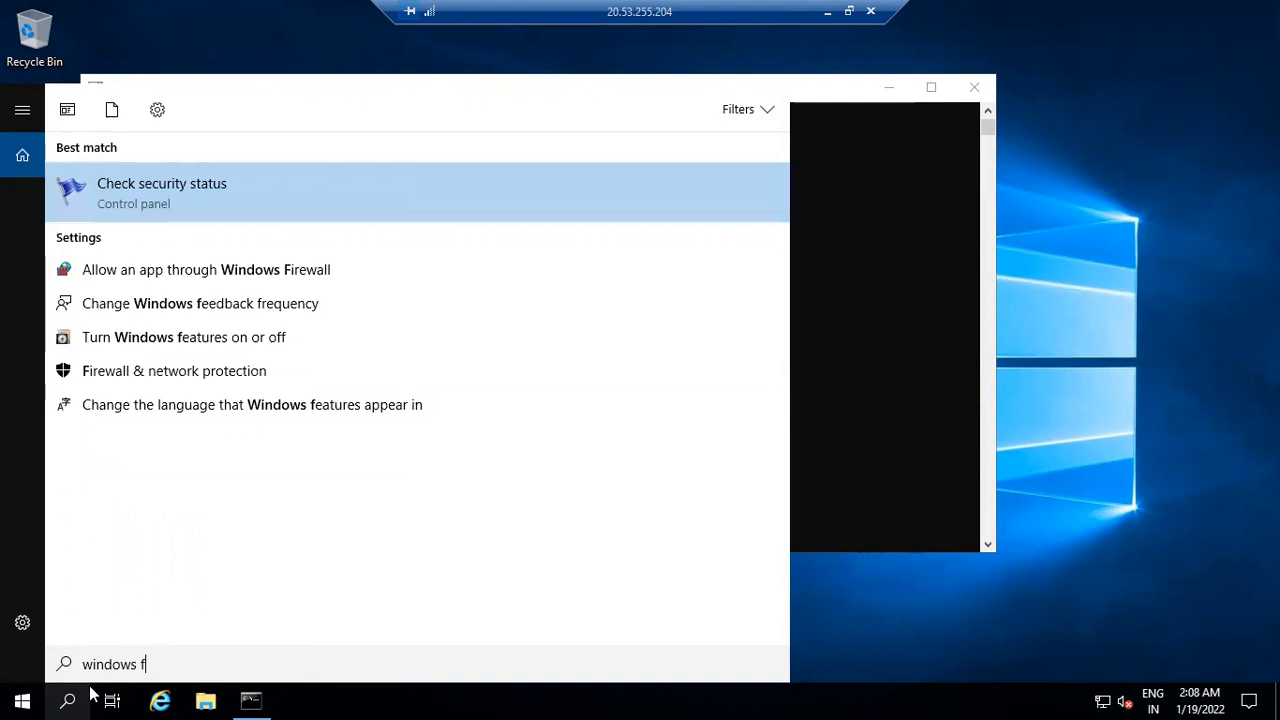
pyautogui.press('BackSpace')
pyautogui.press('BackSpace')
pyautogui.press('BackSpace')
pyautogui.press('BackSpace')
pyautogui.press('BackSpace')
pyautogui.press('BackSpace')
pyautogui.press('BackSpace')
pyautogui.press('BackSpace')
pyautogui.press('BackSpace')
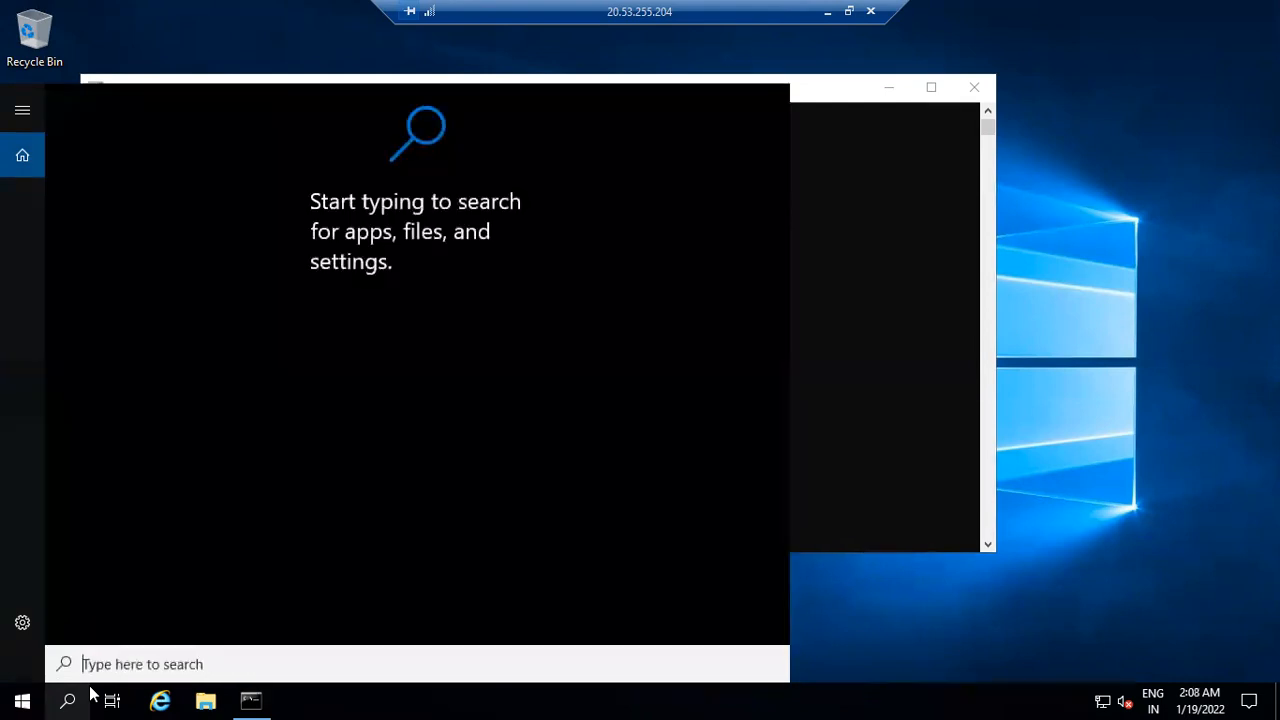
pyautogui.write('firewall')
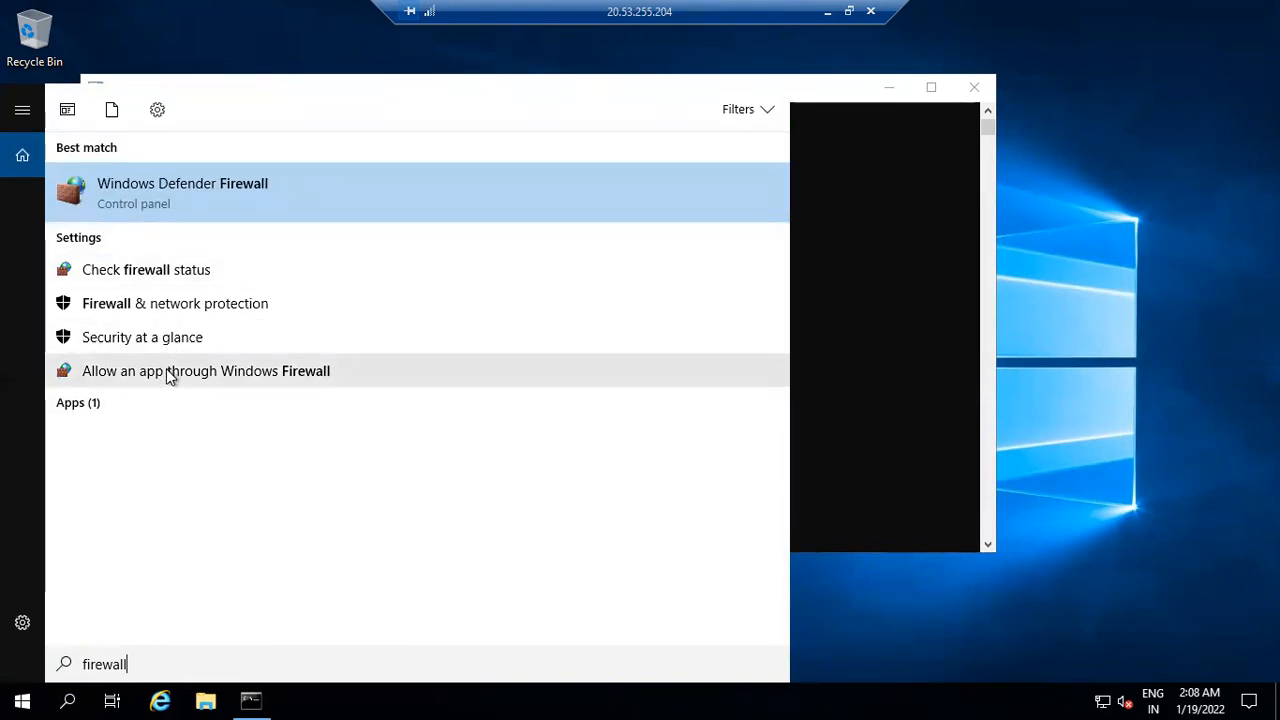
pyautogui.click(151, 271)
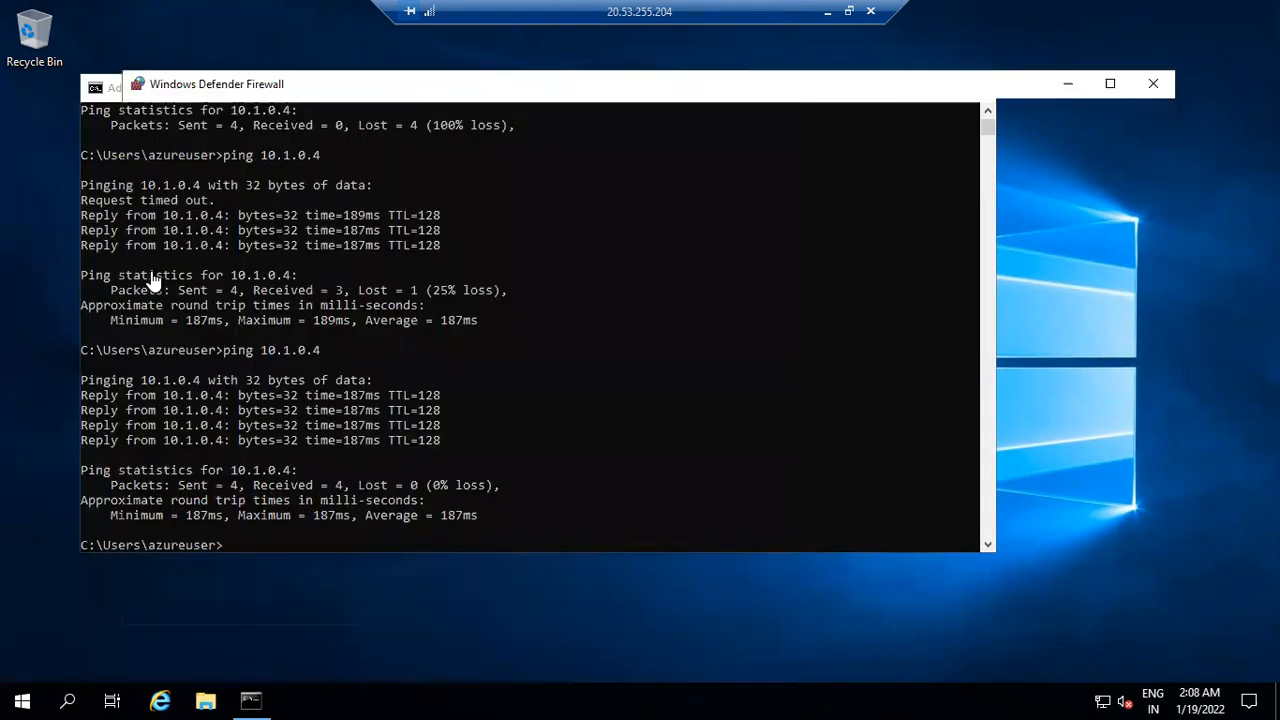
pyautogui.click(171, 272)
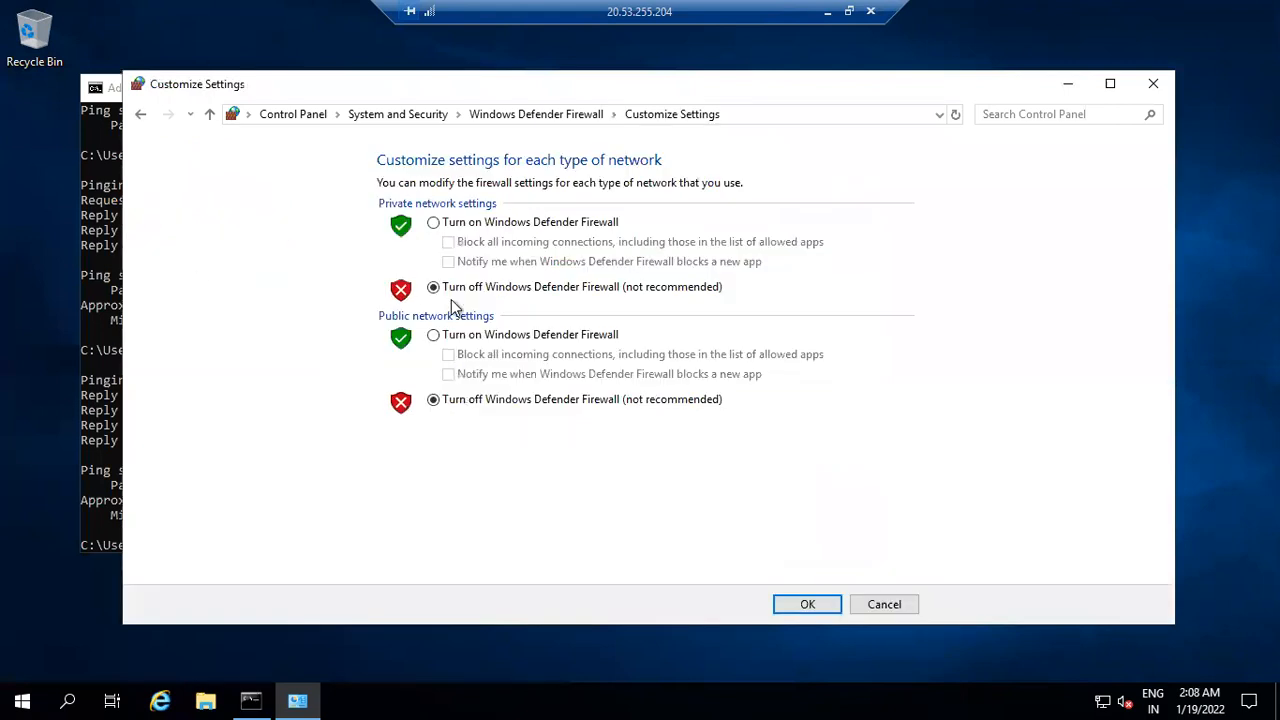
pyautogui.click(446, 228)
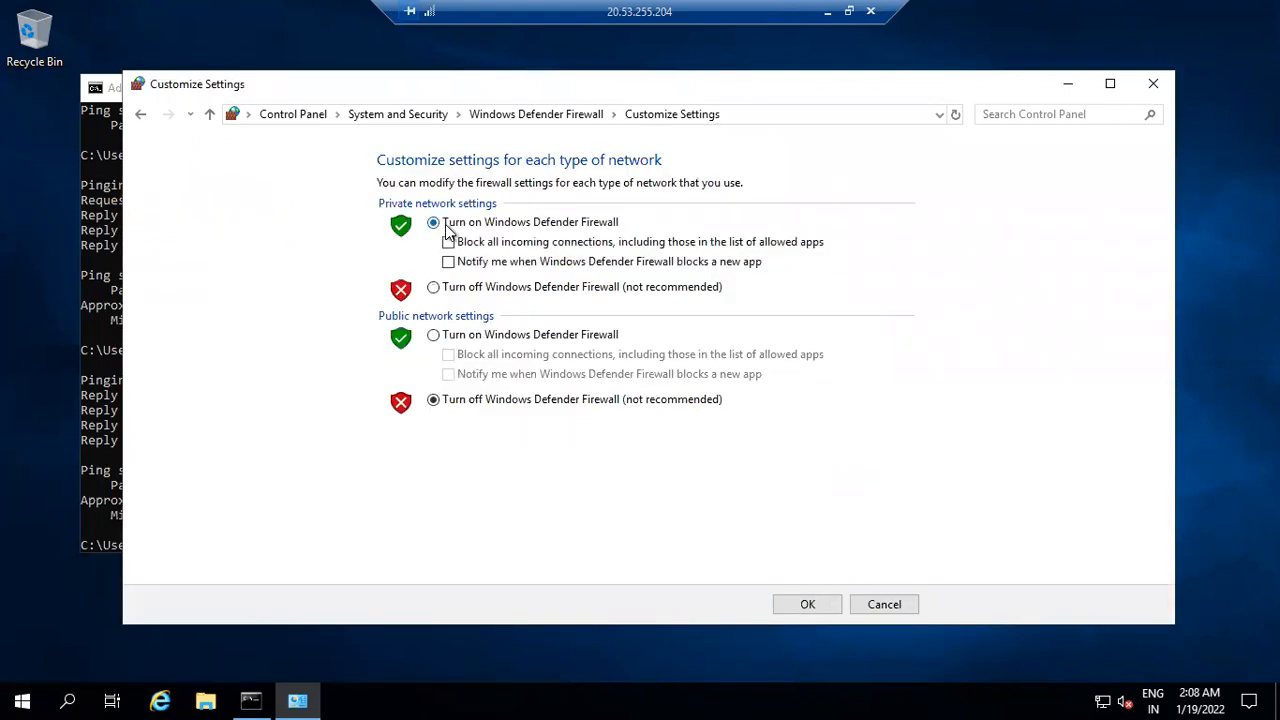
pyautogui.click(447, 336)
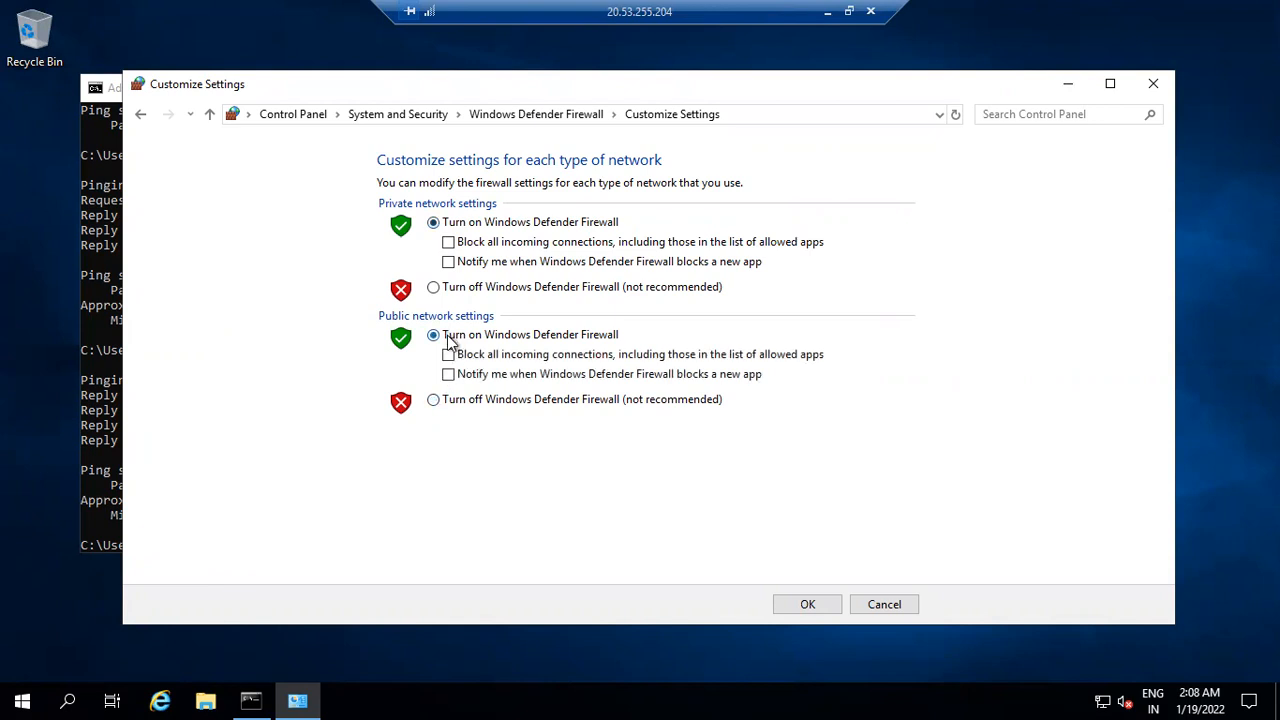
pyautogui.click(809, 607)
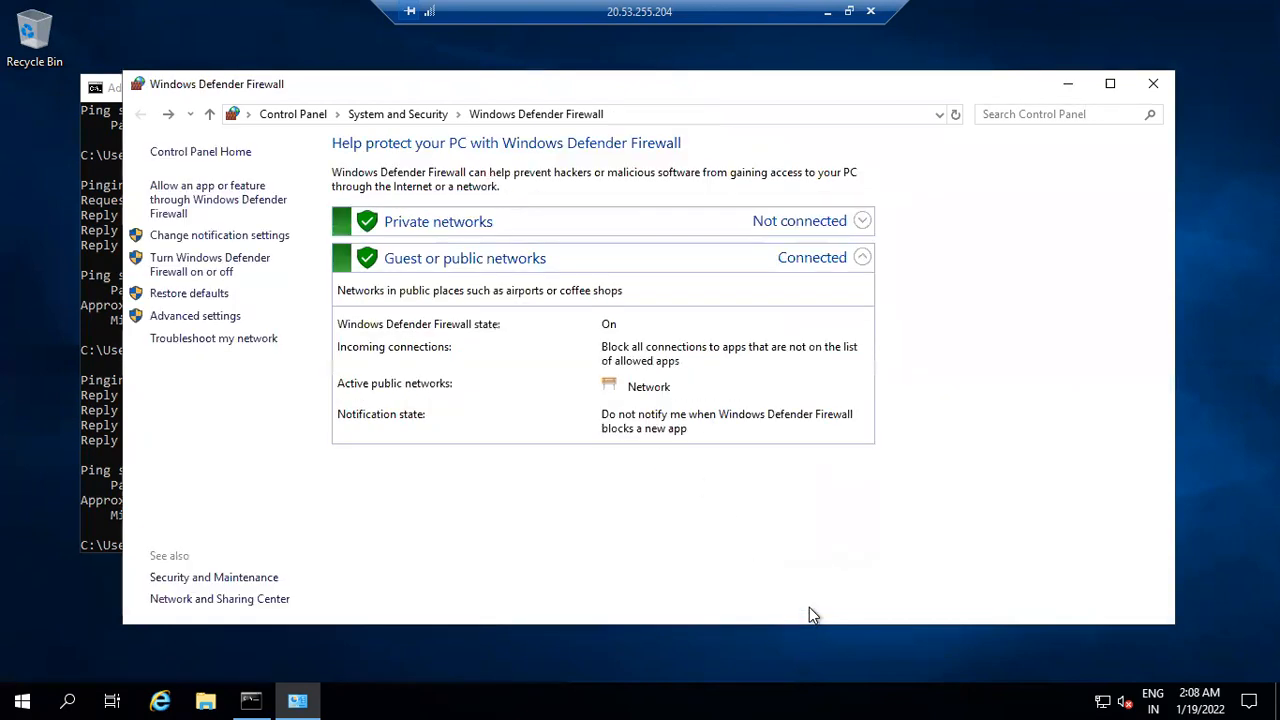
pyautogui.click(850, 12)
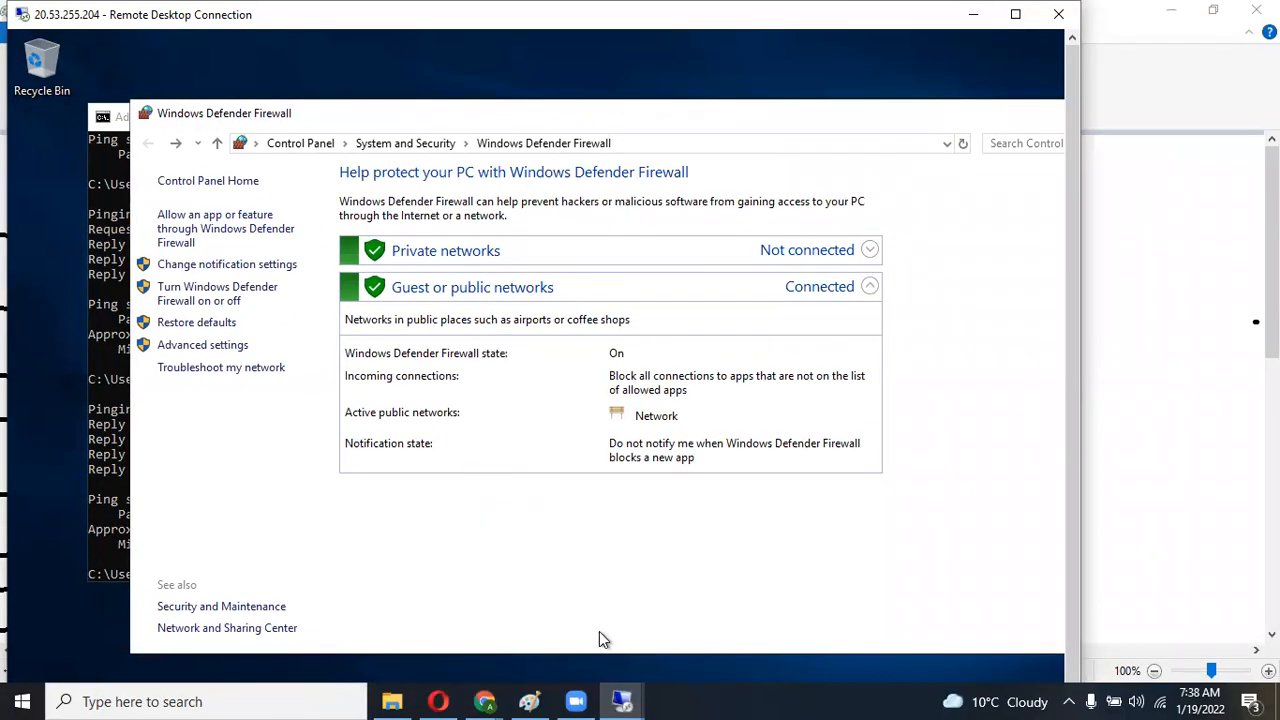
# Switch to the 13.77.208.219 session and maximize it
pyautogui.click(622, 701)
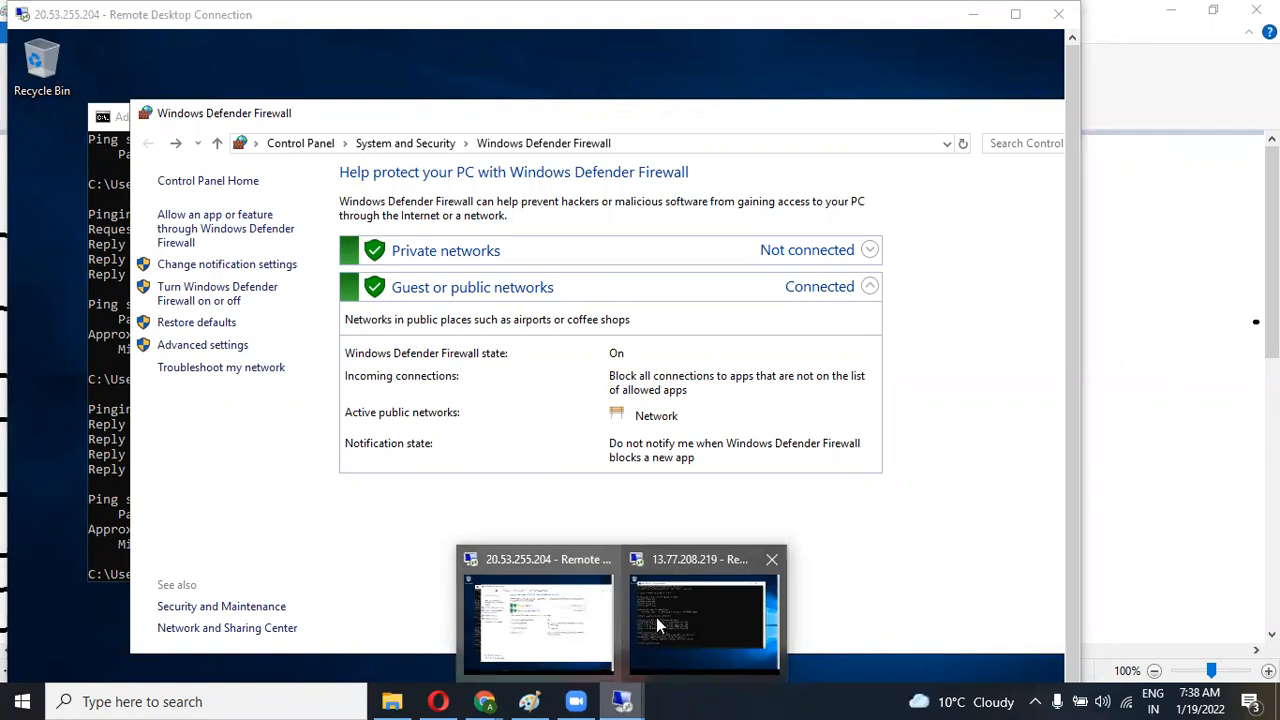
pyautogui.click(656, 617)
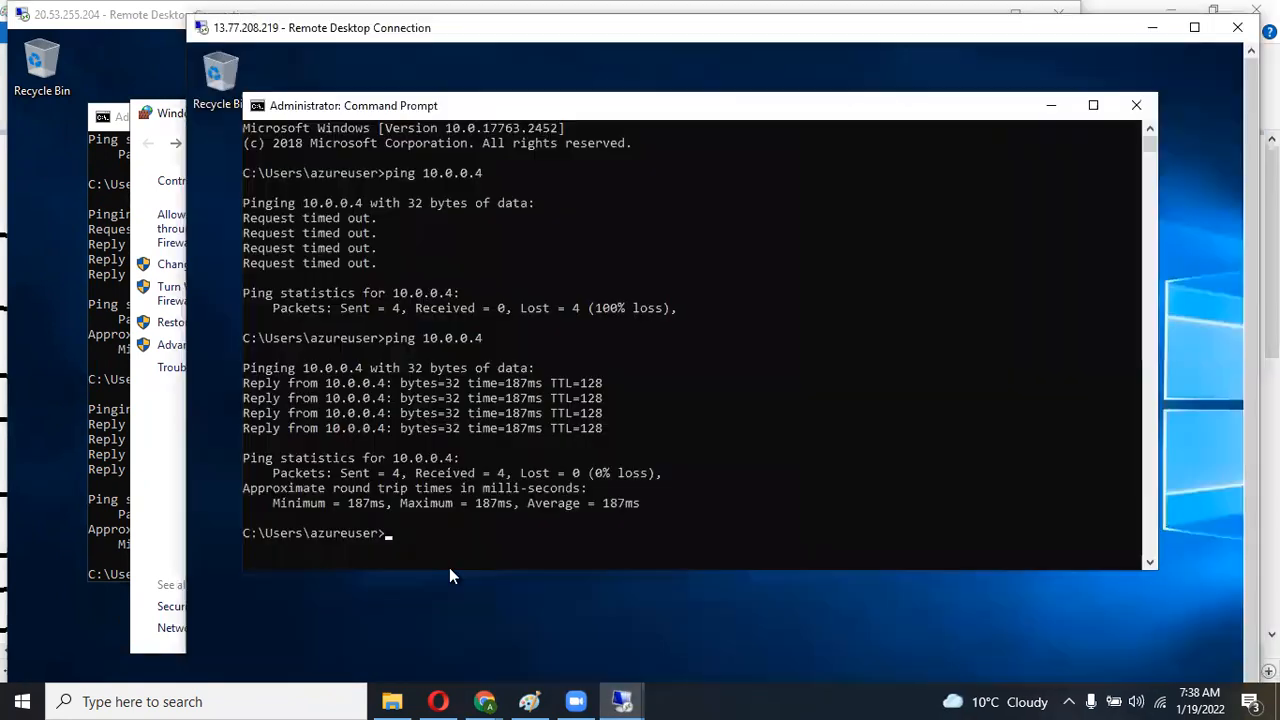
pyautogui.click(1193, 27)
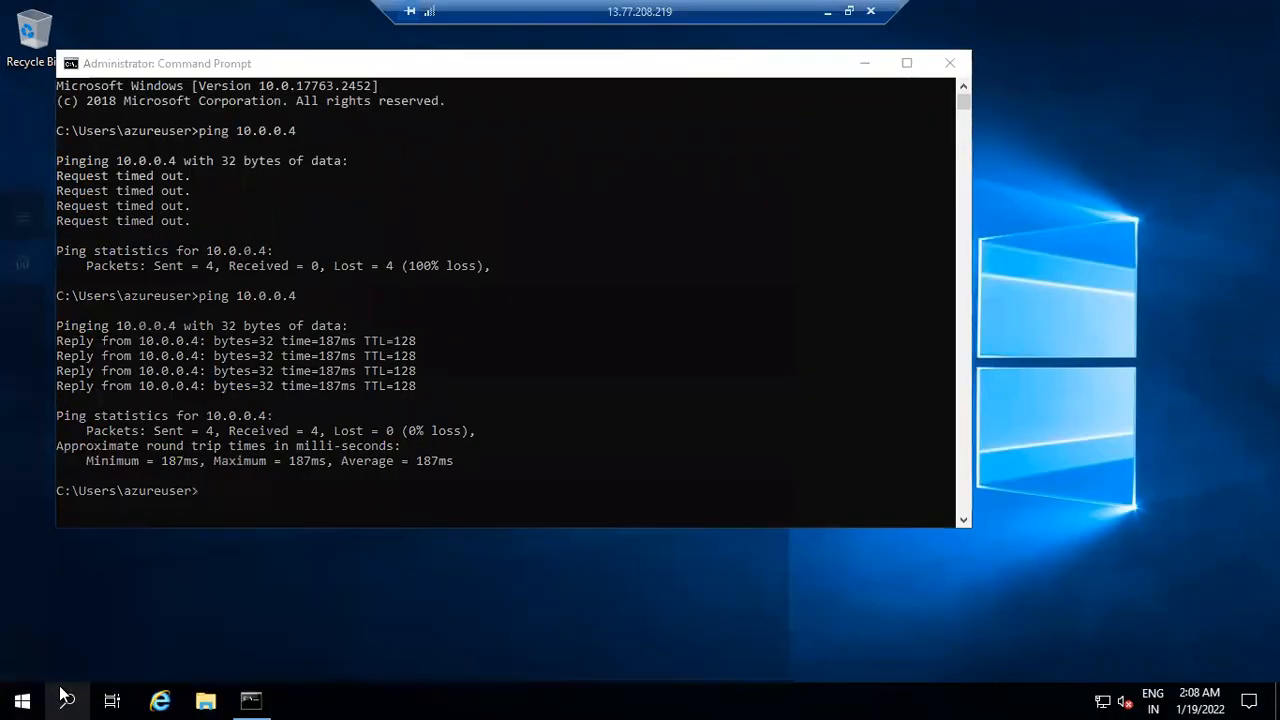
# Turn Windows Defender Firewall on for private and public networks, then close the Control Panel page
pyautogui.click(66, 699)
pyautogui.write('w')
pyautogui.press('BackSpace')
pyautogui.write('firewall')
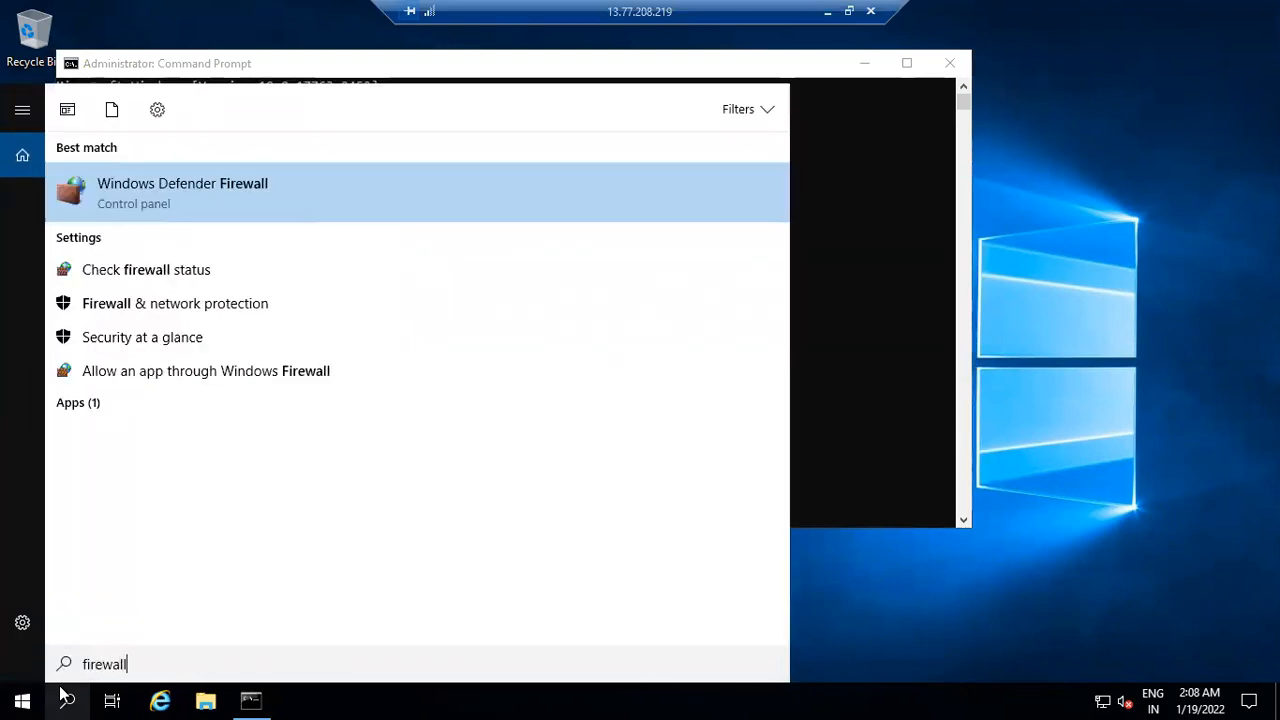
pyautogui.click(157, 287)
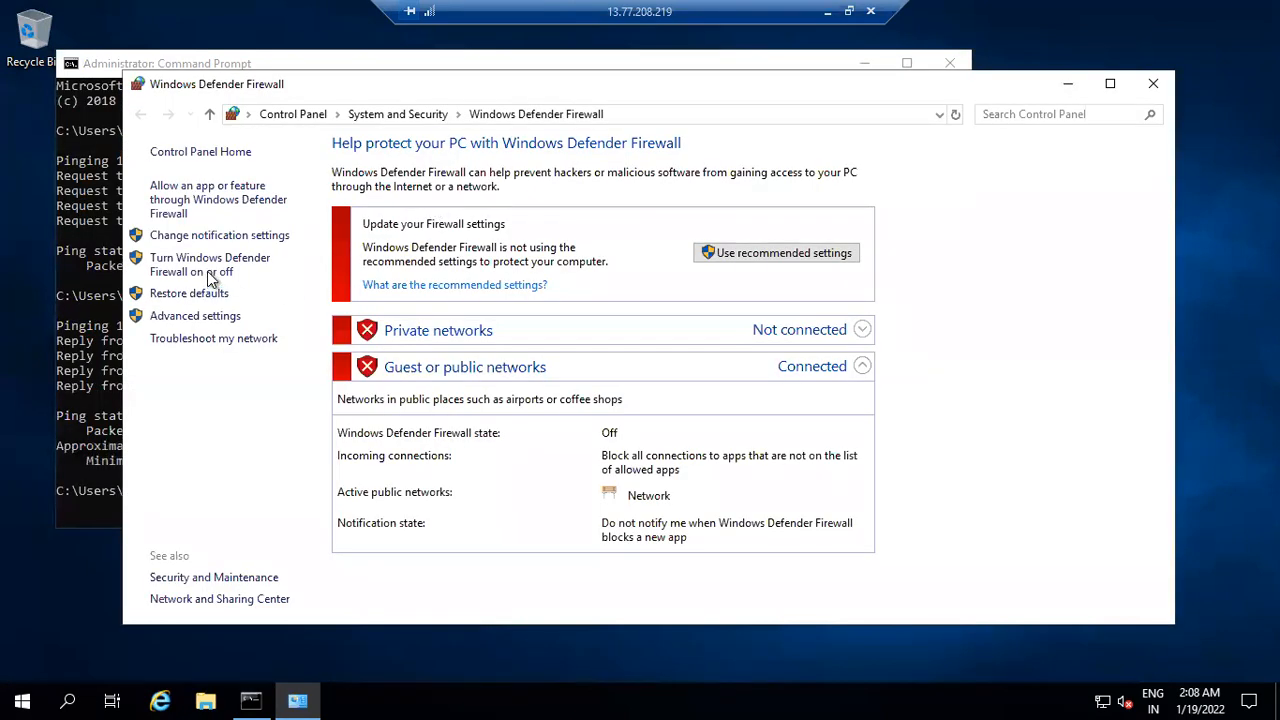
pyautogui.click(208, 272)
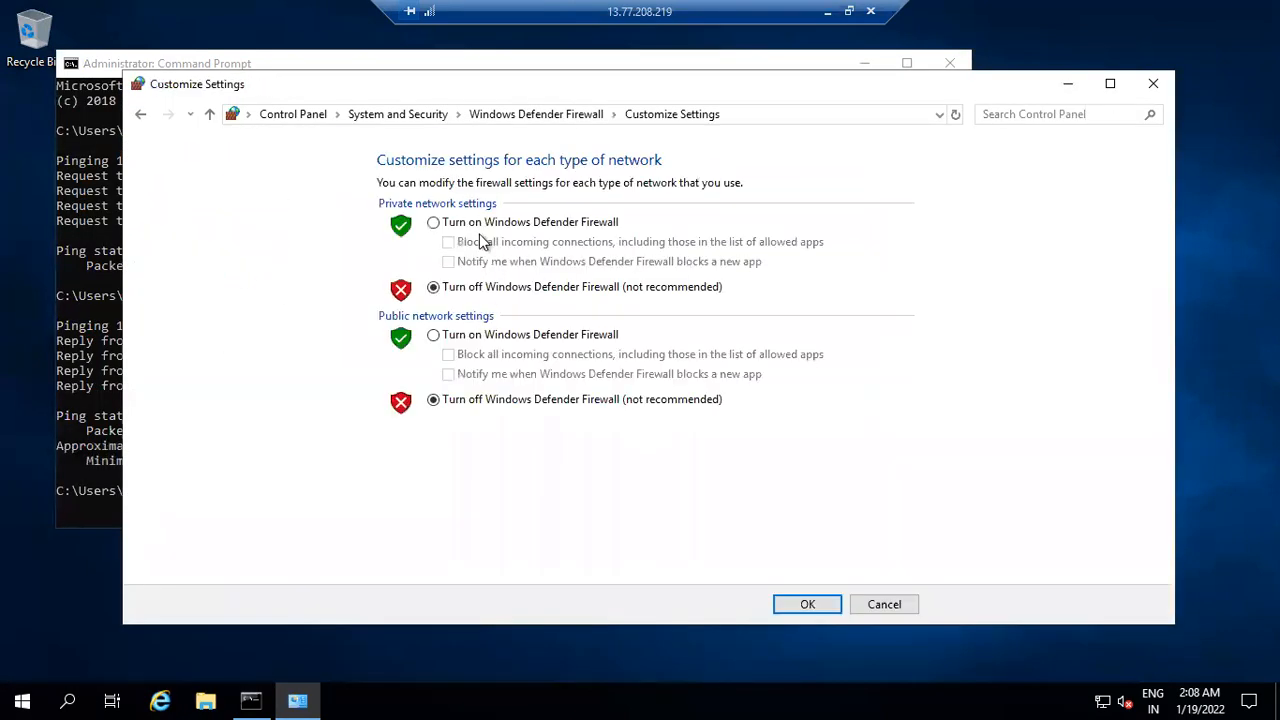
pyautogui.click(477, 226)
pyautogui.click(520, 338)
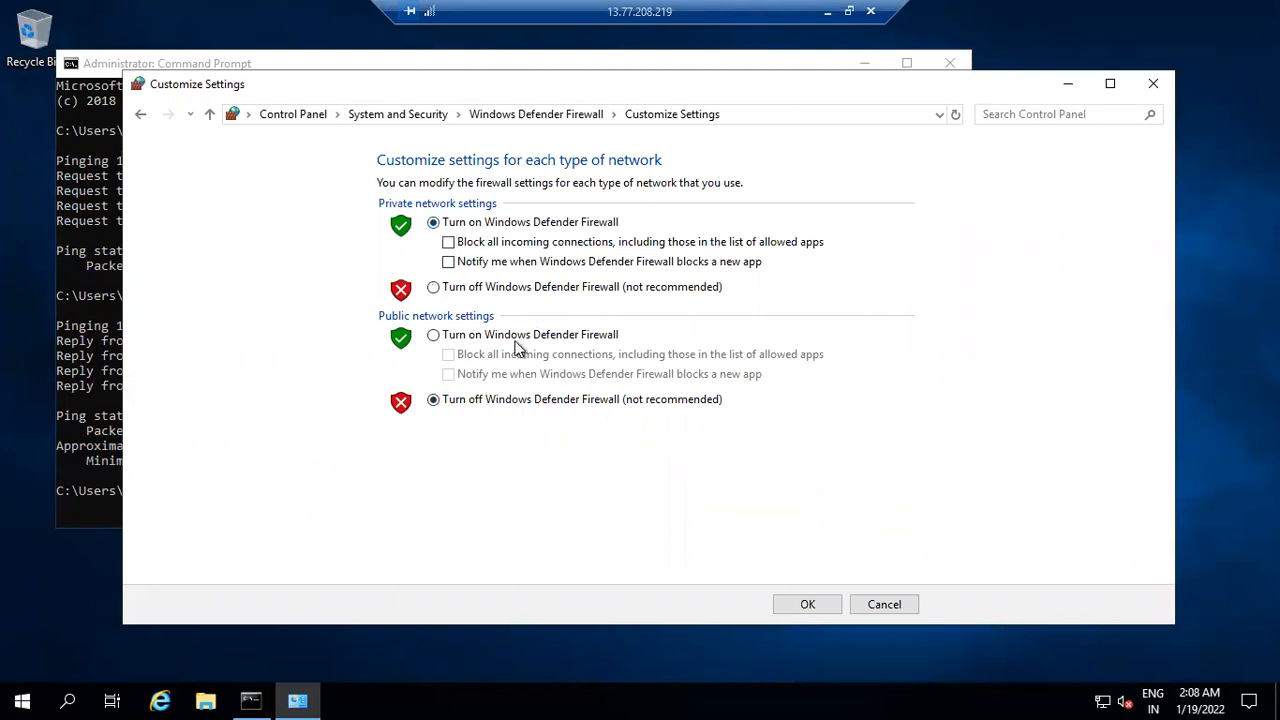
pyautogui.click(788, 608)
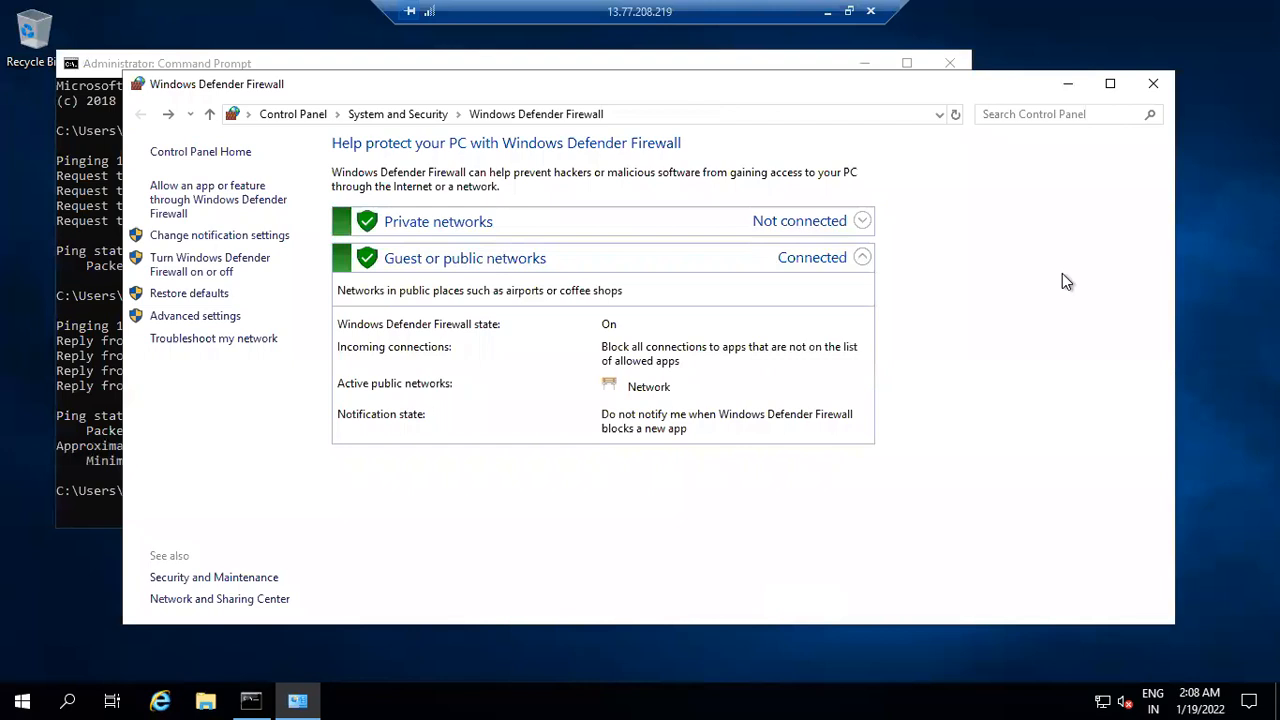
pyautogui.click(1153, 84)
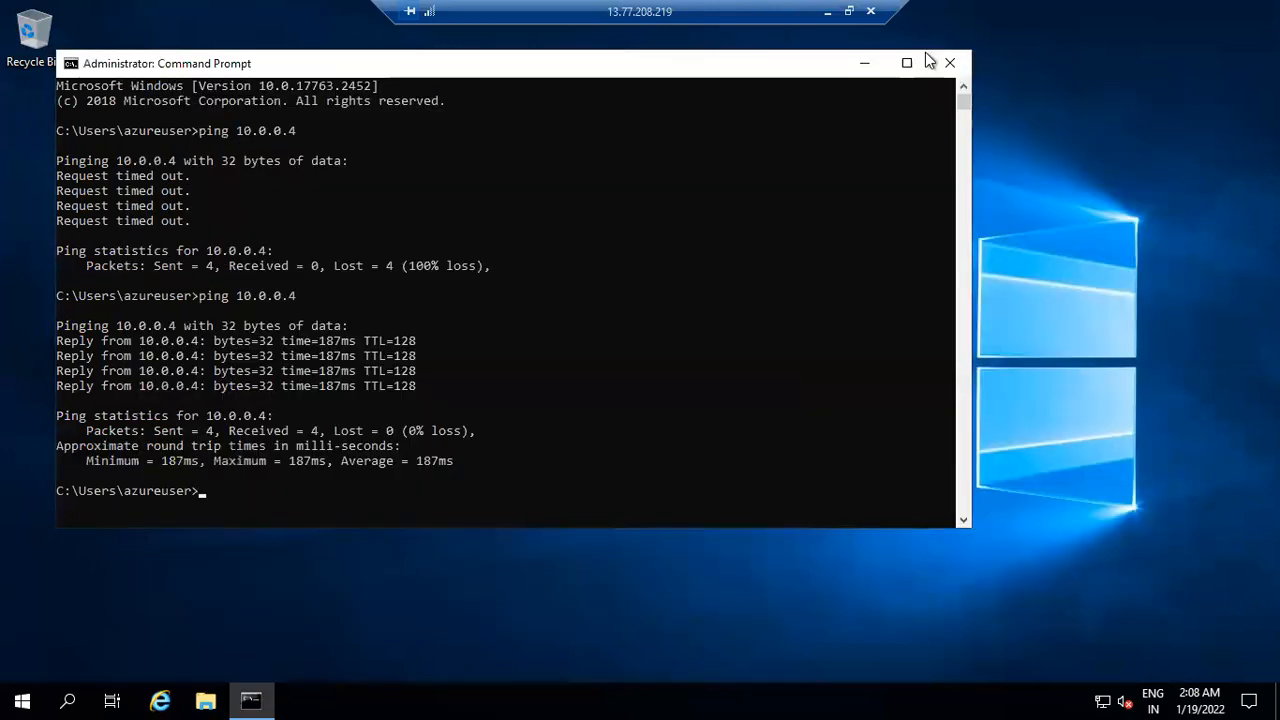
# Rerun ping 10.0.0.4, which now times out, then switch to the 20.53.255.204 session
pyautogui.click(855, 12)
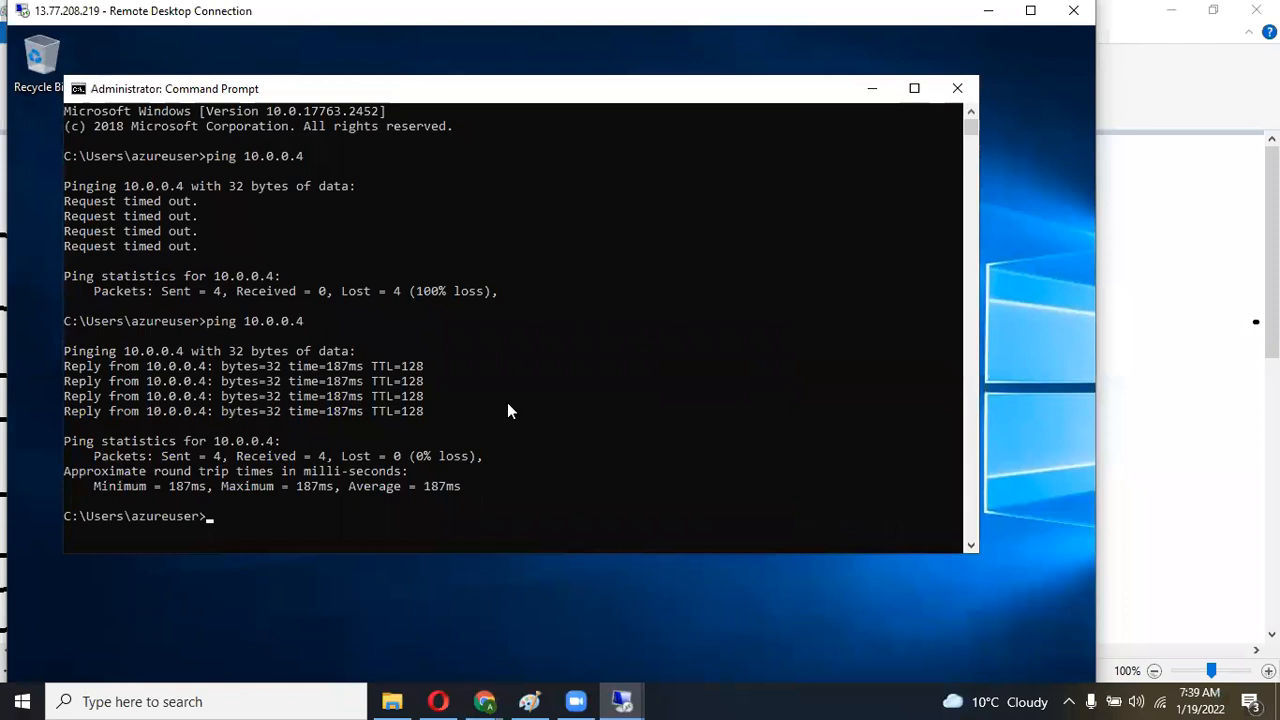
pyautogui.press('Up')
pyautogui.press('Return')
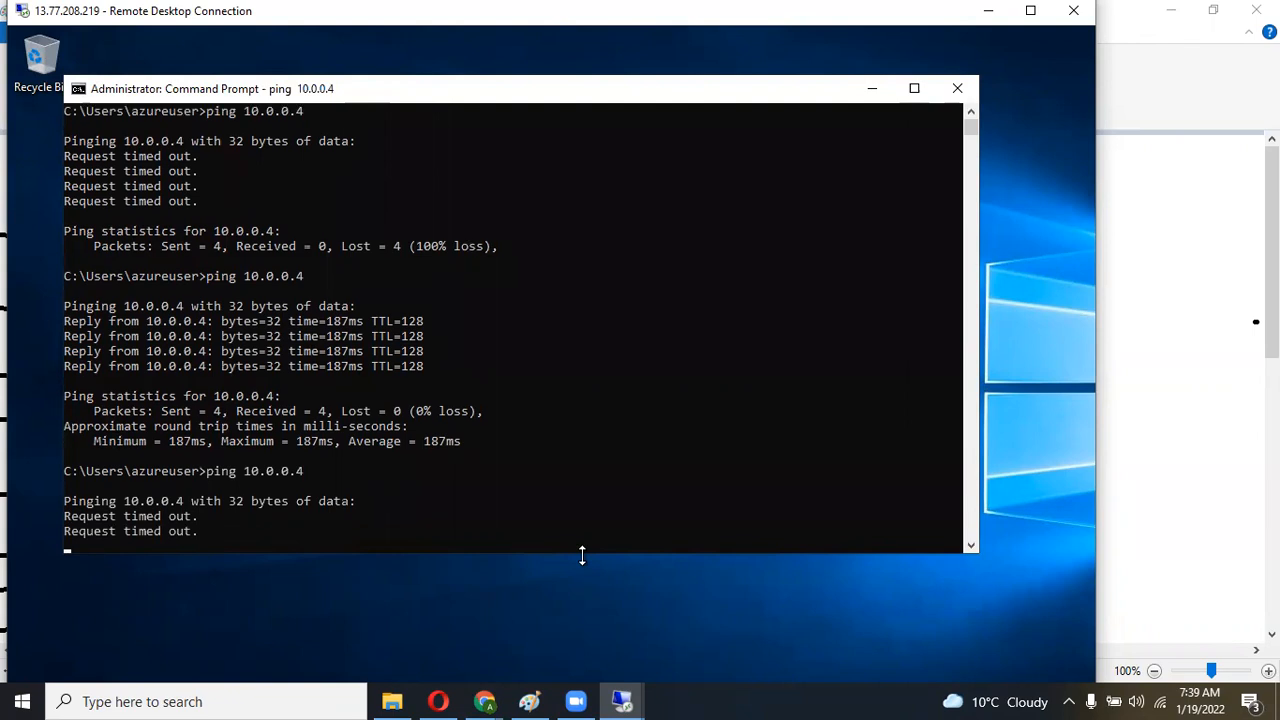
pyautogui.click(622, 700)
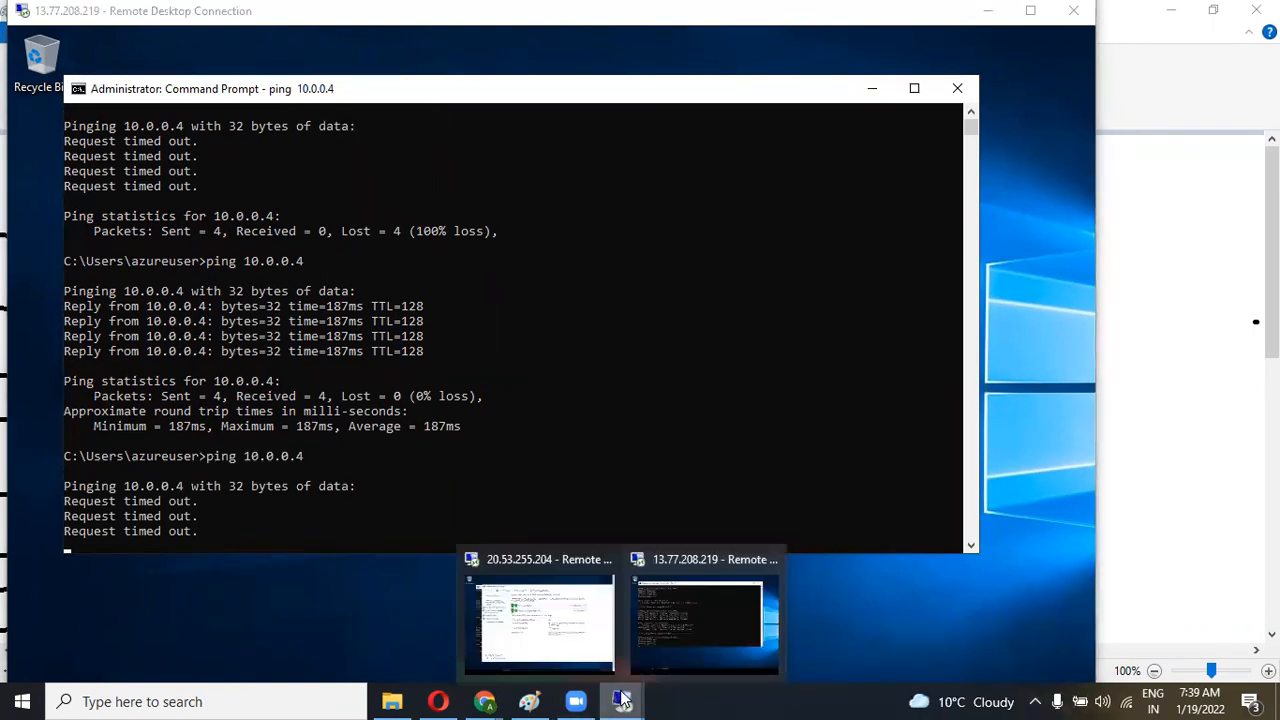
pyautogui.click(571, 637)
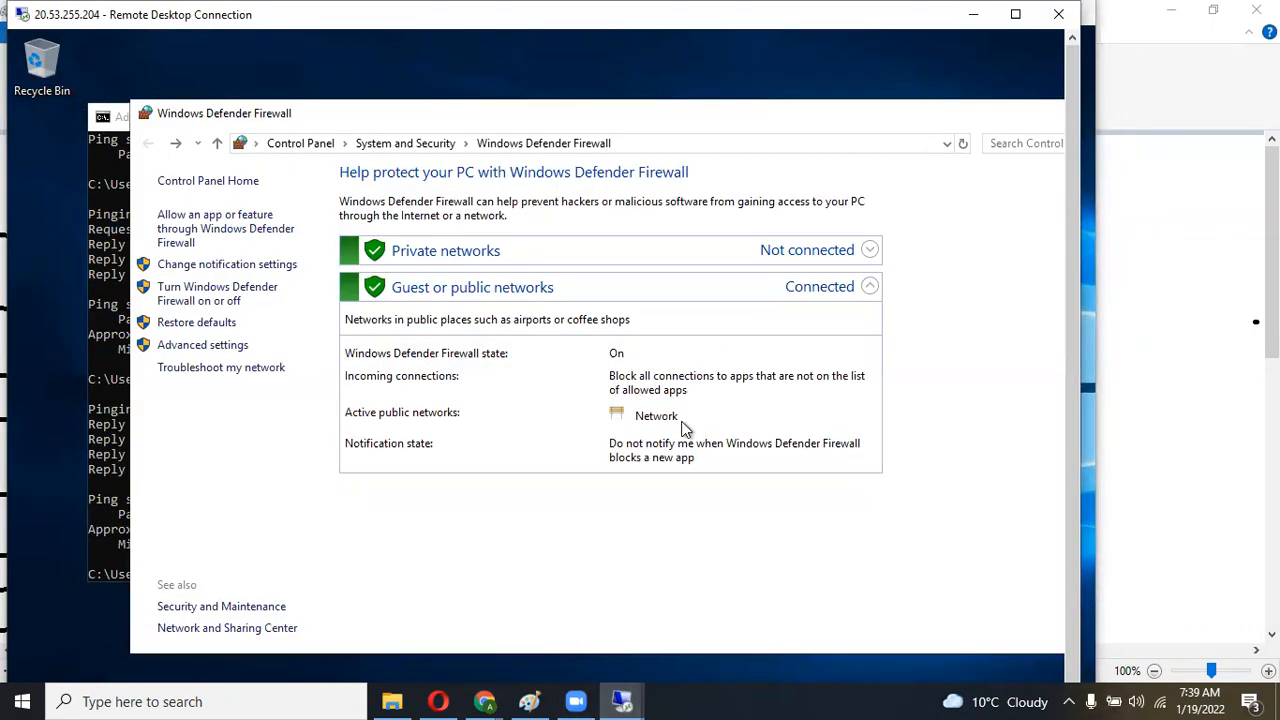
# Rerun ping 10.1.0.4 in Command Prompt, which now fails with 100% loss
pyautogui.click(1016, 14)
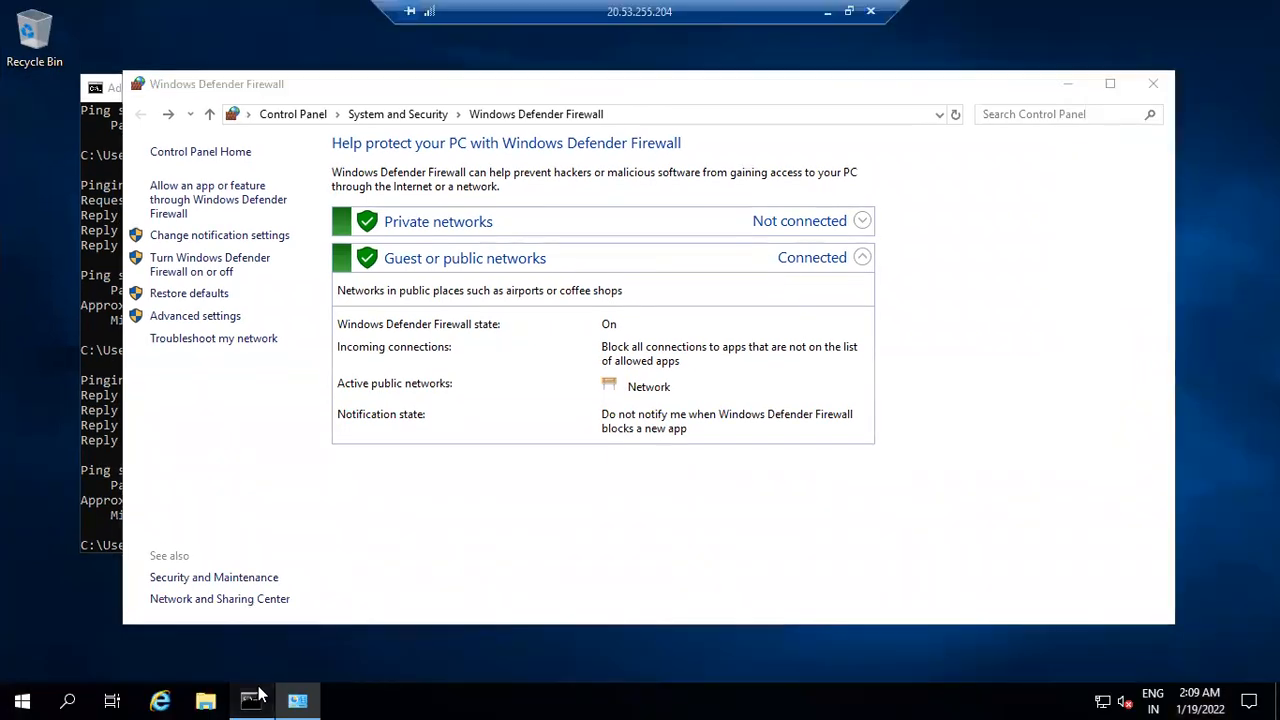
pyautogui.click(258, 692)
pyautogui.press('Up')
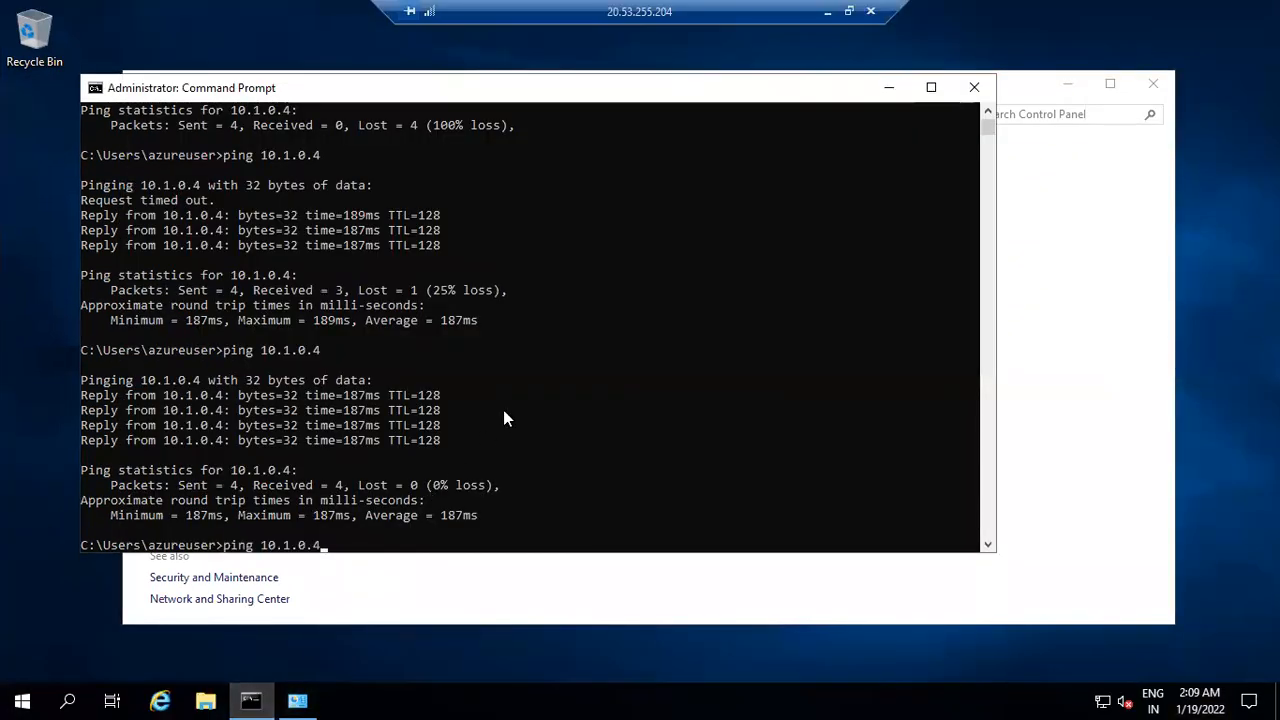
pyautogui.press('Return')
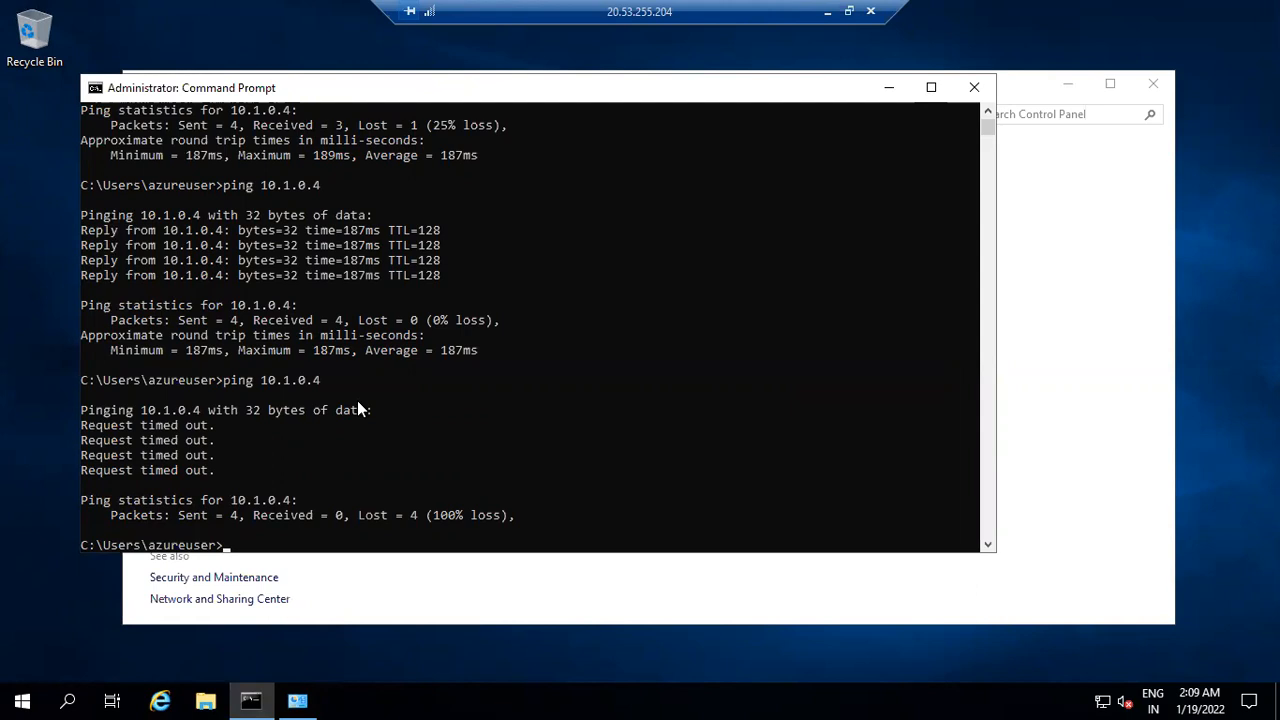
pyautogui.click(66, 697)
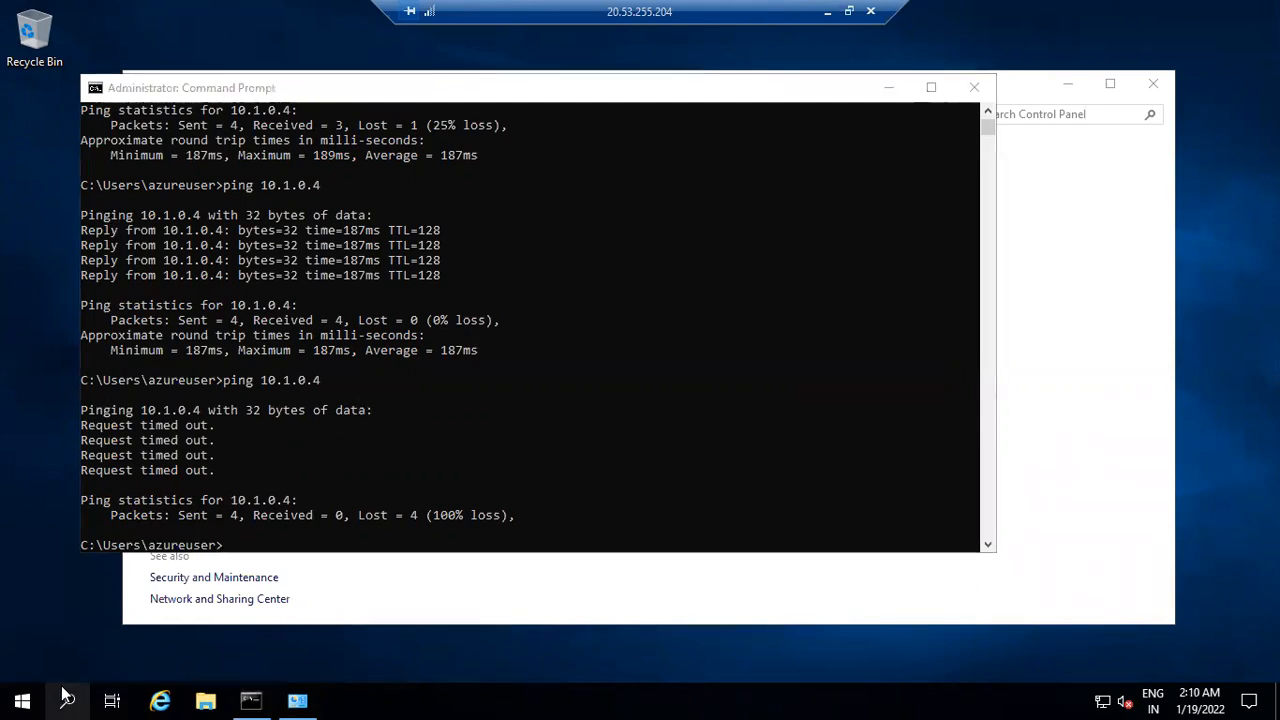
# Launch Remote Desktop Connection via 'rdp' search and connect to 10.1.0.4
pyautogui.write('rdp')
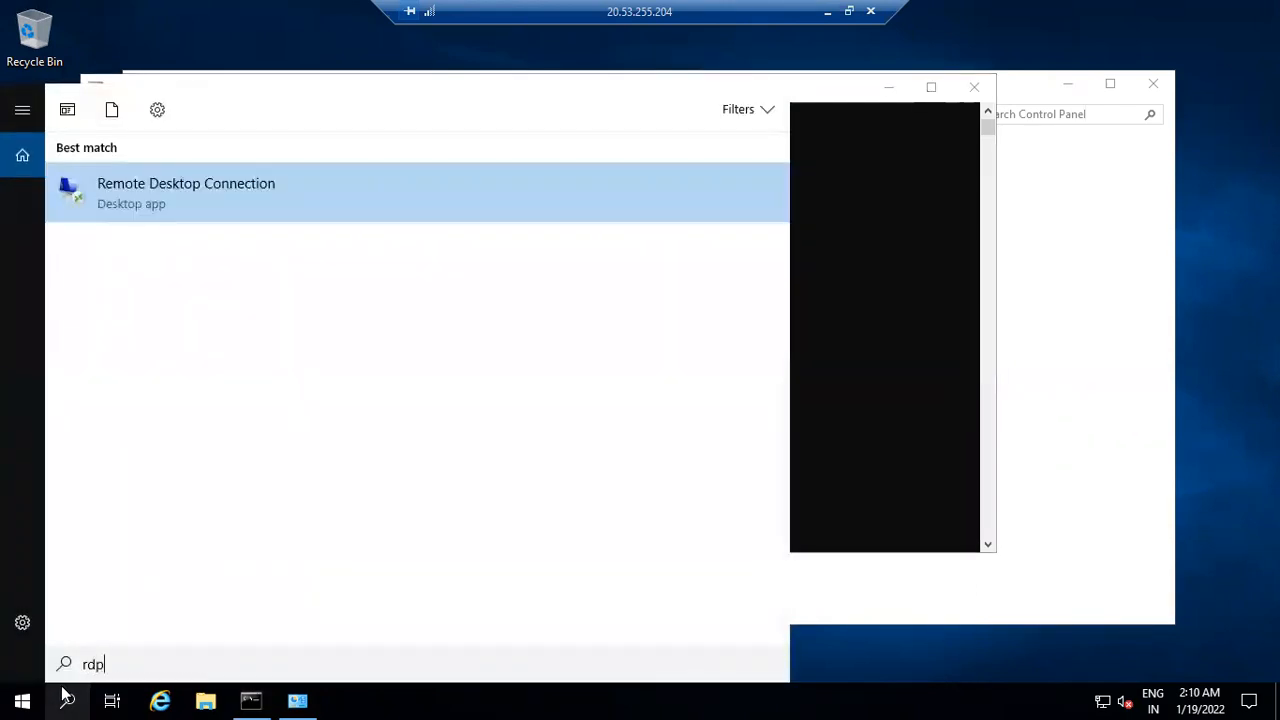
pyautogui.press('Return')
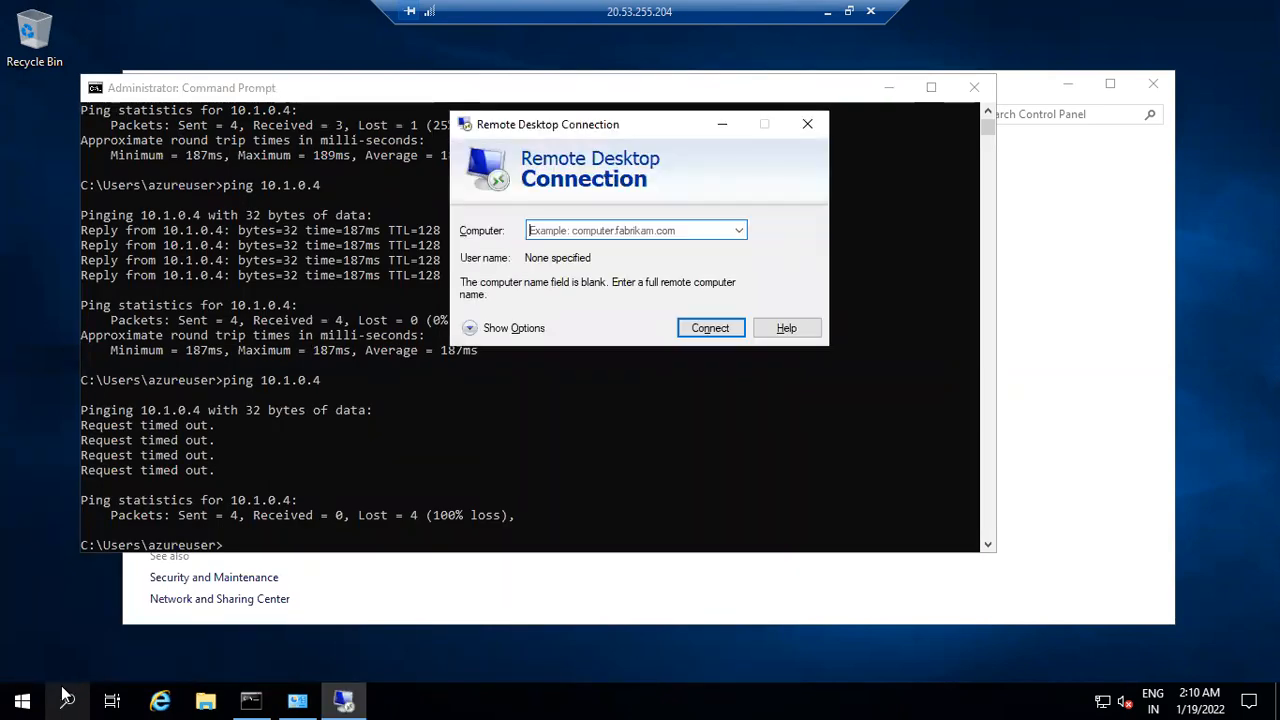
pyautogui.write('10.1')
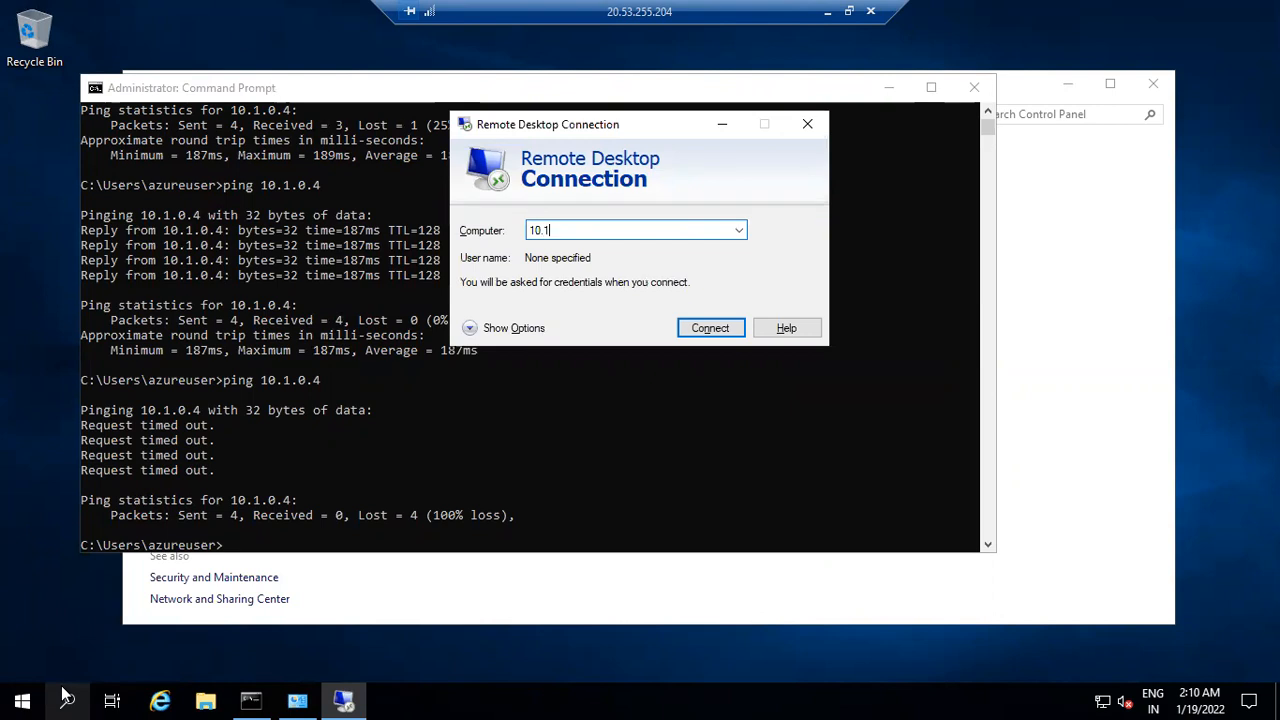
pyautogui.write('.0.4')
pyautogui.press('Return')
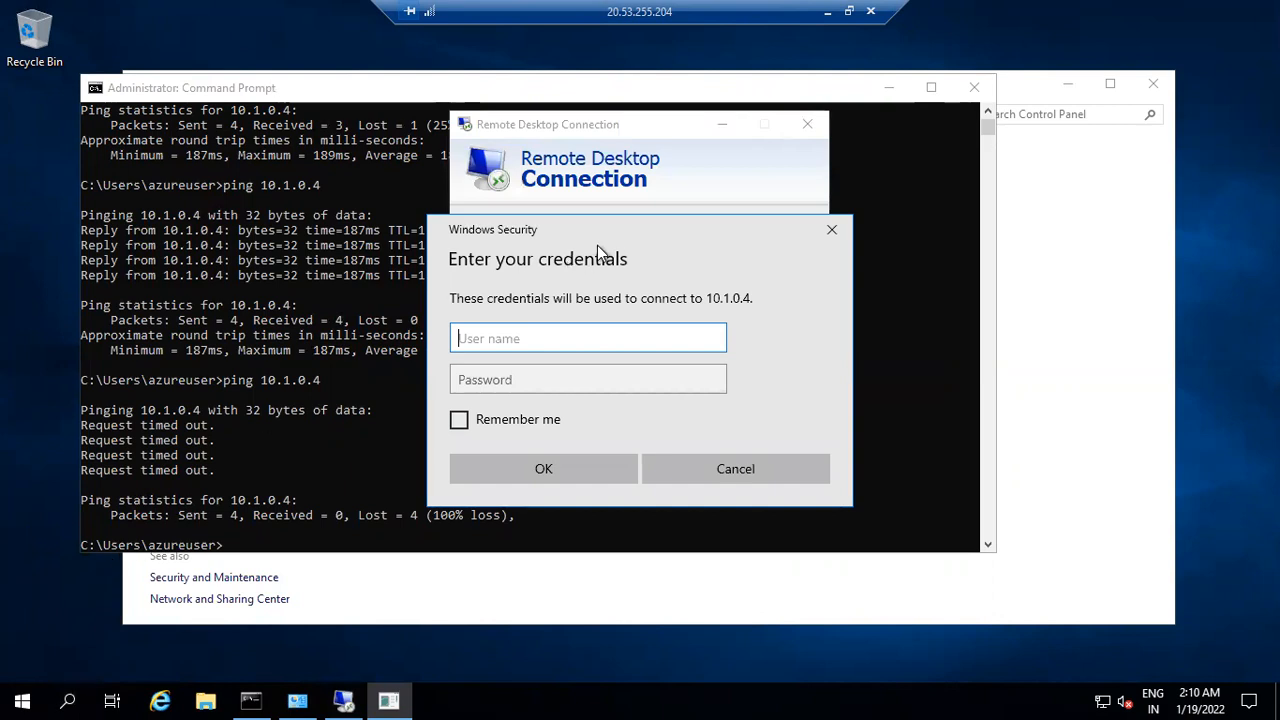
pyautogui.moveTo(612, 224); pyautogui.dragTo(706, 172)
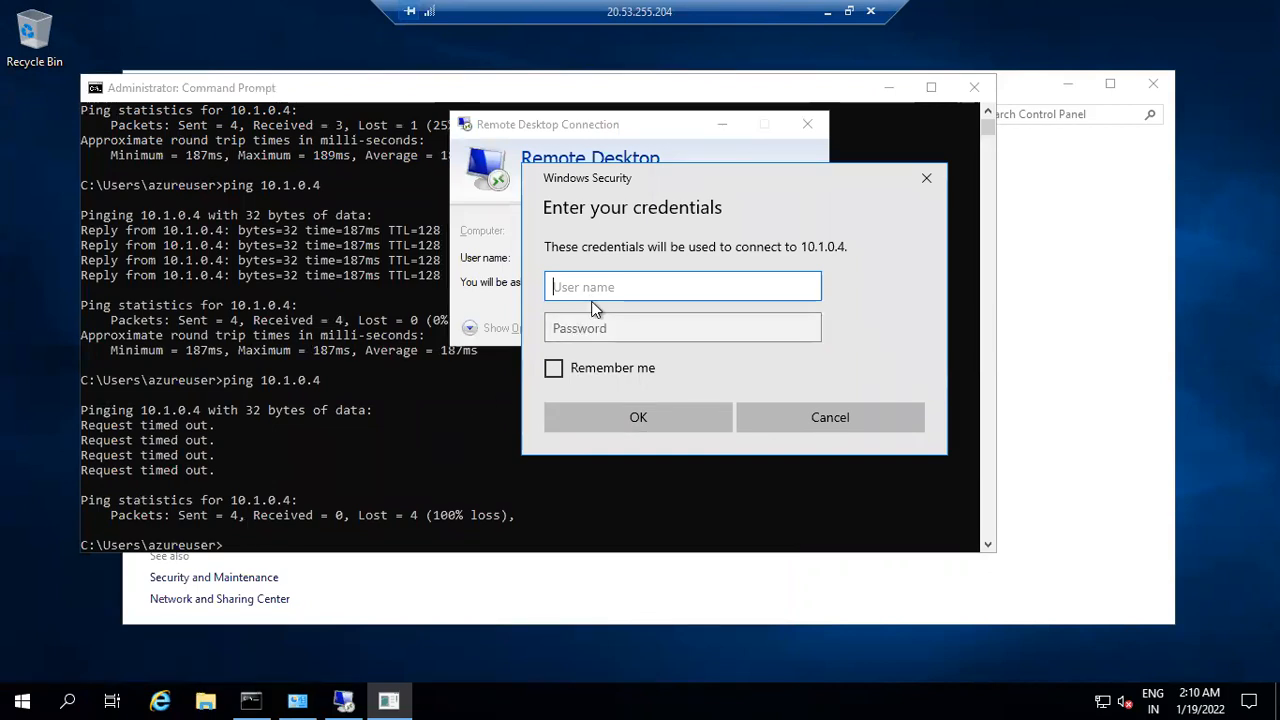
# Enter the VM user name and password in the Windows Security prompt
pyautogui.write('azureuser')
pyautogui.press('Tab')
pyautogui.write('A*********')
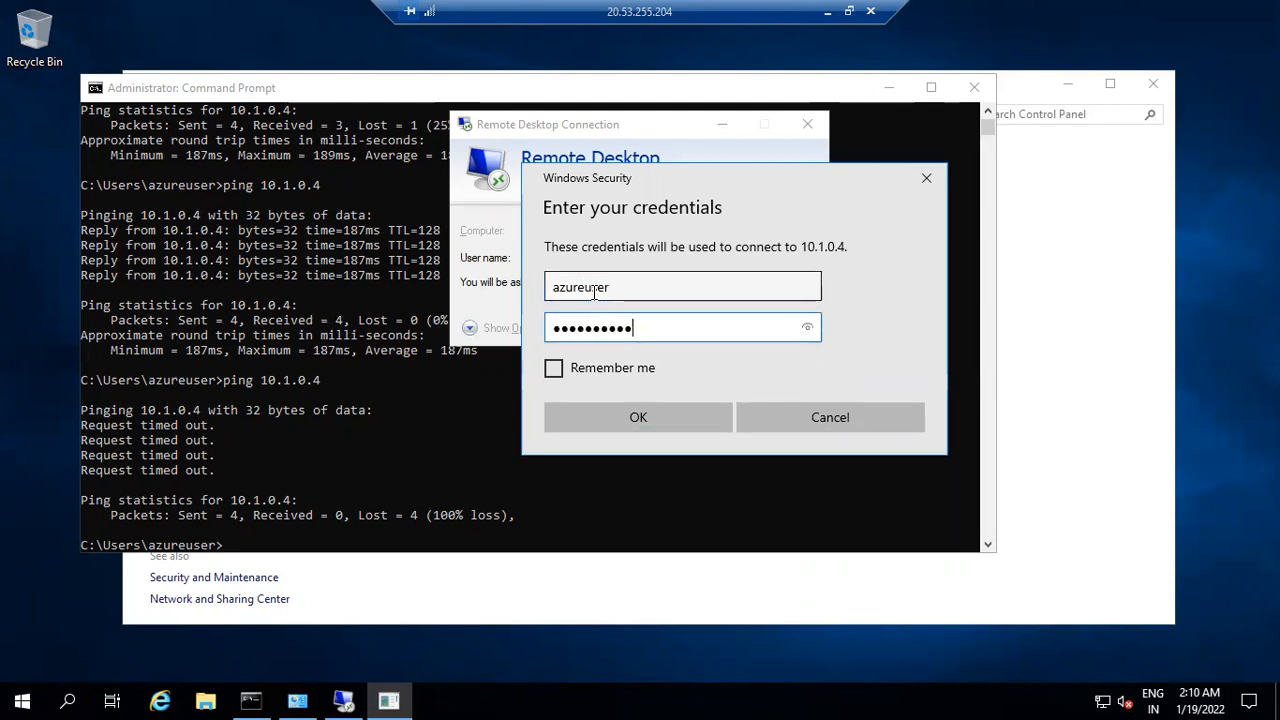
pyautogui.write('****')
pyautogui.hotkey('ctrl', 'a')
pyautogui.press('BackSpace')
pyautogui.write('***************')
pyautogui.click(342, 698)
# Place the 13.77.208.219 session on the right half and 20.53.255.204 on the left
pyautogui.click(848, 11)
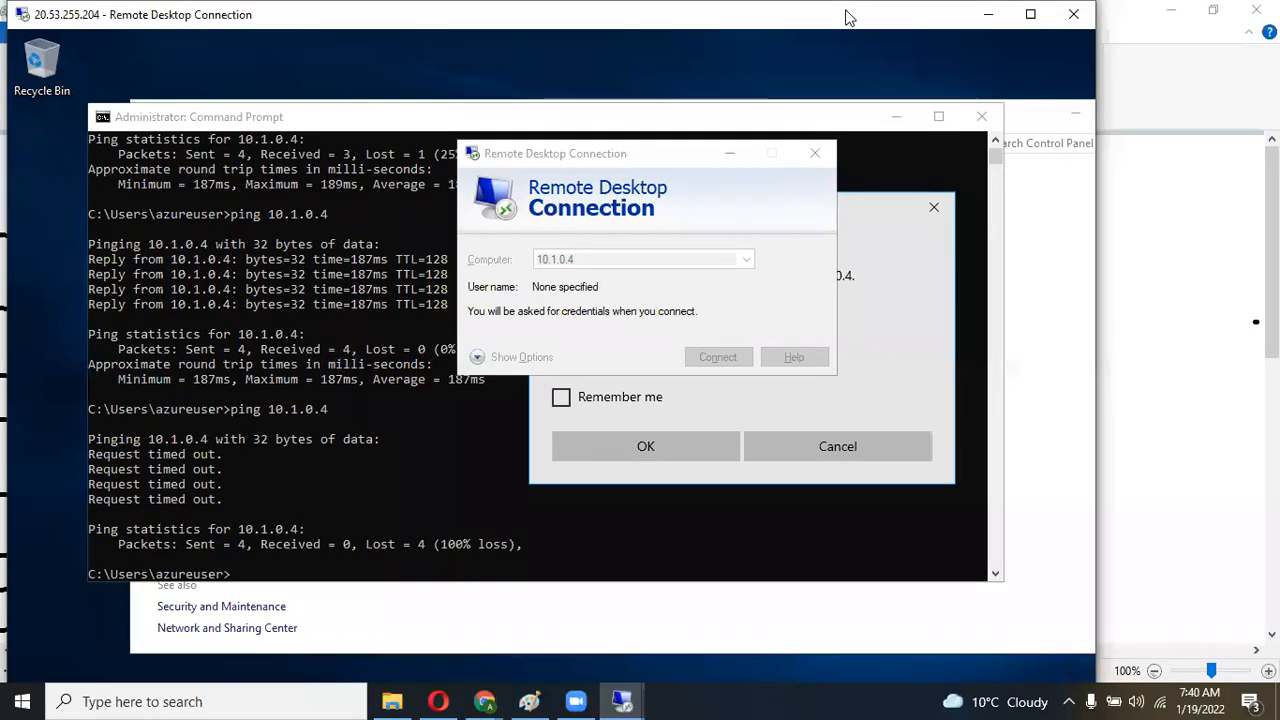
pyautogui.click(615, 696)
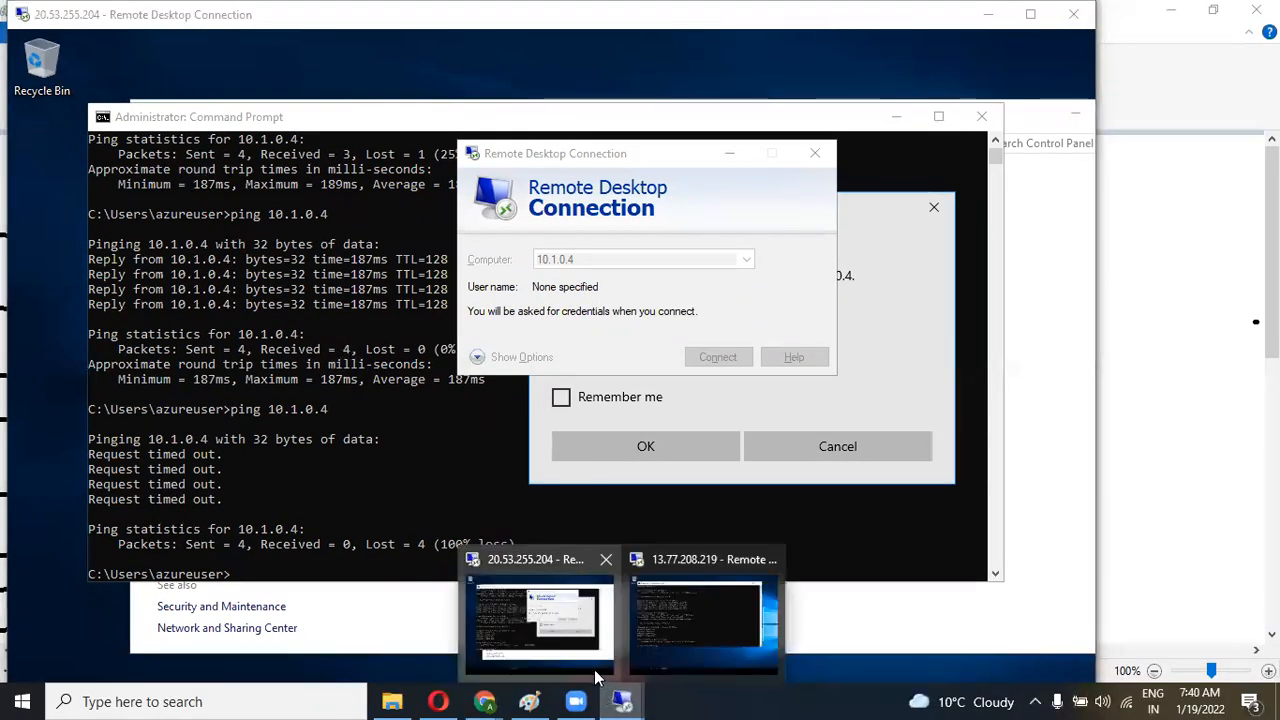
pyautogui.click(677, 617)
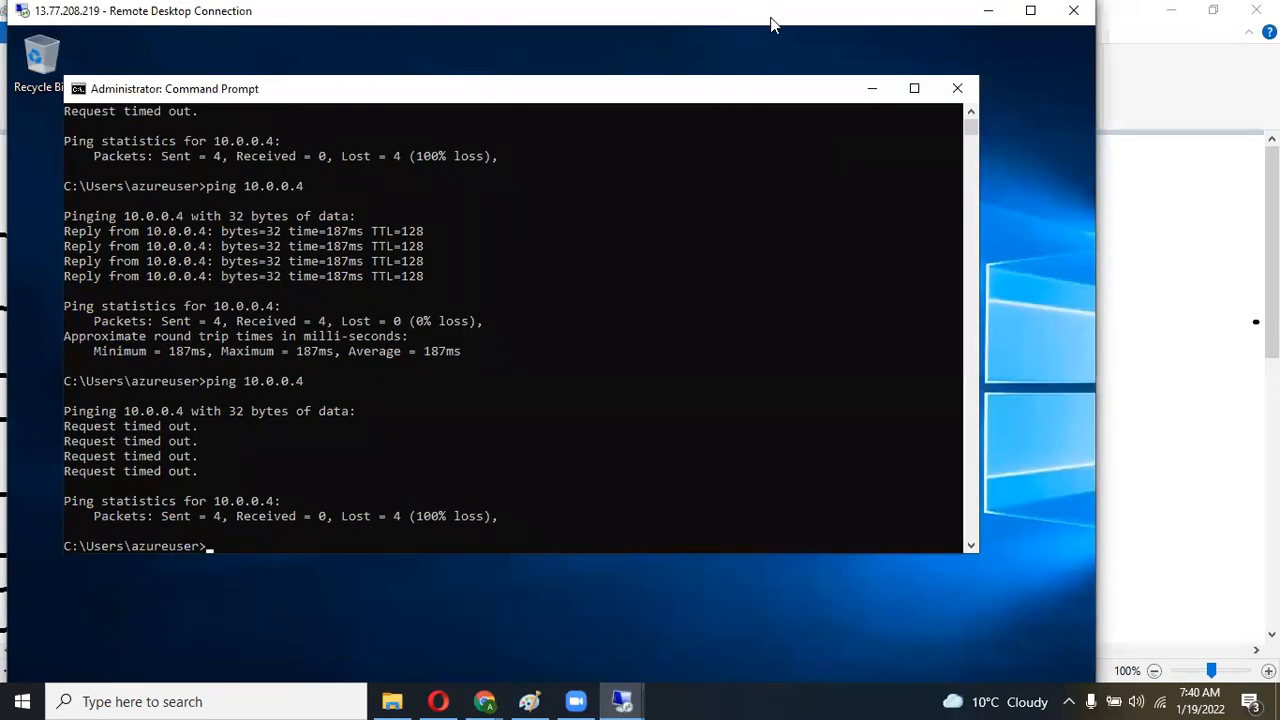
pyautogui.press('super+Right')
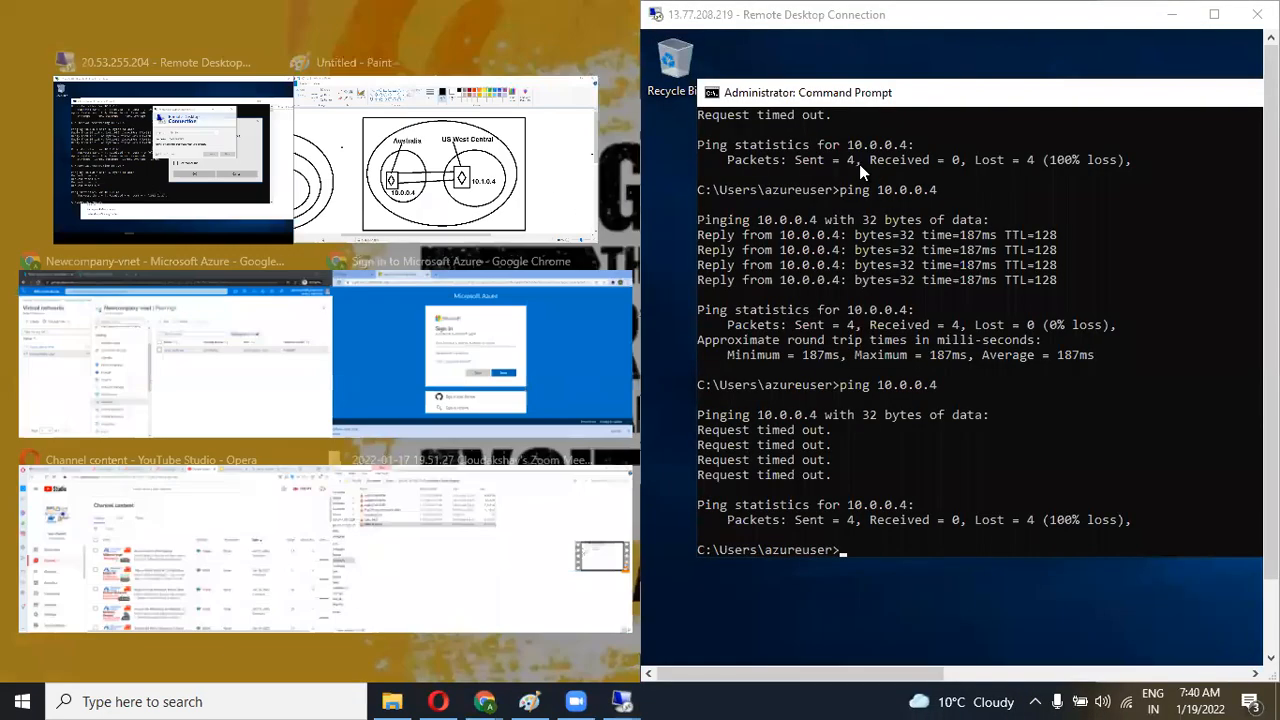
pyautogui.click(146, 221)
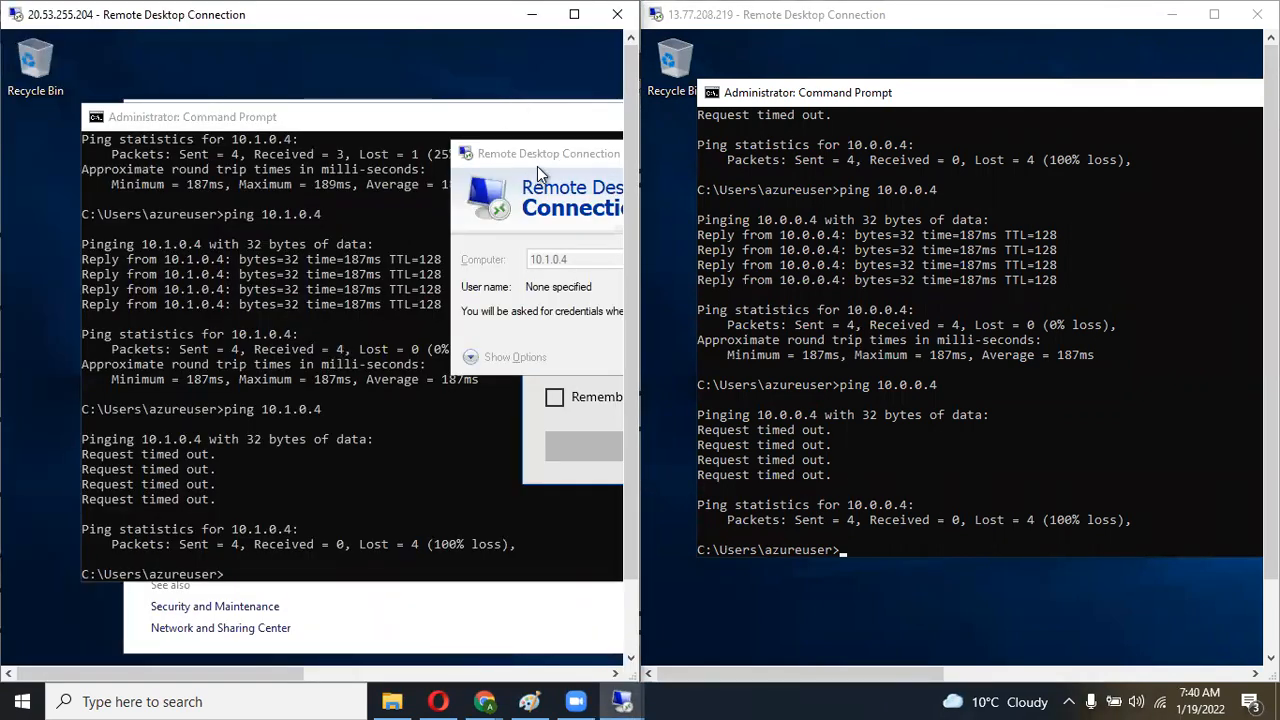
# Close the first VM's Command Prompt and move the credentials prompt into full view
pyautogui.moveTo(507, 119); pyautogui.dragTo(507, 156)
pyautogui.moveTo(518, 246); pyautogui.dragTo(283, 275)
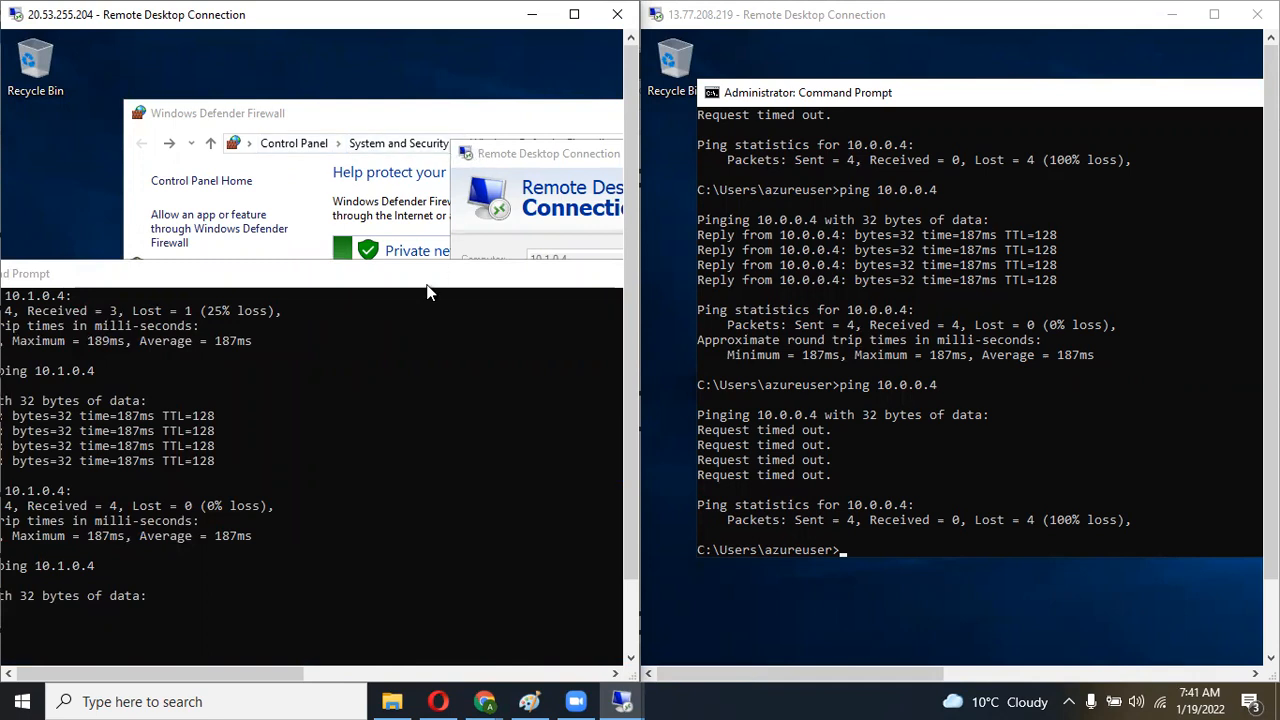
pyautogui.moveTo(420, 280); pyautogui.dragTo(214, 264)
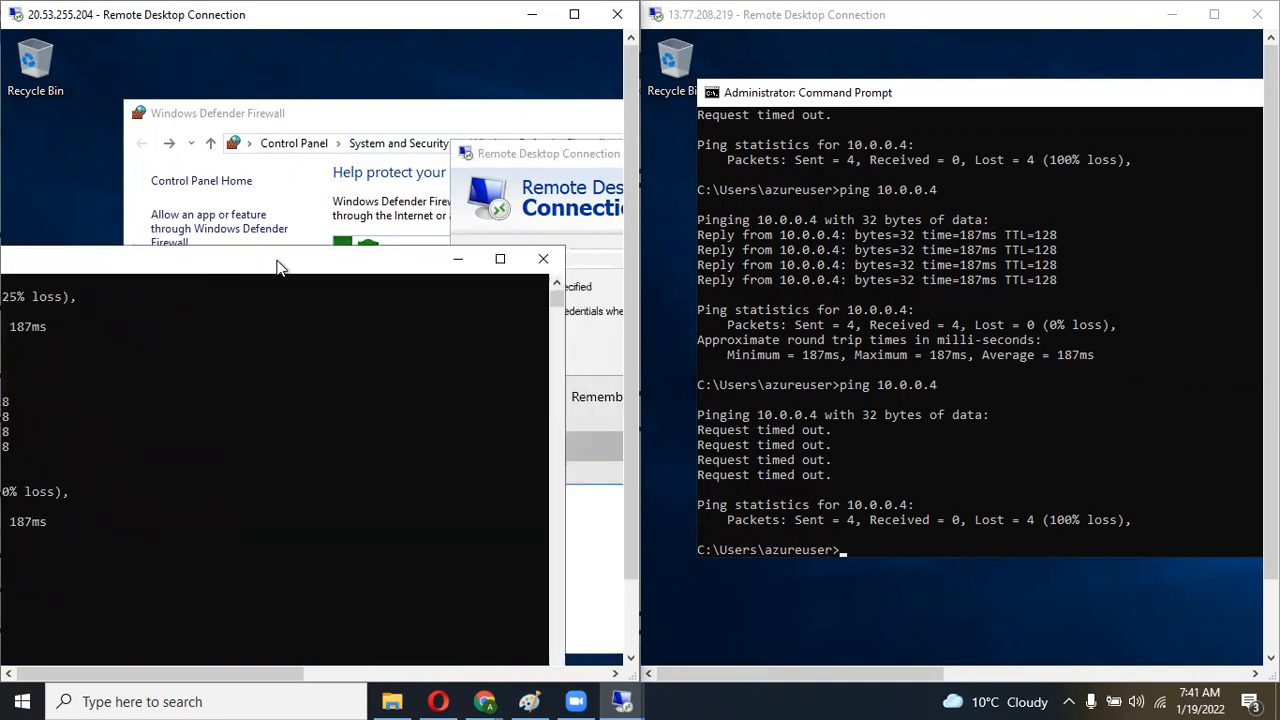
pyautogui.click(541, 258)
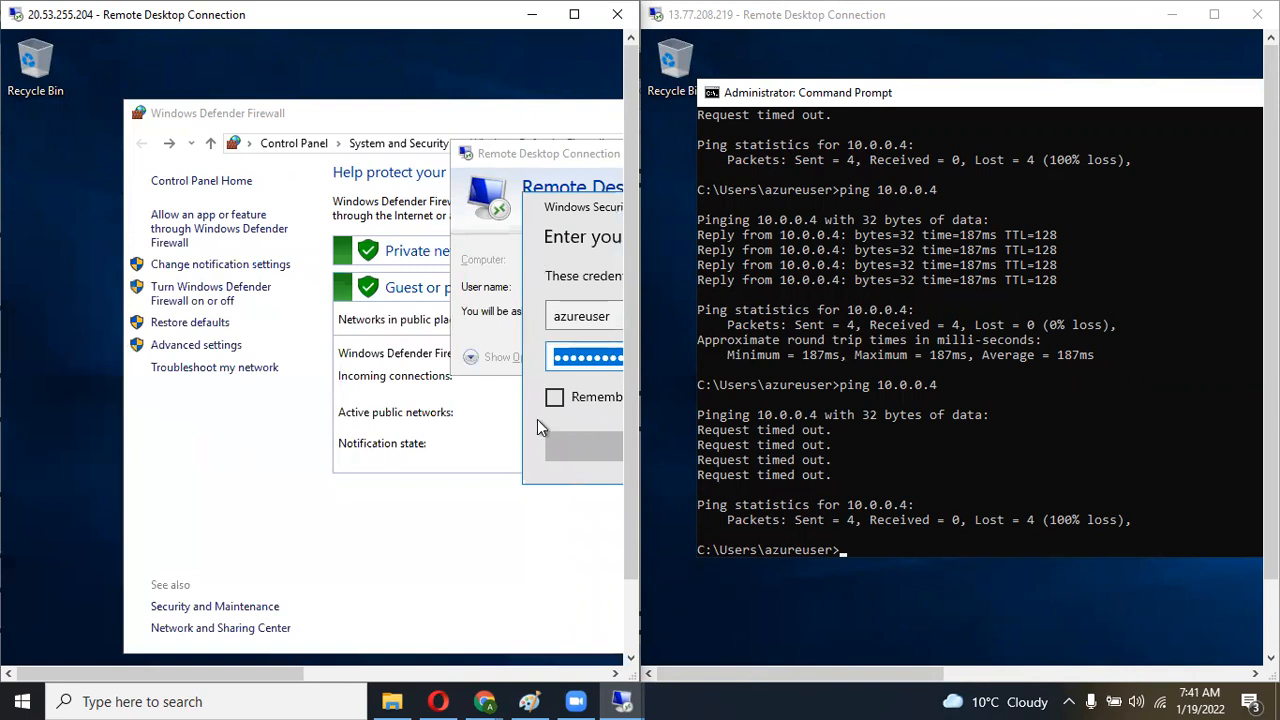
pyautogui.moveTo(590, 210); pyautogui.dragTo(115, 224)
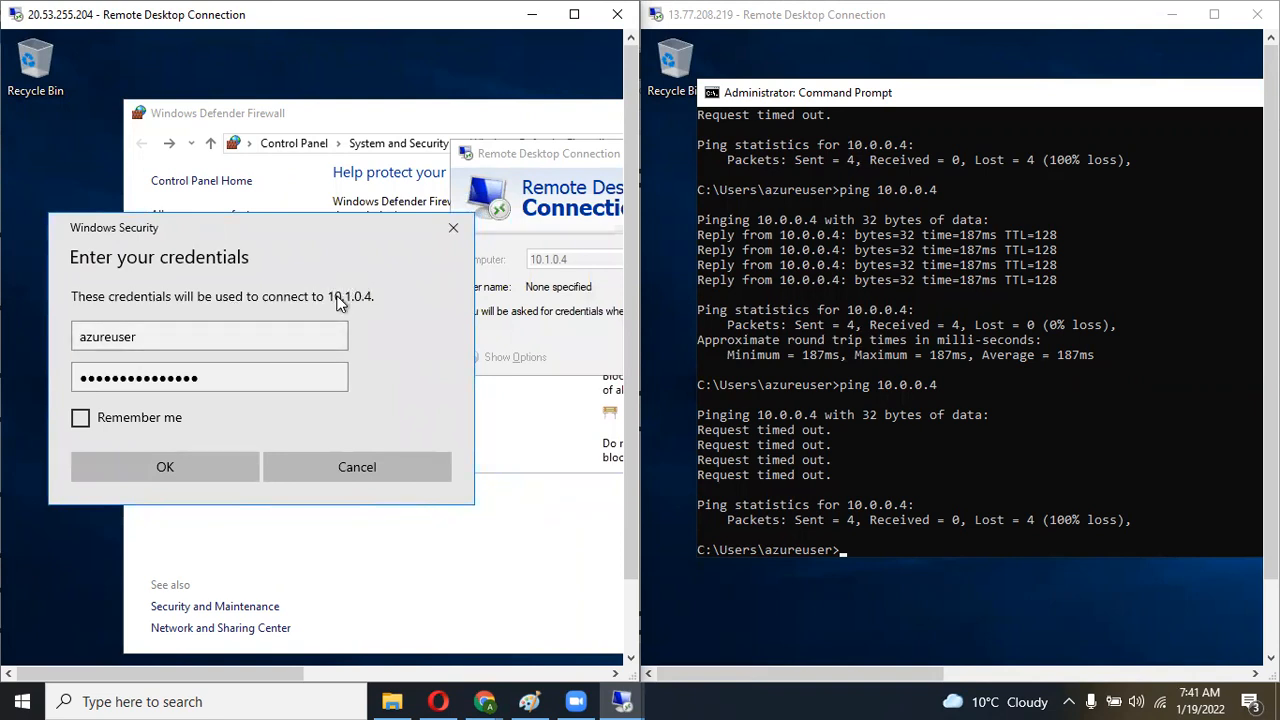
pyautogui.click(894, 530)
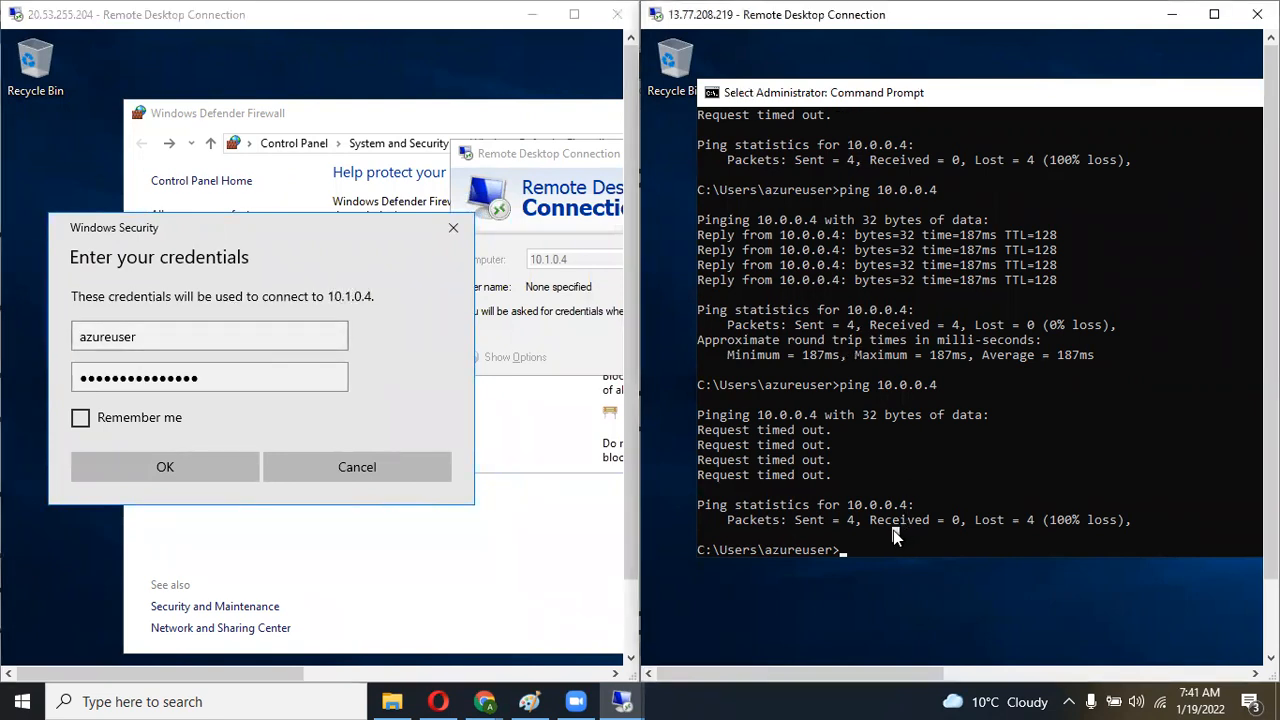
# Run ipconfig on the second VM to verify IPv4 10.1.0.4, then submit the credentials
pyautogui.write('ipconfig')
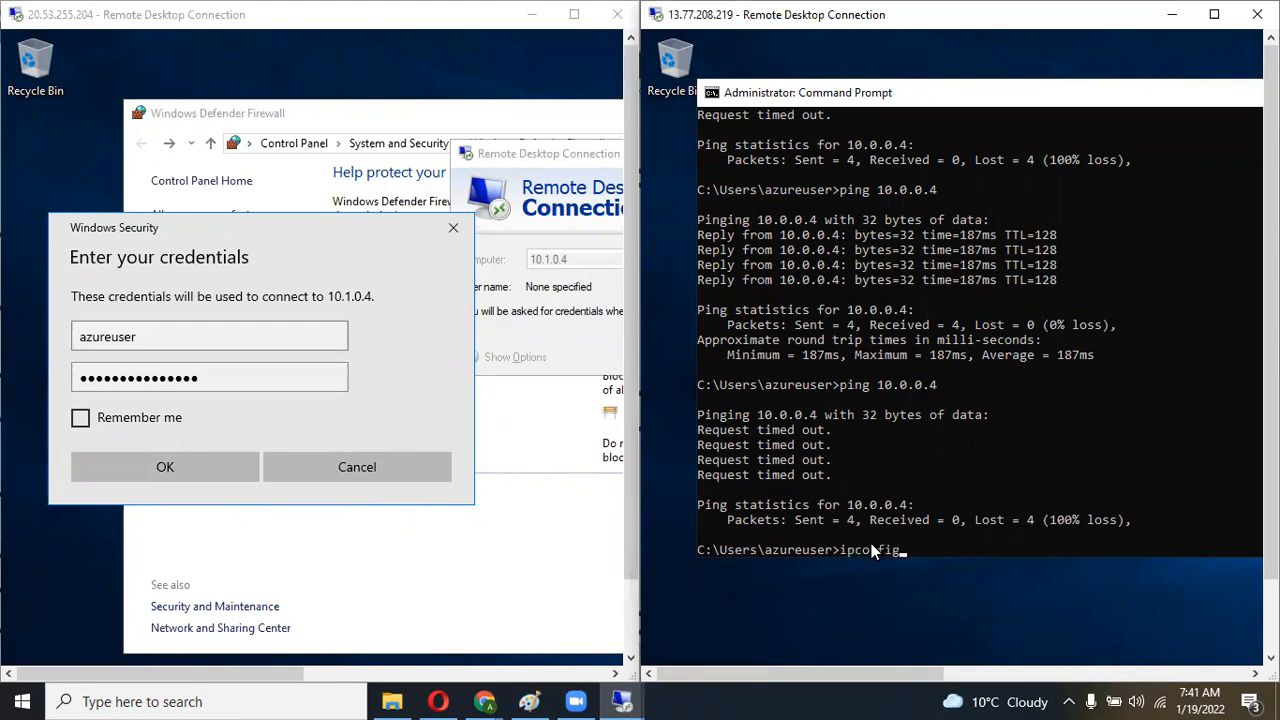
pyautogui.press('Return')
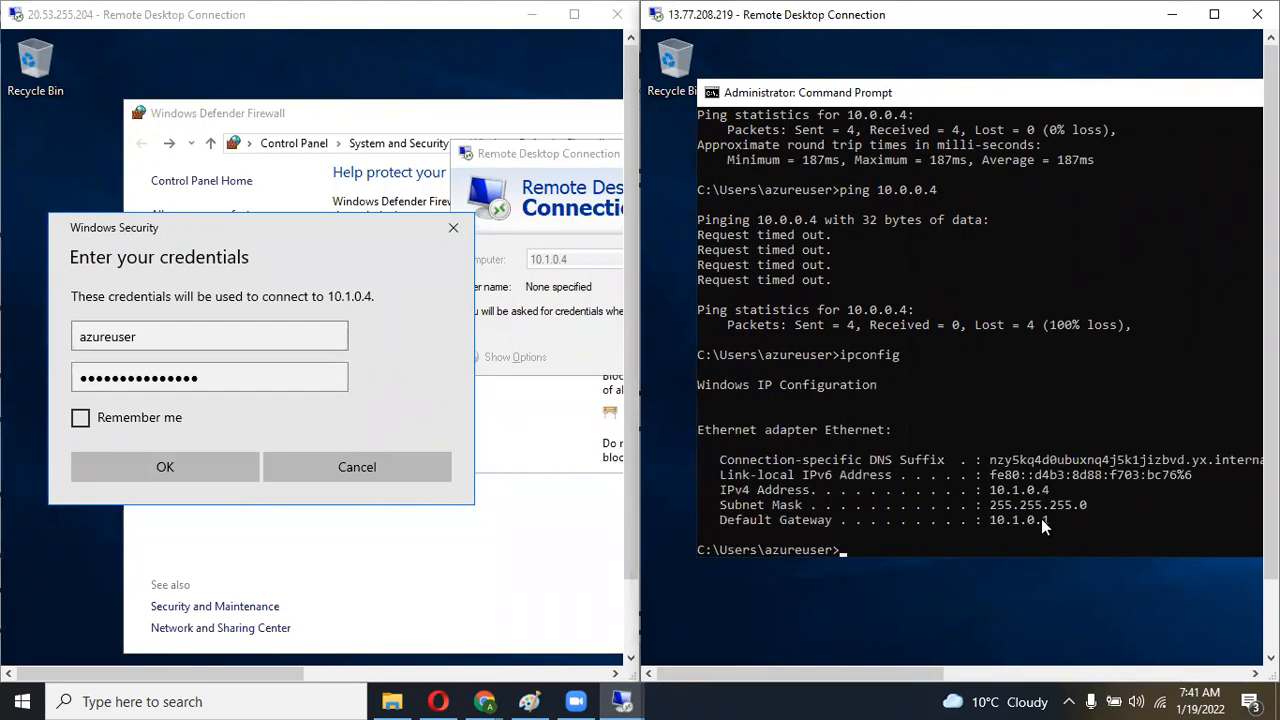
pyautogui.moveTo(1017, 494); pyautogui.dragTo(991, 496)
pyautogui.click(988, 492)
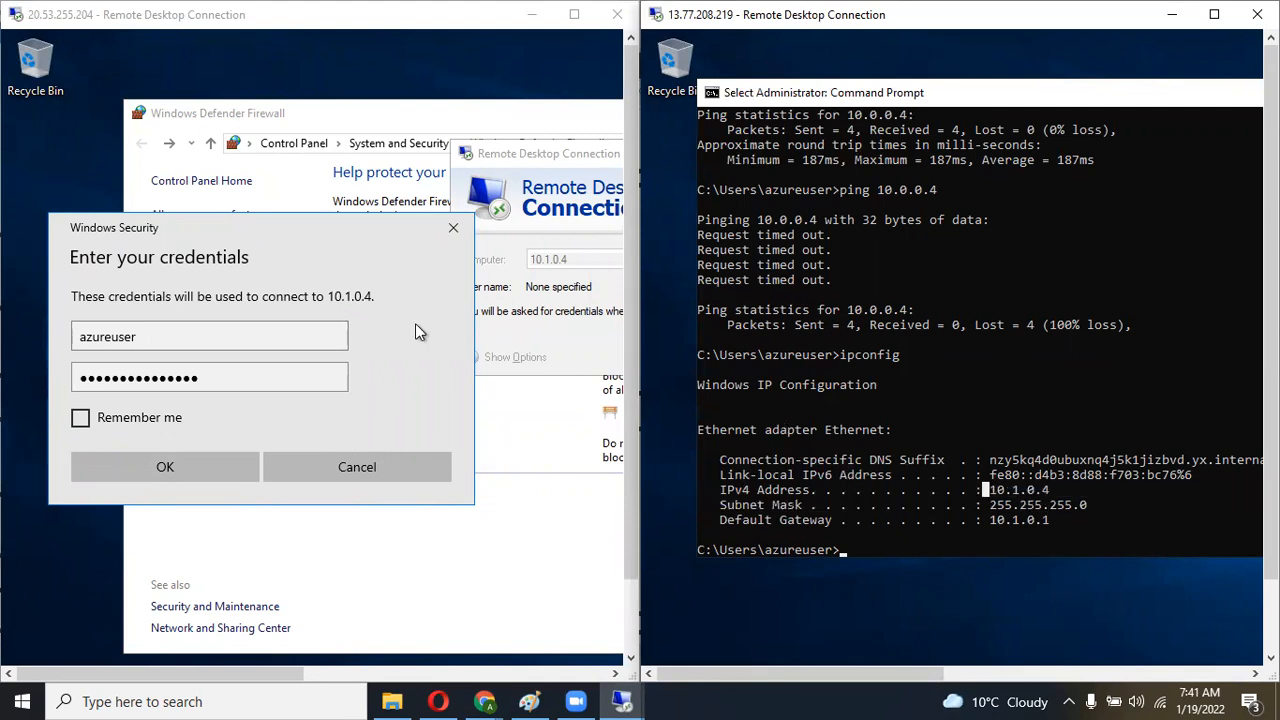
pyautogui.click(373, 295)
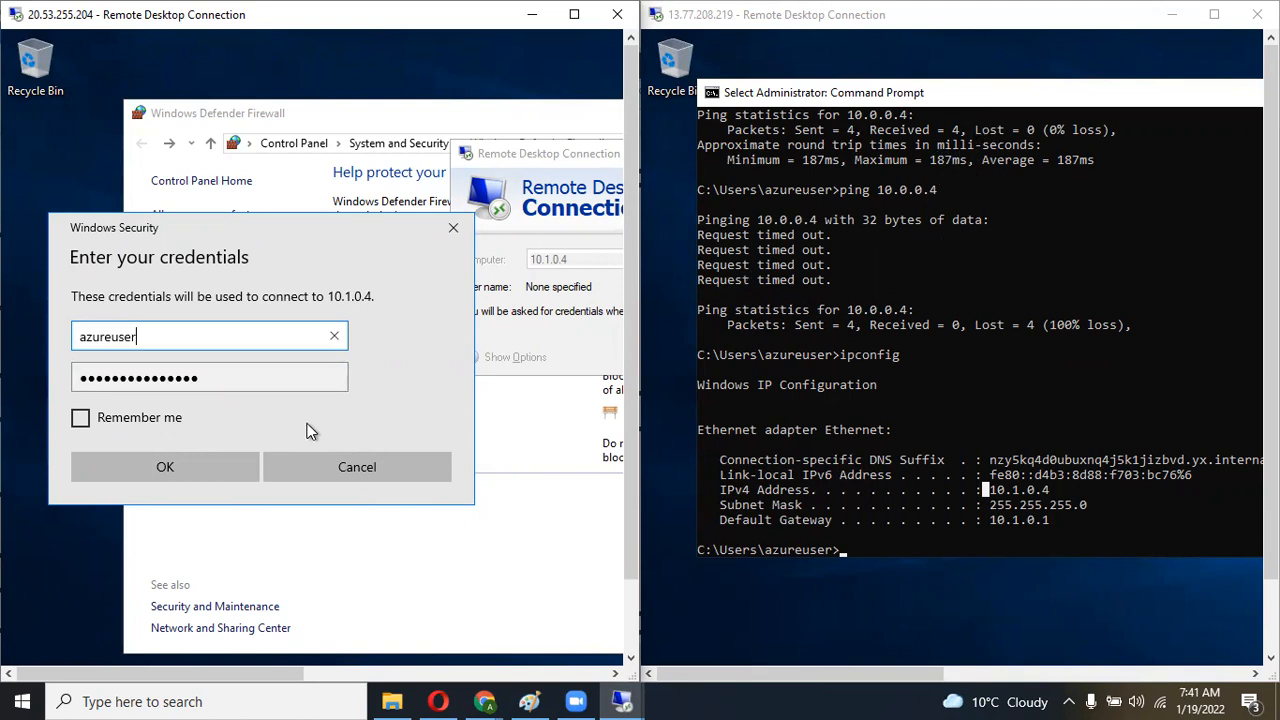
pyautogui.click(165, 467)
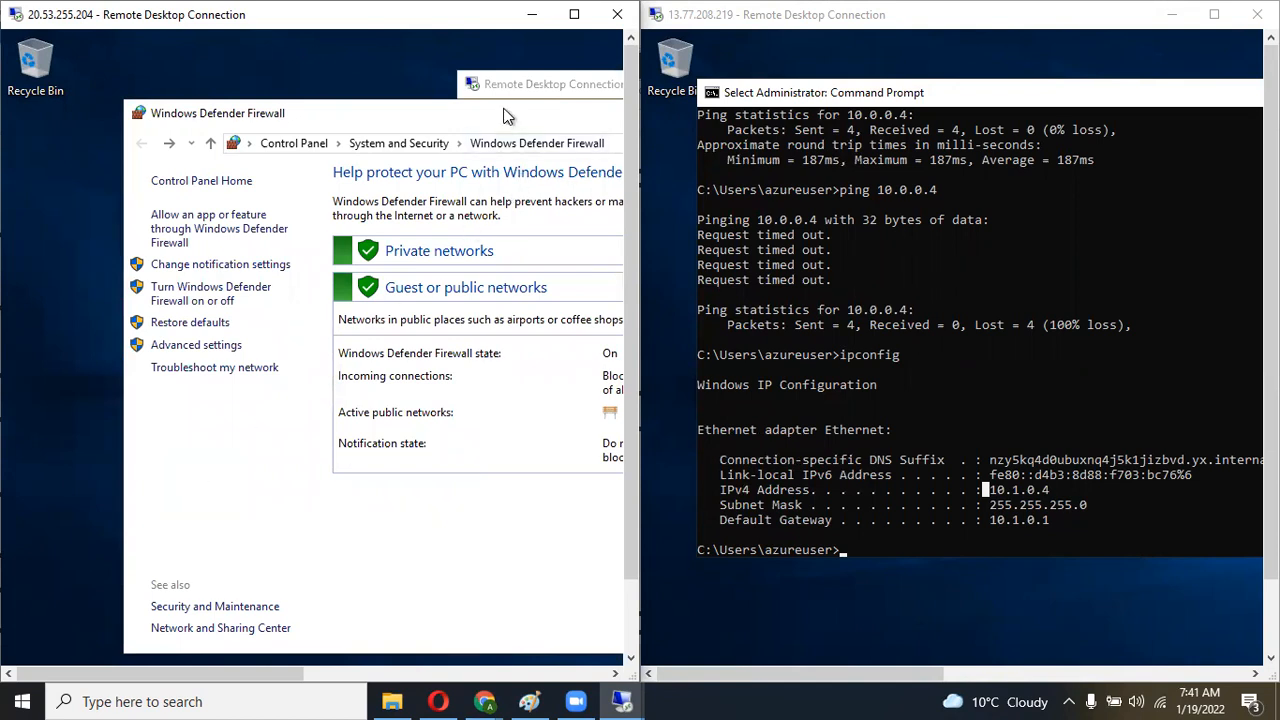
# Accept the 10.1.0.4 certificate and acknowledge the 13.77.208.219 disconnection message
pyautogui.click(519, 88)
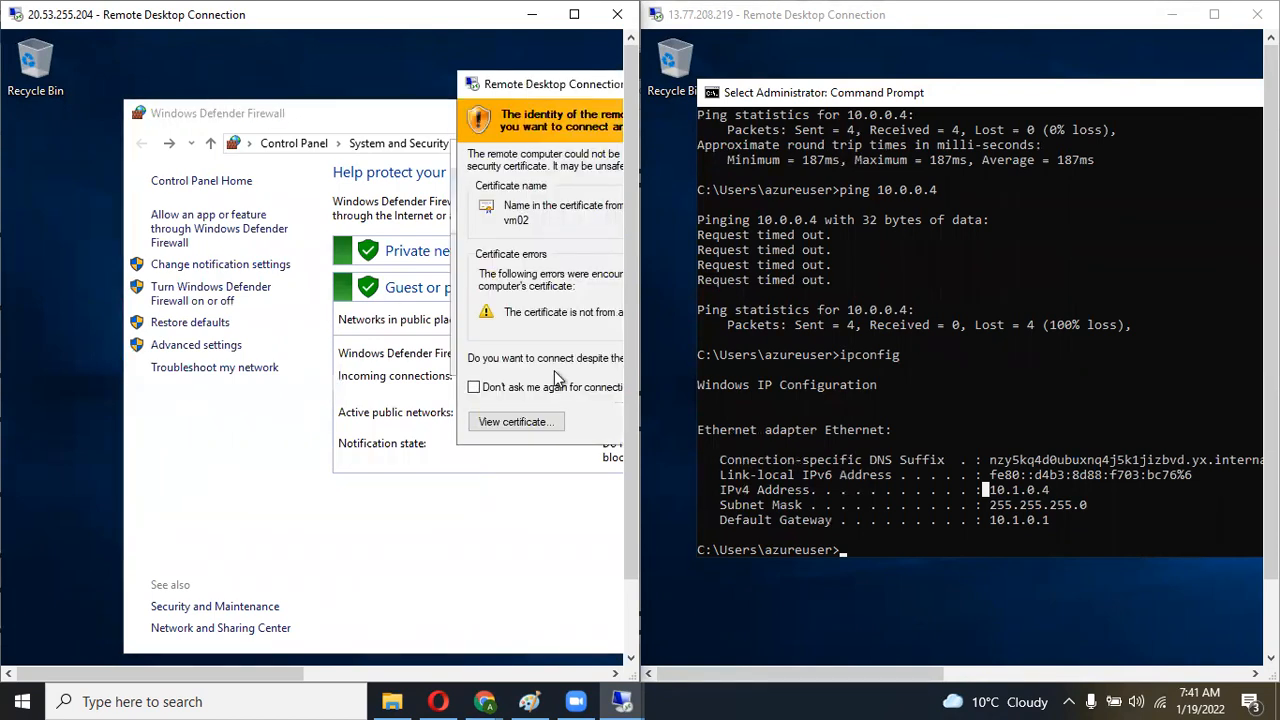
pyautogui.moveTo(552, 86); pyautogui.dragTo(260, 103)
pyautogui.click(405, 438)
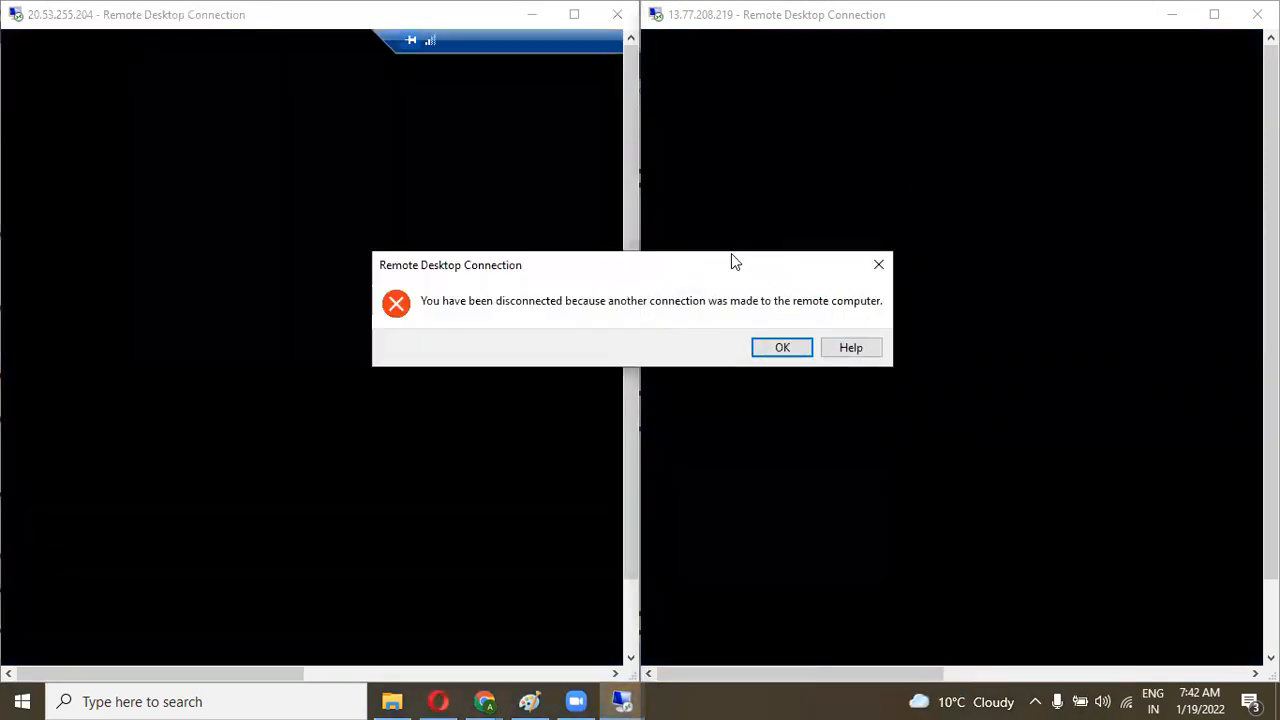
pyautogui.moveTo(731, 256); pyautogui.dragTo(946, 221)
pyautogui.click(1009, 298)
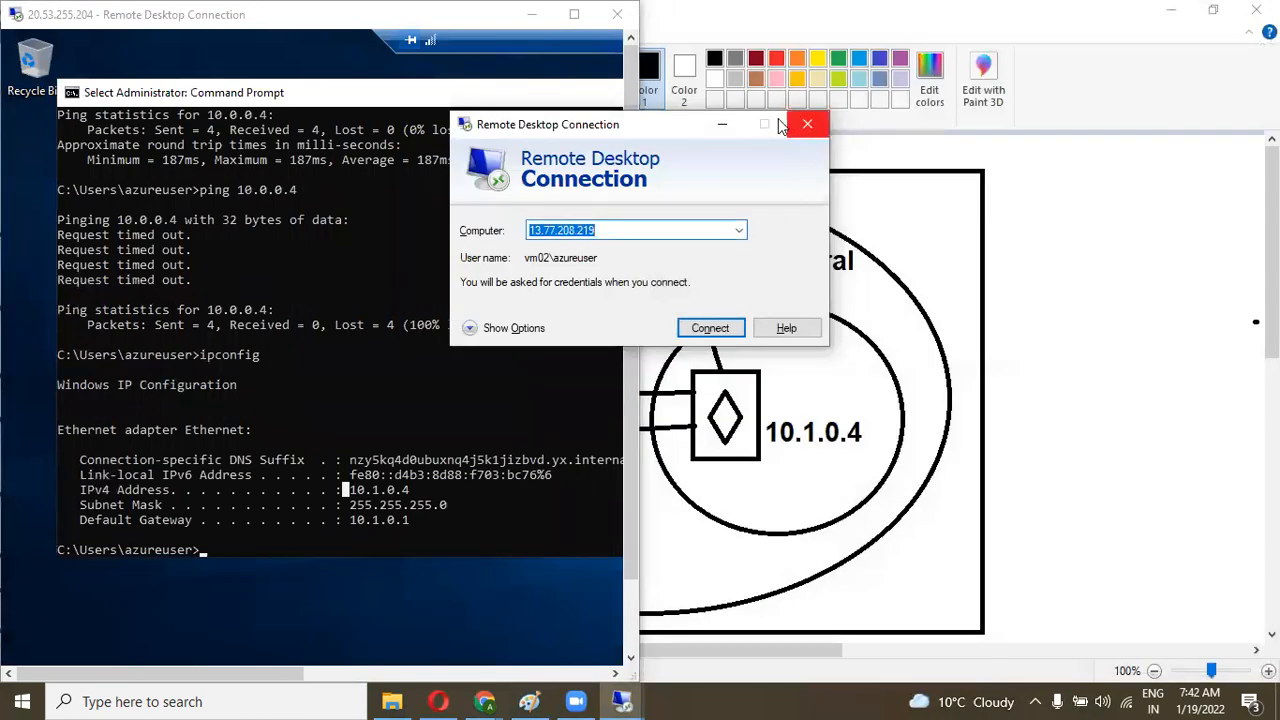
# Reconnect to 13.77.208.219 with the account password and accept vm02's certificate
pyautogui.click(700, 326)
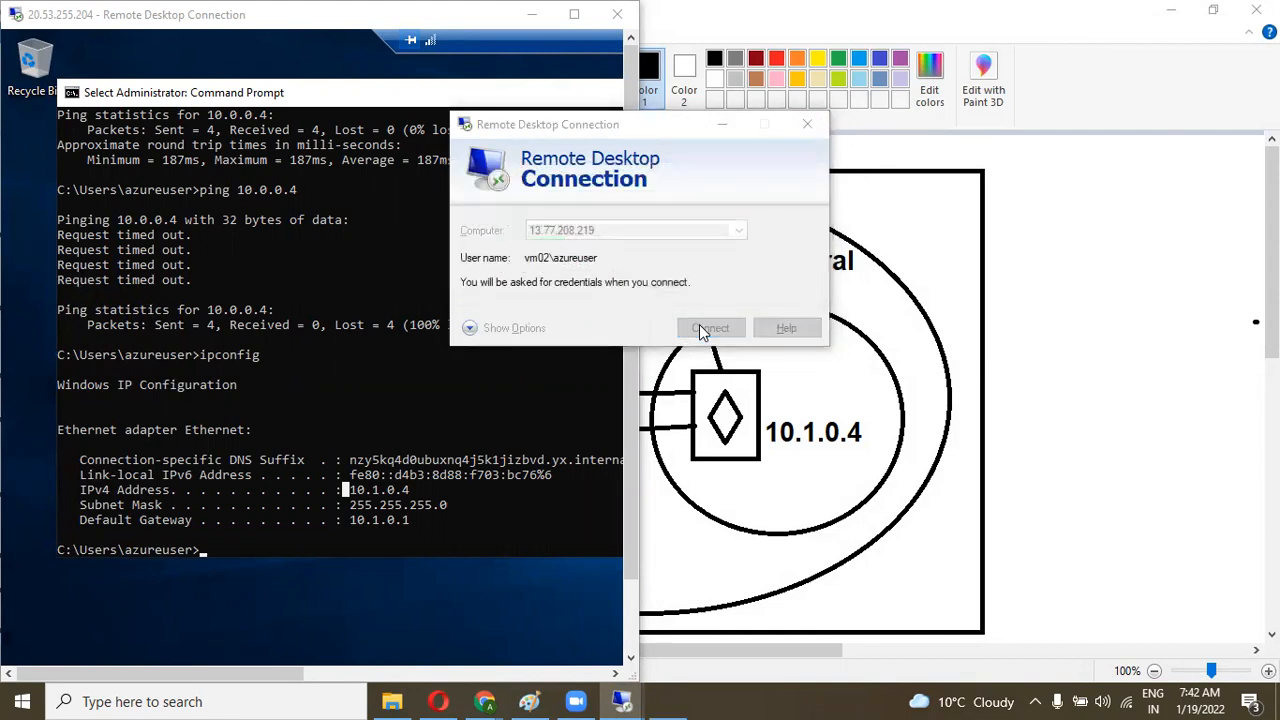
pyautogui.press('capslock')
pyautogui.press('capslock')
pyautogui.press('capslock')
pyautogui.write('•')
pyautogui.press('capslock')
pyautogui.write('•••••••••••')
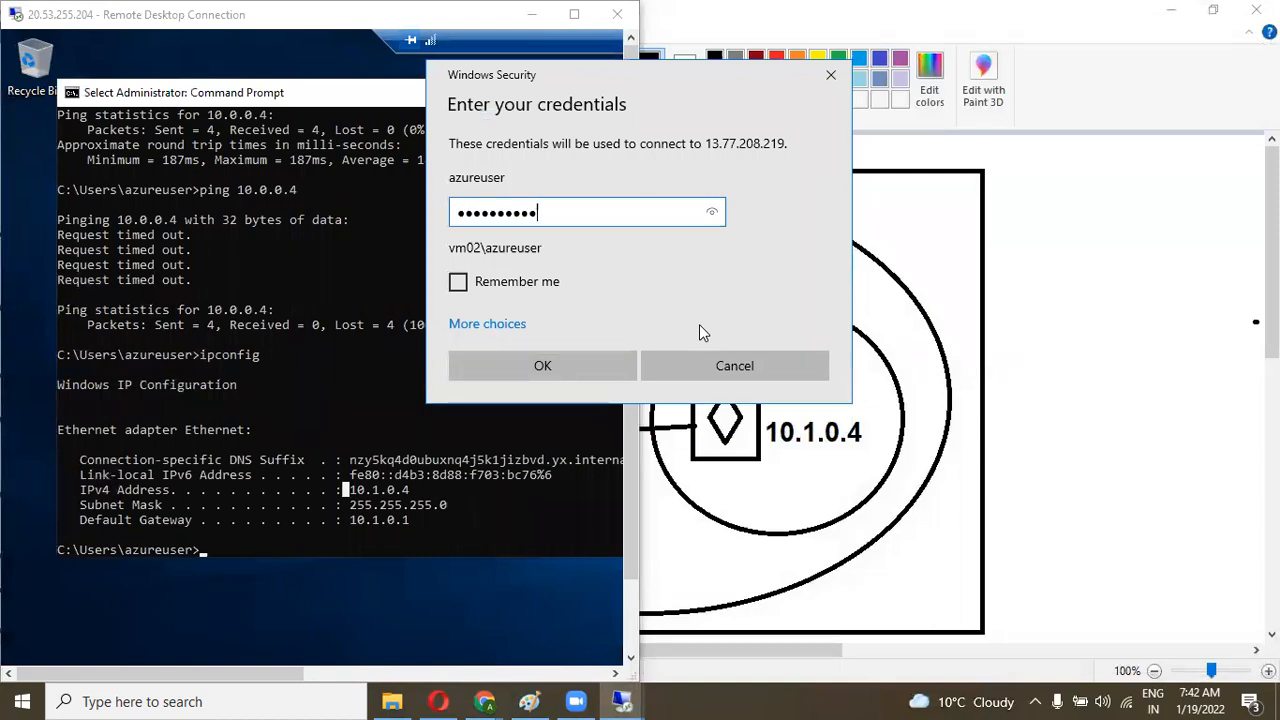
pyautogui.write('•••')
pyautogui.press('Return')
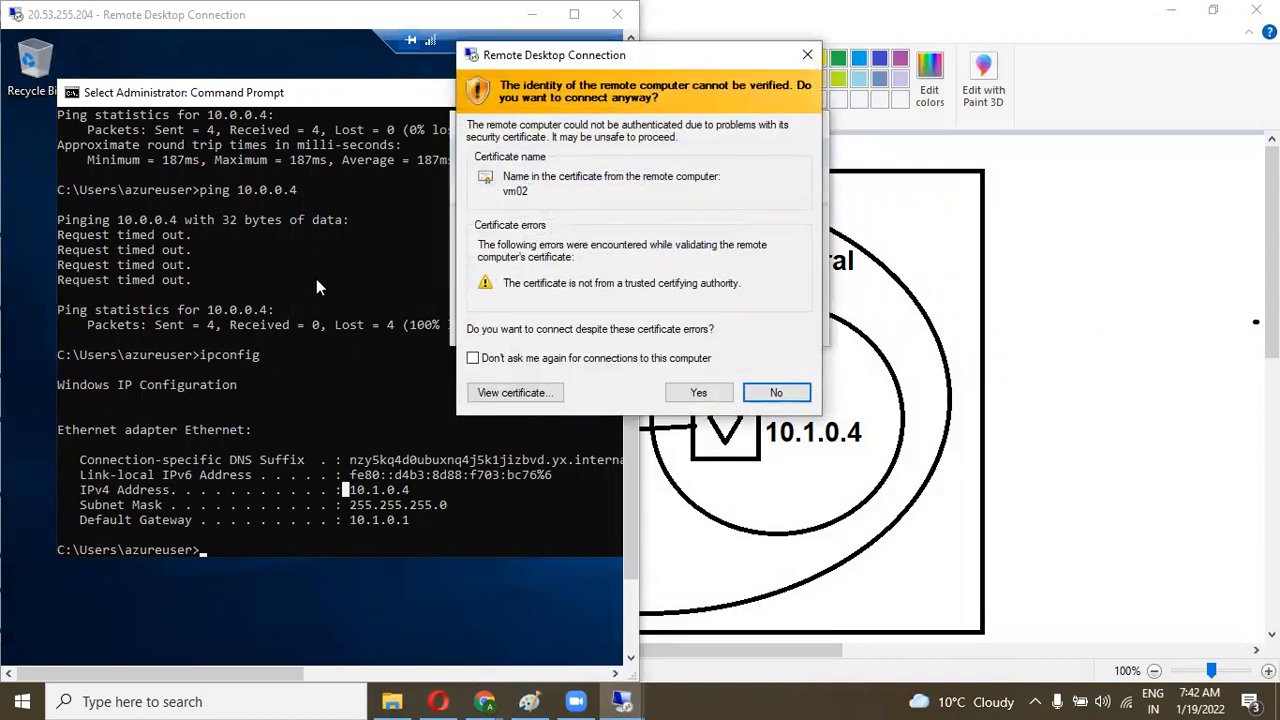
pyautogui.click(698, 392)
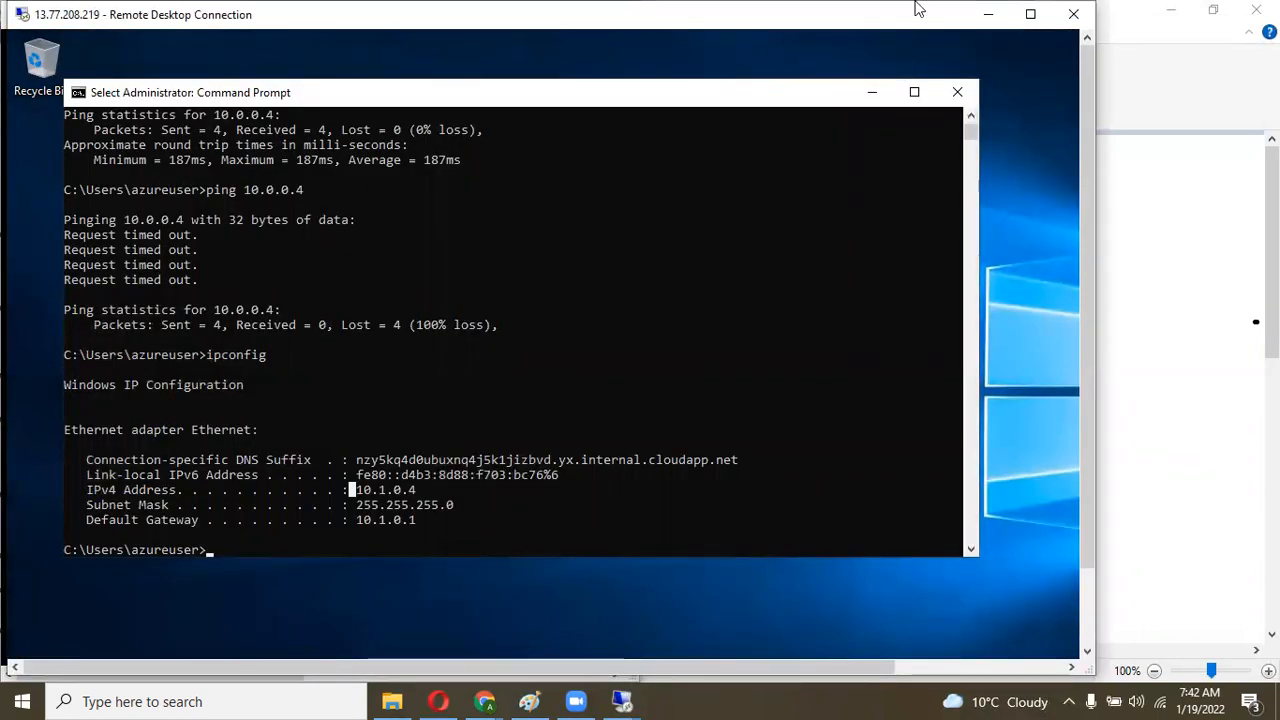
# Snap the 13.77.208.219 session beside Paint, restore its size, then minimise it
pyautogui.moveTo(915, 3); pyautogui.dragTo(1278, 2)
pyautogui.press('Return')
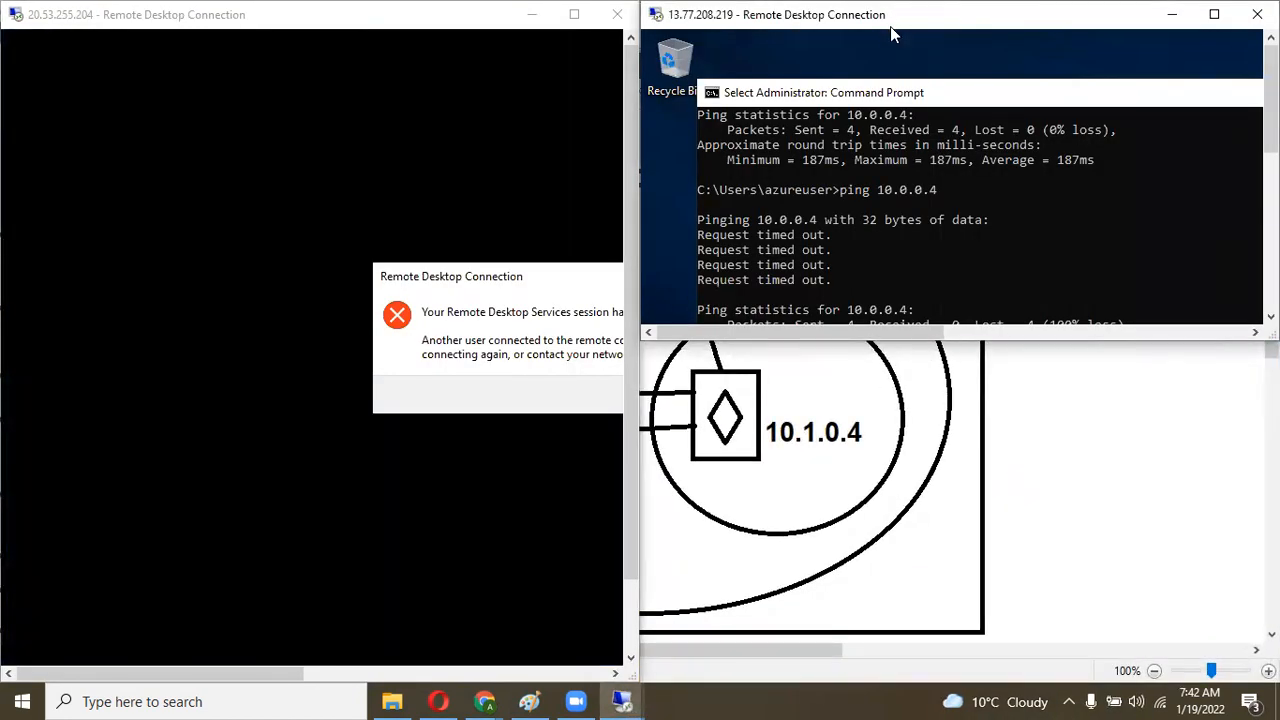
pyautogui.moveTo(879, 10); pyautogui.dragTo(880, 12)
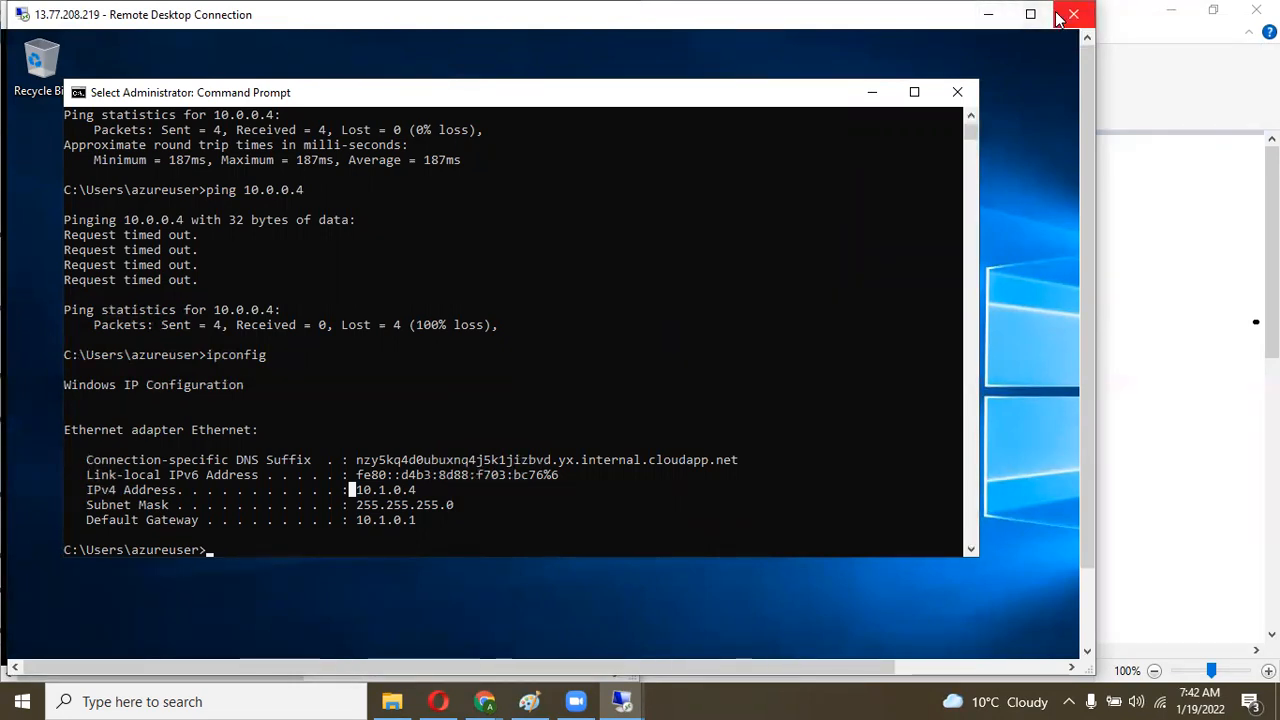
pyautogui.click(988, 14)
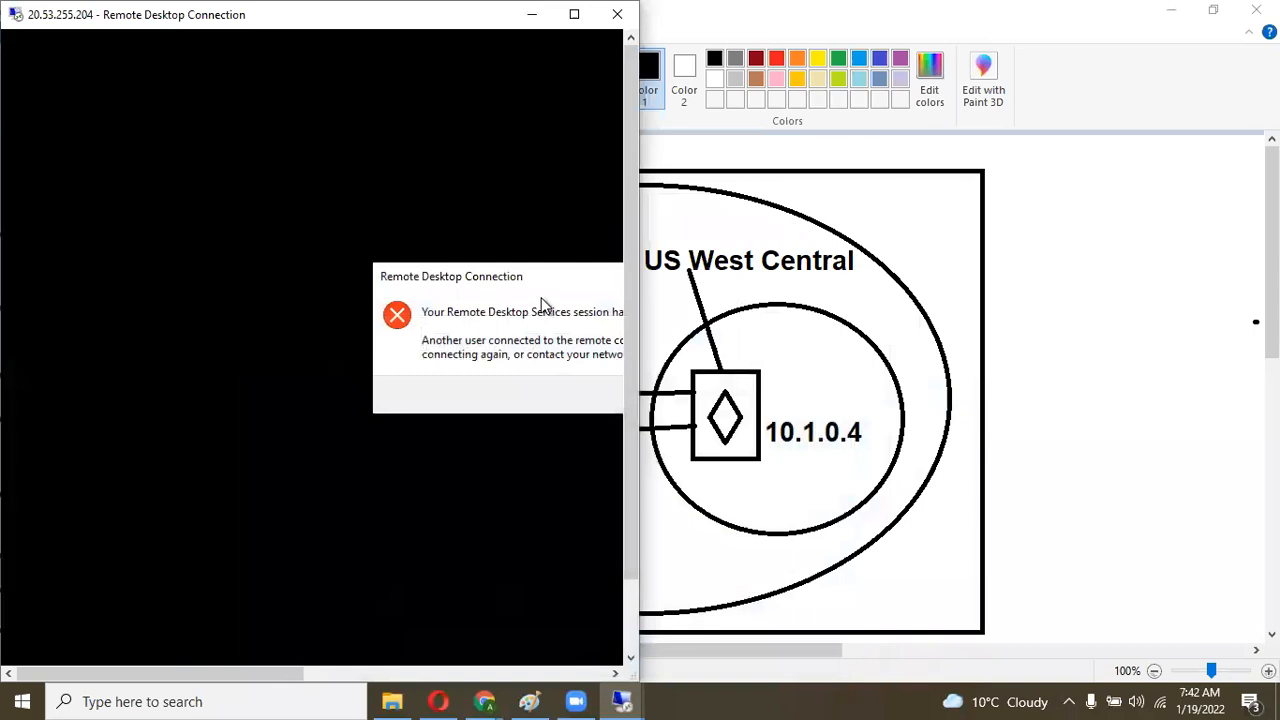
# Maximise the 20.53.255.204 session, dismiss its session-ended error and close the nested connection dialog
pyautogui.click(574, 14)
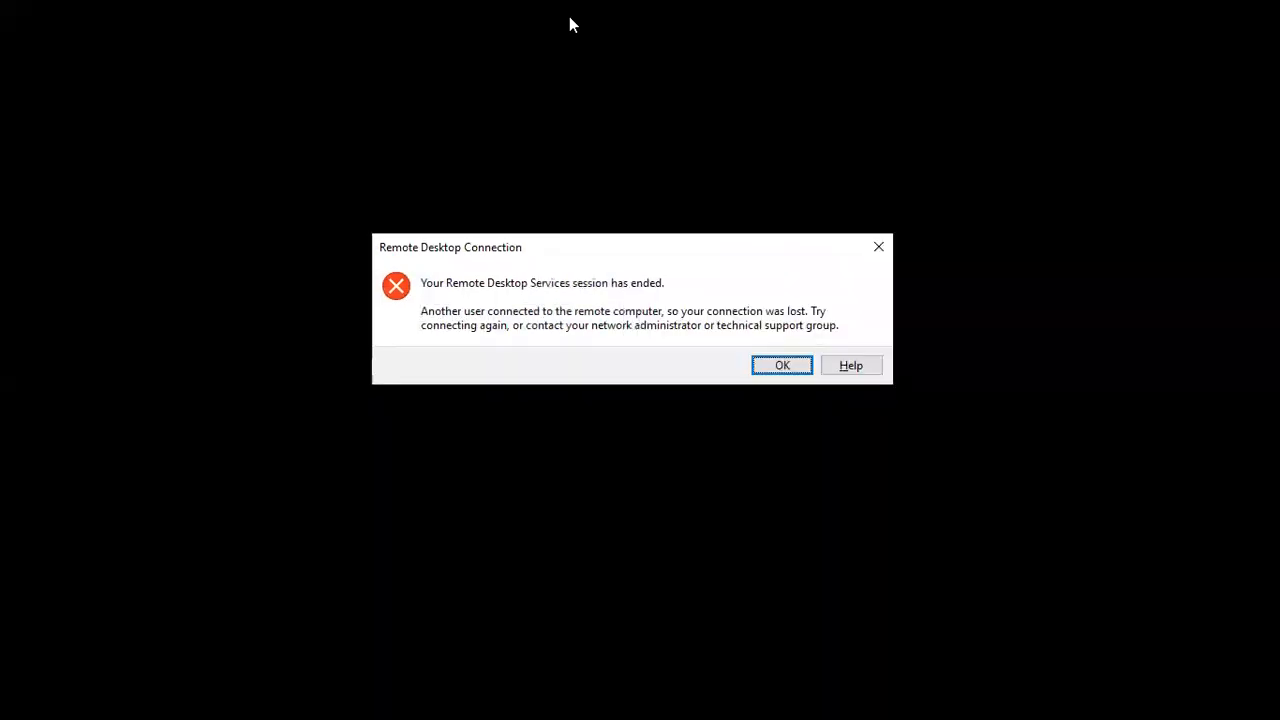
pyautogui.click(772, 368)
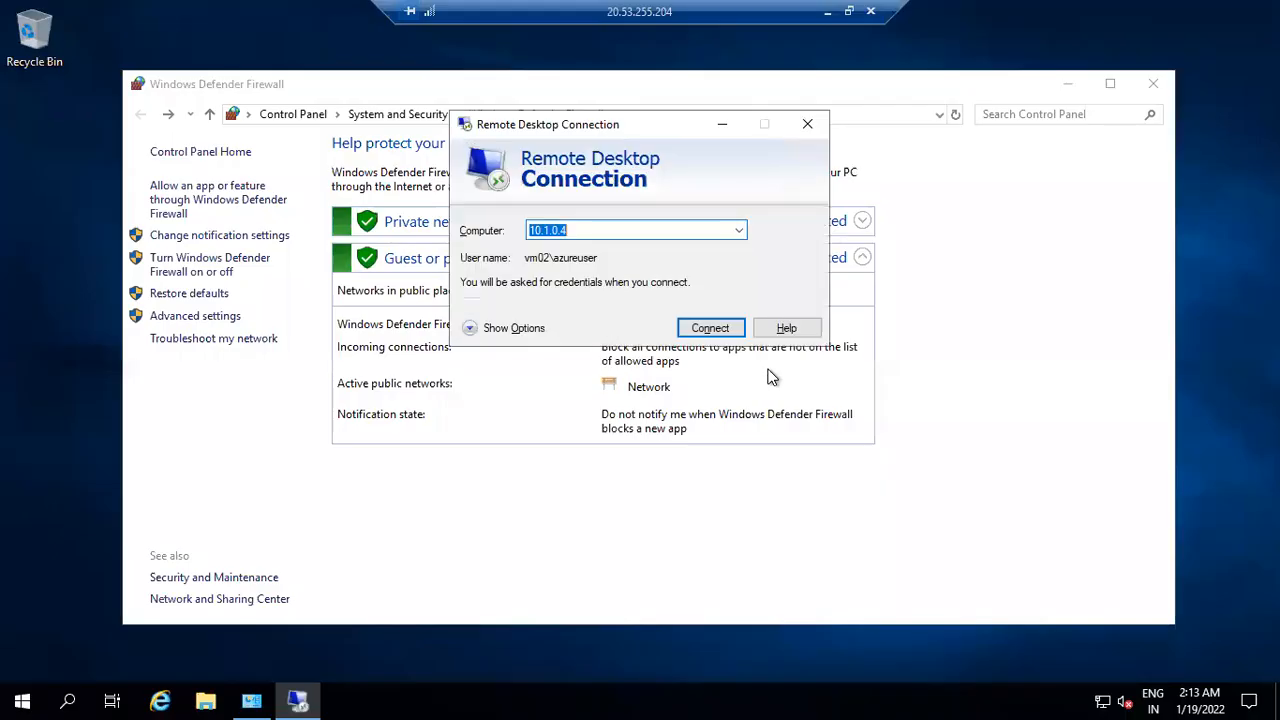
pyautogui.click(809, 125)
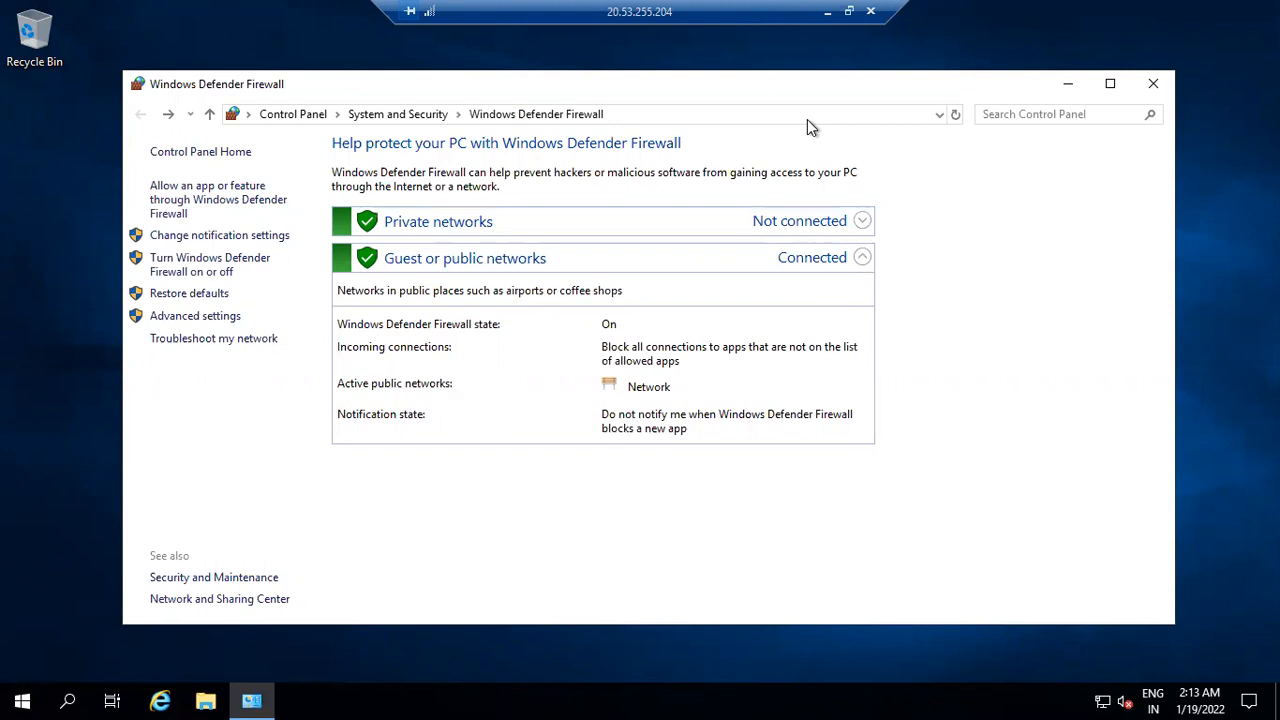
# Close and disconnect the 20.53.255.204 Remote Desktop session
pyautogui.click(848, 11)
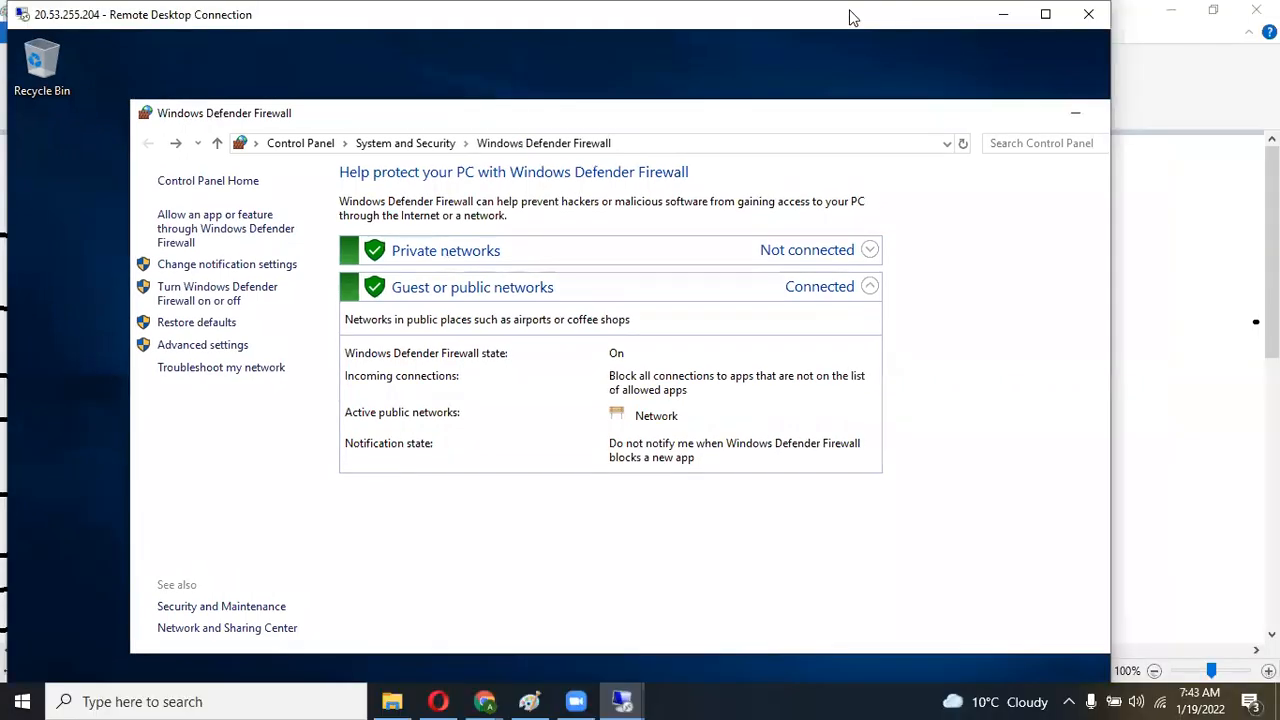
pyautogui.click(1088, 14)
pyautogui.click(618, 418)
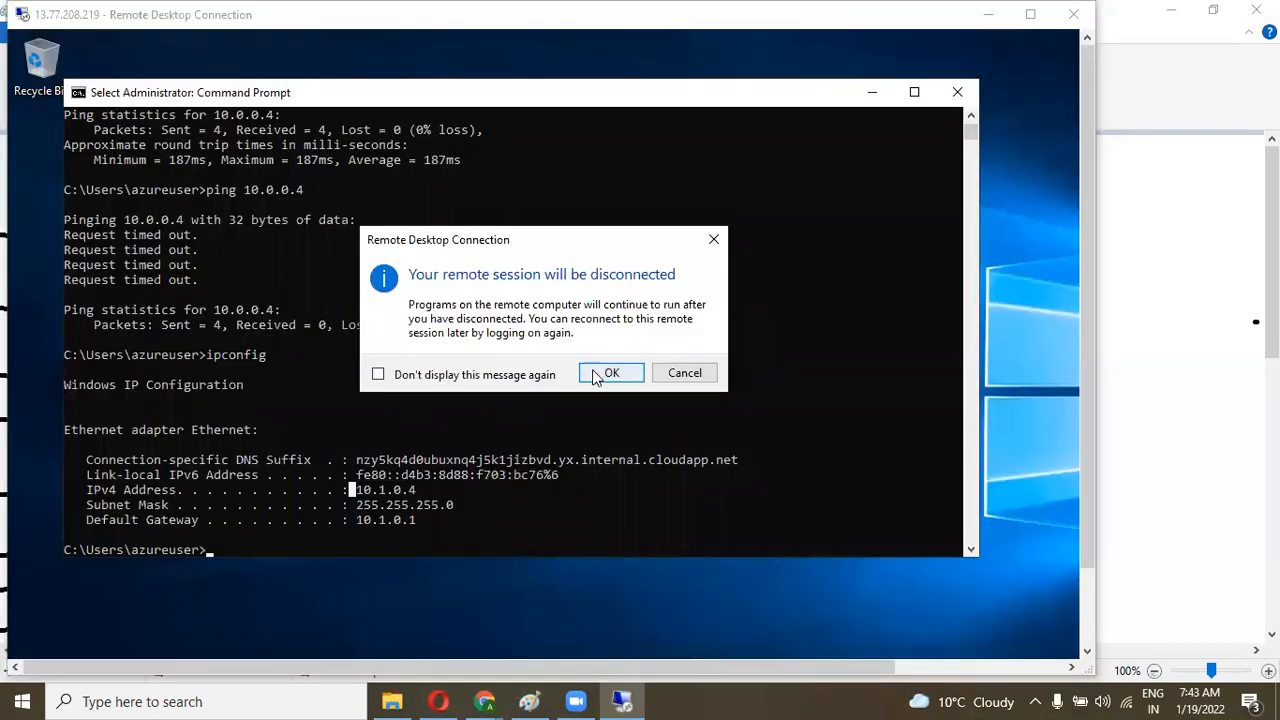
# Confirm disconnecting the 13.77.208.219 session, leaving Paint on the local desktop
pyautogui.click(607, 372)
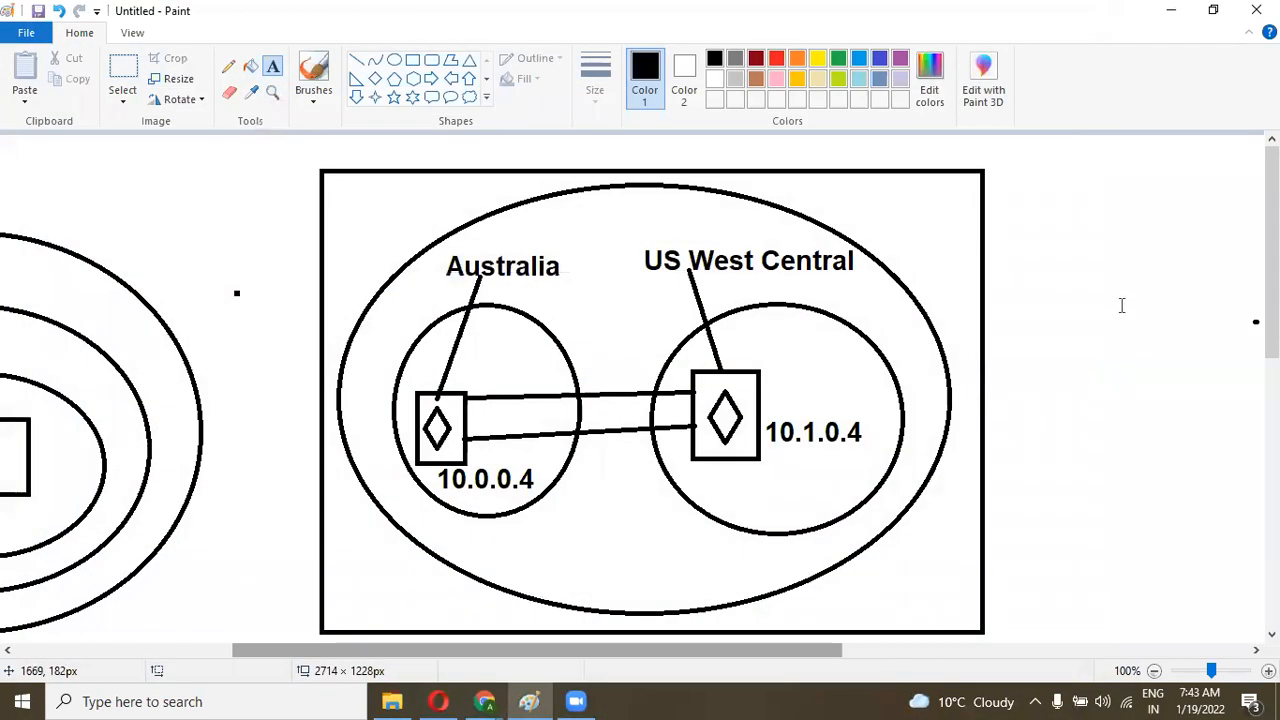
pyautogui.moveTo(1272, 290); pyautogui.dragTo(1272, 499)
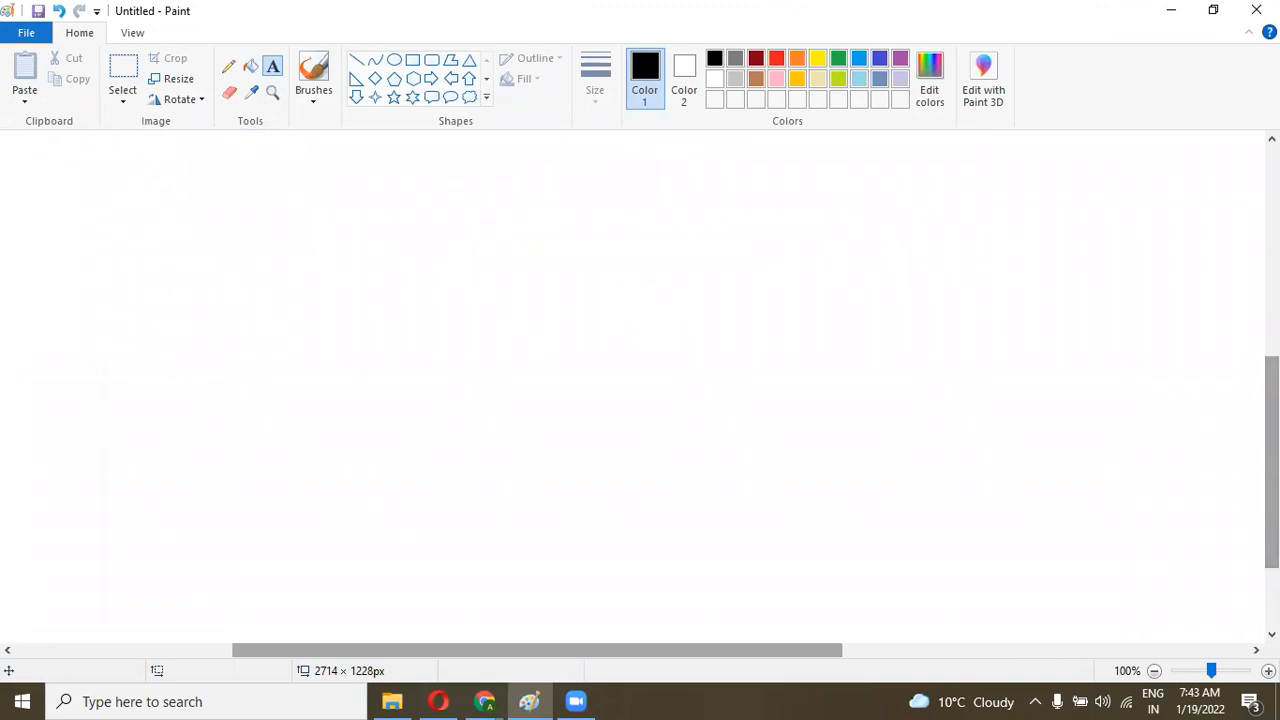
pyautogui.click(424, 692)
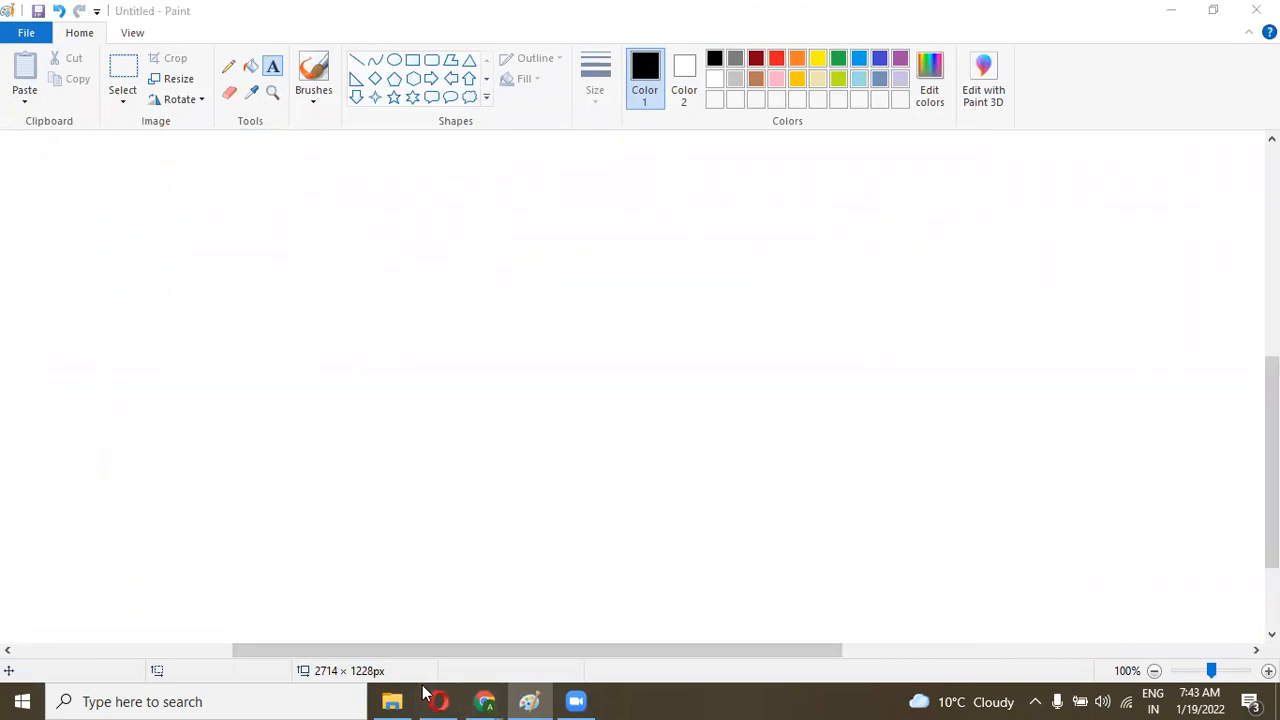